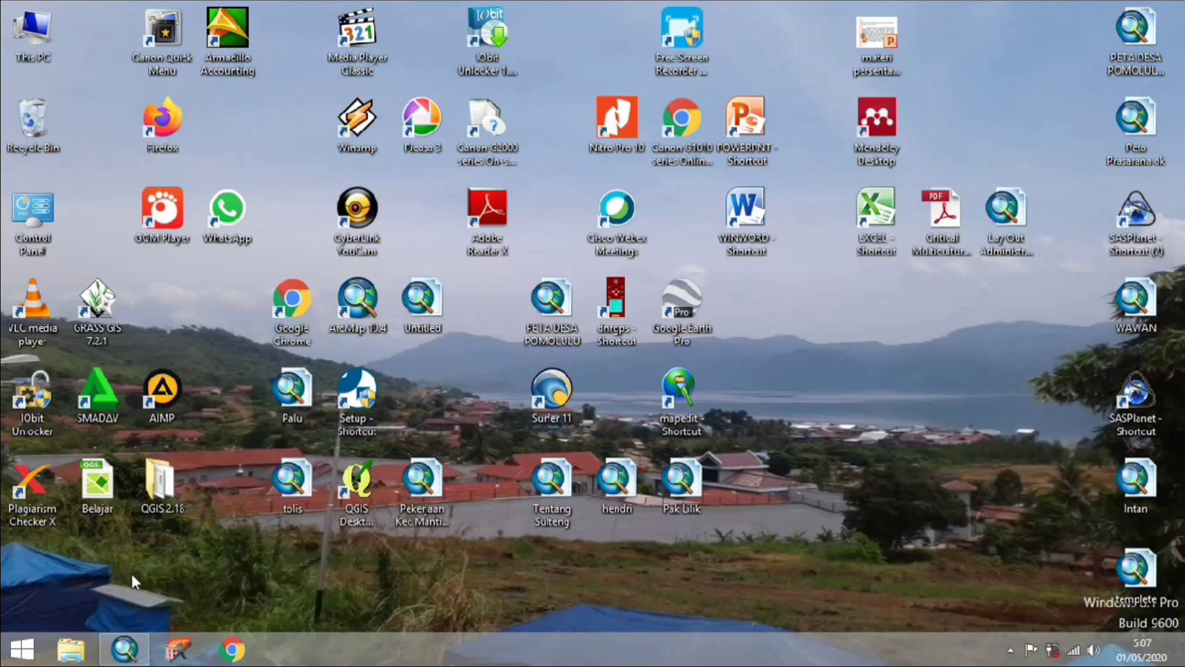
- Switch to ArcMap, make the Jalan layer visible and open its attribute table
click(126, 650)
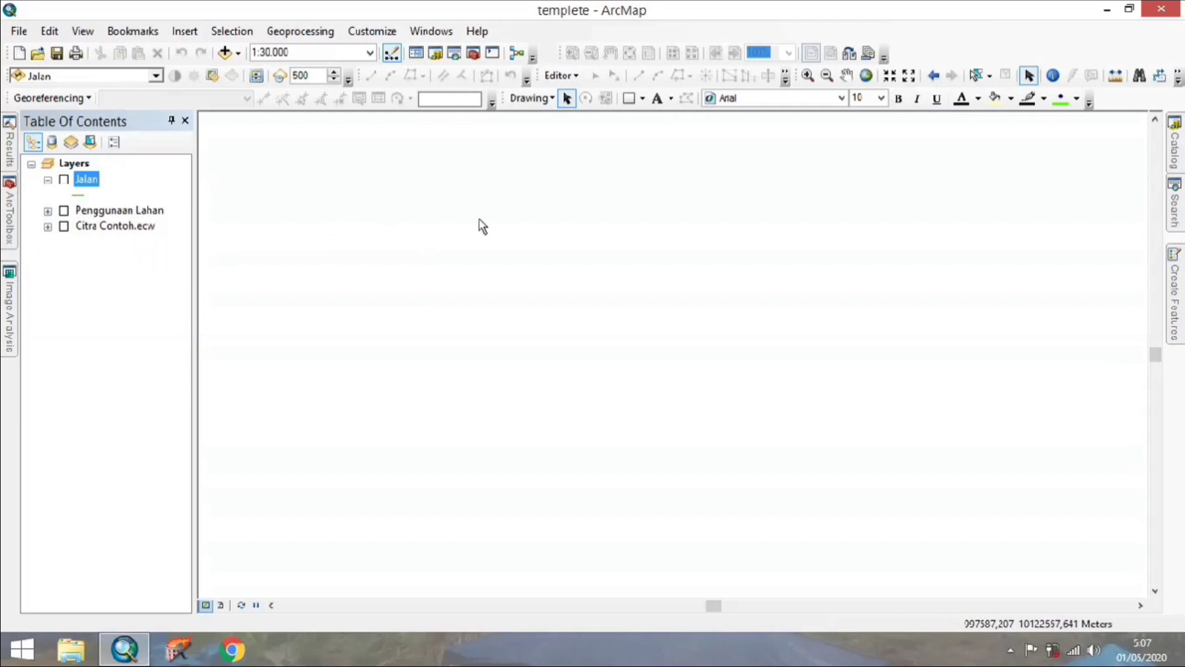
click(63, 181)
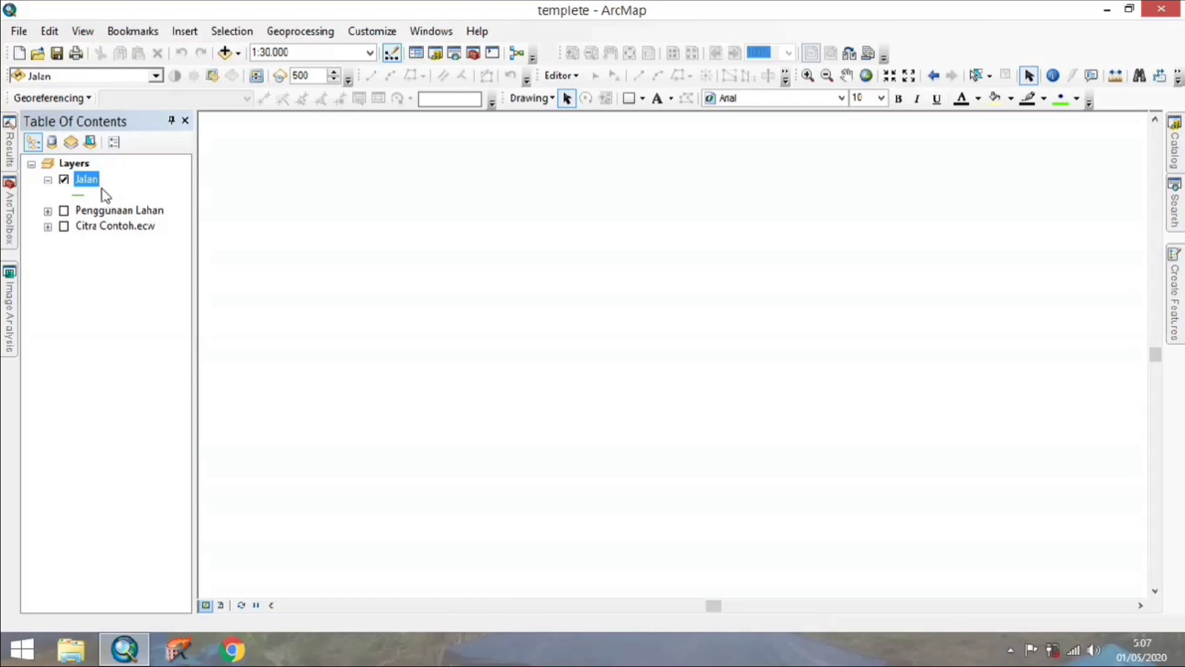
right_click(97, 185)
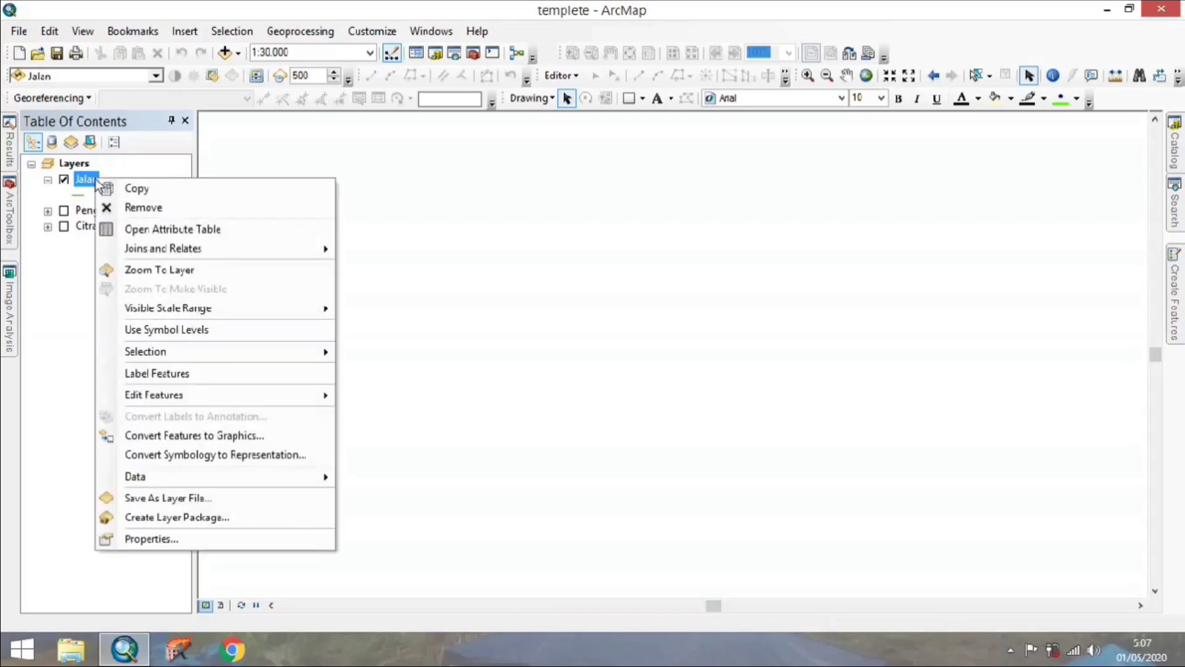
click(128, 227)
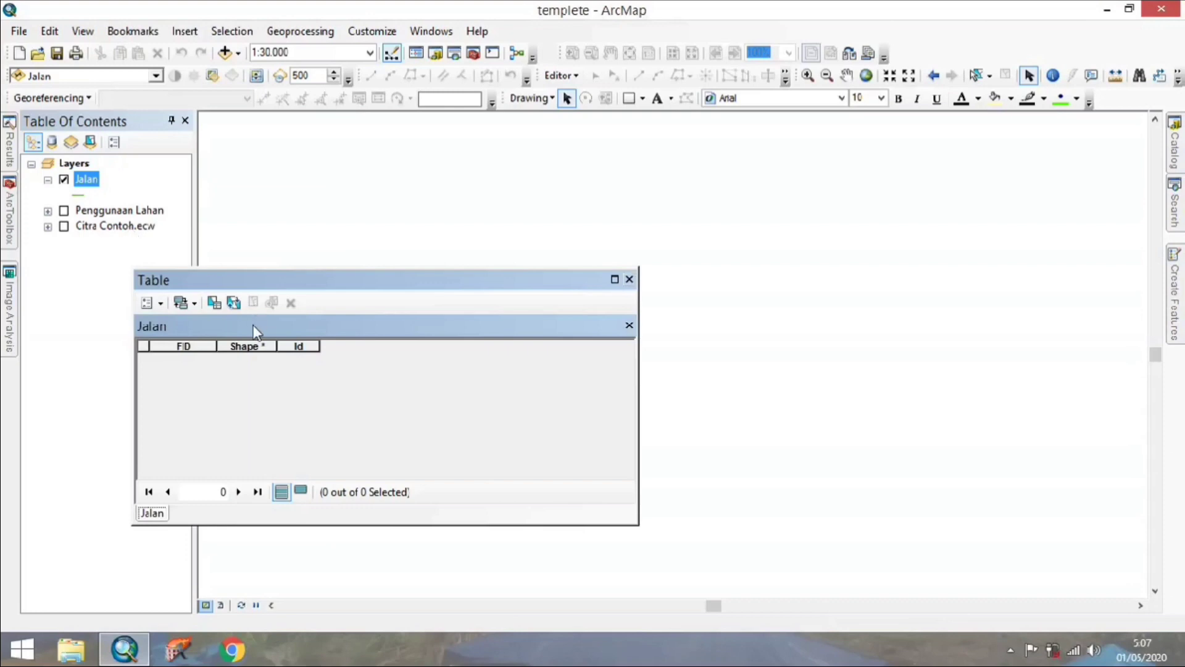
drag(516, 272, 588, 207)
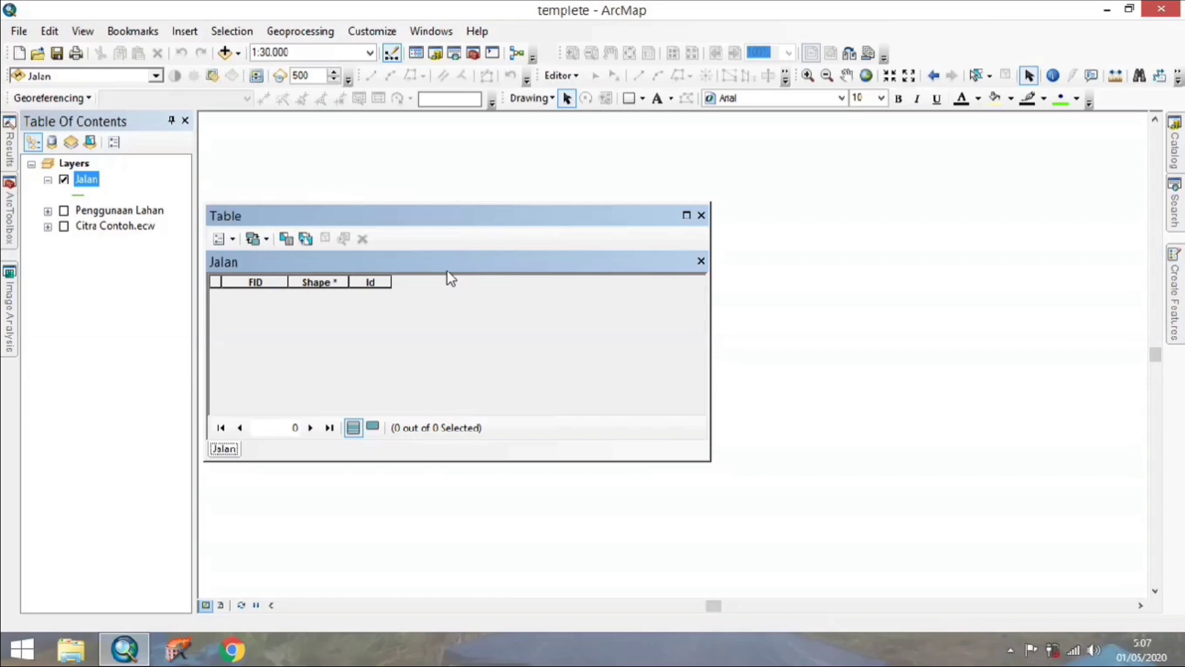
- Add a Text field named kelas to the Jalan attribute table and close the table
click(235, 245)
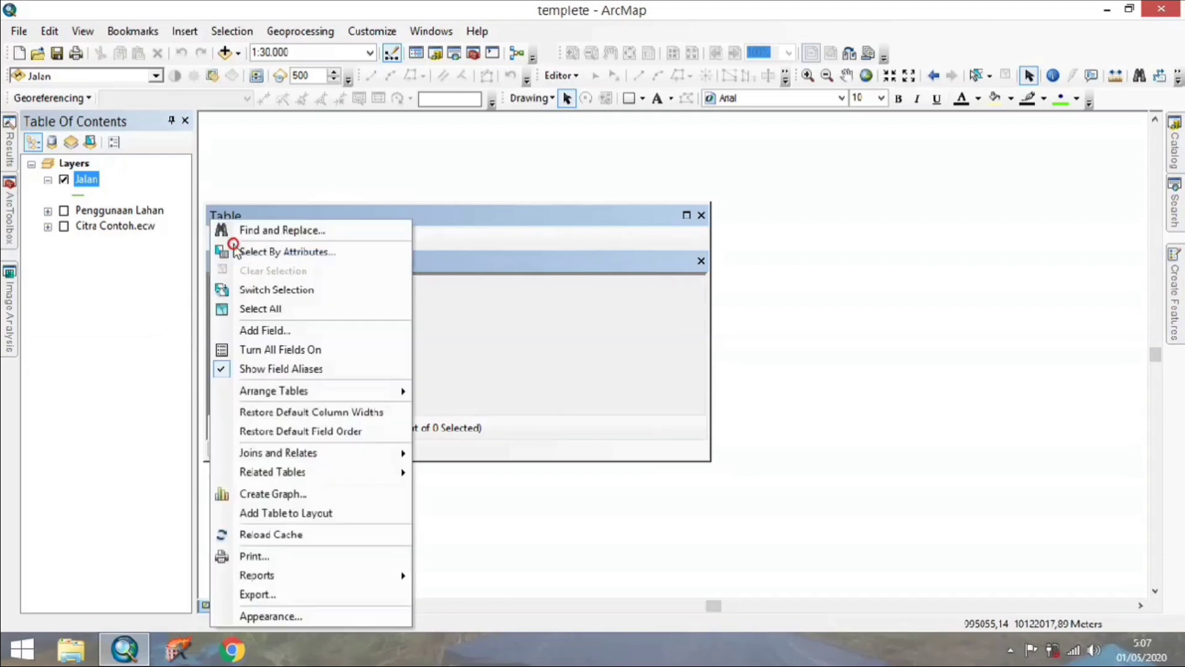
click(264, 332)
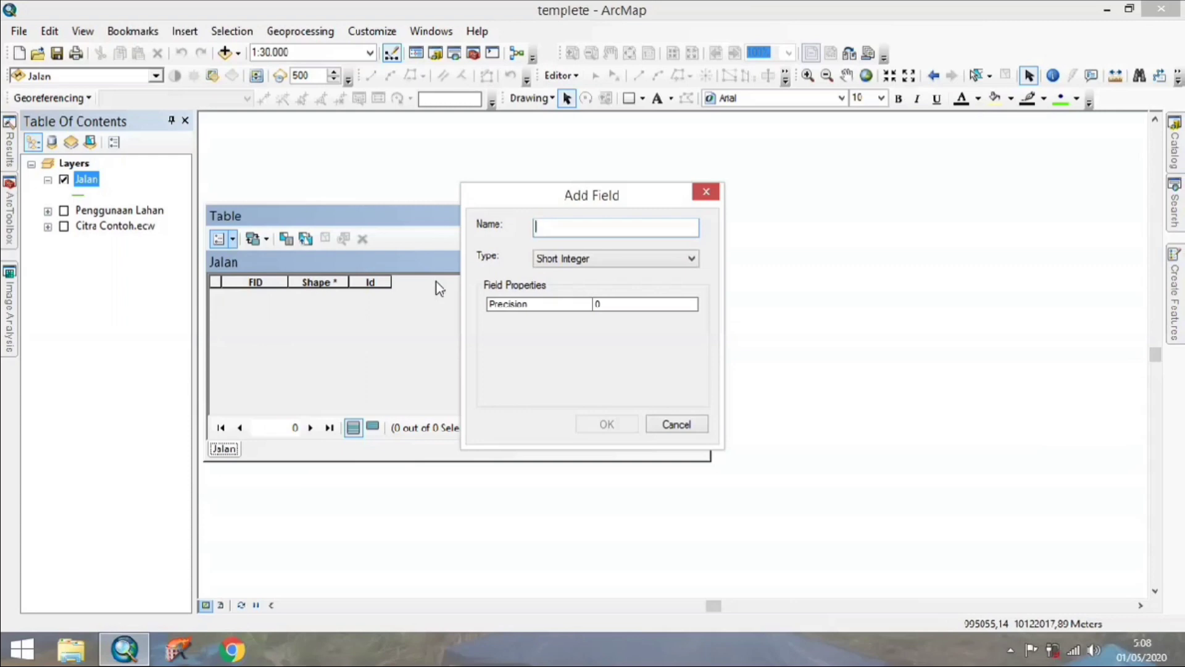
text(kels)
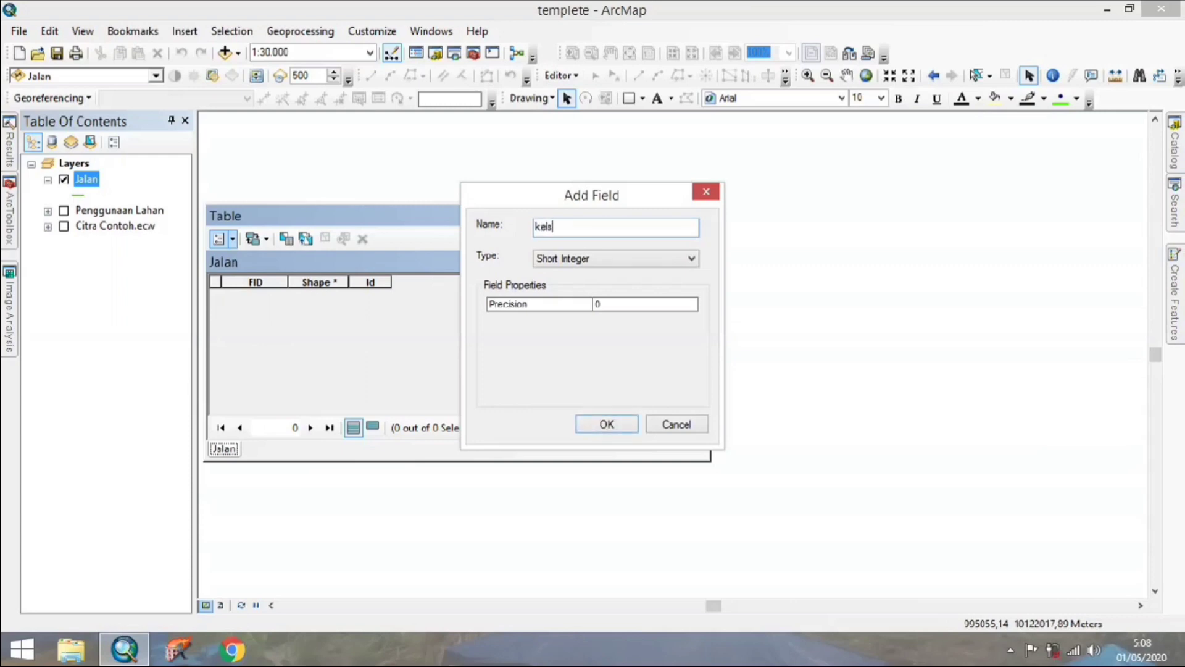
key(BackSpace)
text(as)
click(587, 259)
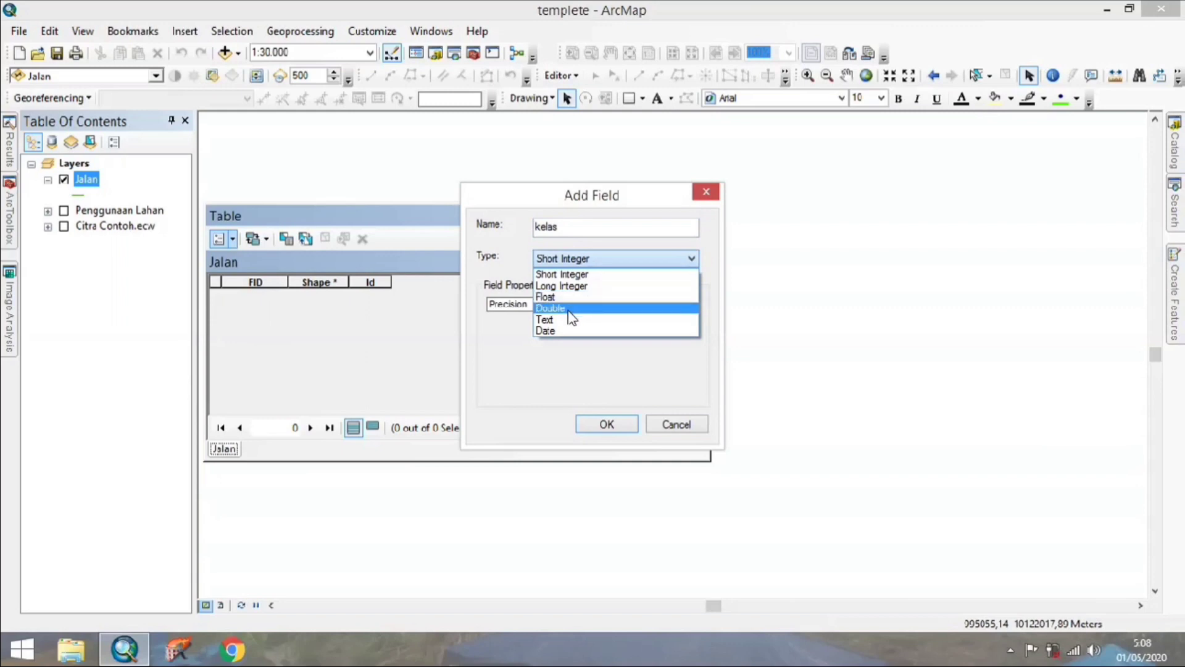
click(566, 319)
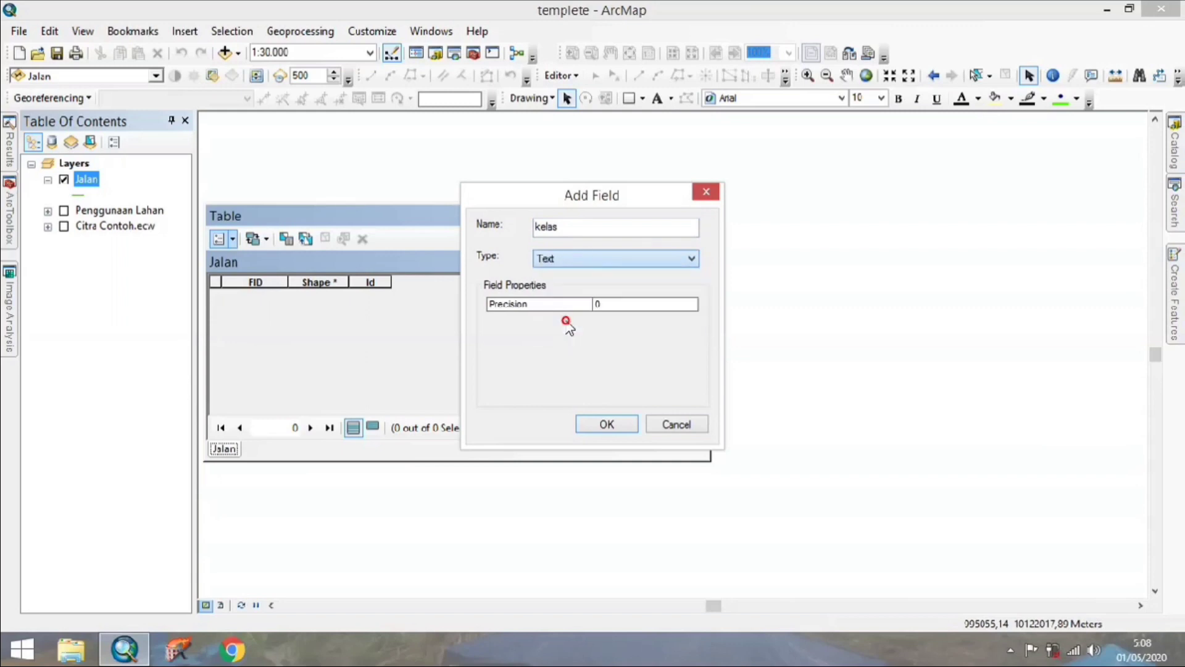
click(593, 424)
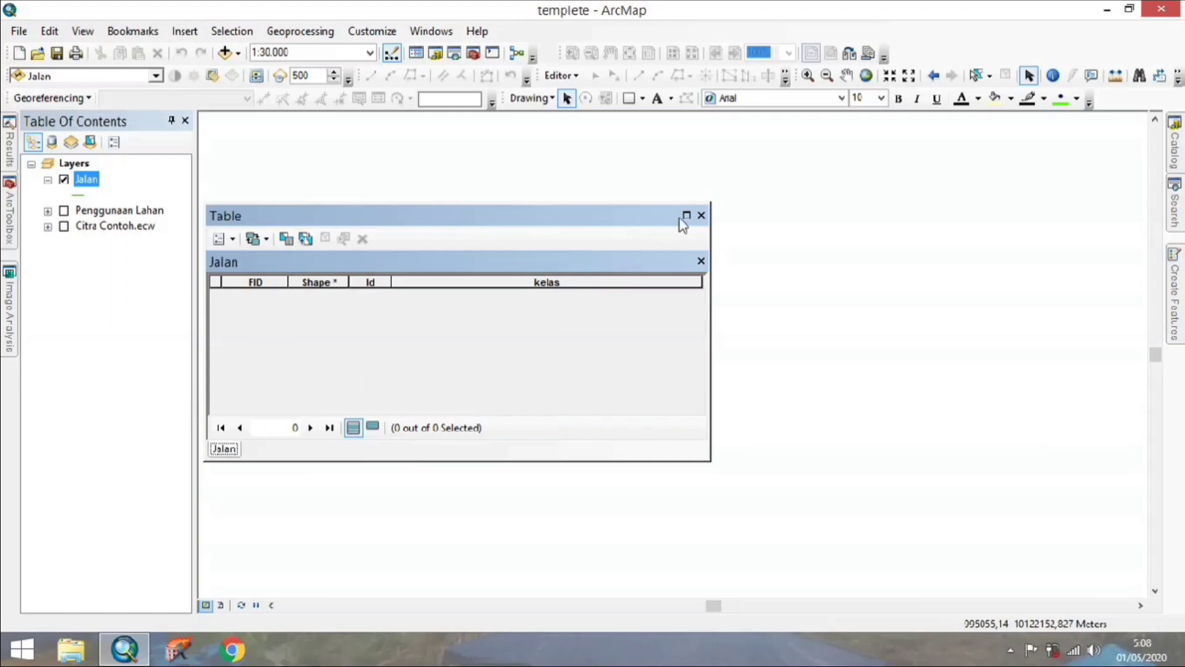
click(701, 216)
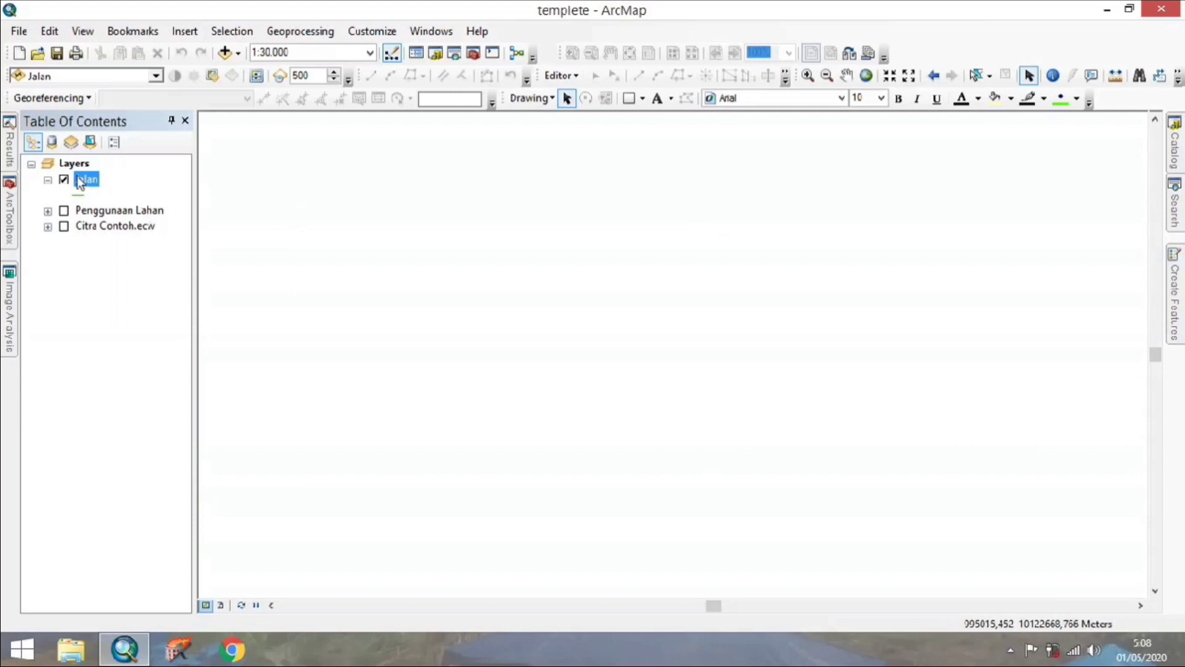
- Start an edit session on the Jalan layer
right_click(90, 190)
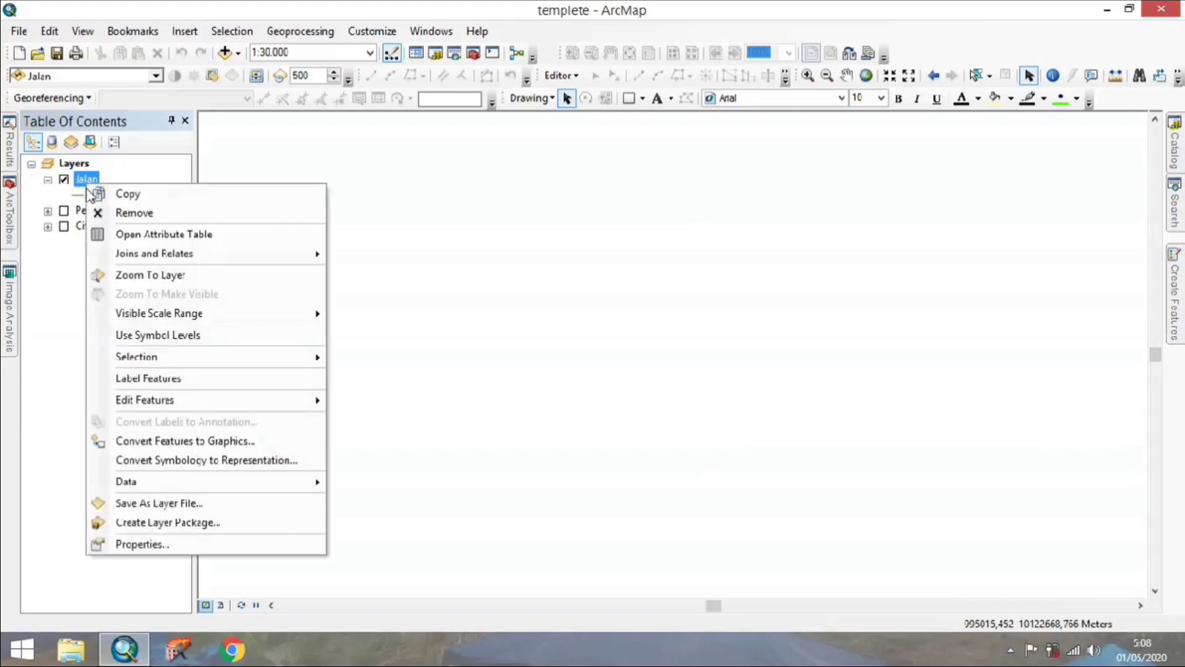
mouse_move(252, 404)
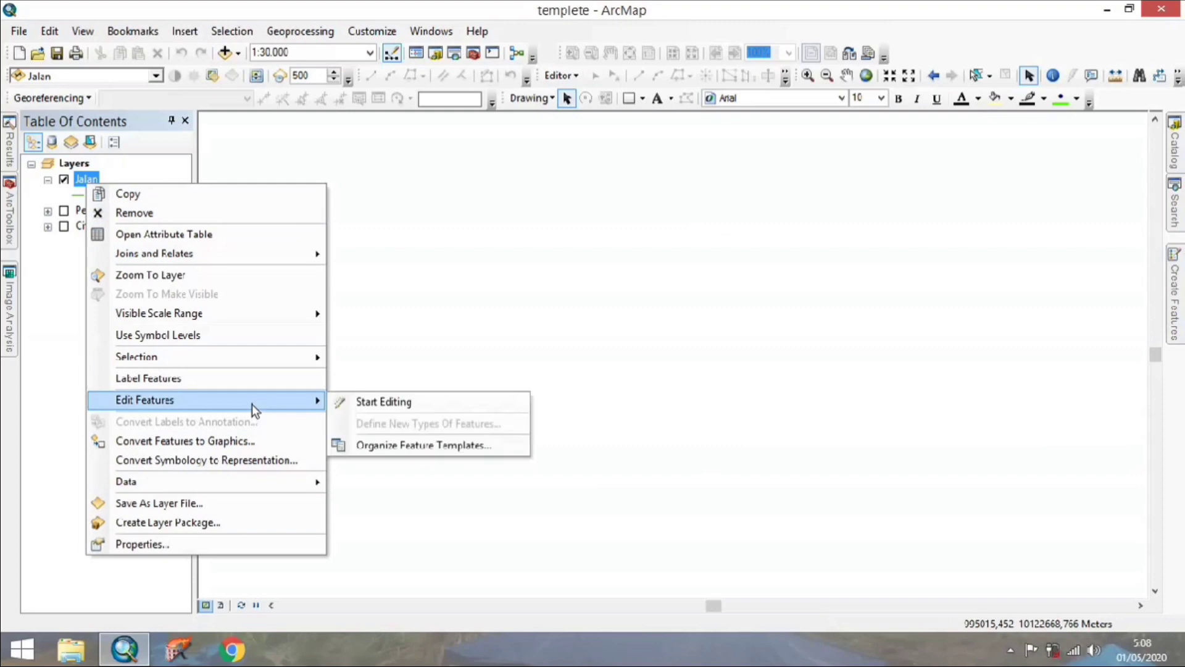
click(405, 403)
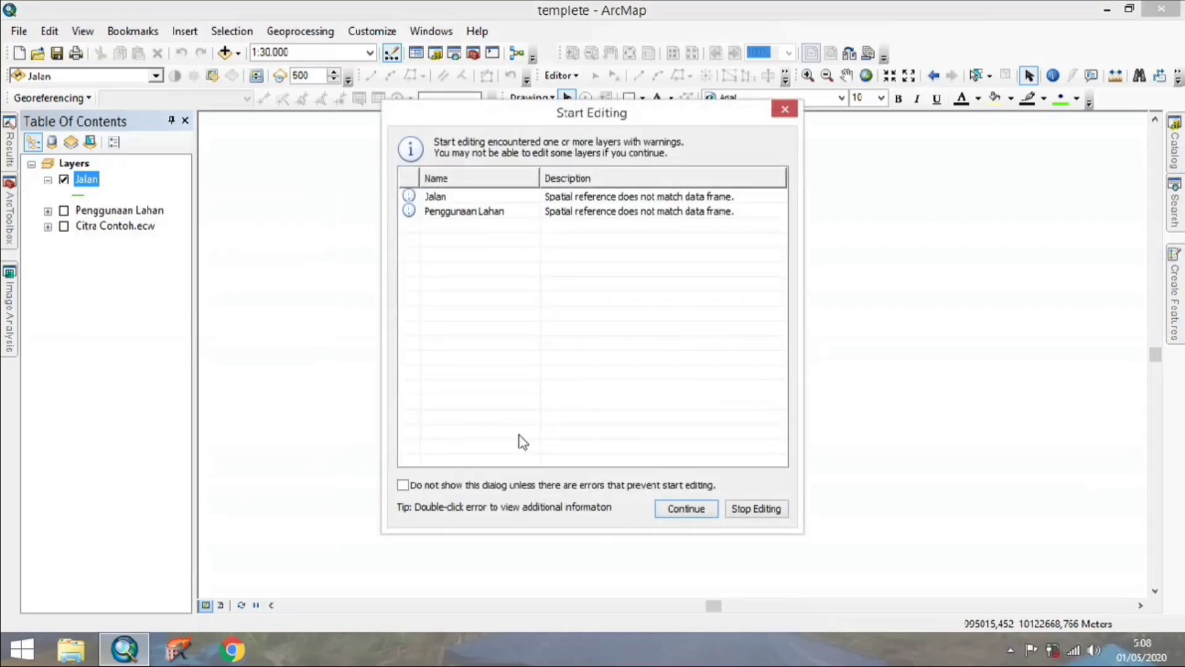
click(681, 516)
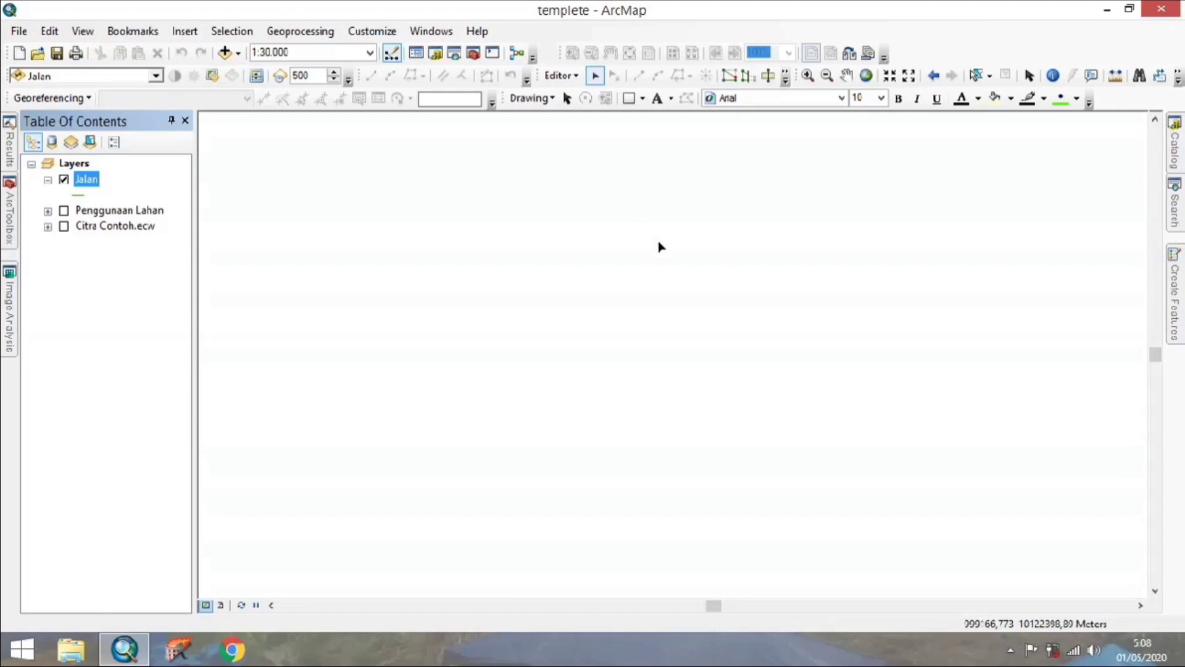
- Show the Create Features templates and select the Jalan template in Organize Feature Templates
click(1172, 289)
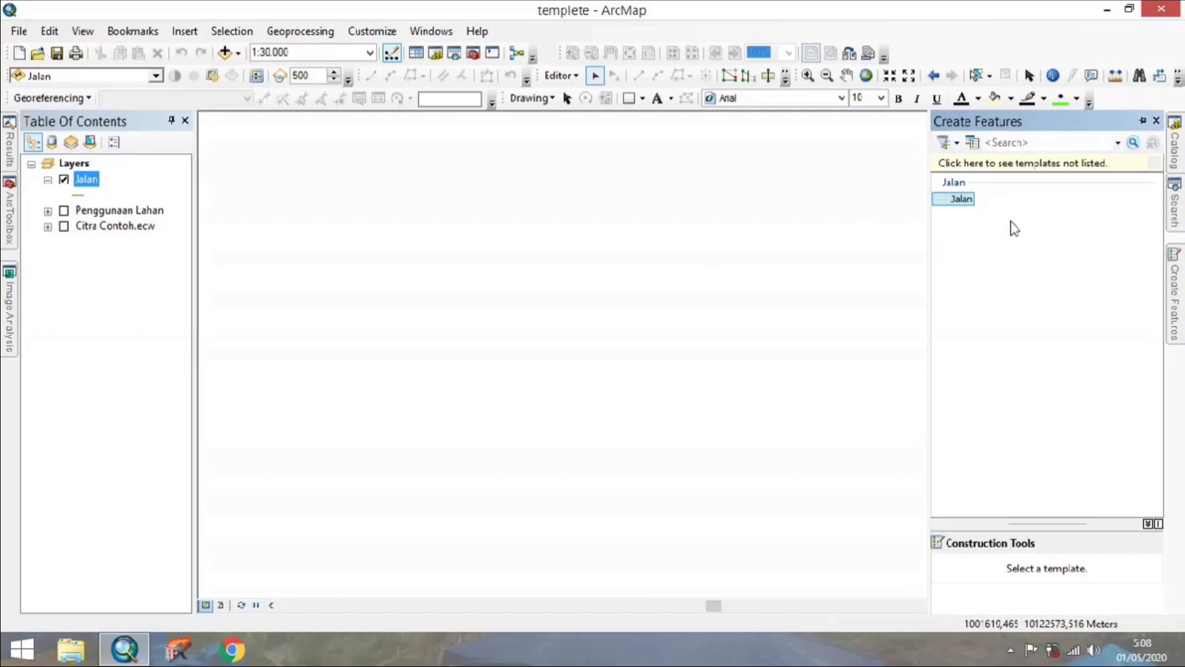
click(963, 200)
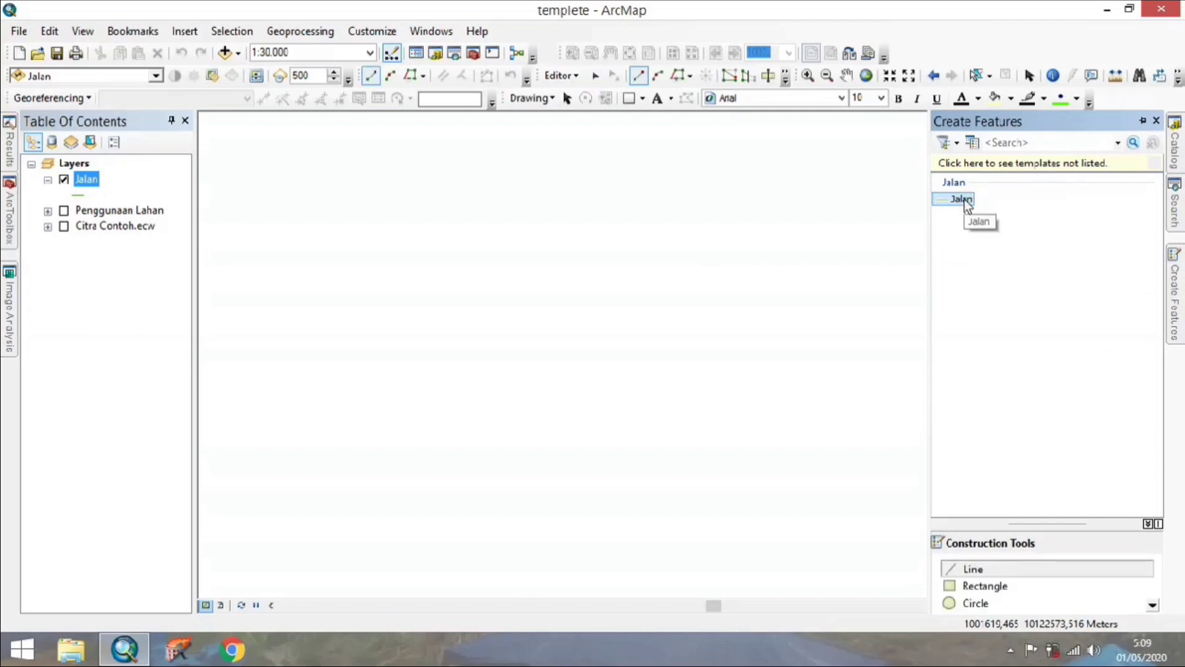
click(976, 152)
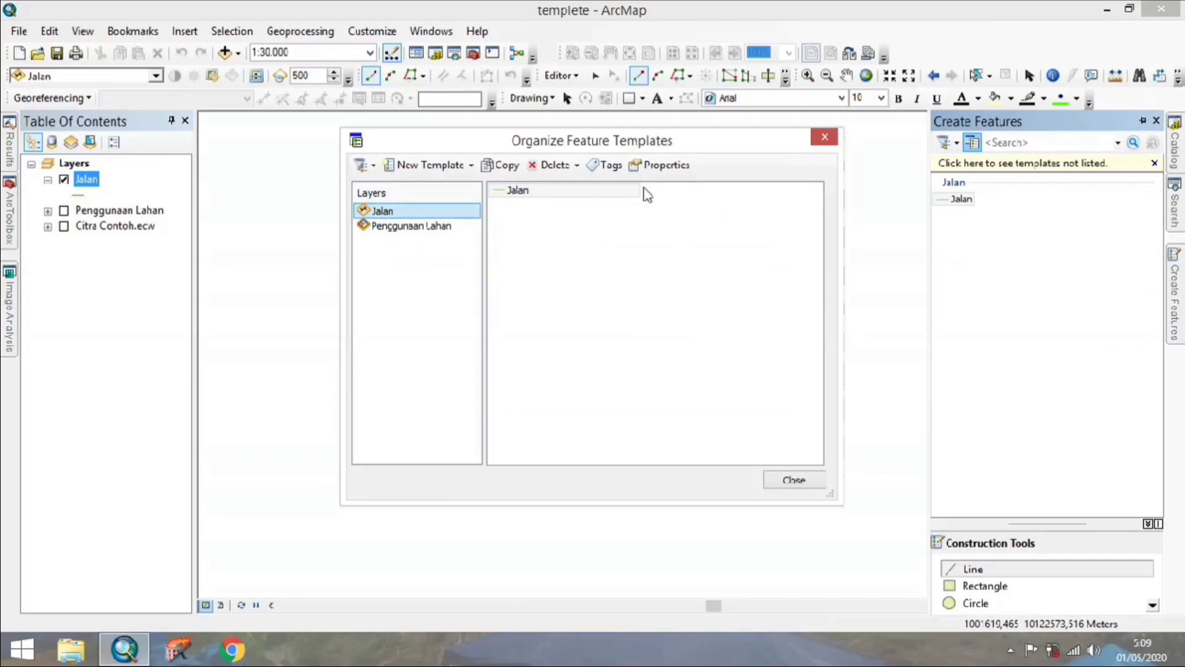
click(568, 192)
click(544, 192)
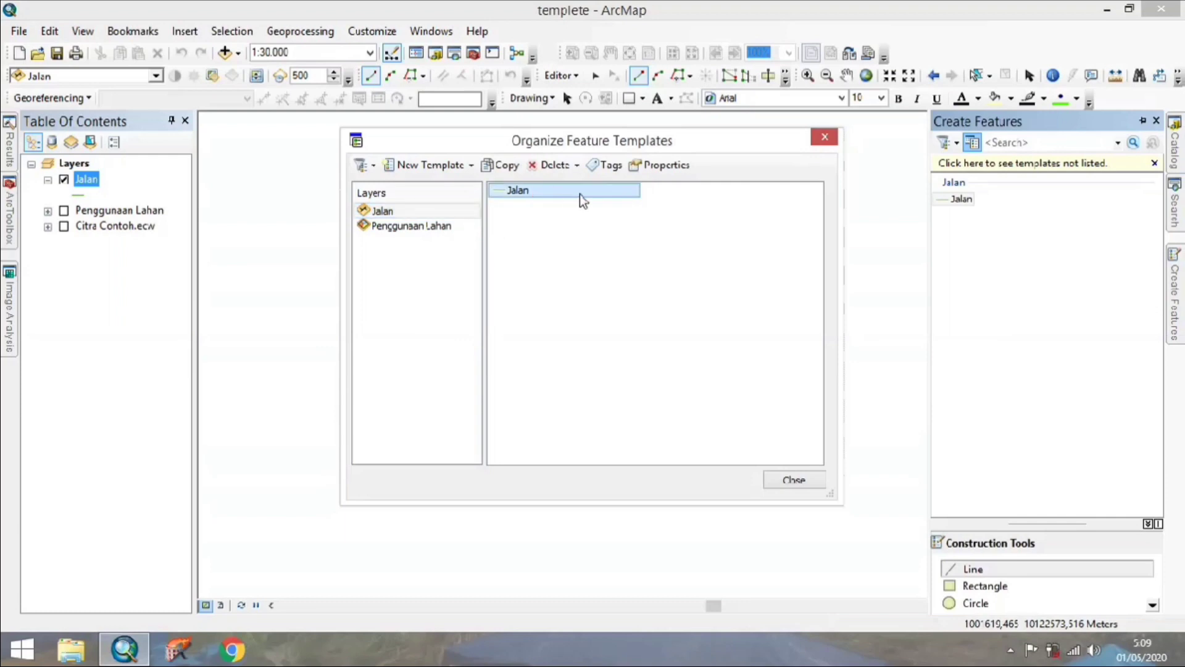
- Rename the Jalan feature template to Jalan Arteri with Line as its default tool
click(656, 173)
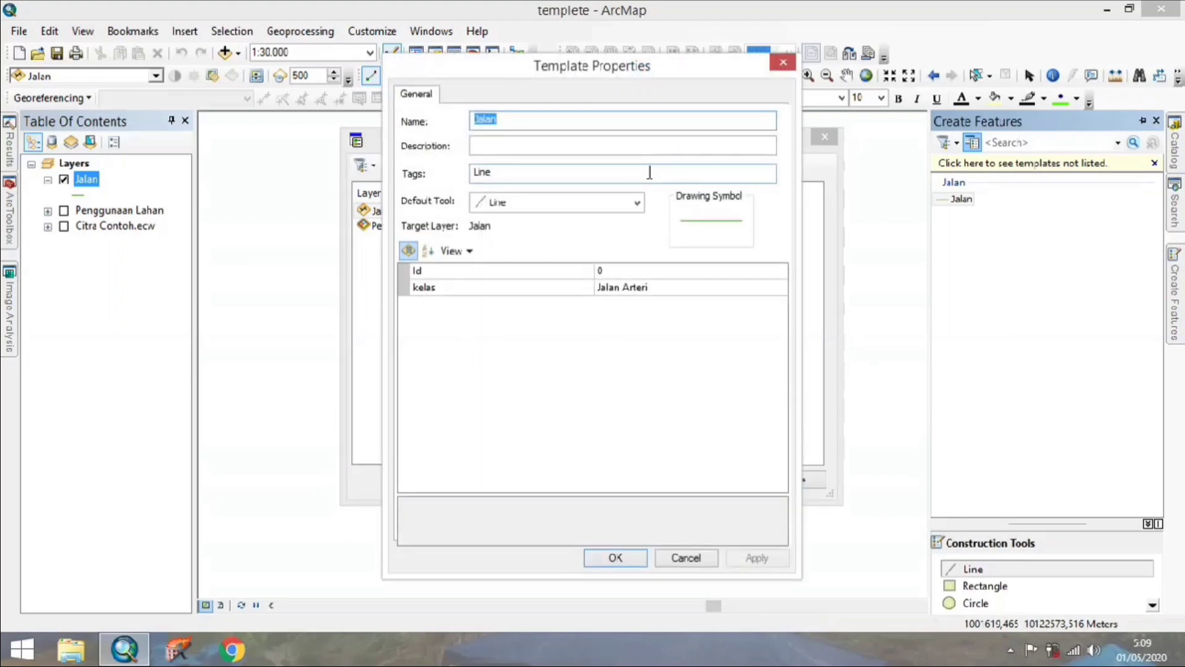
click(509, 124)
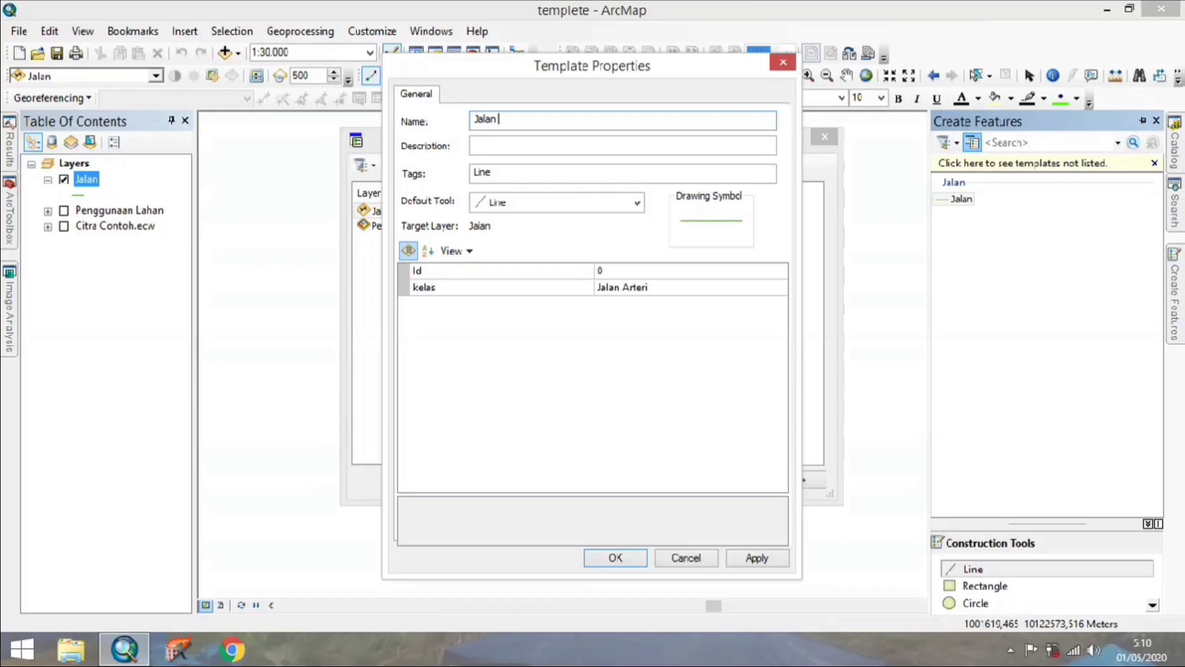
text(Arteri)
text(i)
click(637, 202)
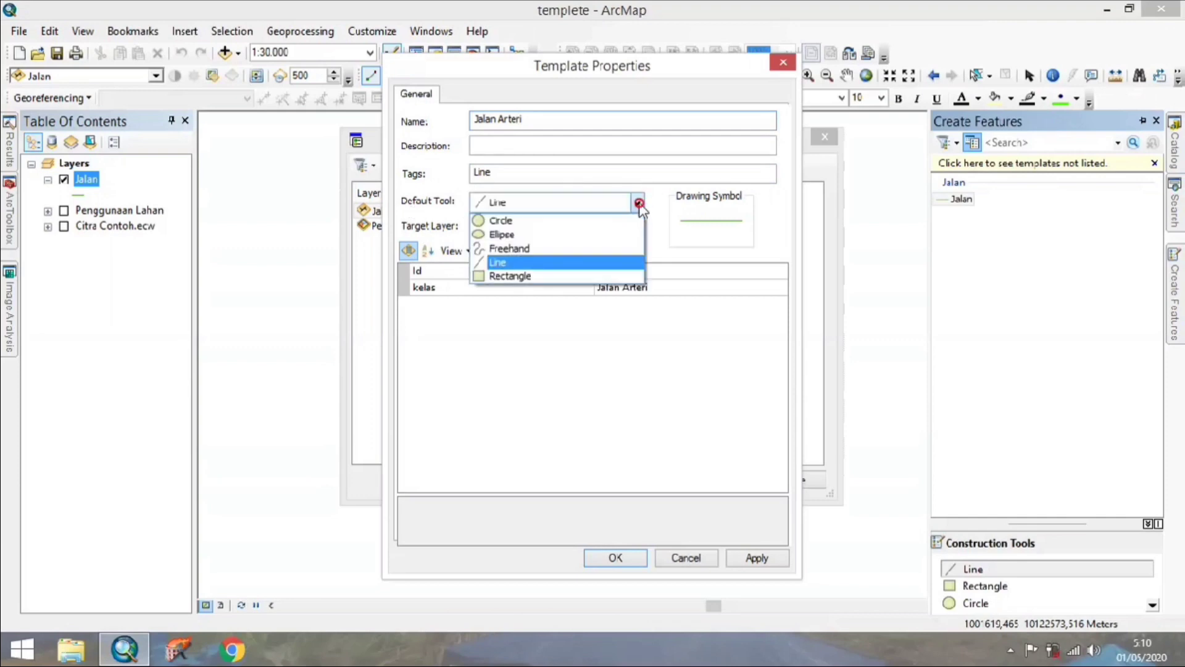
click(521, 263)
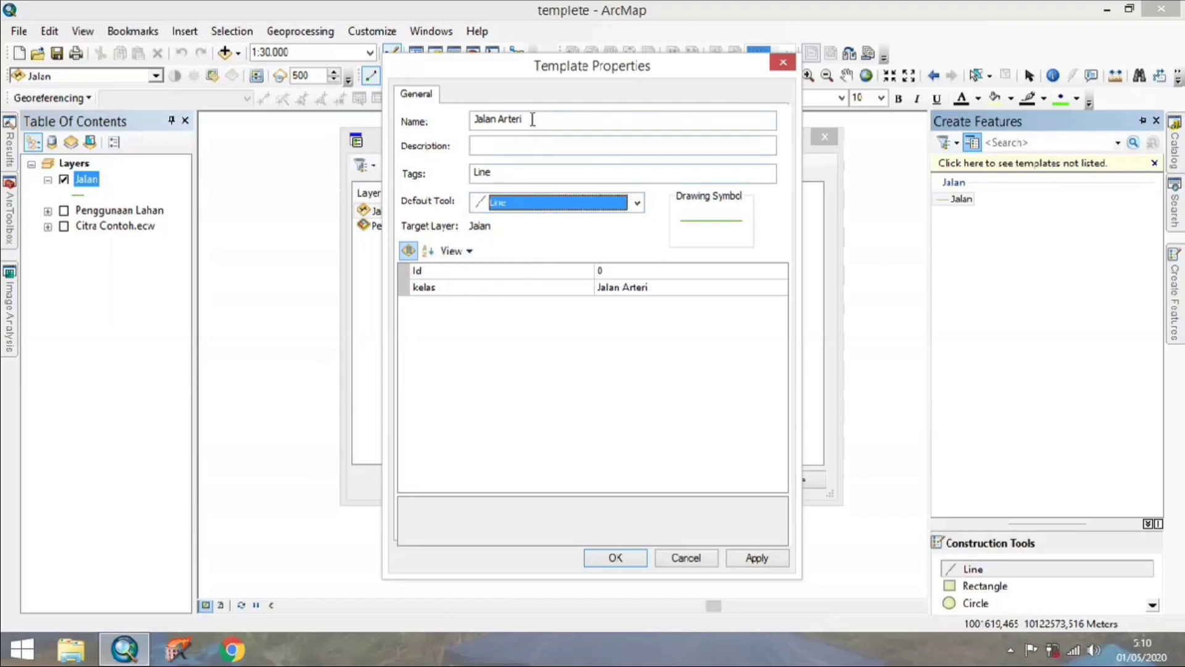
- Check that the kelas value matches the template name Jalan Arteri and apply the template properties
drag(533, 119, 436, 120)
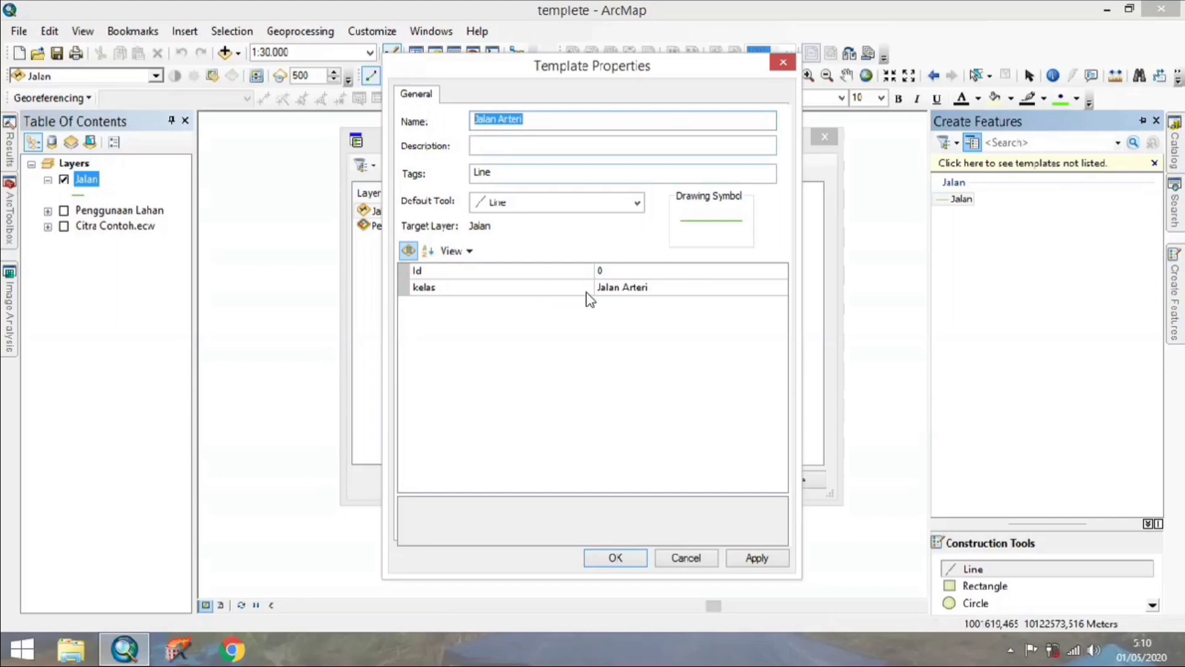
click(627, 287)
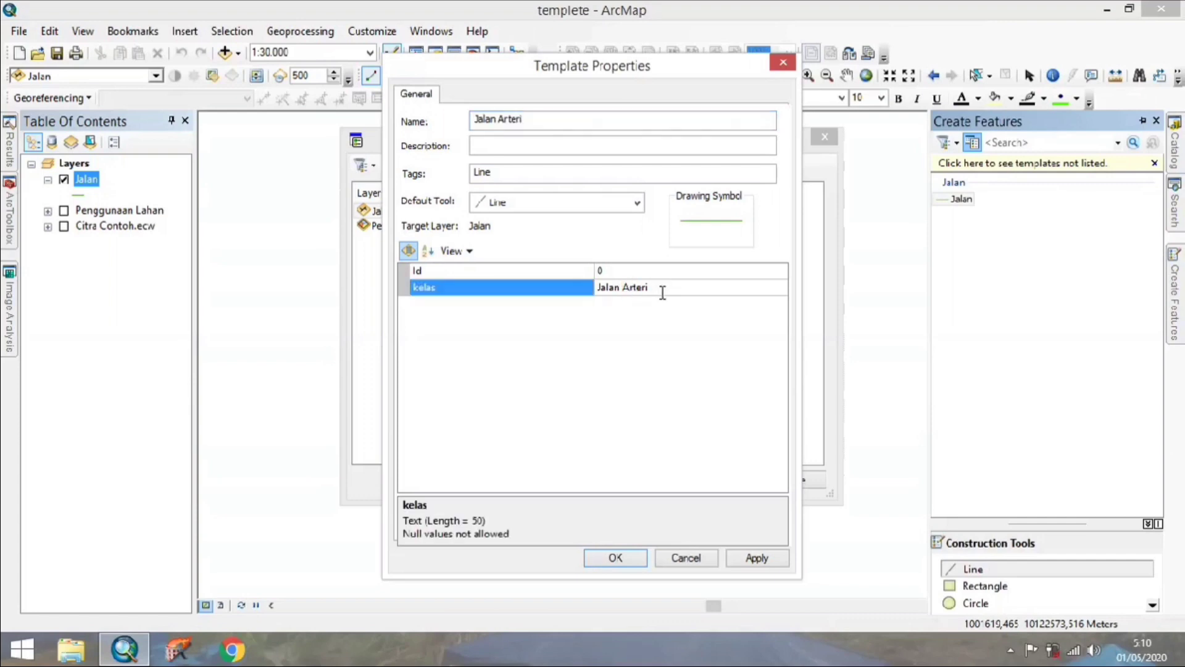
drag(660, 292, 594, 294)
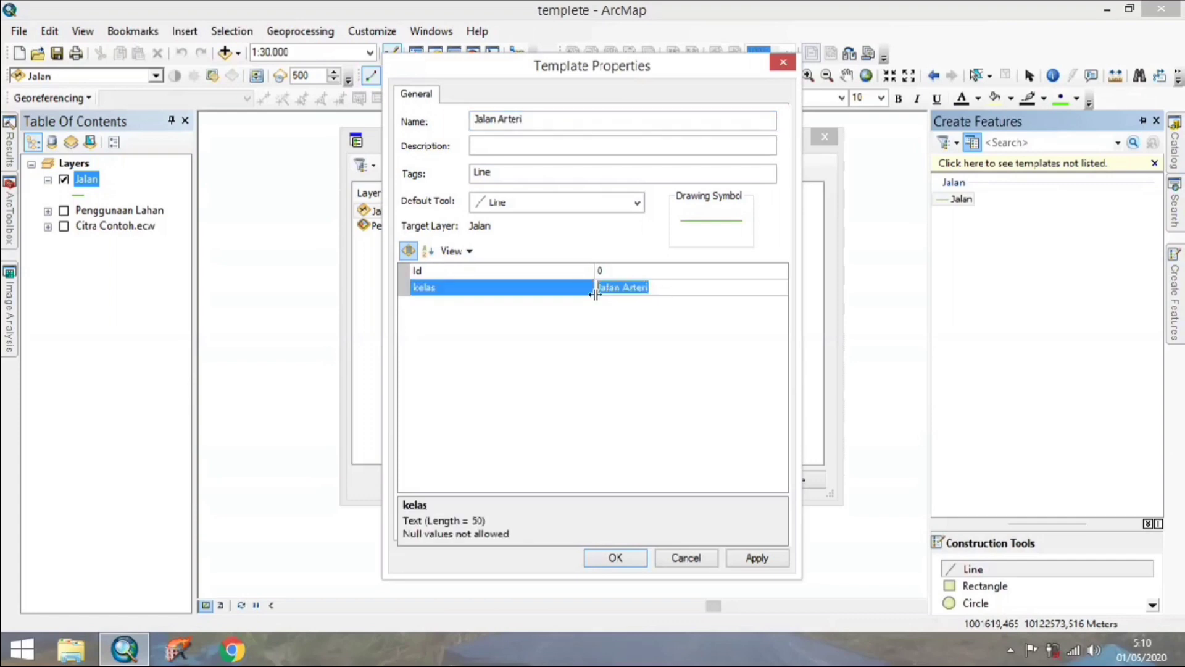
click(682, 284)
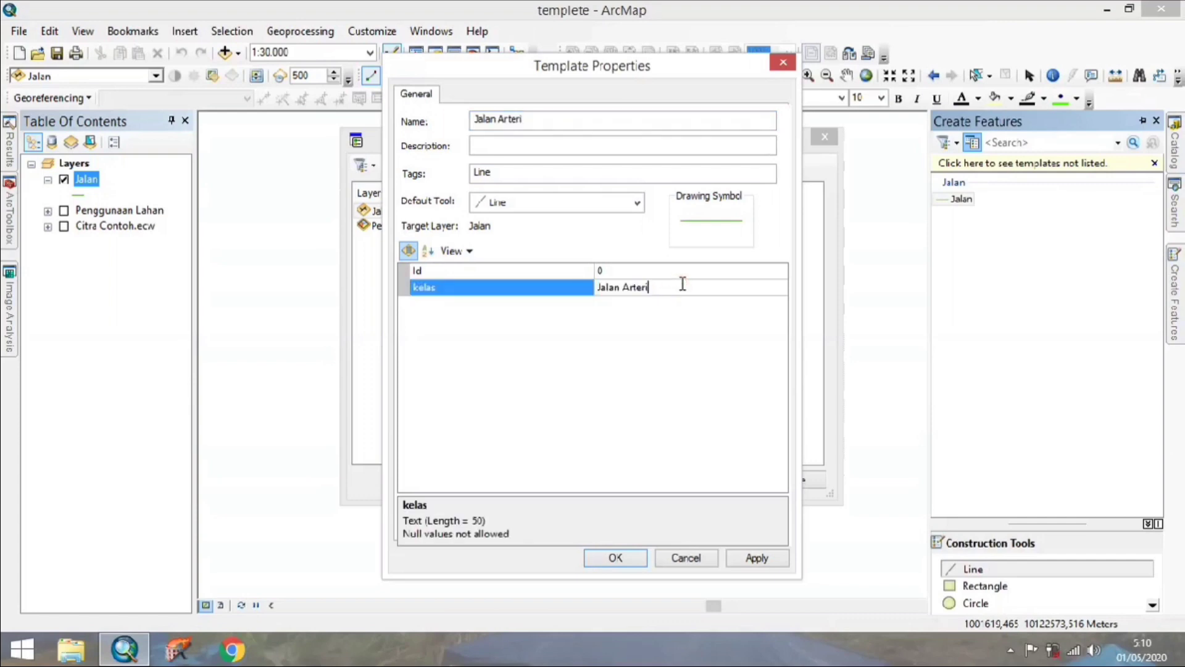
click(746, 556)
click(623, 564)
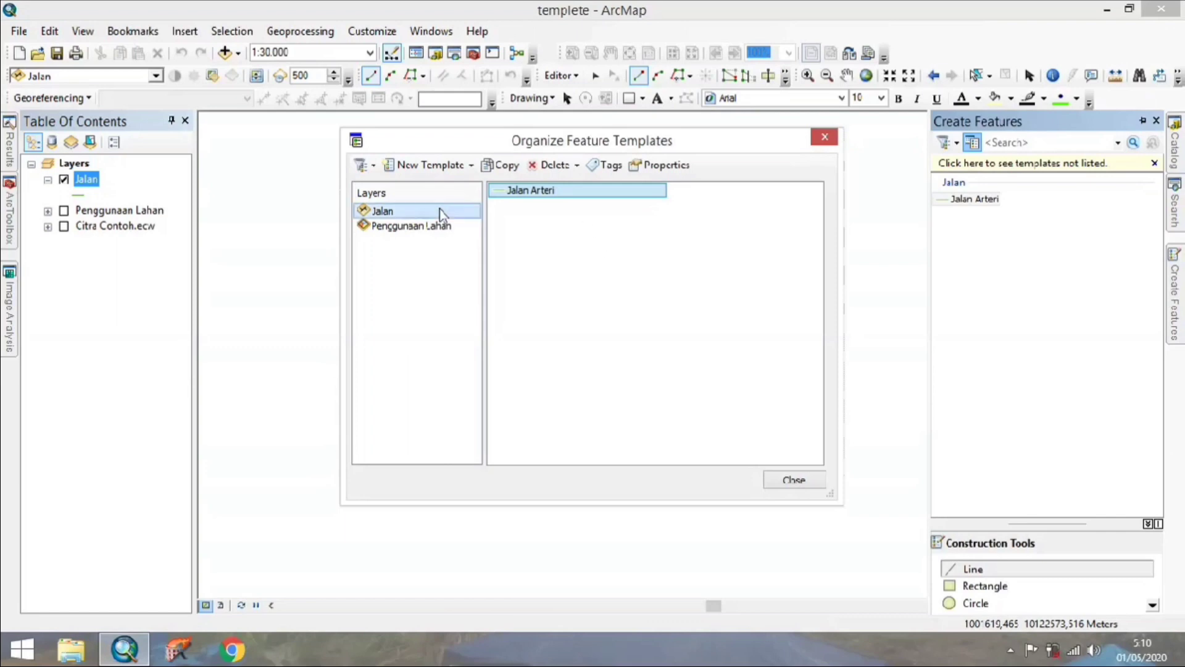
- Create a new feature template for the Jalan layer and name it Jalan Kolektor
click(432, 167)
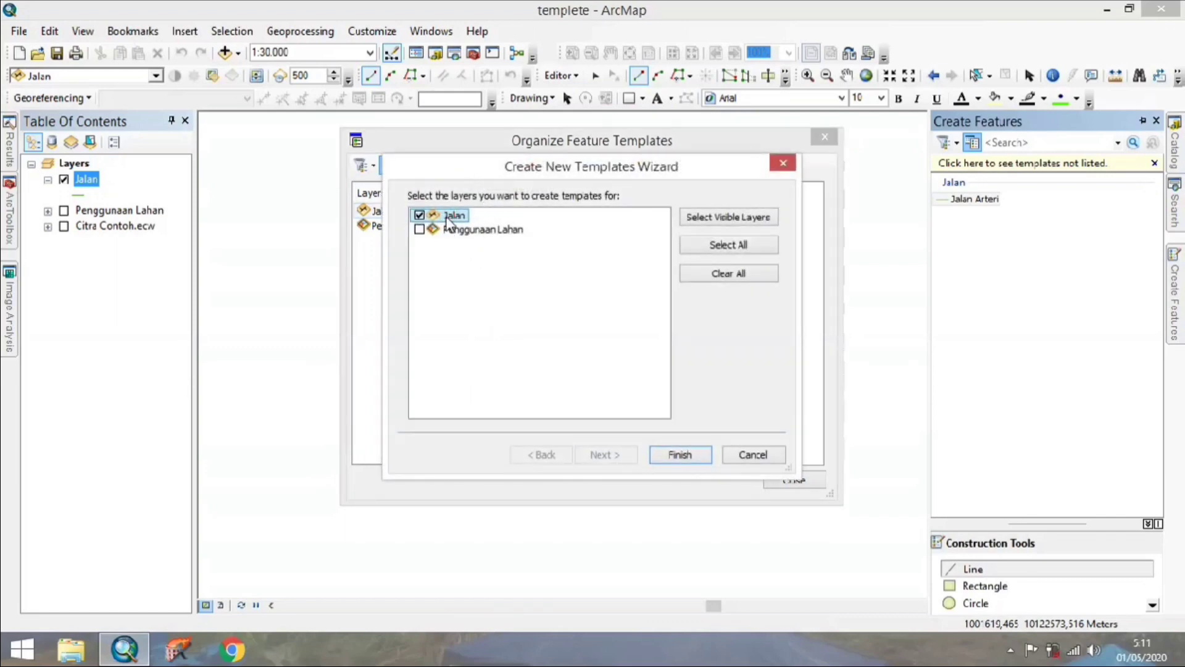
click(683, 460)
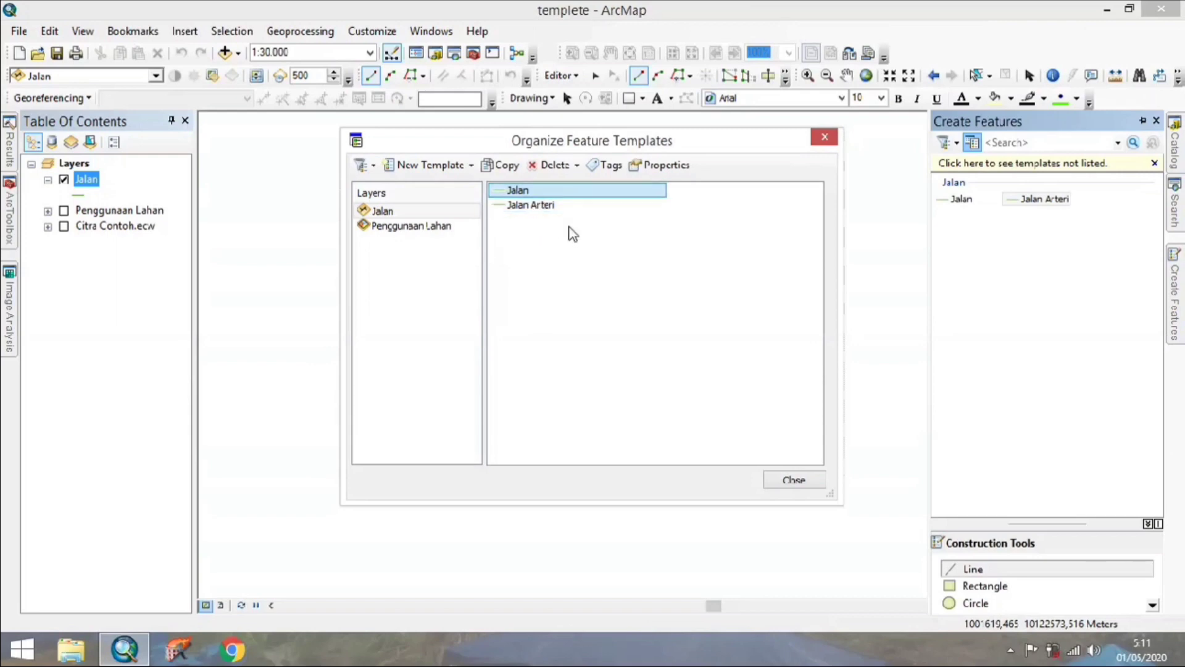
click(657, 165)
click(510, 120)
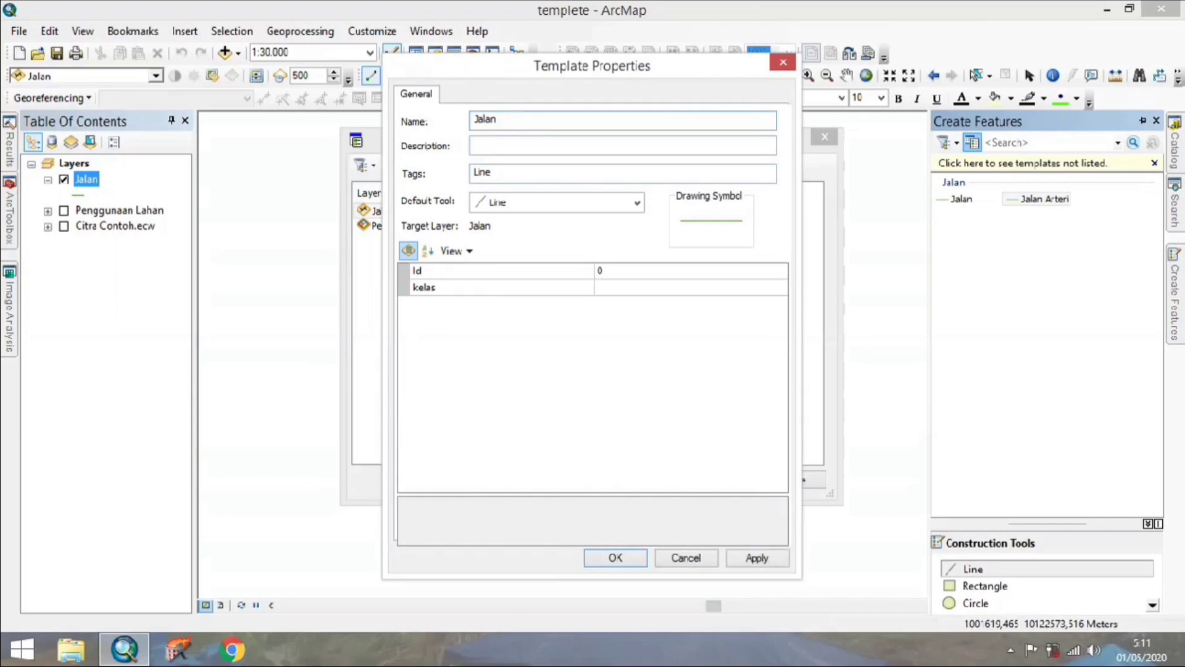
text(Kolektor)
- Copy the template name Jalan Kolektor into the kelas attribute and apply the template properties
drag(542, 118, 430, 118)
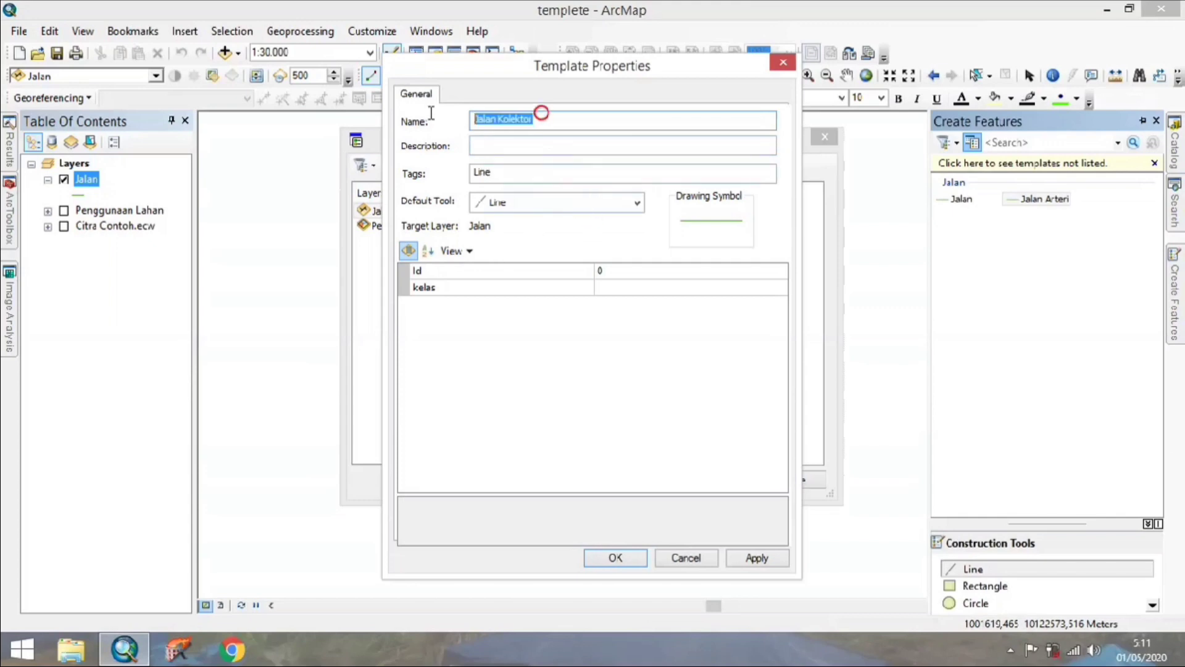
right_click(511, 118)
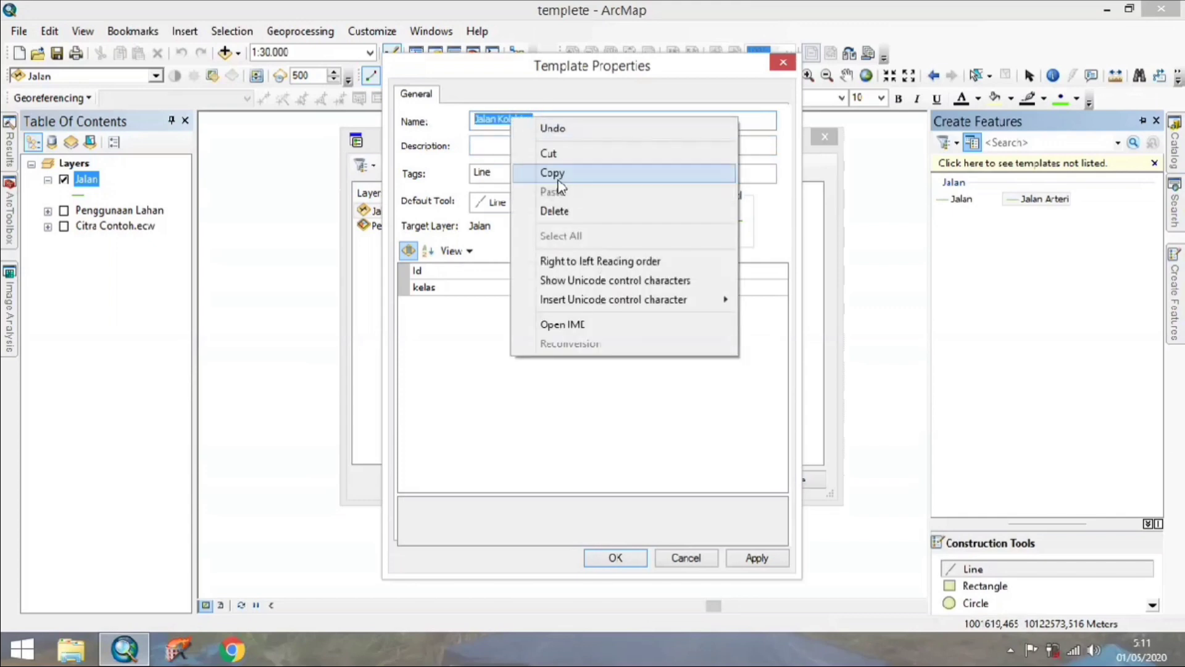
click(557, 179)
click(605, 287)
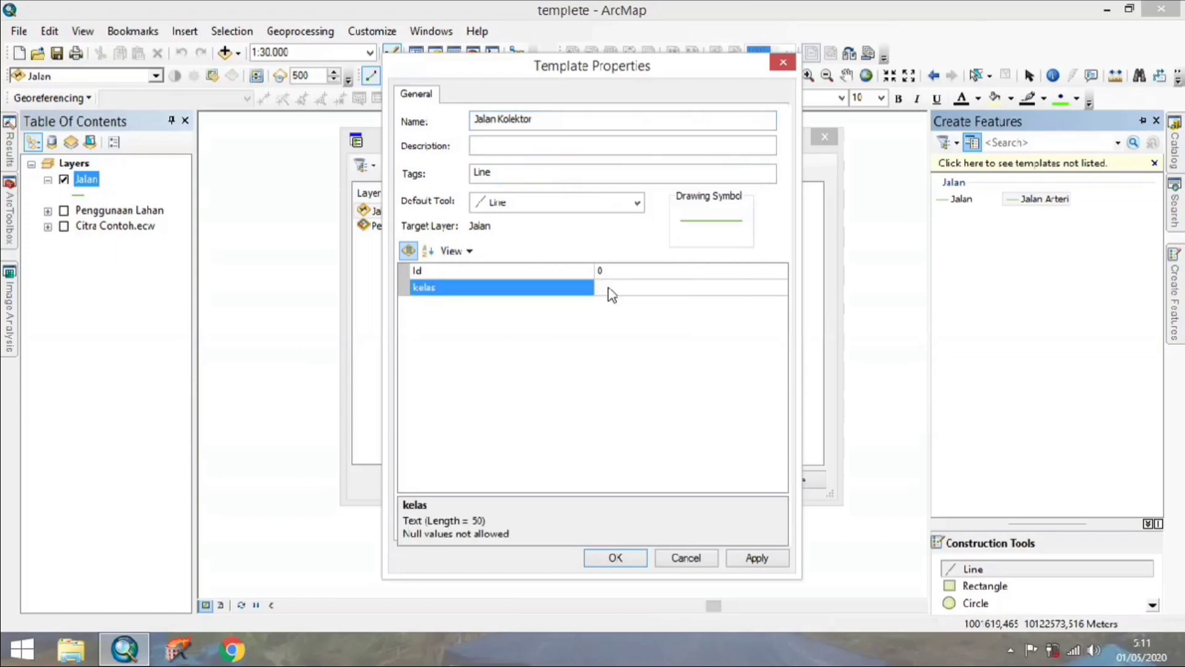
right_click(609, 288)
click(639, 363)
click(751, 559)
click(611, 559)
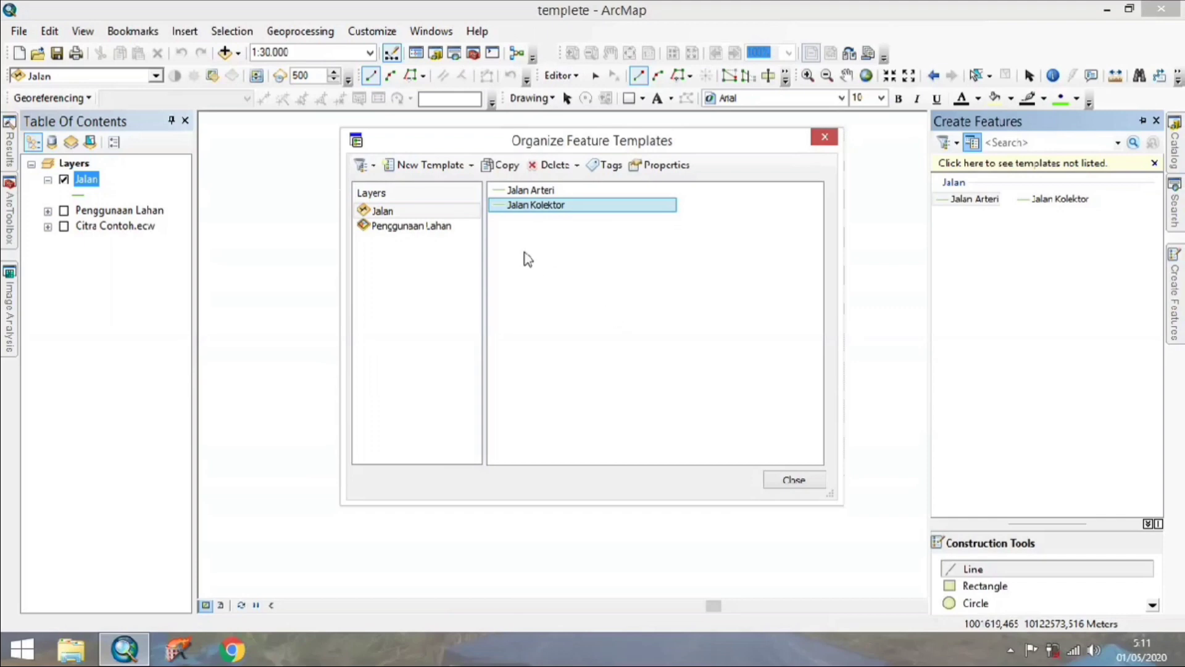
- Create another feature template for the Jalan layer and name it Jalan Lain
click(422, 165)
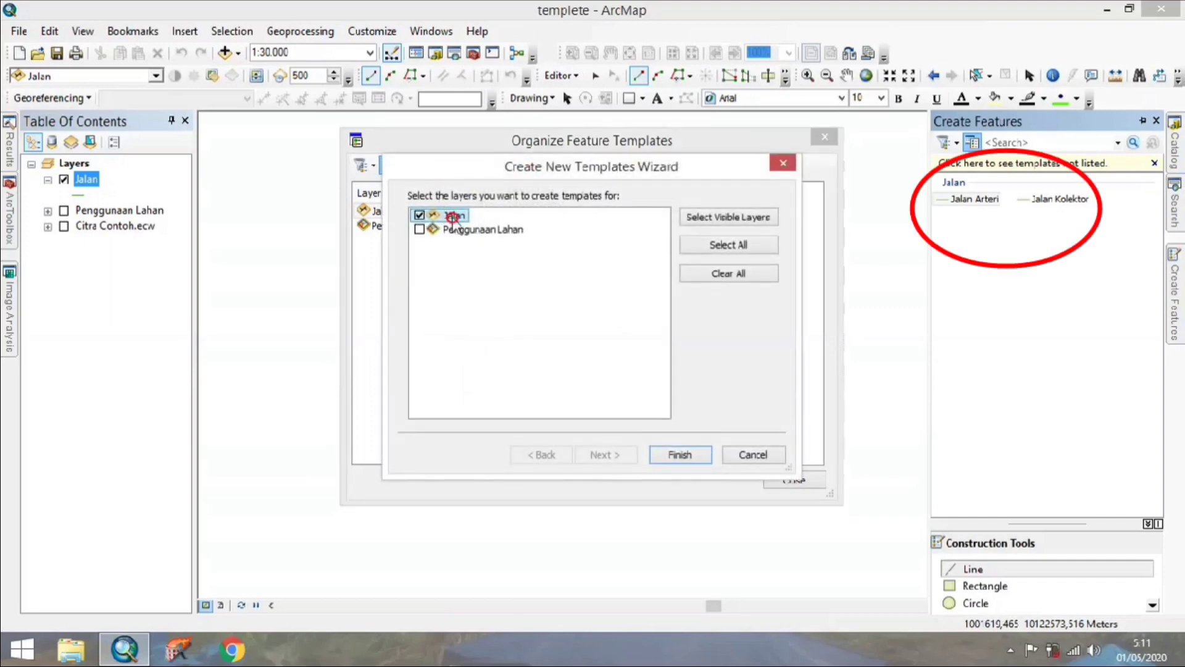
click(680, 454)
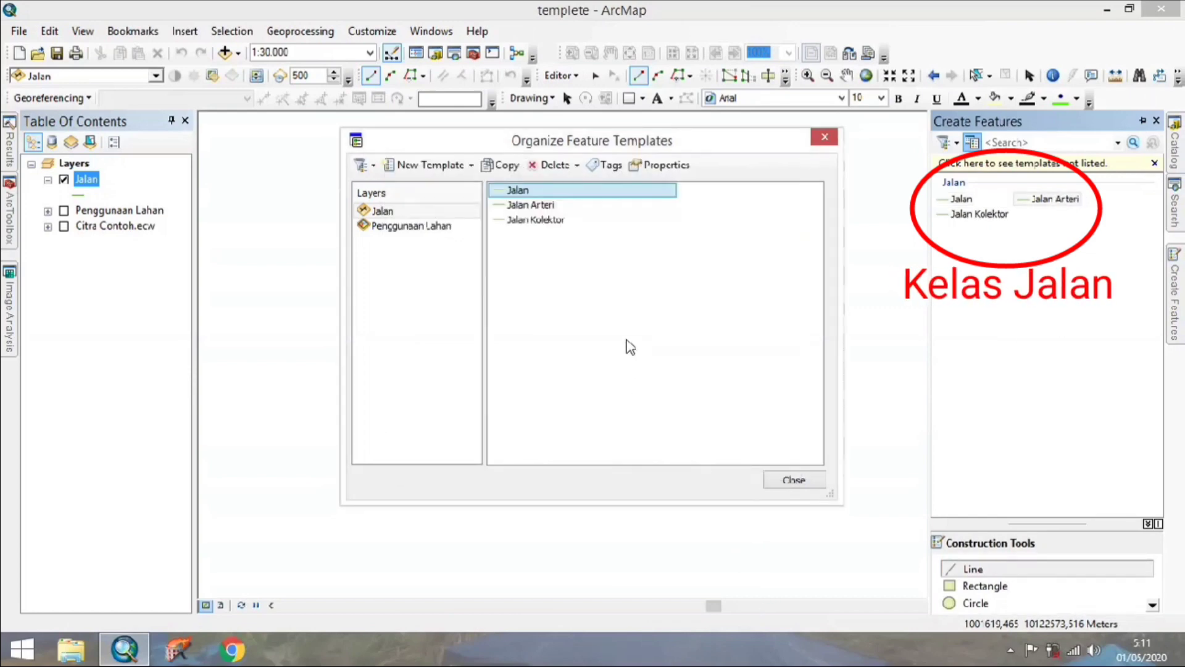
click(664, 165)
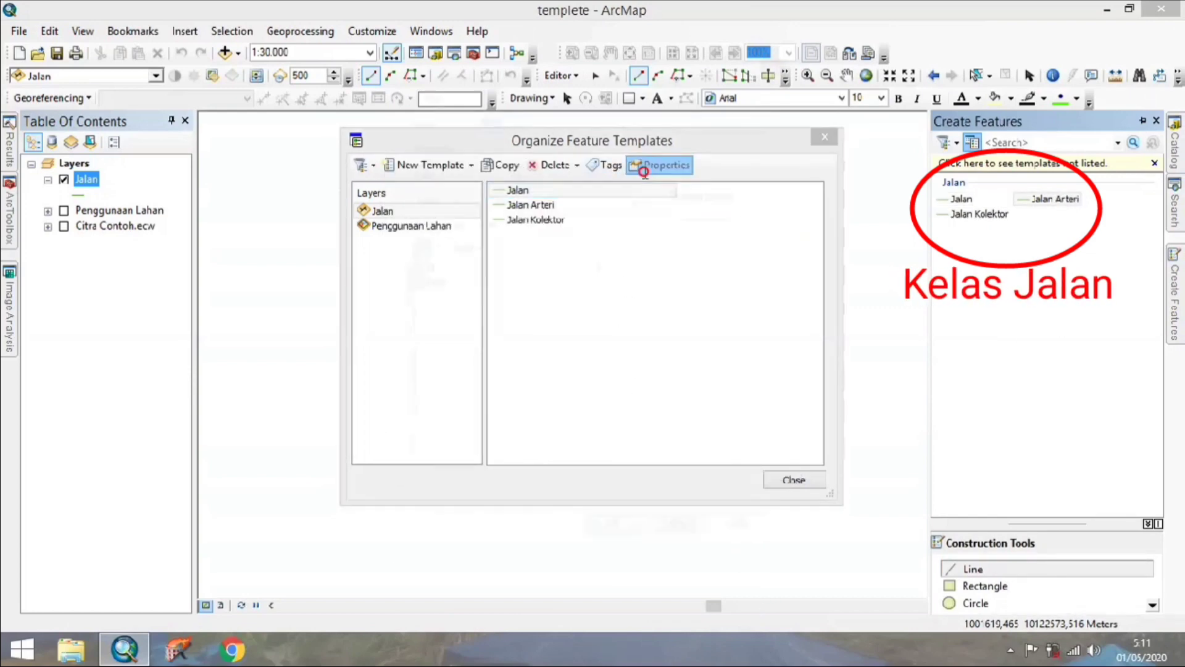
click(498, 120)
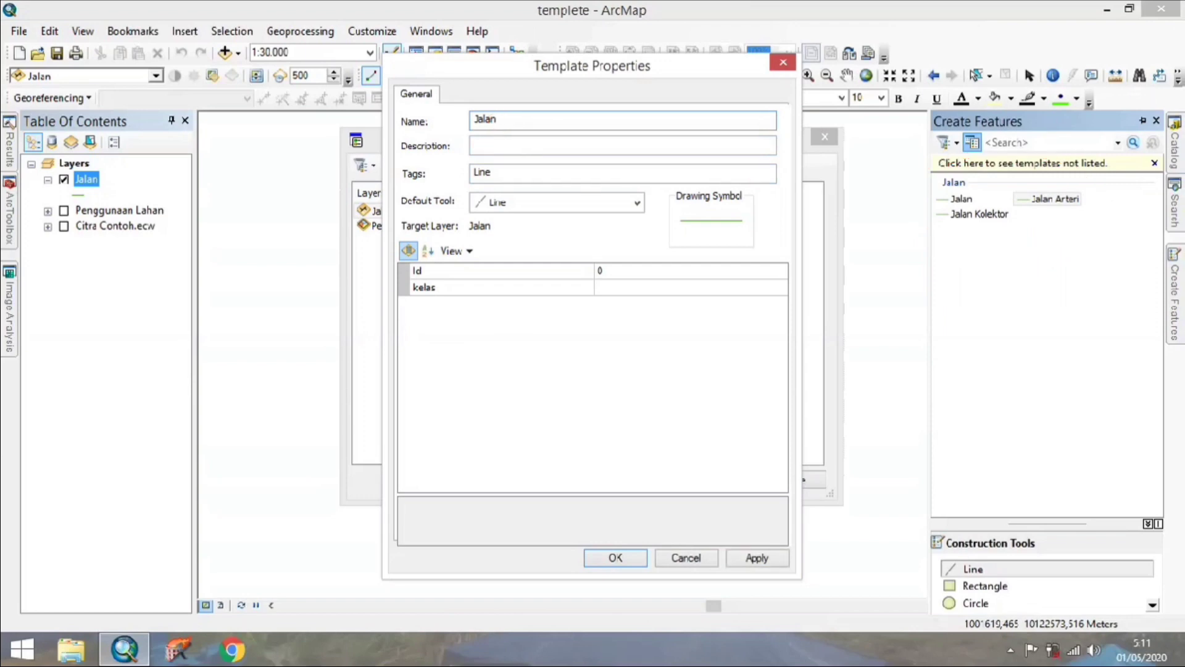
text(lai)
key(BackSpace)
key(BackSpace)
text(ai)
- Copy the template name Jalan Lain into the kelas attribute and apply the template properties
drag(527, 121, 454, 122)
right_click(486, 116)
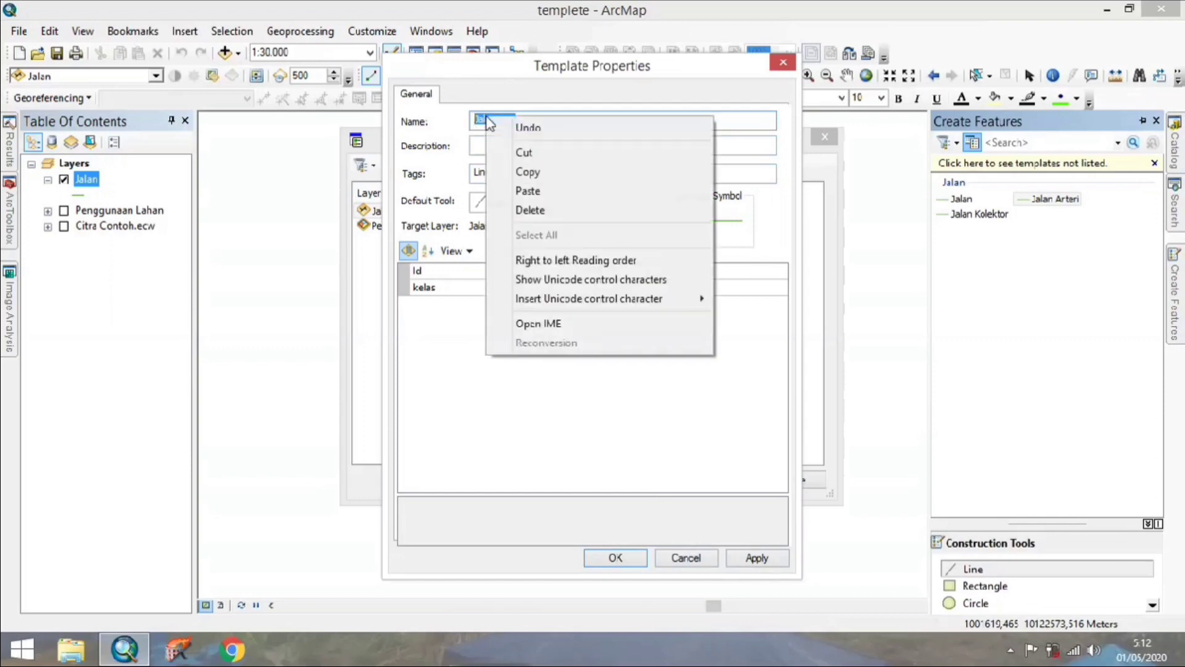
click(530, 169)
click(634, 292)
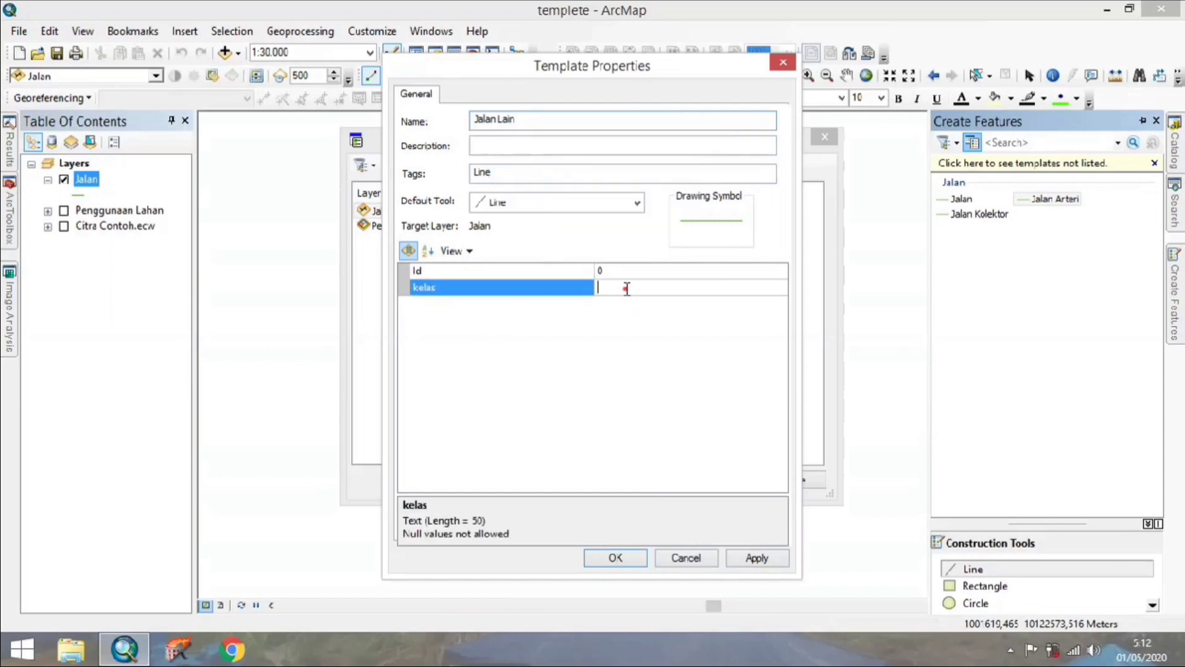
right_click(625, 288)
click(668, 363)
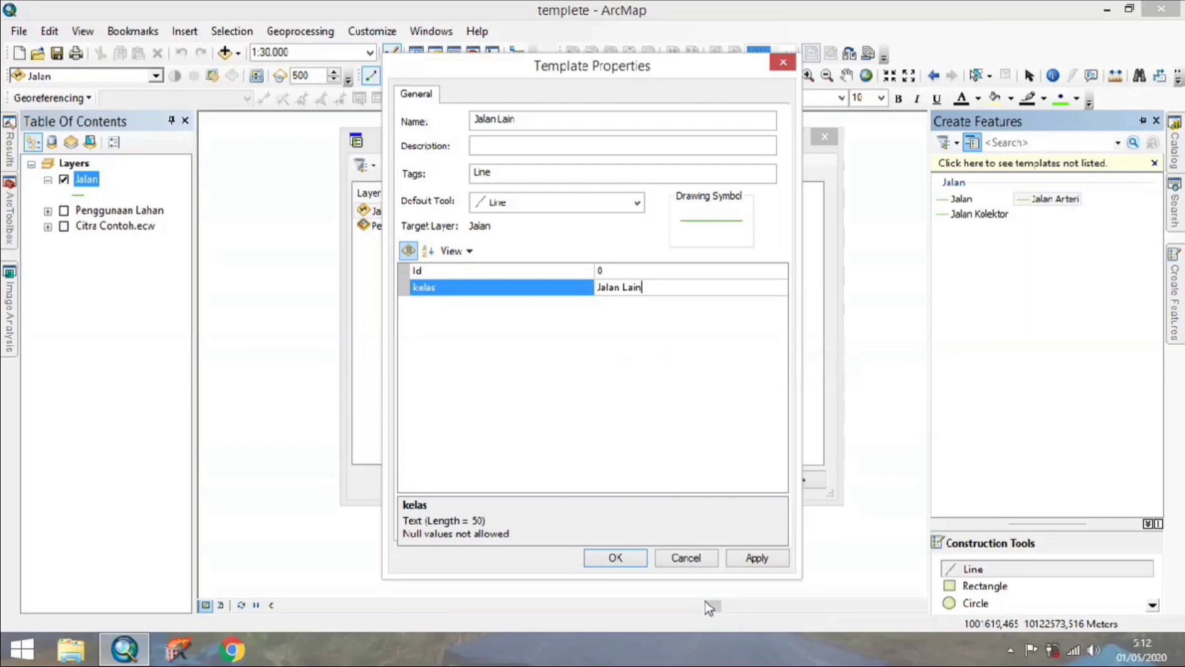
click(736, 560)
click(615, 559)
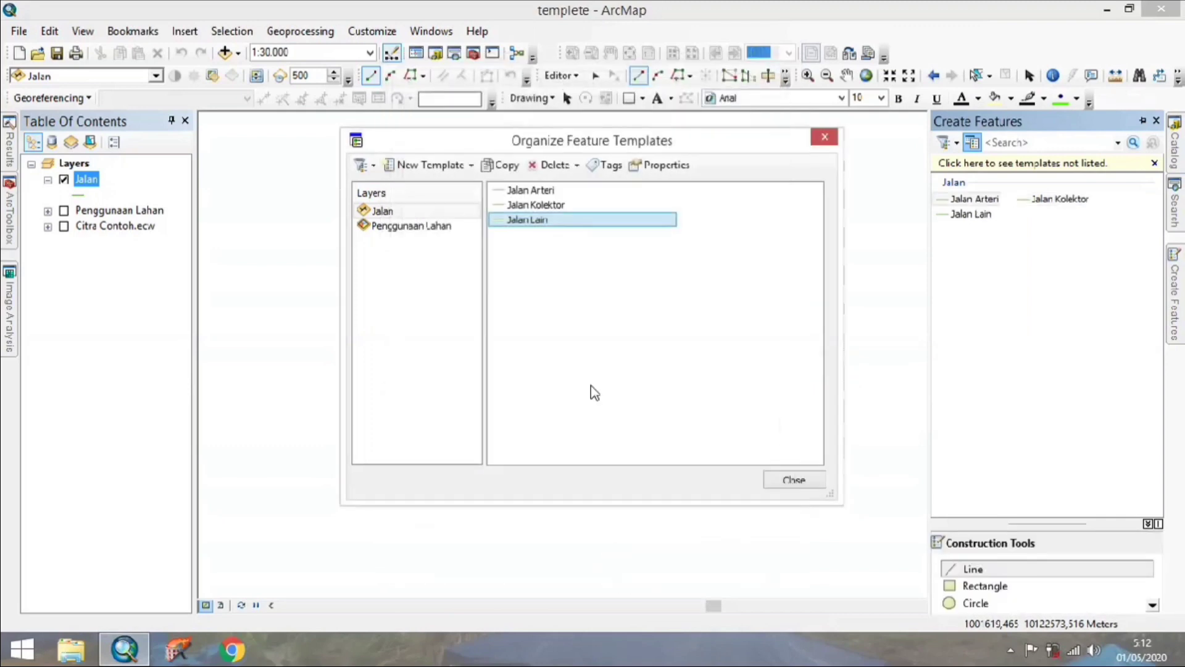
- Create another feature template for the Jalan layer and name it Jalan Lokal
click(456, 167)
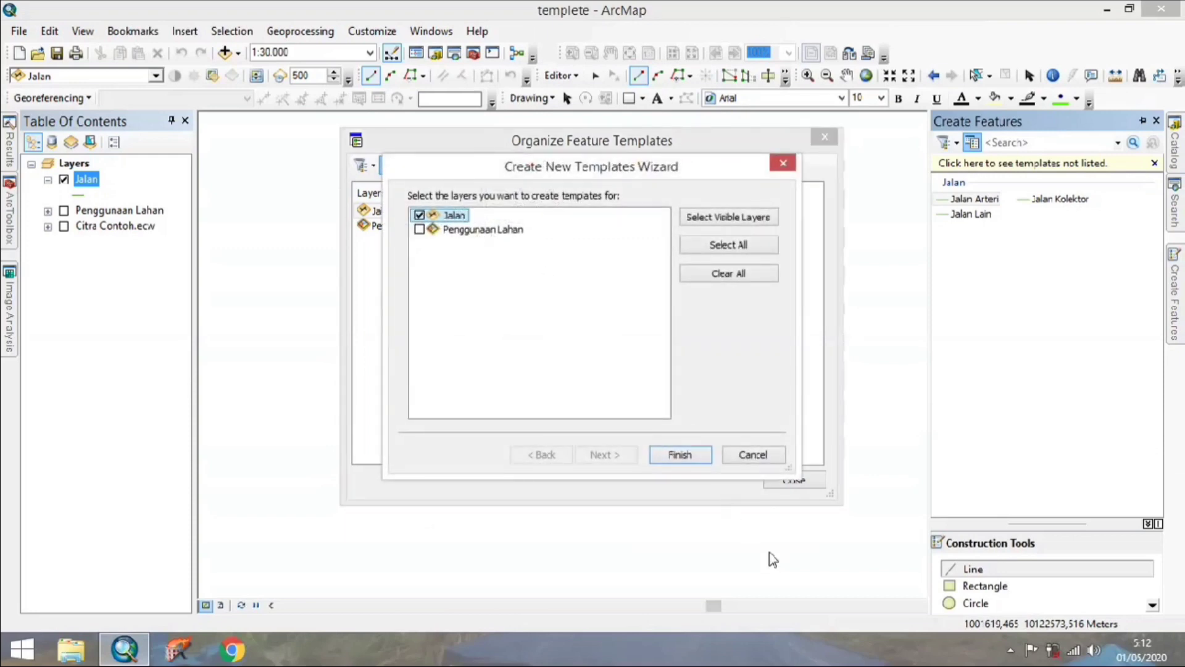
click(685, 455)
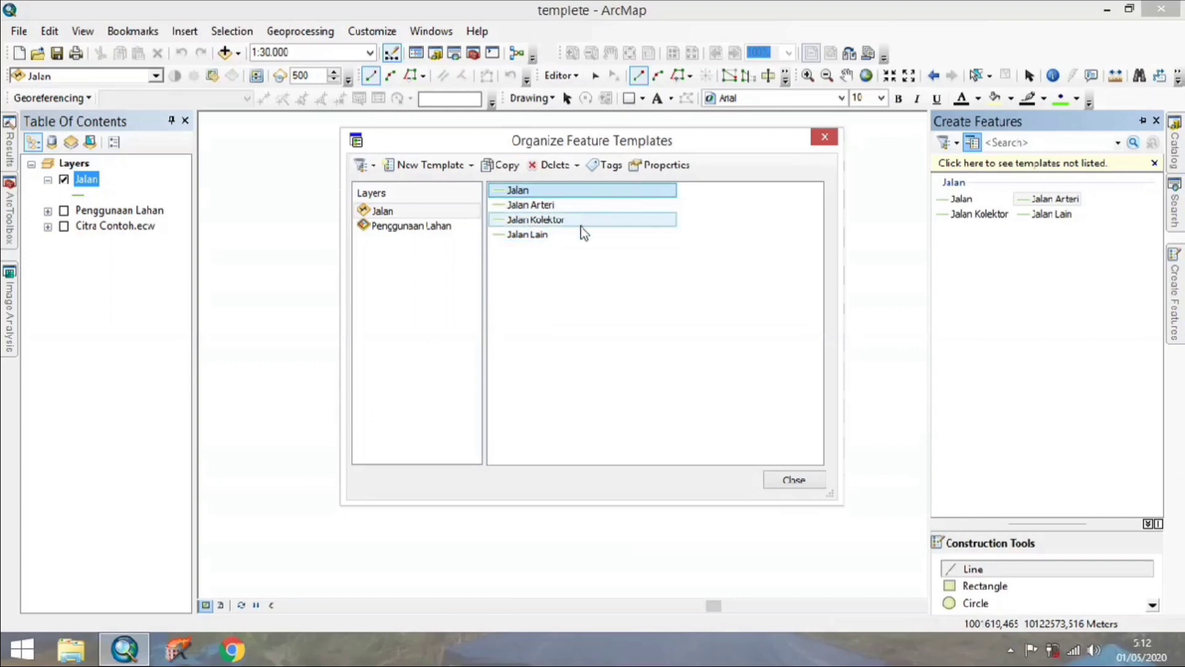
click(648, 168)
click(529, 124)
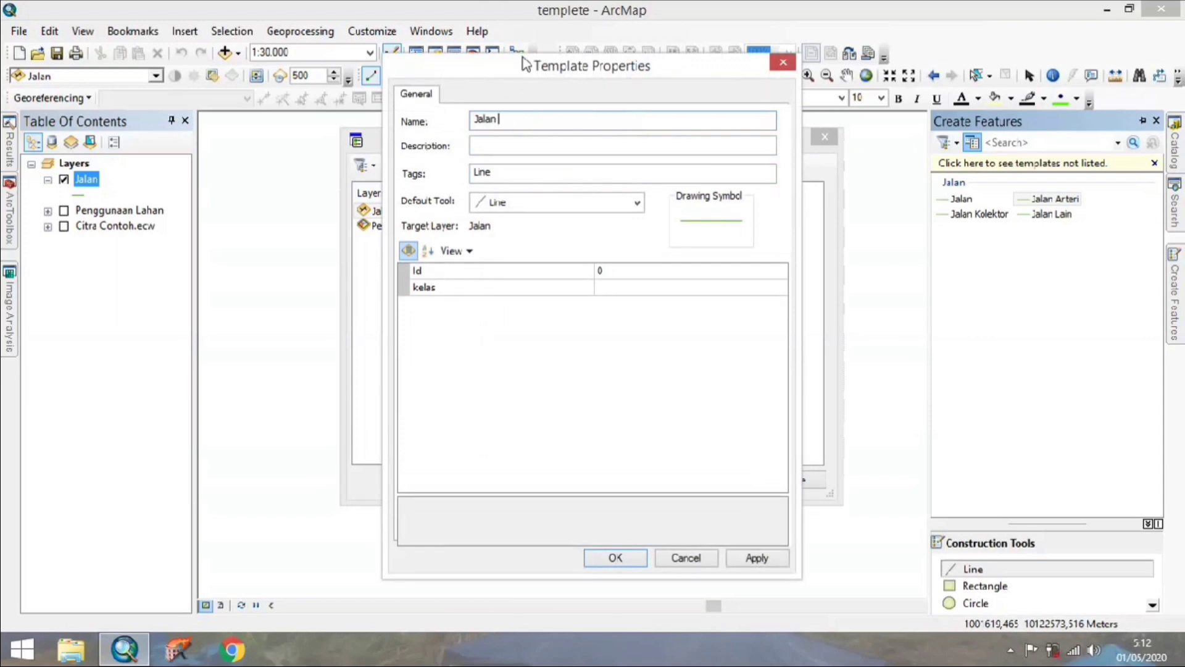
drag(525, 64, 777, 79)
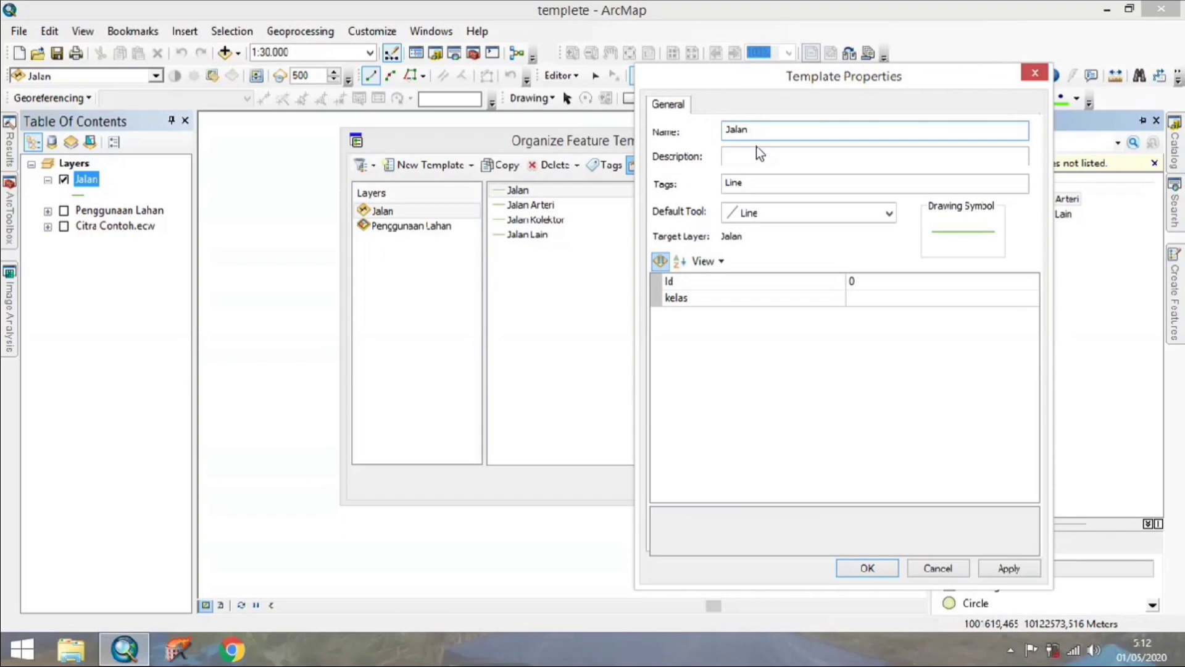
text(Lokal)
- Copy the template name Jalan Lokal into the kelas attribute and apply the template properties
triple_click(801, 127)
right_click(744, 128)
click(777, 186)
click(877, 302)
right_click(876, 300)
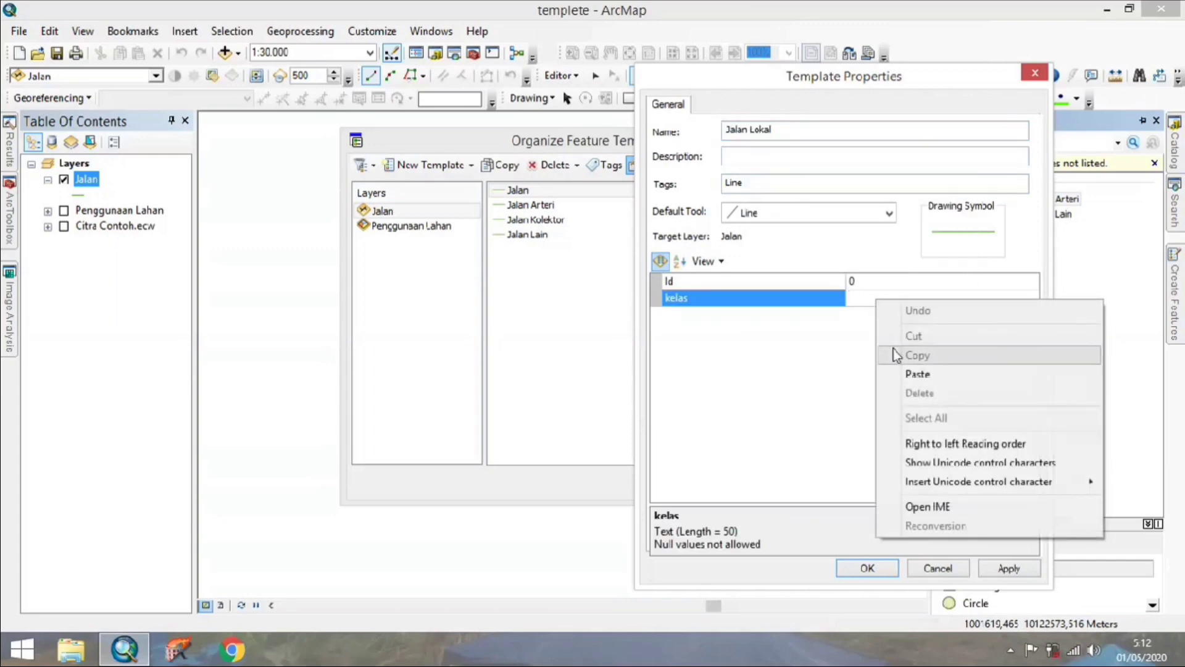
click(911, 374)
click(1006, 567)
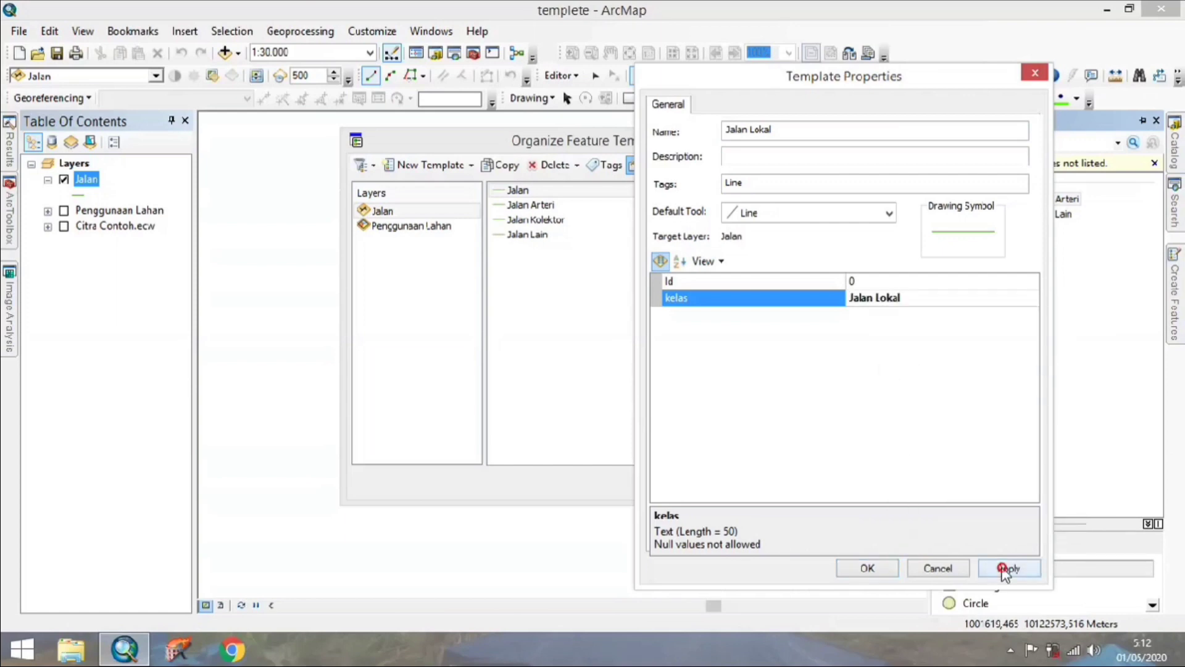
click(890, 574)
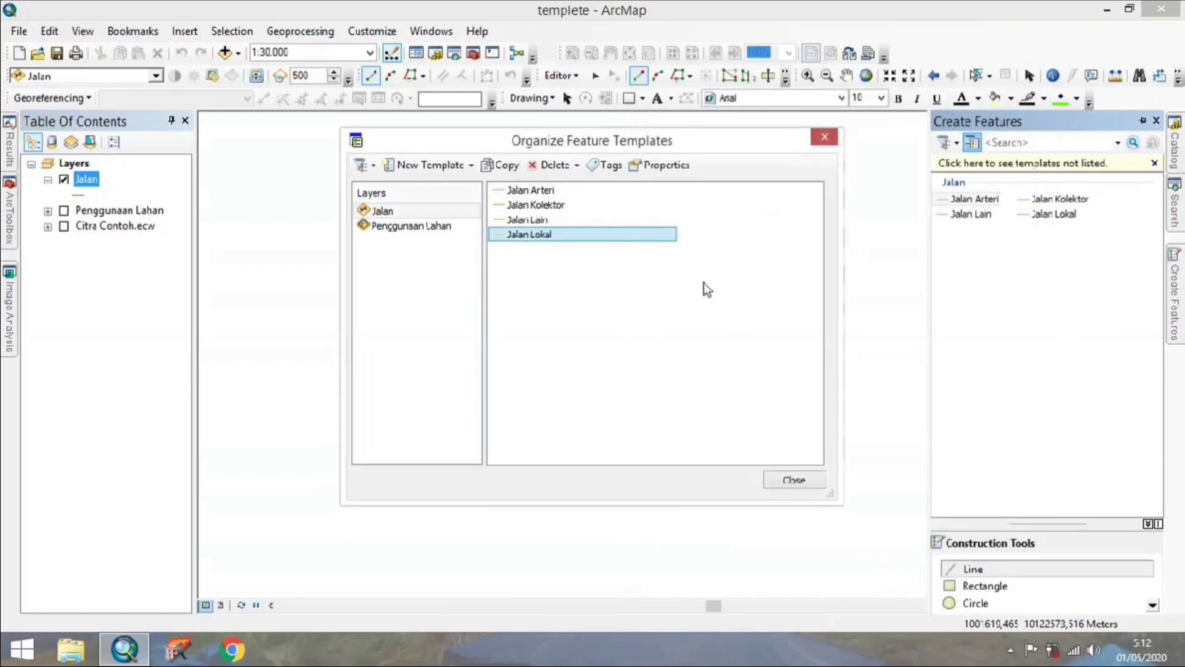
- Create another feature template for the Jalan layer and name it Jalan Setapak
click(426, 165)
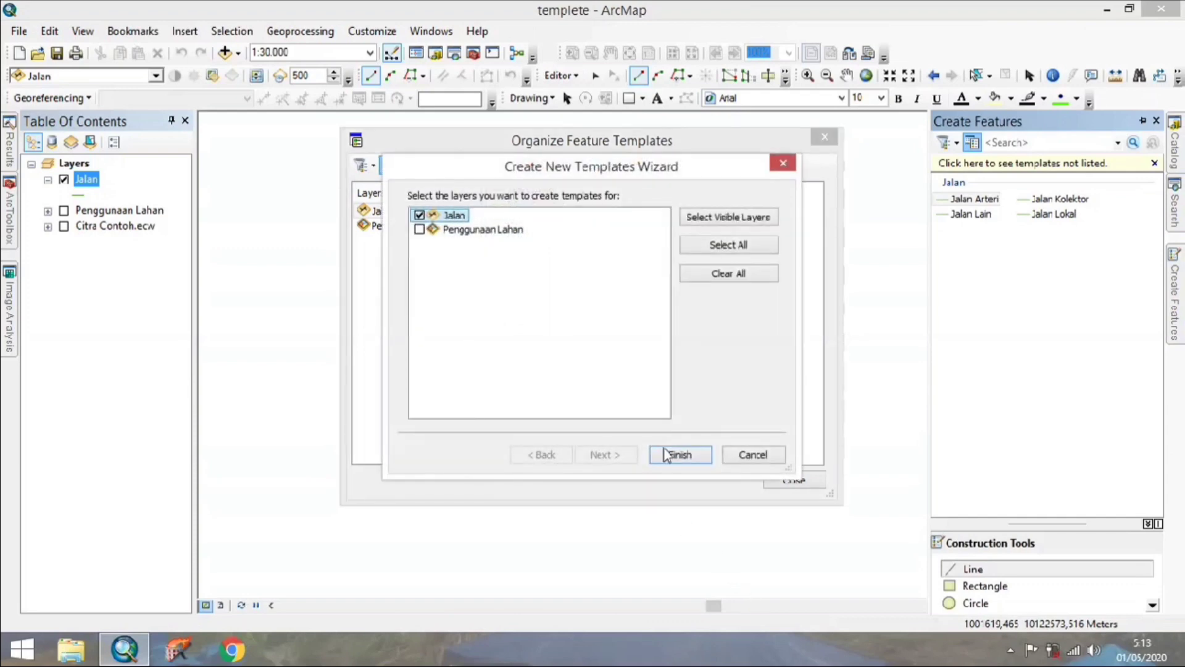
click(665, 453)
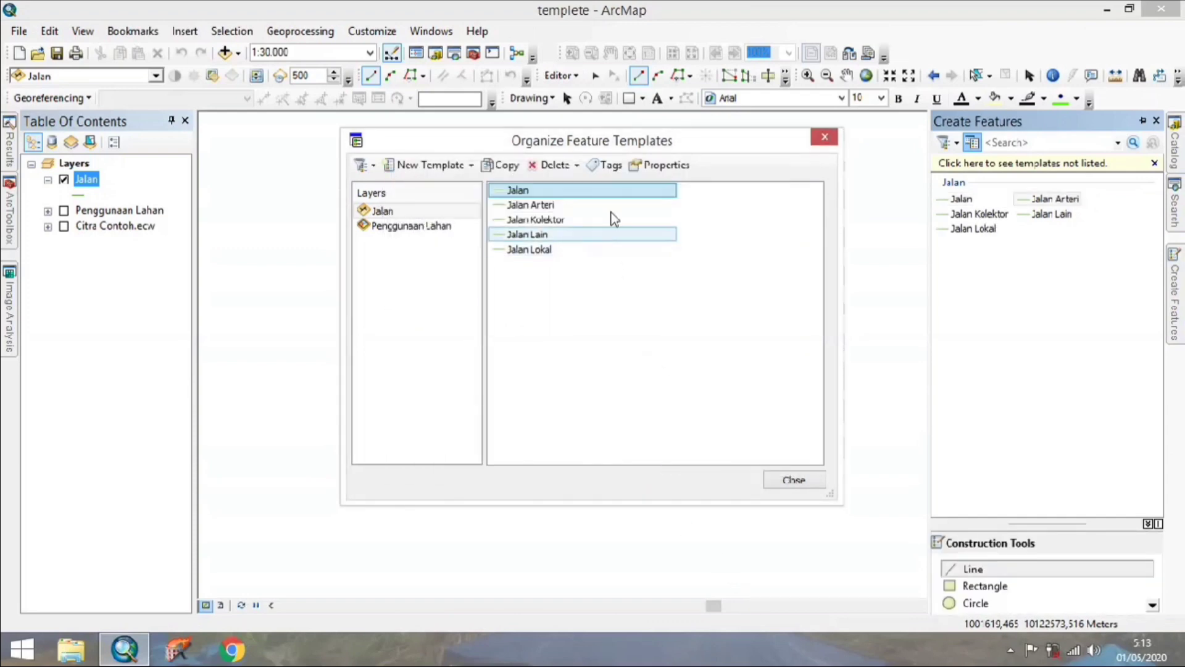
click(646, 162)
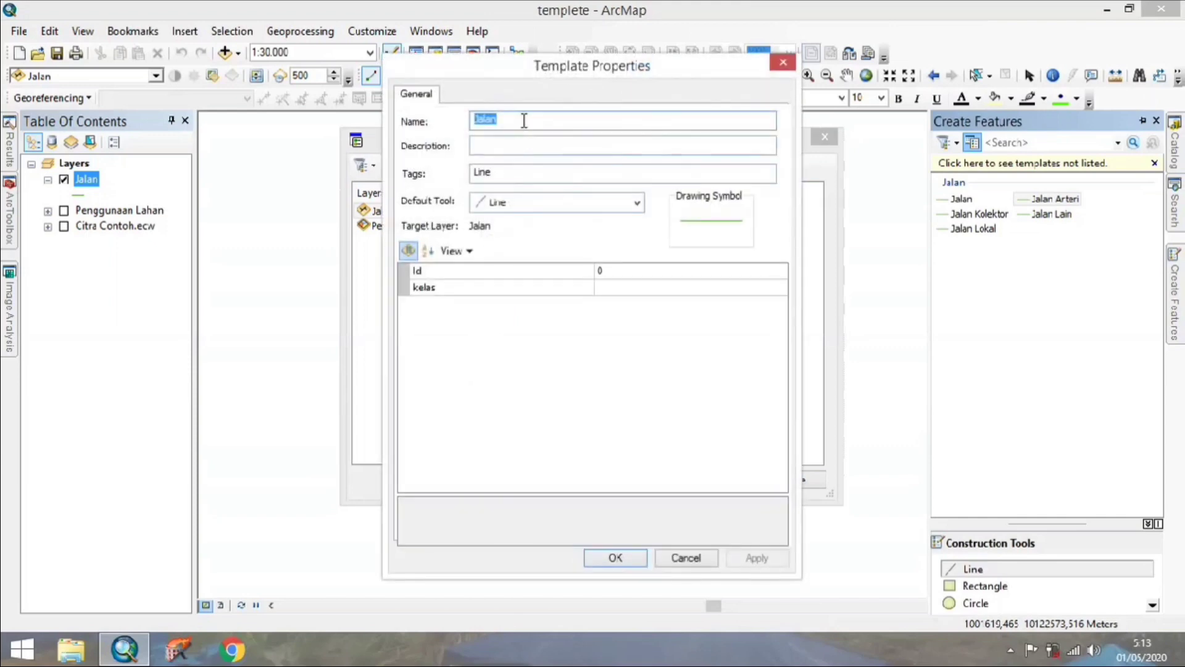
click(524, 120)
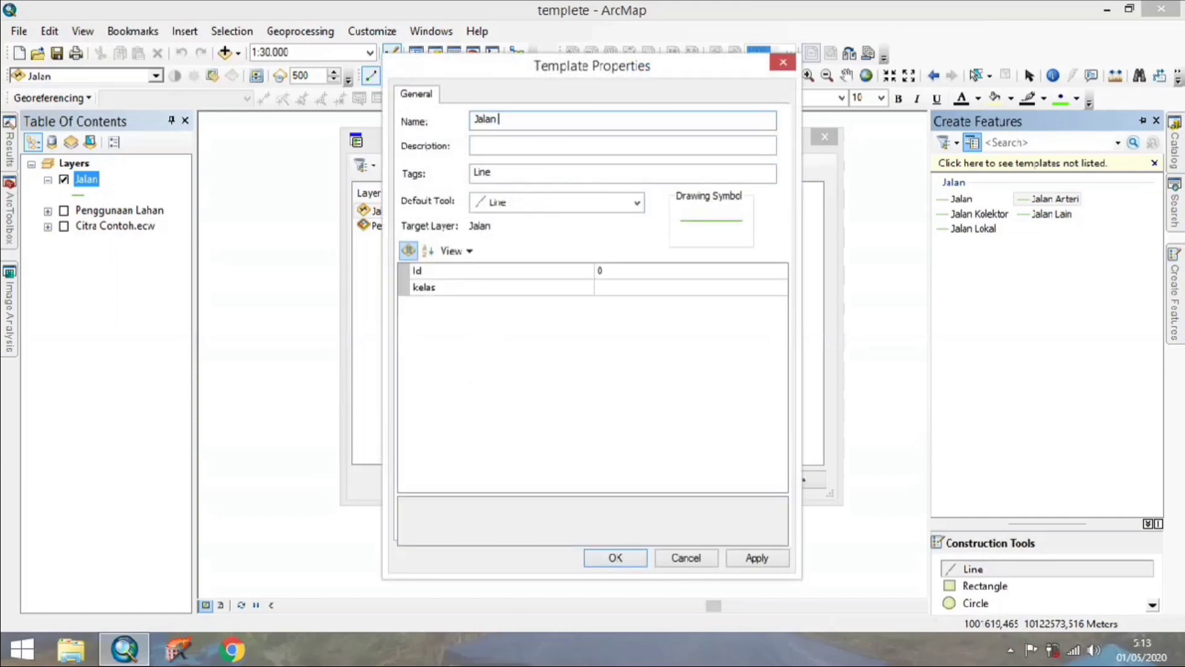
text(Setapak)
- Copy the template name Jalan Setapak into the kelas attribute and apply the template properties
drag(551, 121, 436, 122)
right_click(475, 117)
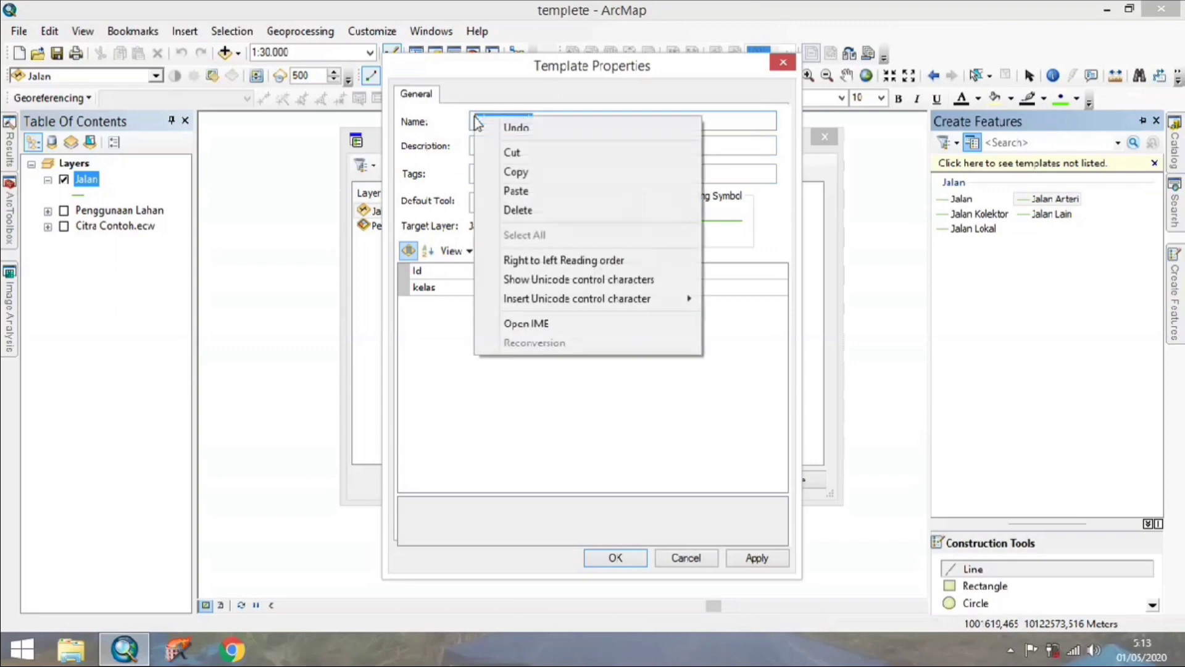
click(544, 179)
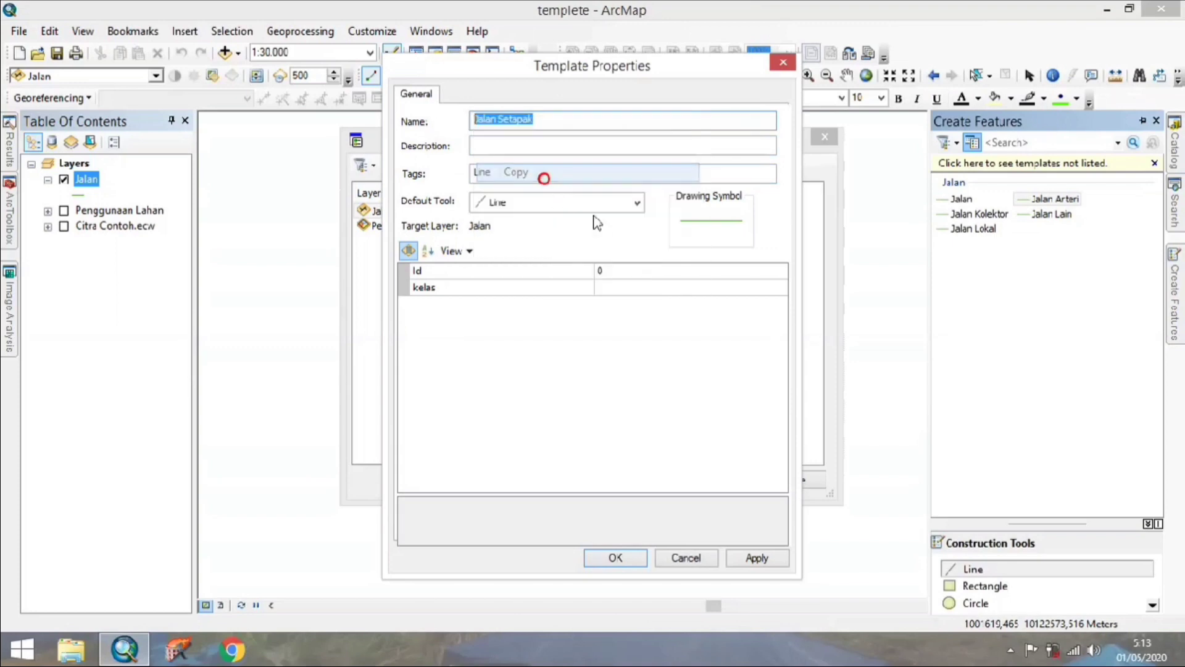
click(613, 284)
right_click(612, 284)
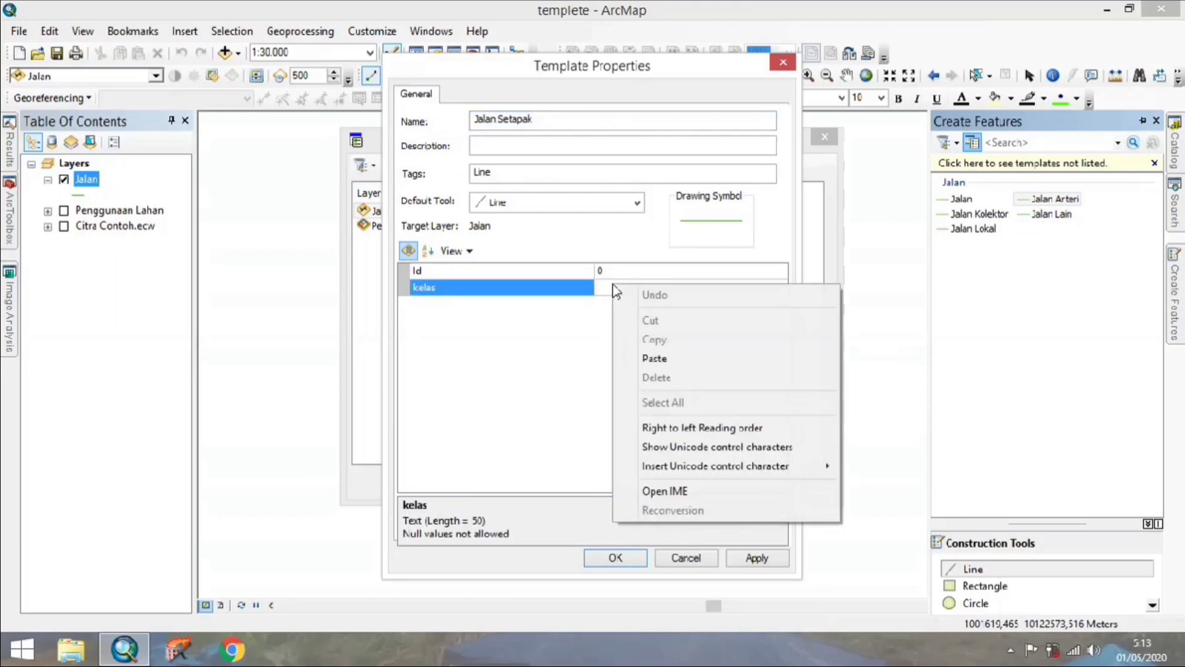
click(653, 358)
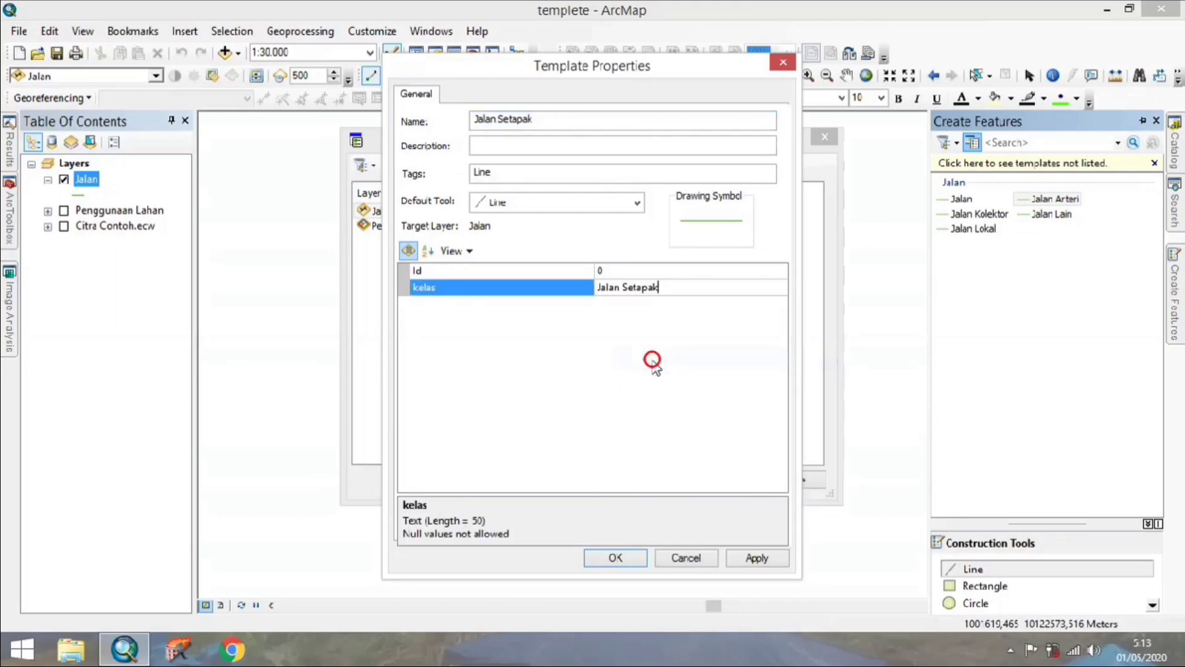
click(743, 561)
click(634, 561)
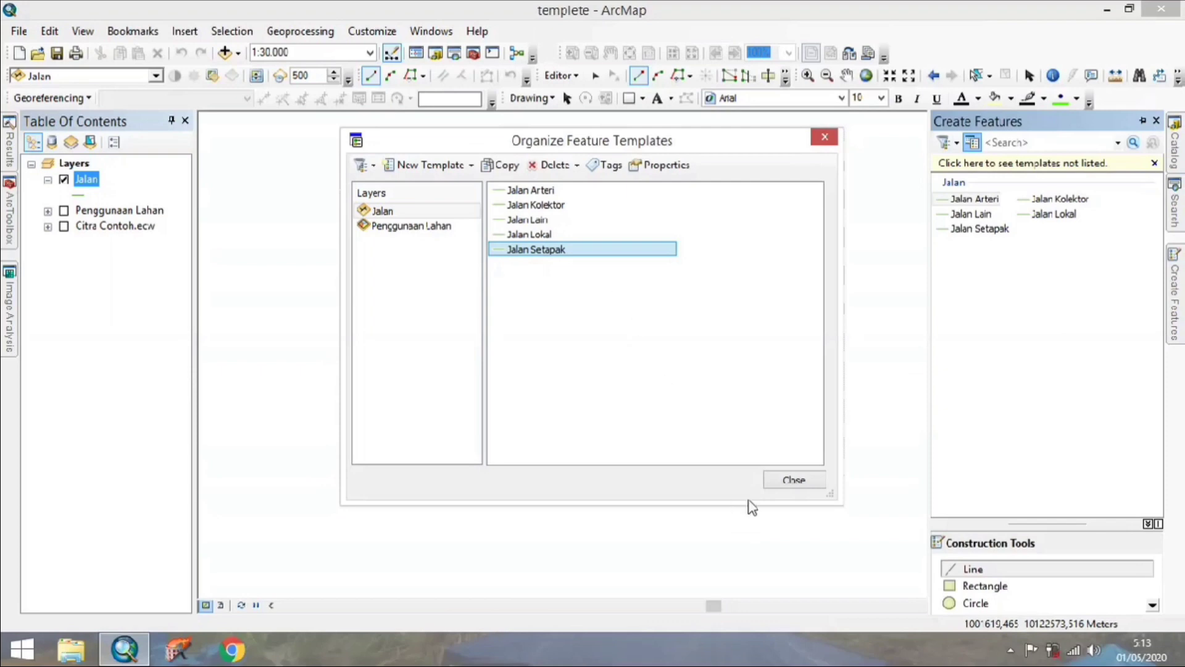
- Close the feature template organizer and turn on the Citra Contoh.ecw image layer
ctrl+click(574, 234)
click(782, 481)
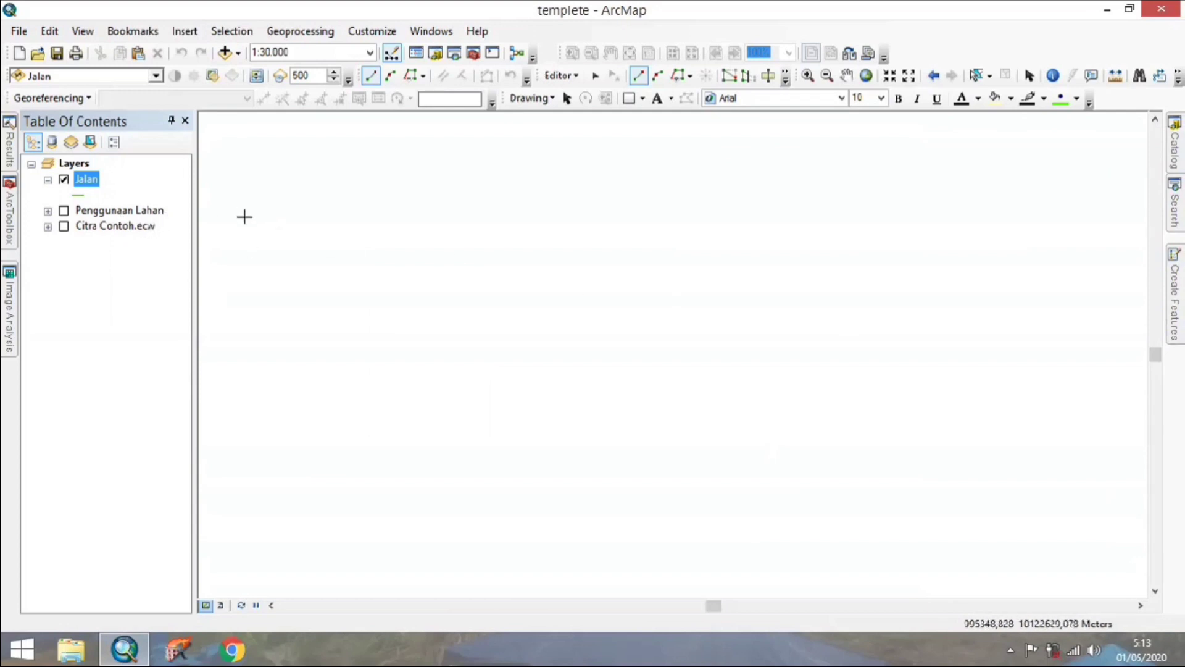
mouse_move(1175, 309)
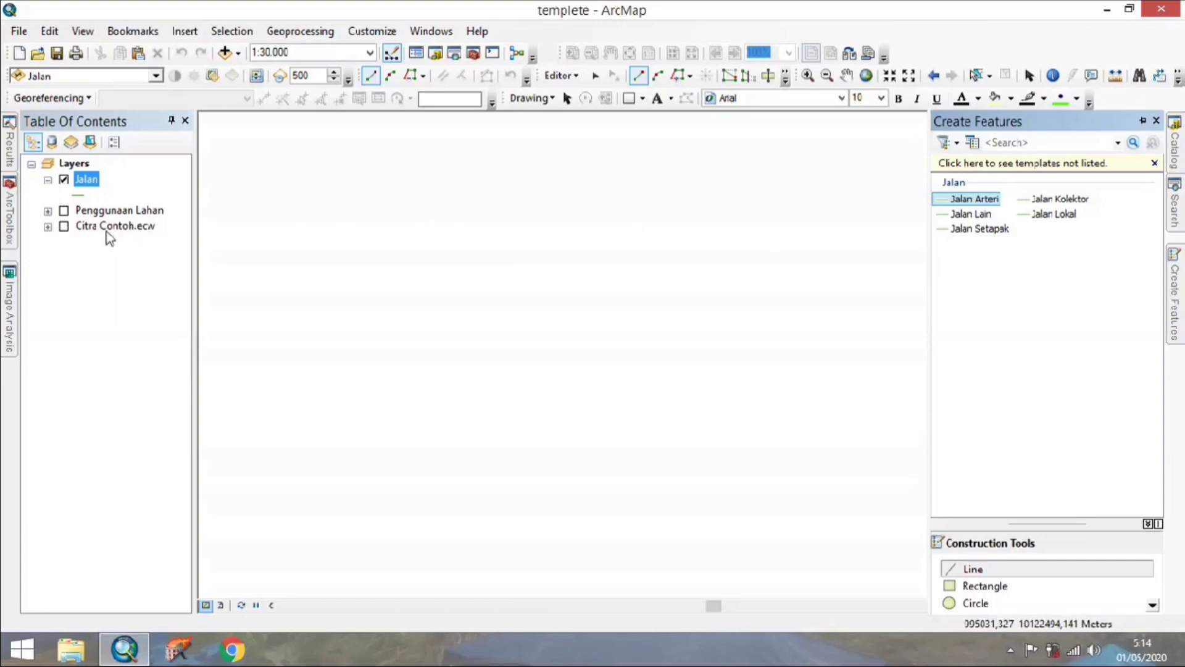
click(63, 226)
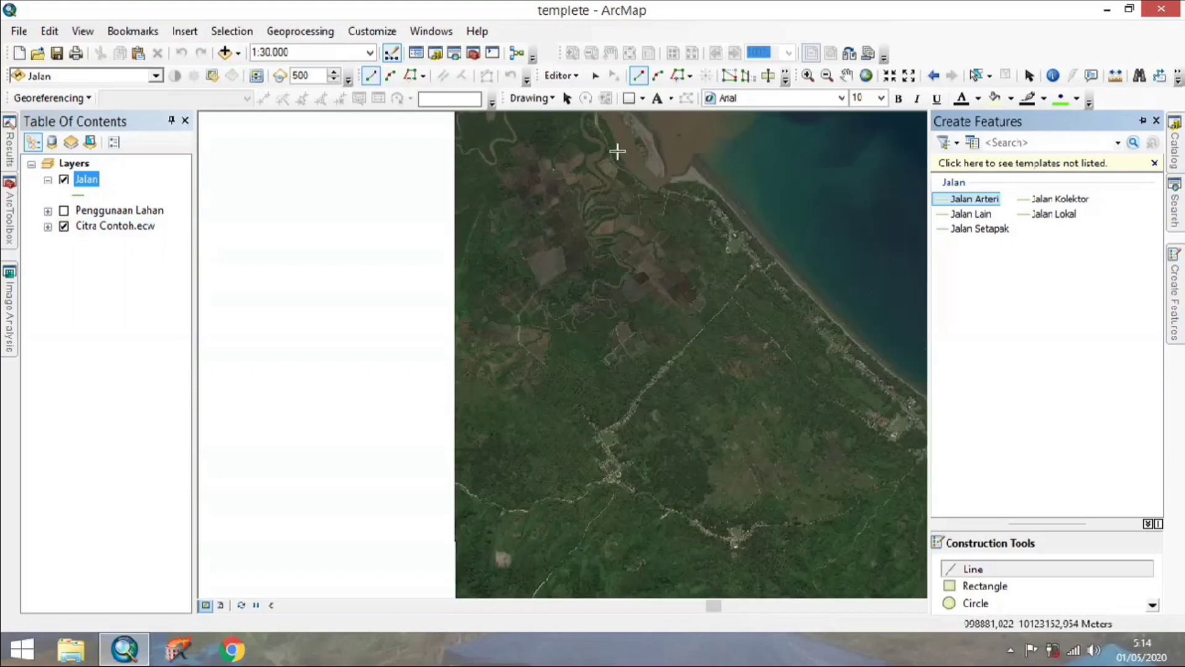
- Activate the Jalan Arteri template for drawing lines over the coastal settlement on the satellite image
click(847, 75)
drag(685, 347, 629, 381)
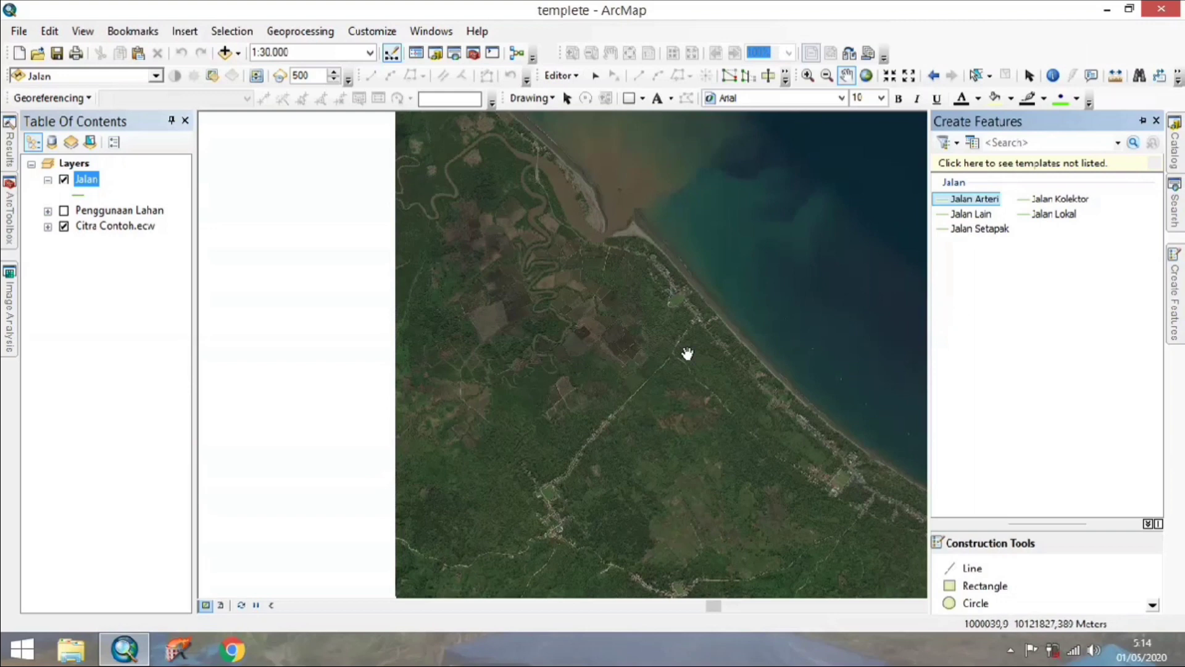
drag(710, 340, 646, 392)
scroll(636, 386, up, 3)
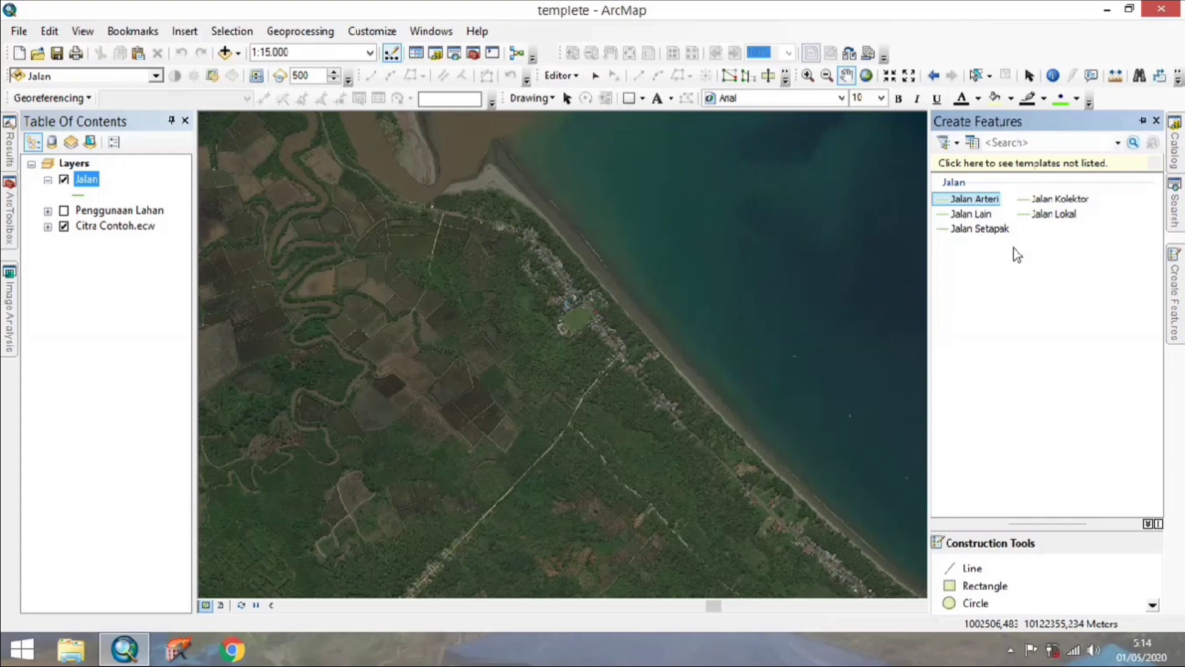
click(986, 201)
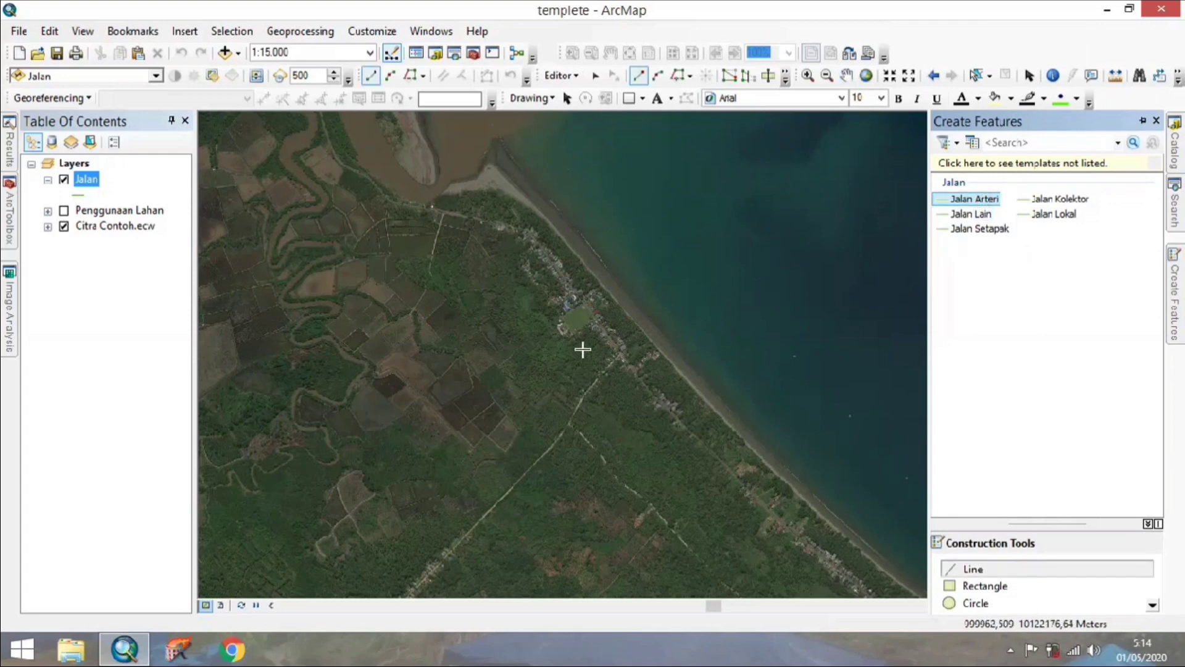
scroll(582, 349, up, 1)
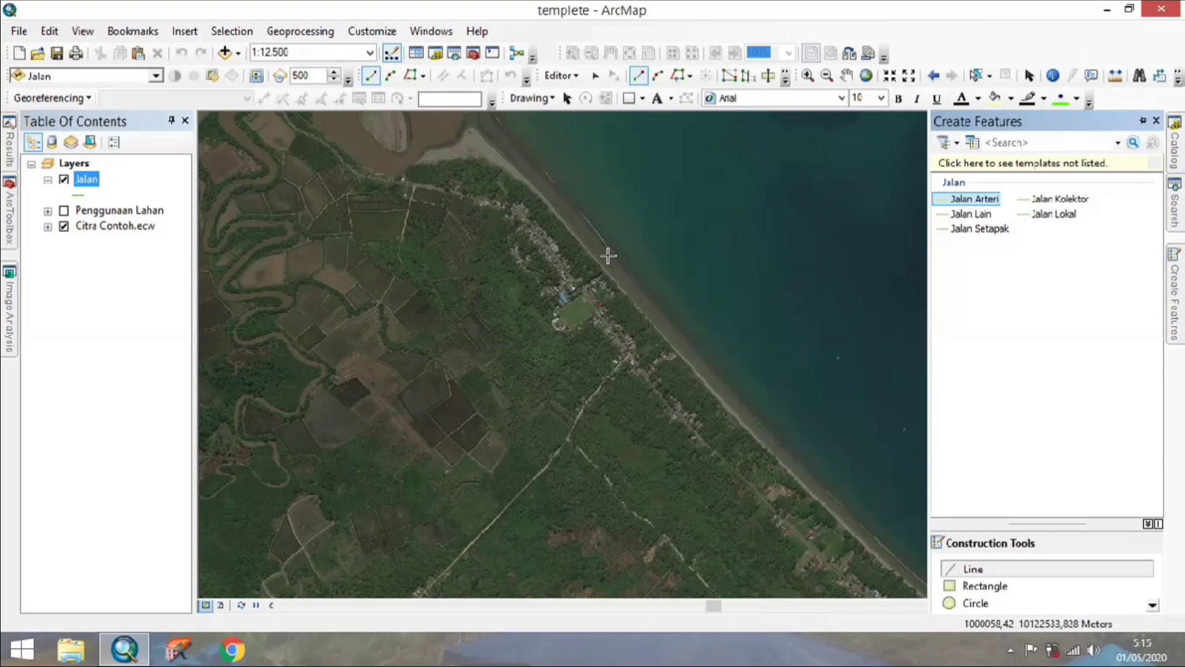
- Start a Jalan Arteri line at the road junction near the river mouth and trace the coastal road southeast past the first village
scroll(606, 253, up, 1)
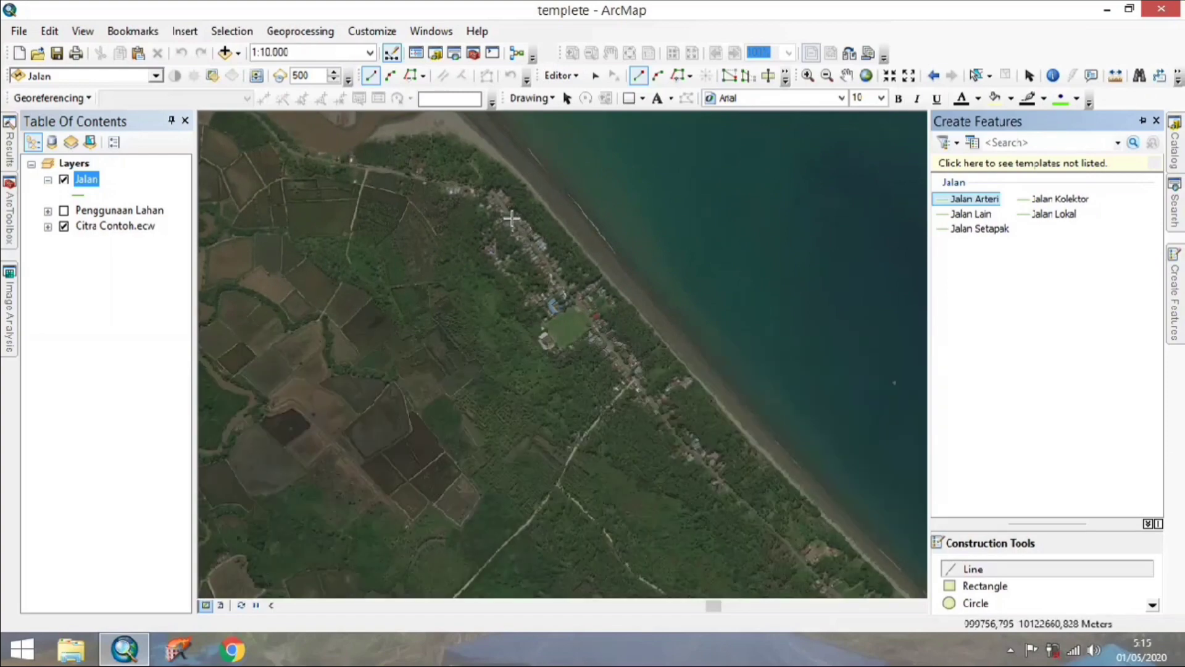
scroll(530, 243, down, 2)
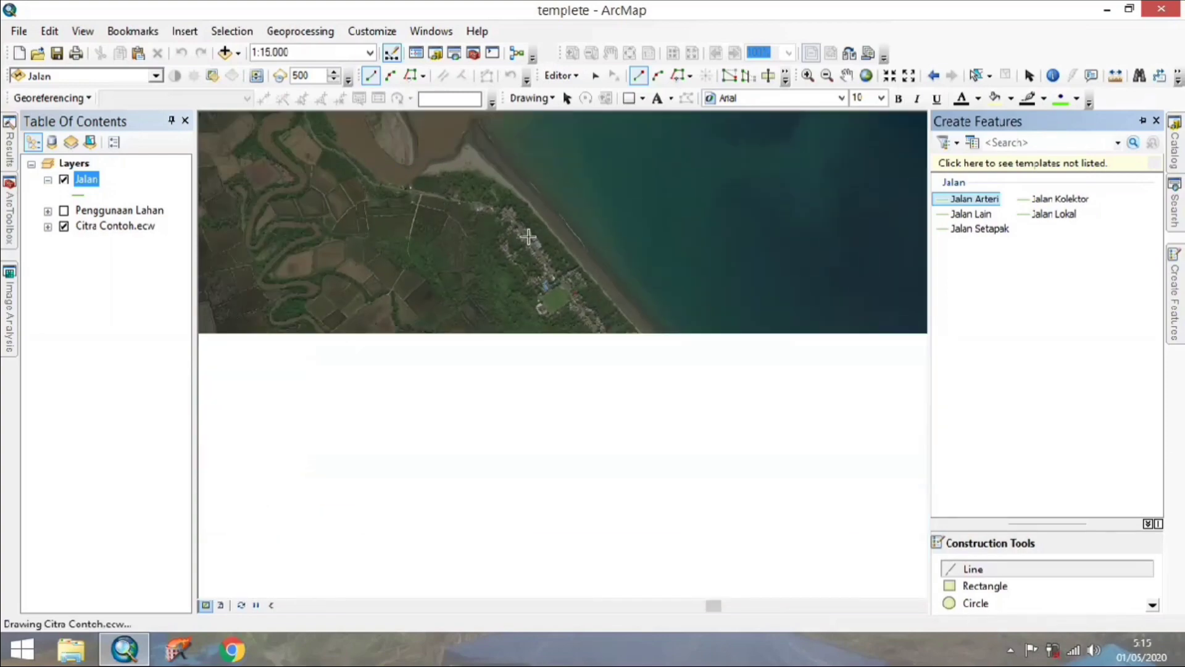
scroll(527, 238, up, 1)
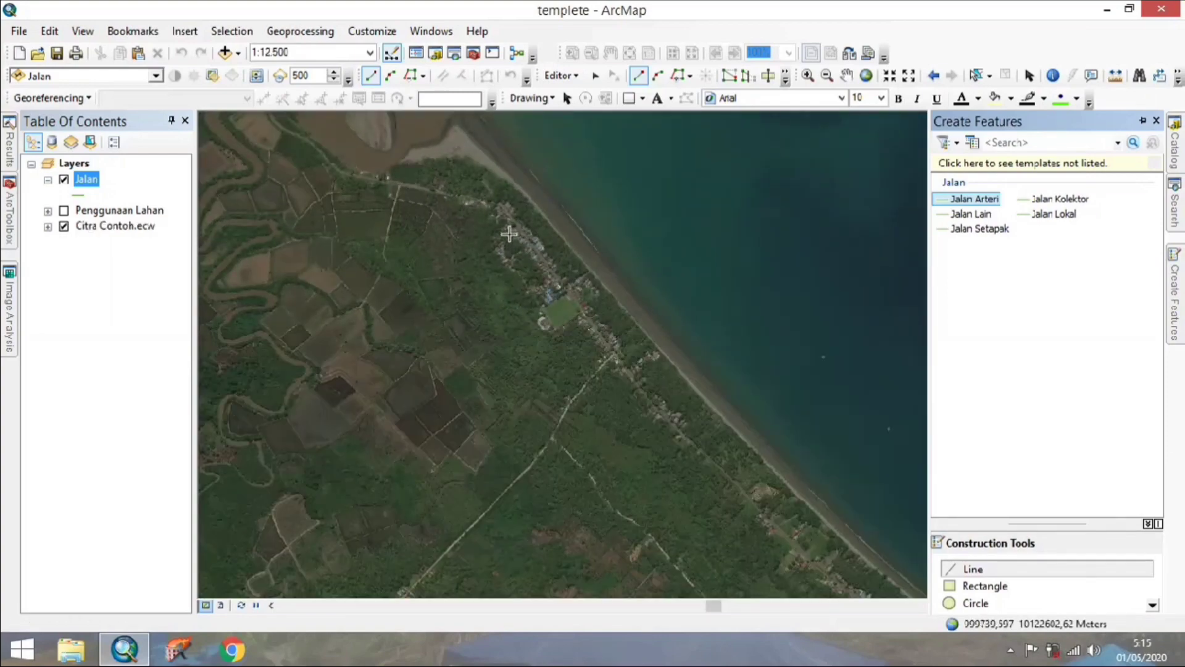
click(400, 184)
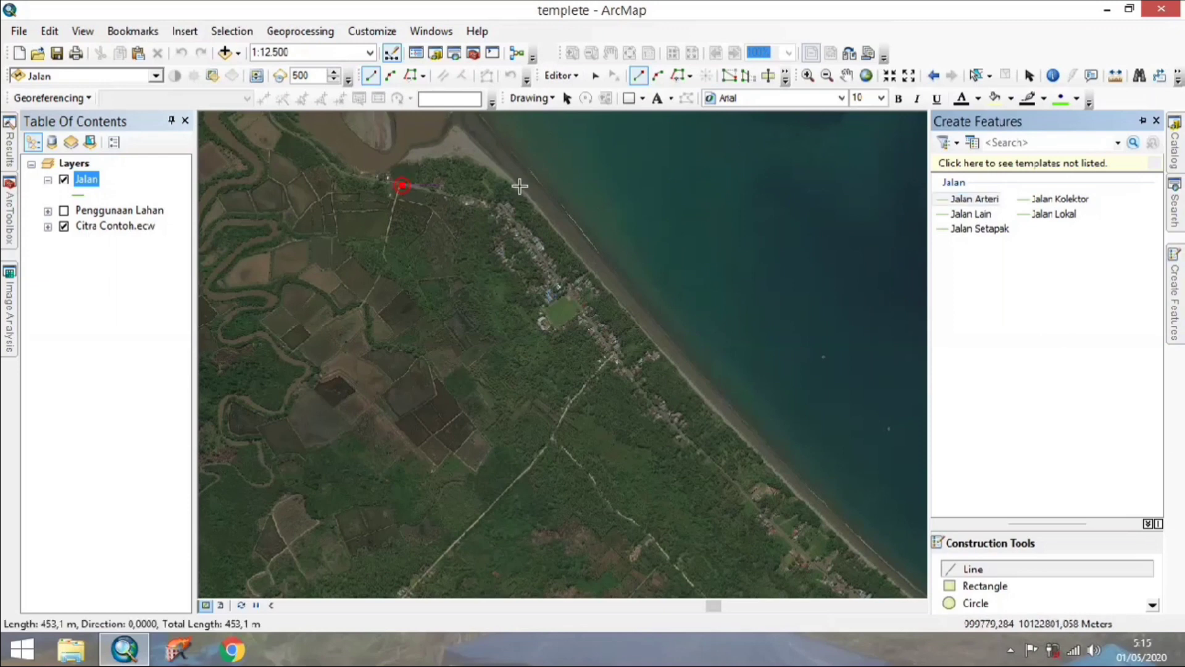
click(502, 207)
click(549, 275)
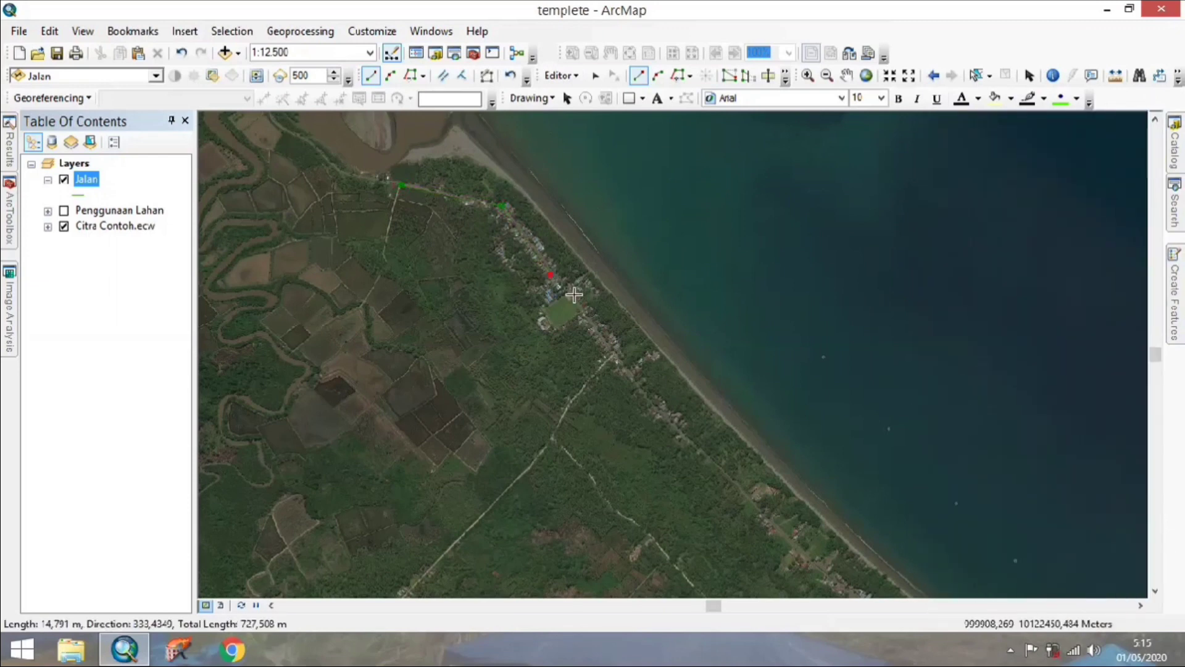
click(623, 368)
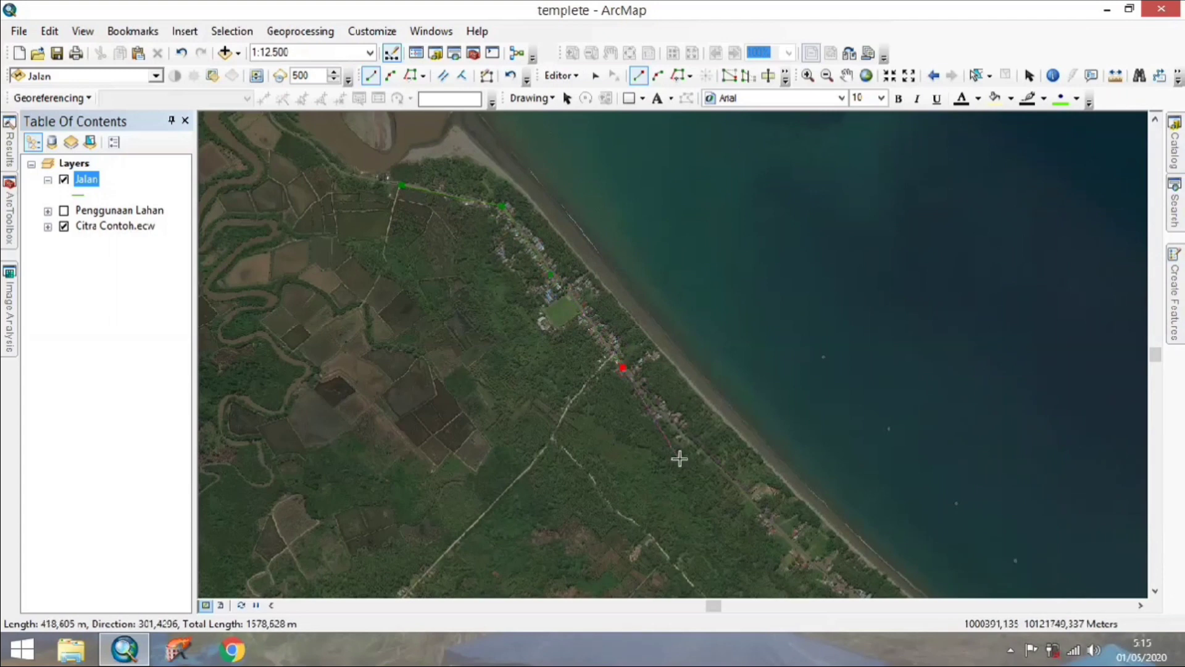
click(680, 432)
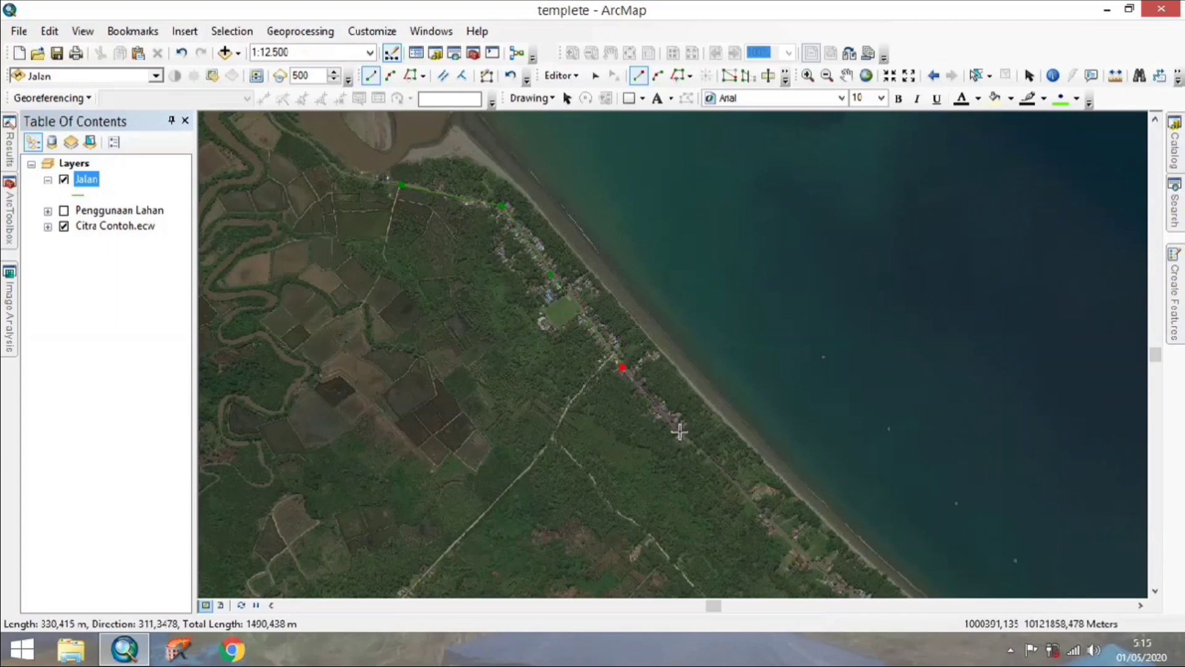
click(769, 526)
- Continue the arterial line southeast along the coastal road, past the large sports field and through the eastern settlement
drag(797, 533, 529, 206)
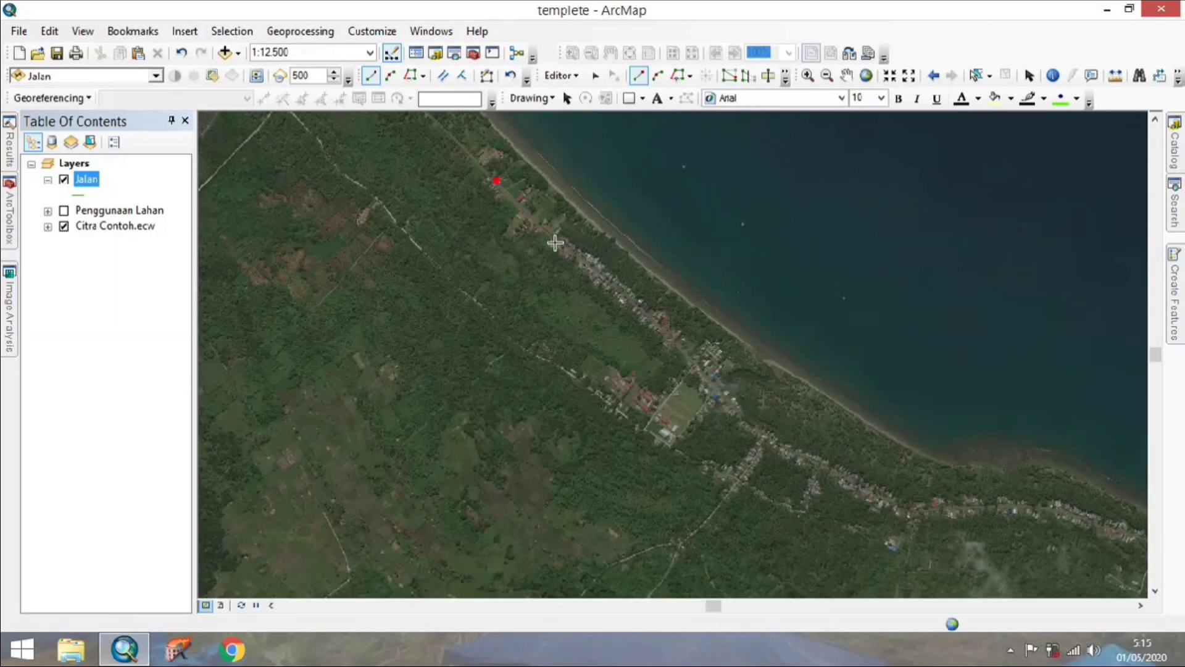
click(555, 244)
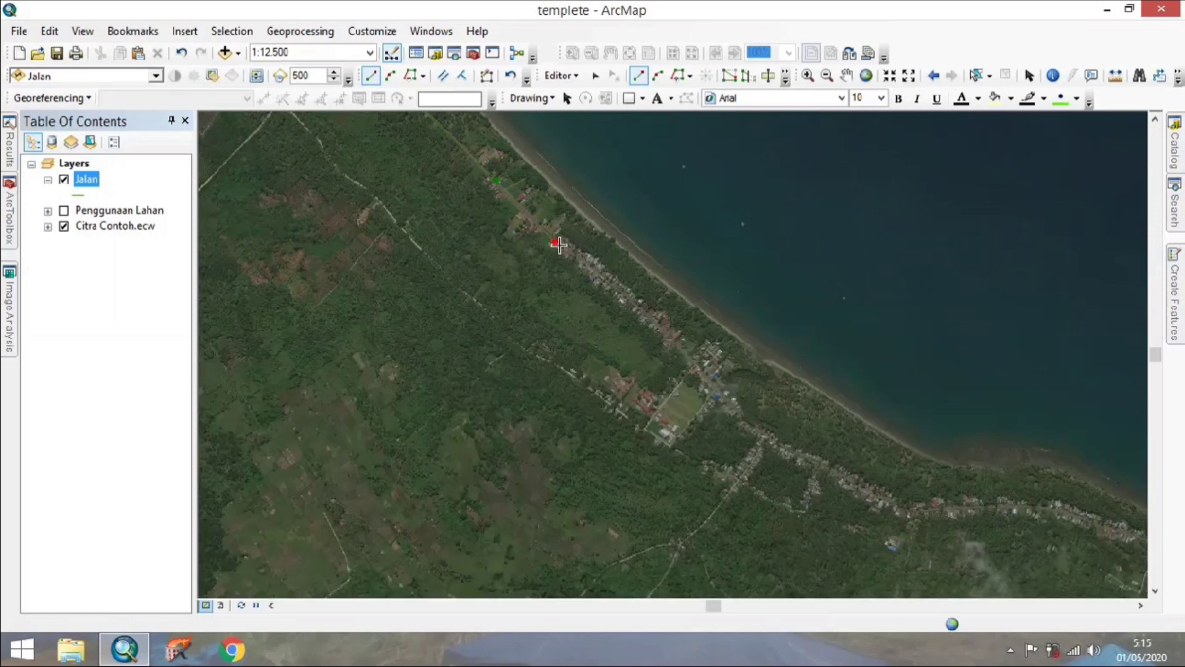
click(642, 308)
click(682, 349)
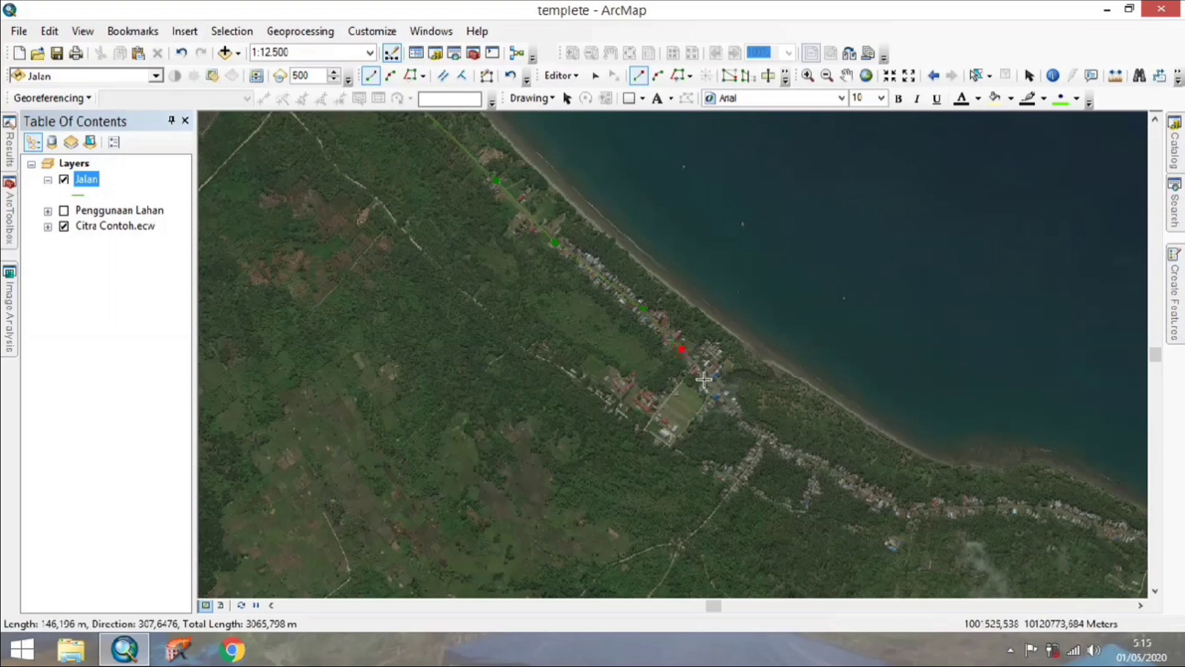
click(704, 371)
click(772, 438)
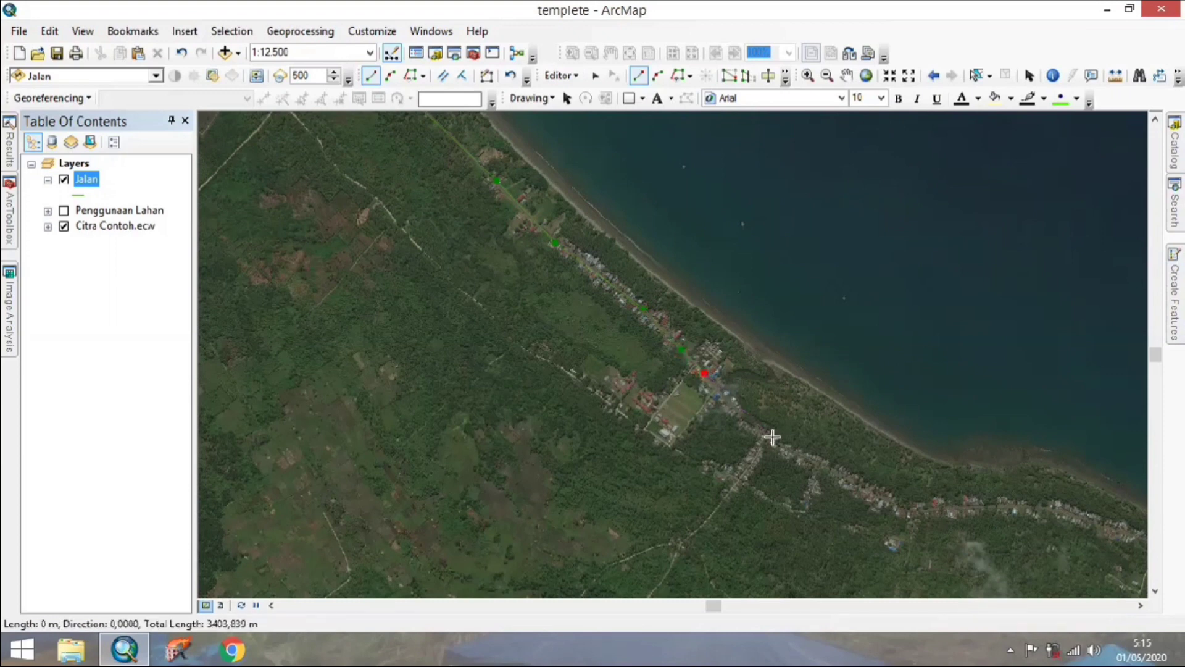
click(816, 466)
click(886, 500)
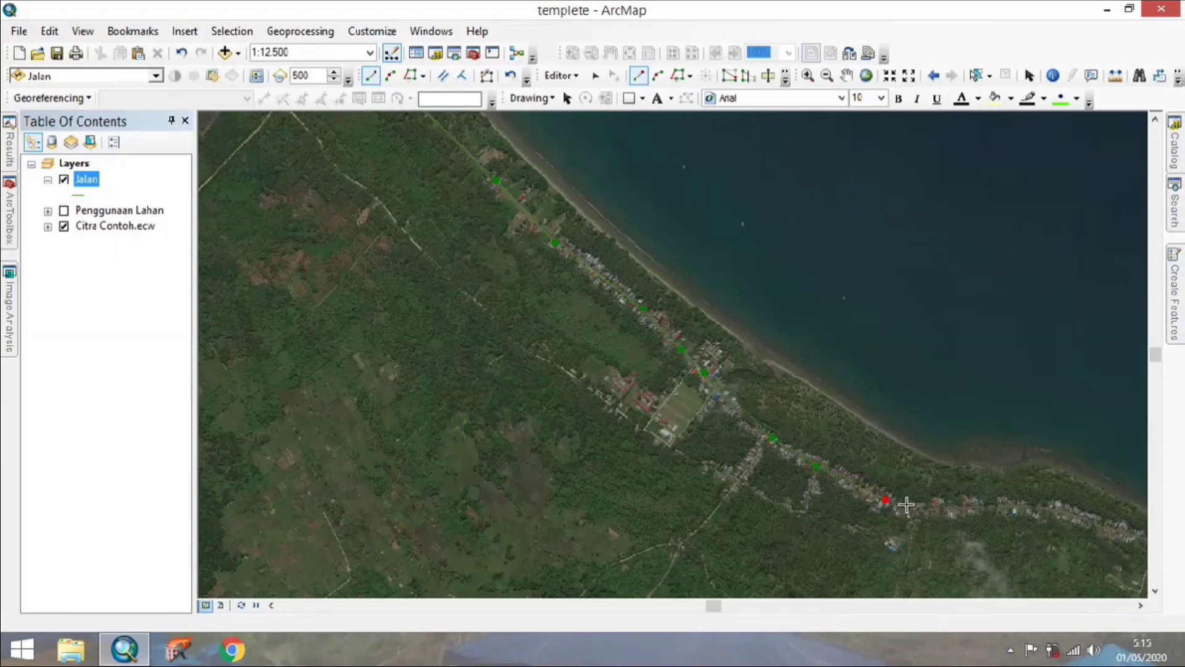
click(956, 510)
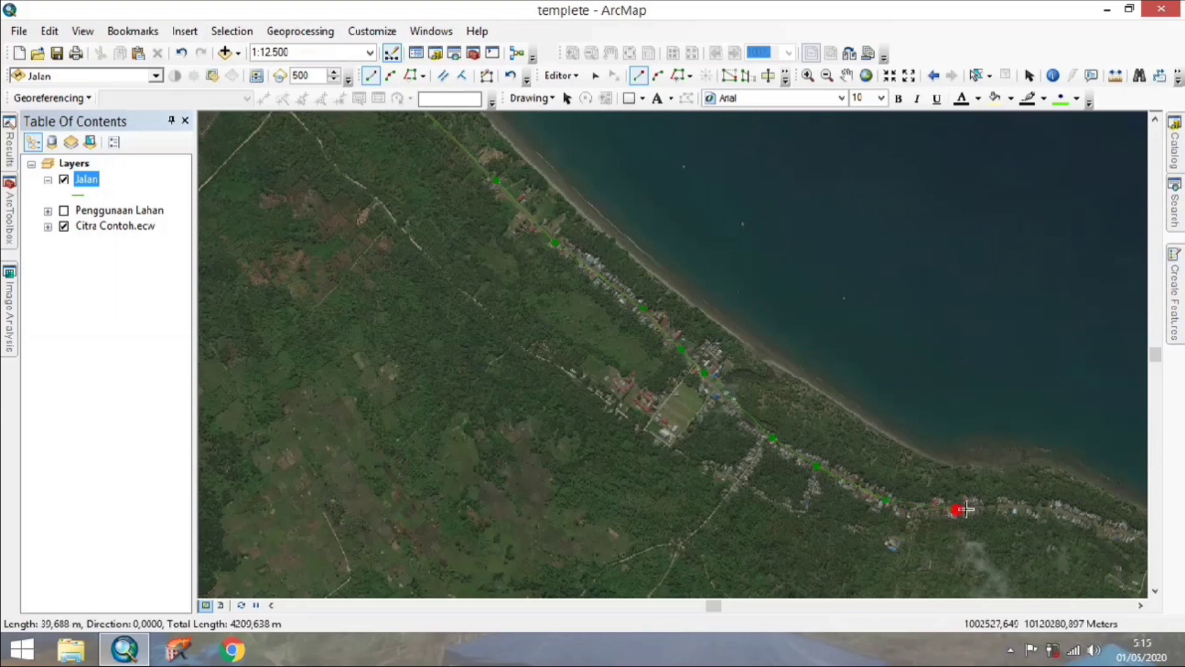
click(1018, 504)
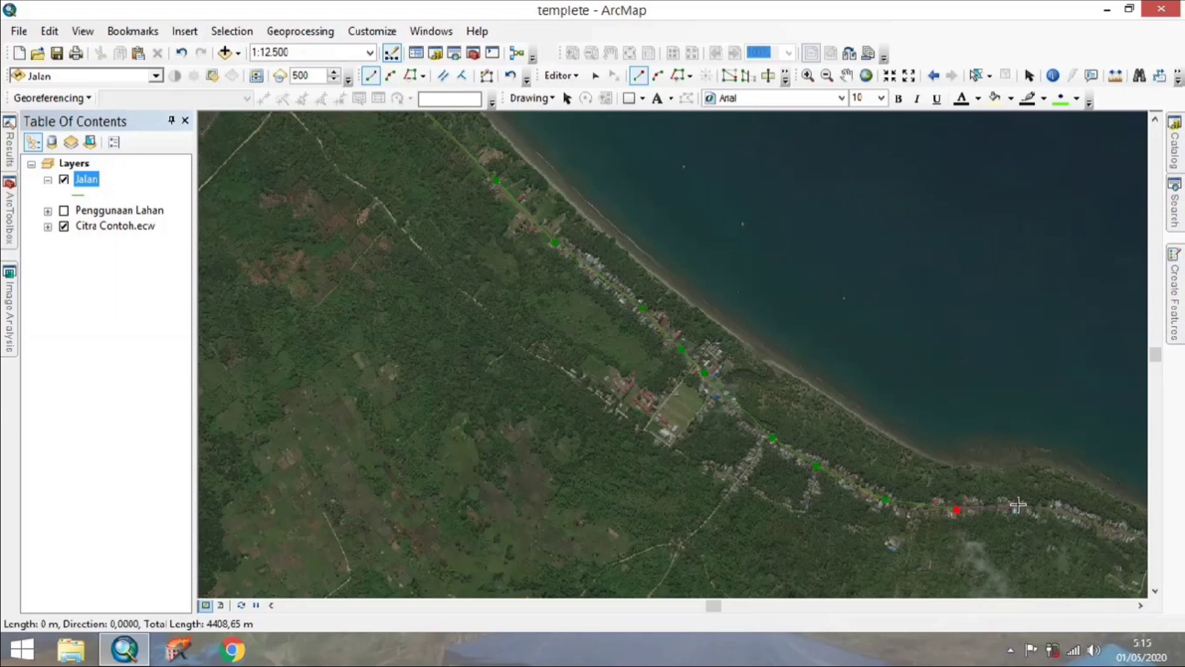
click(1111, 524)
- Trace the remaining coastal road stretch past the next inland side road and finish the arterial line
mouse_move(1106, 523)
mouse_down()
mouse_move(981, 511)
mouse_move(834, 474)
mouse_up()
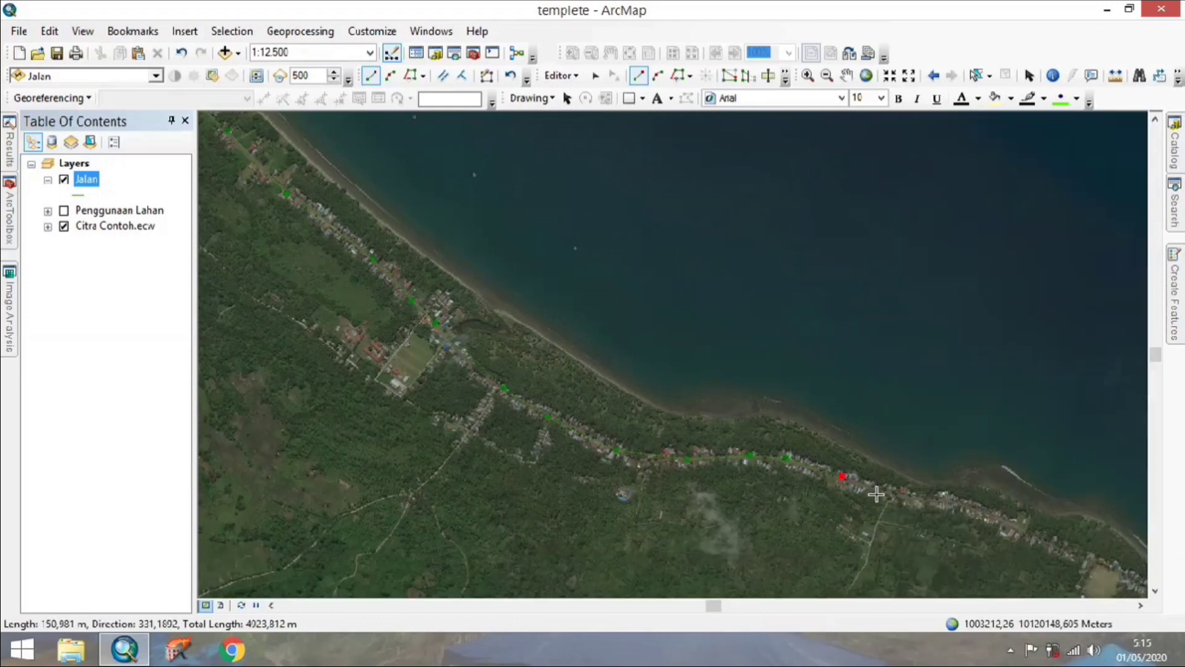
click(877, 494)
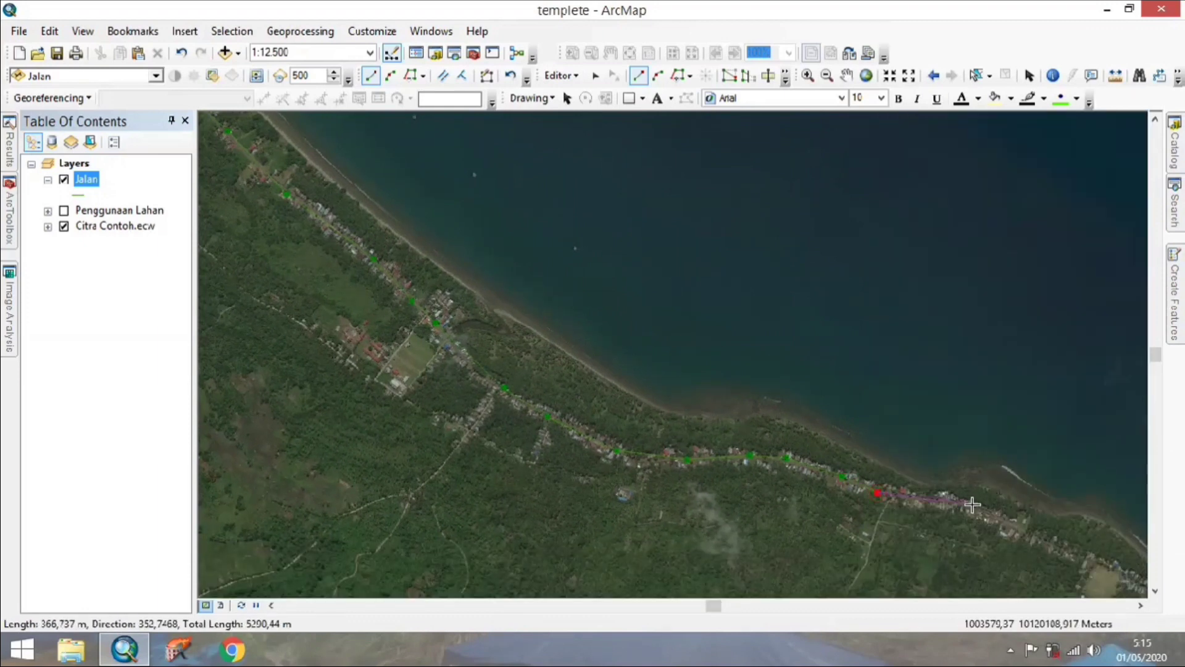
click(955, 503)
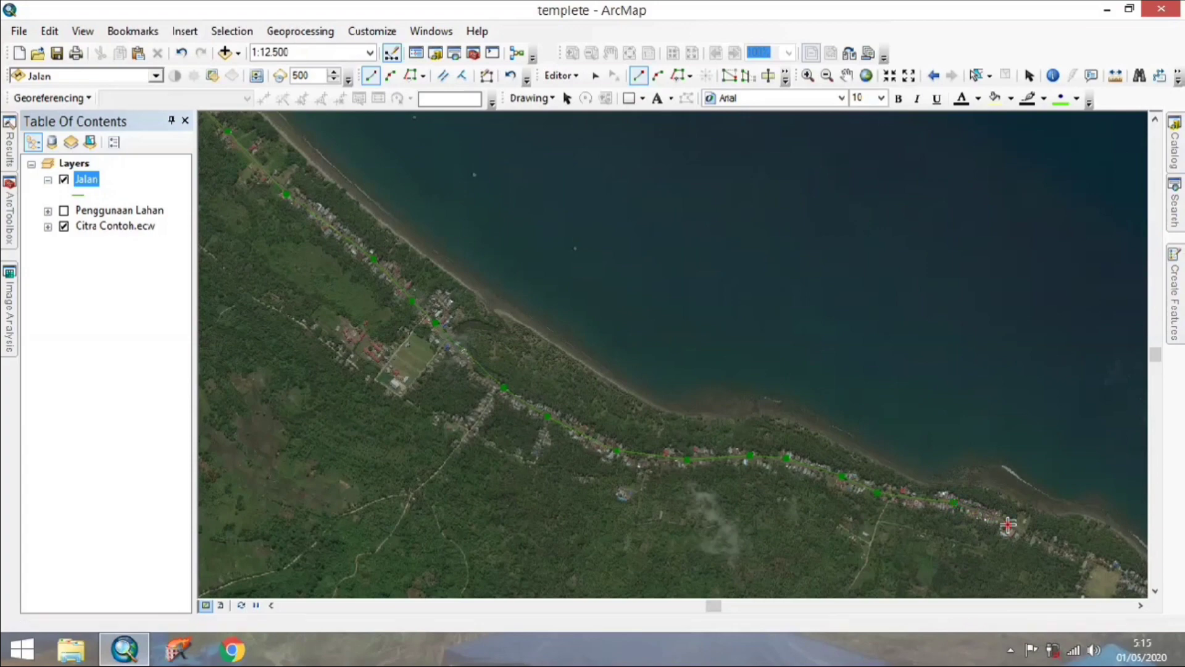
double_click(1008, 524)
scroll(1007, 524, down, 1)
scroll(1008, 523, down, 1)
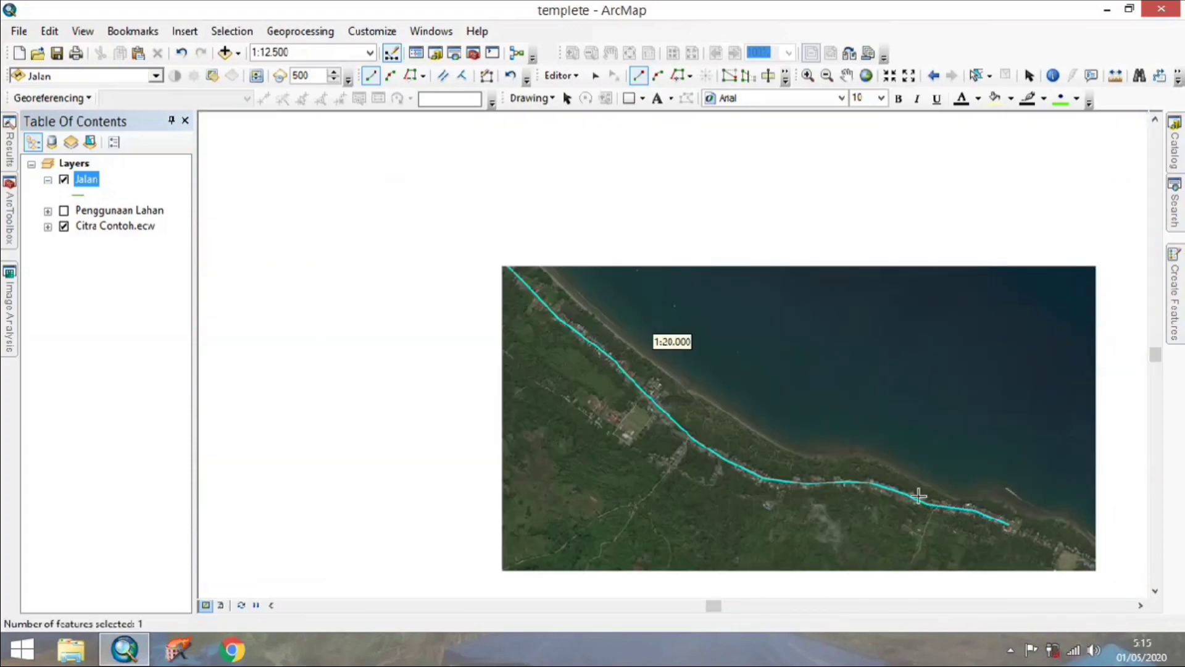
scroll(540, 299, down, 1)
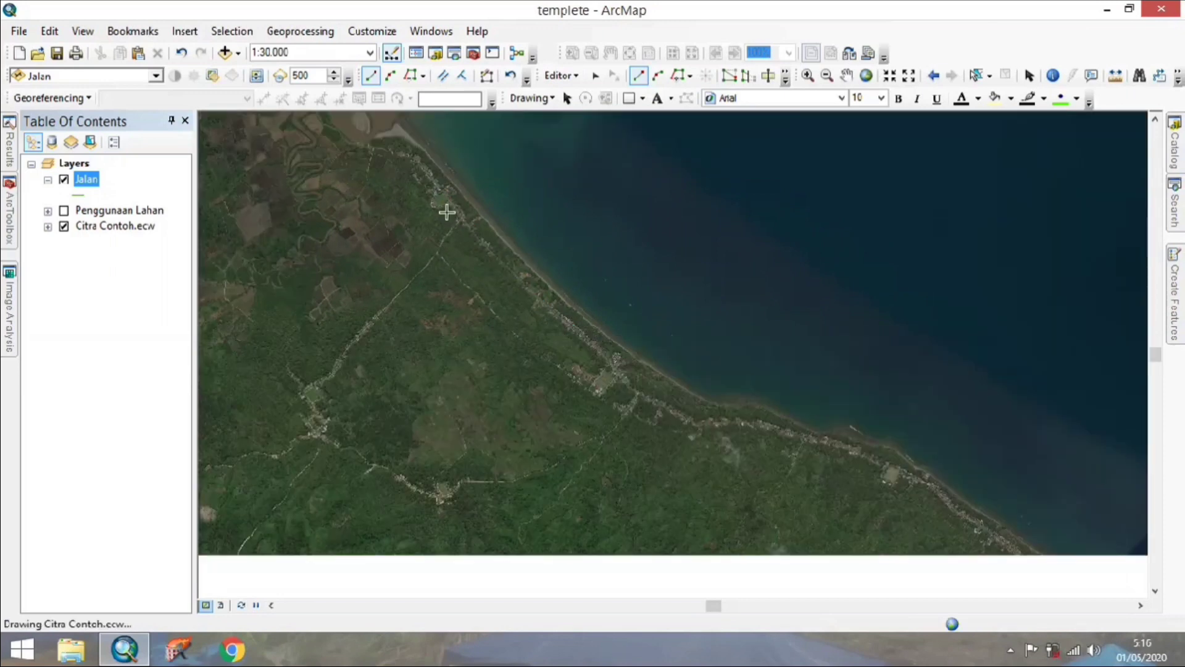
- Using the Jalan Kolektor template, digitize the branch road from the arterial line in the northwest village inland to the fork
mouse_move(1181, 281)
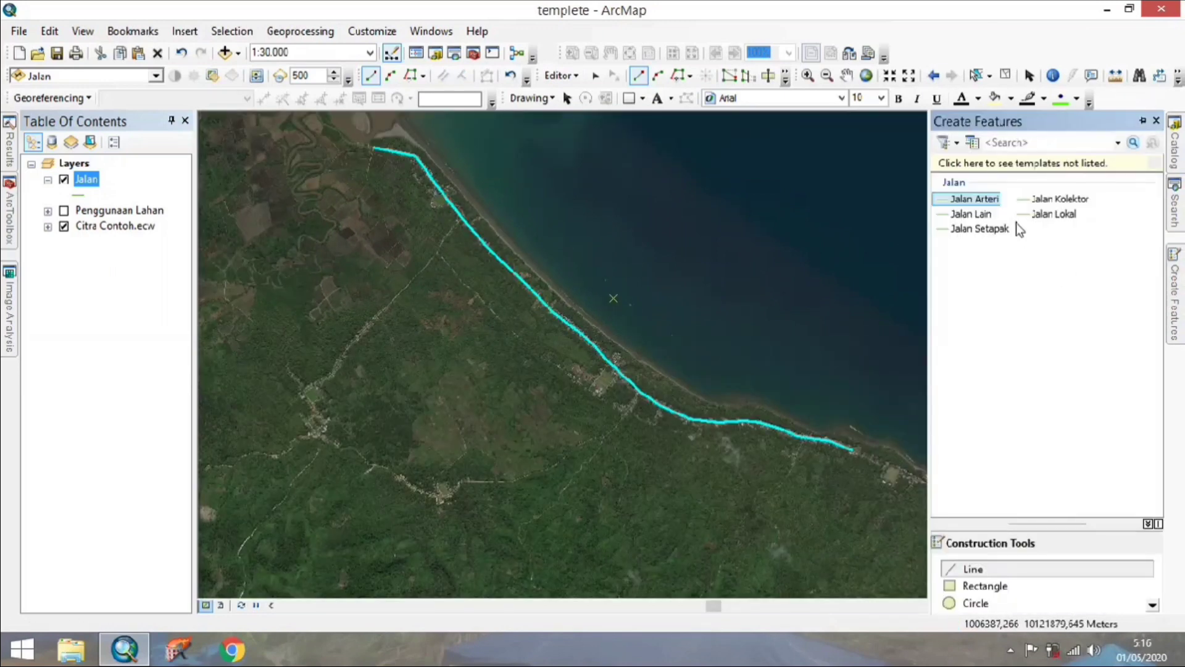
click(1051, 204)
scroll(494, 290, up, 1)
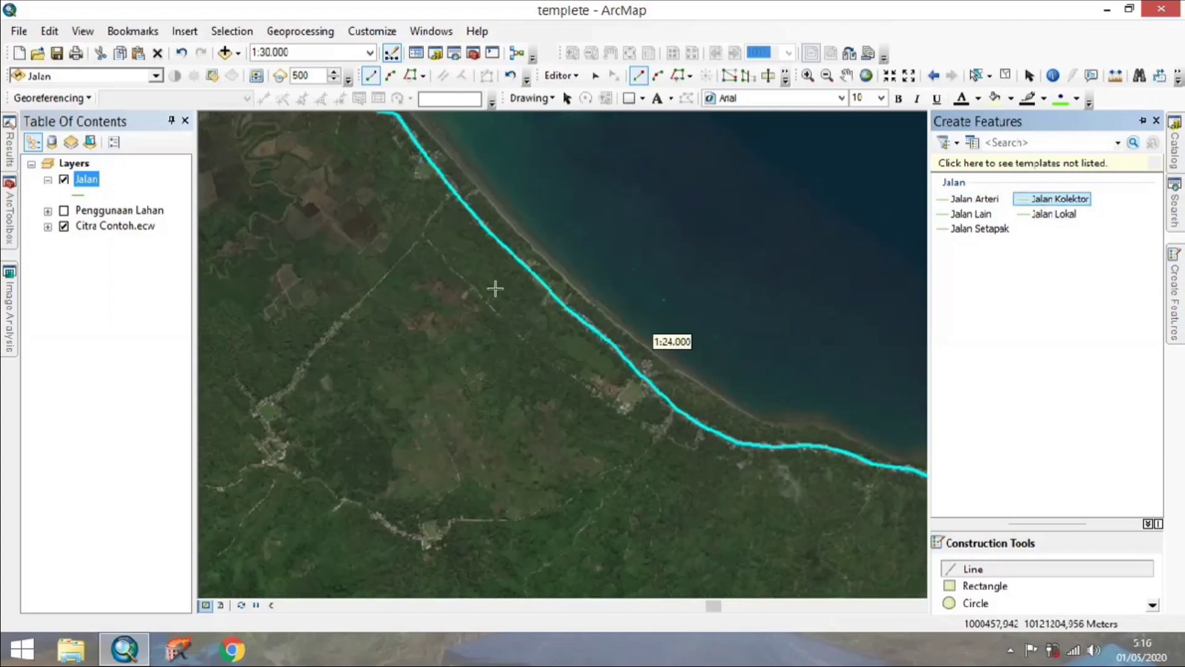
scroll(456, 202, up, 2)
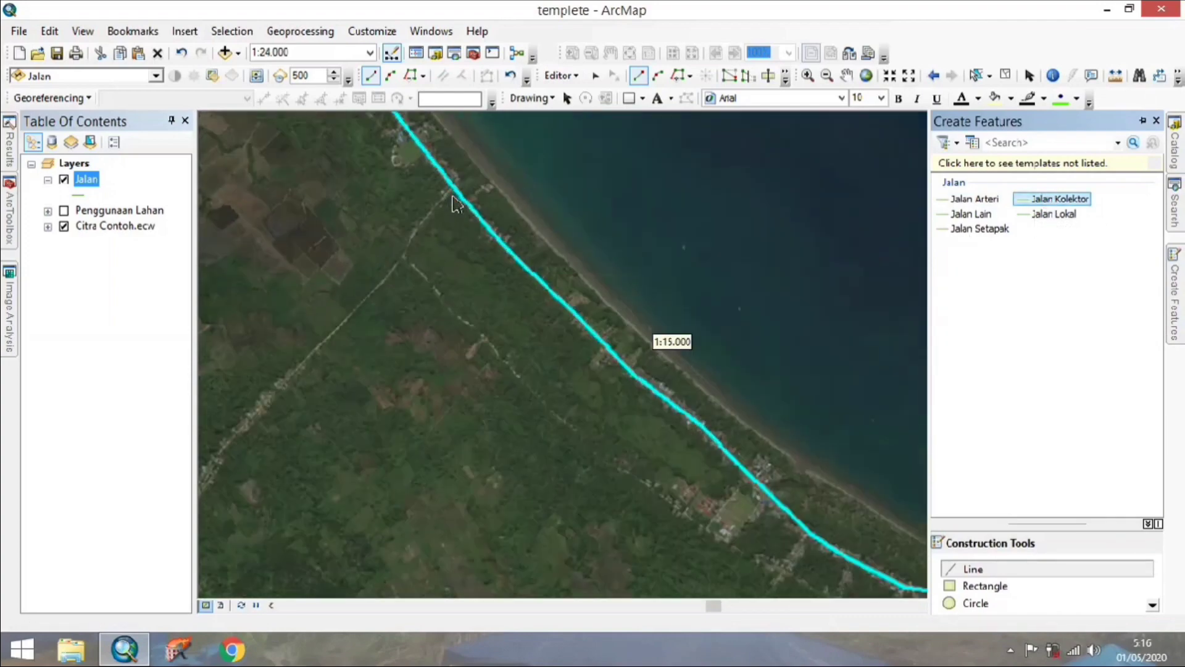
scroll(456, 202, up, 1)
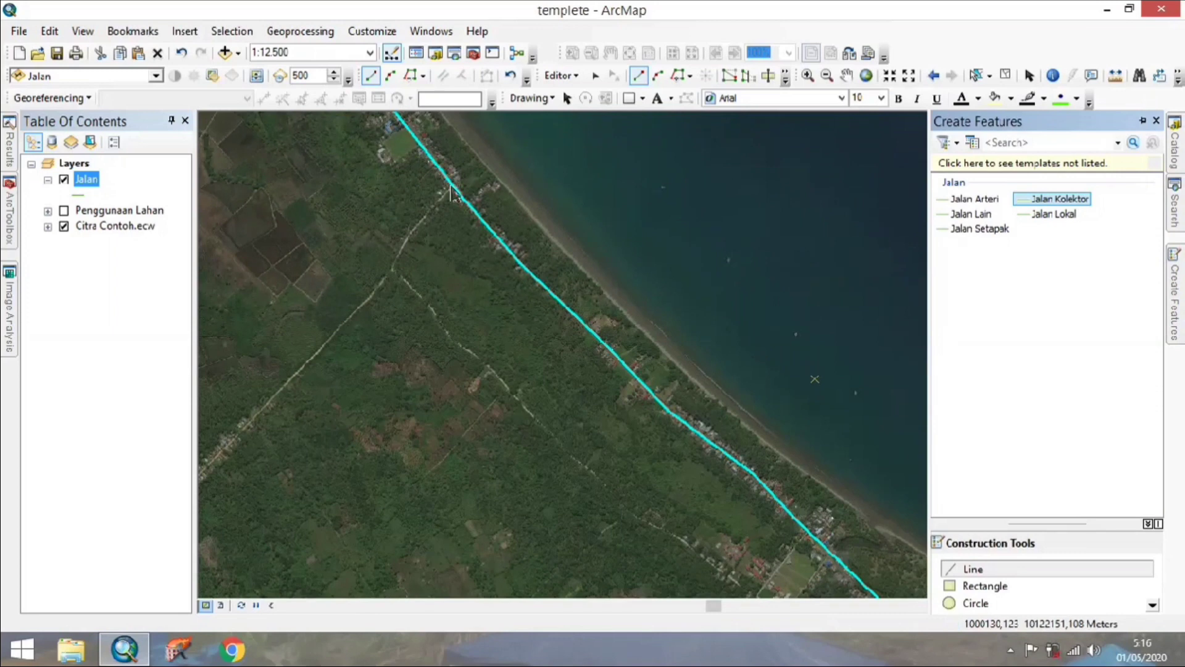
click(453, 187)
click(430, 205)
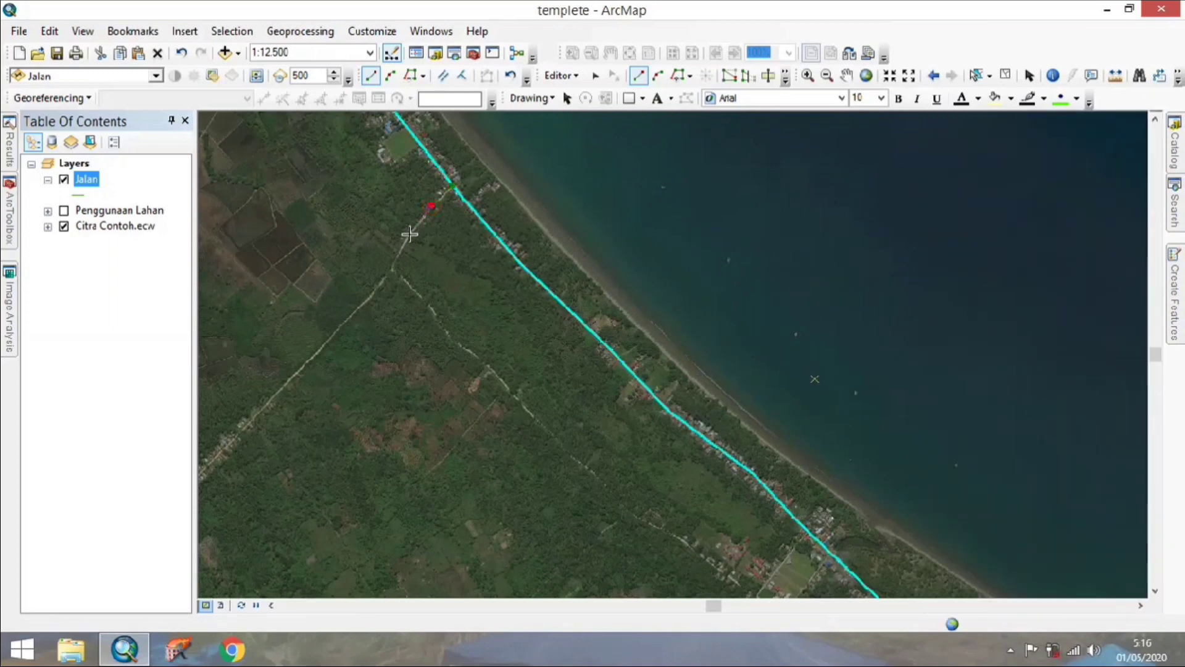
click(409, 233)
click(394, 262)
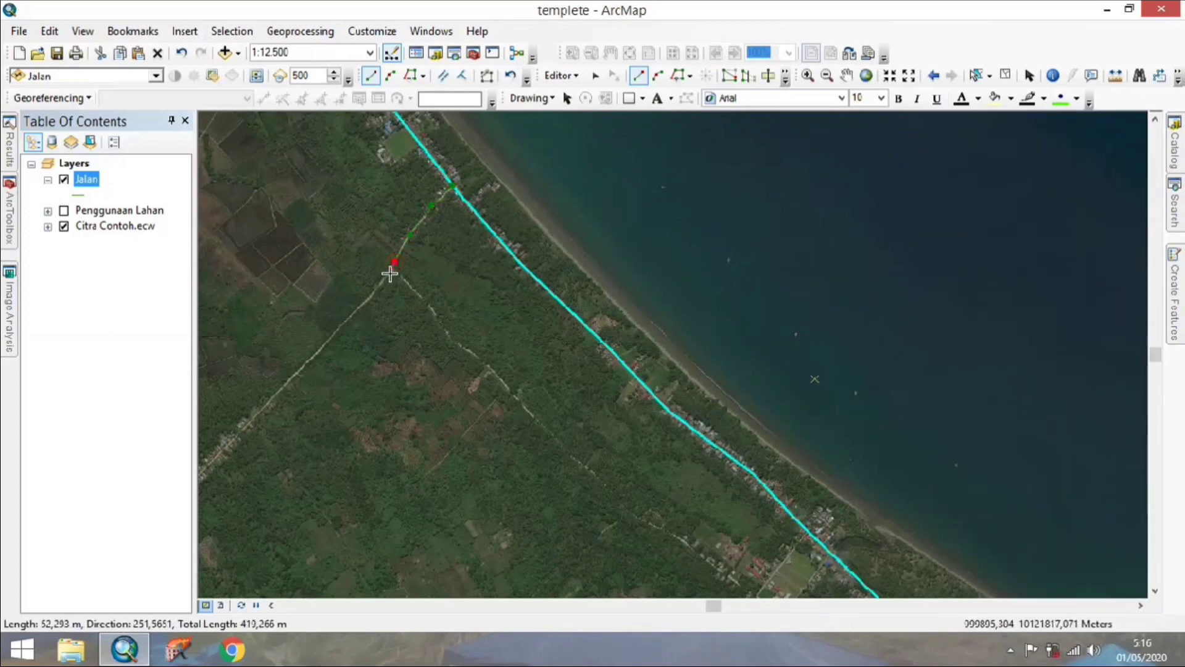
double_click(391, 269)
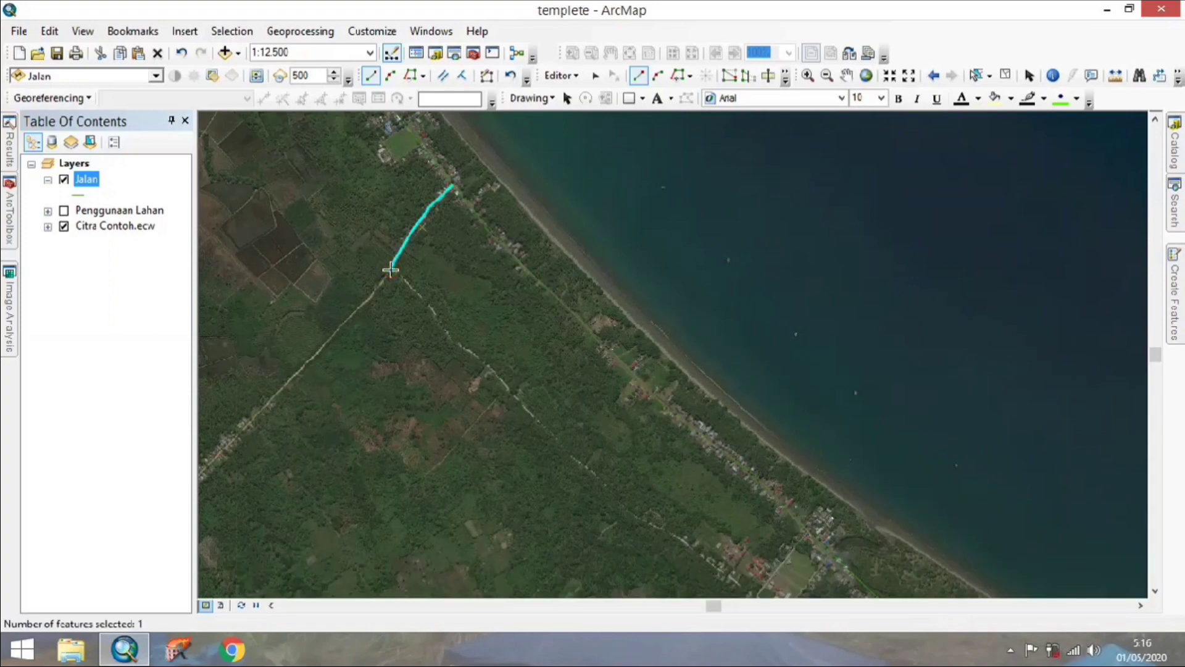
- Digitize a road about 315 m long from the arterial line along the northwest side of the large sports field
scroll(391, 269, down, 2)
scroll(641, 478, up, 2)
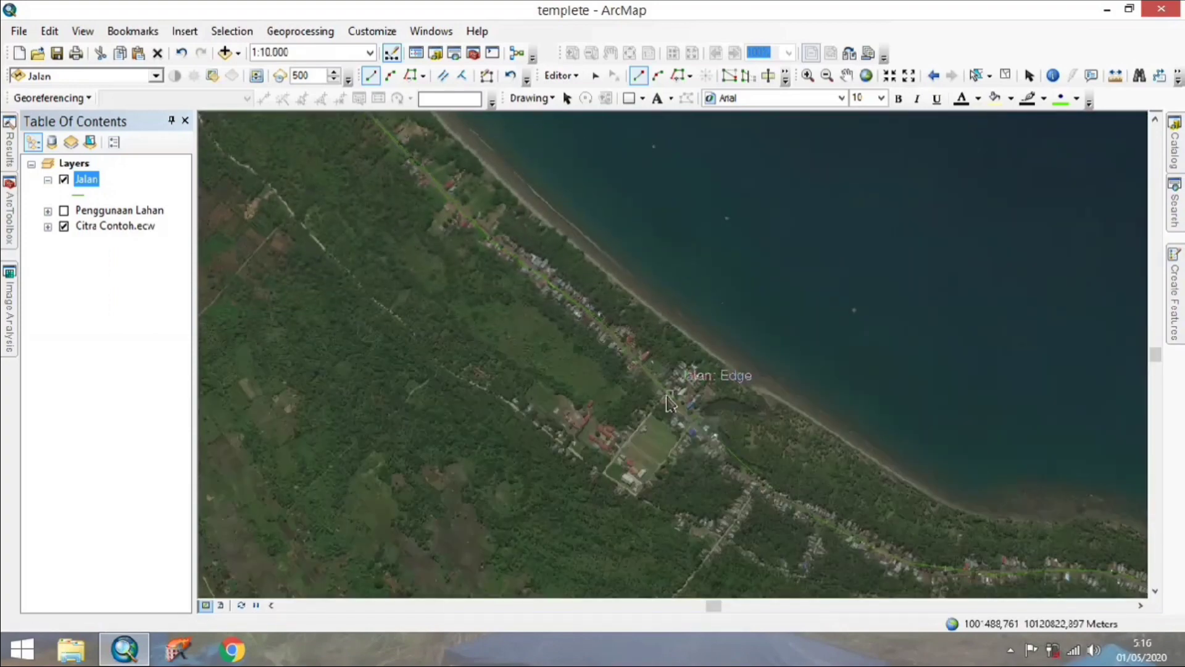
click(668, 394)
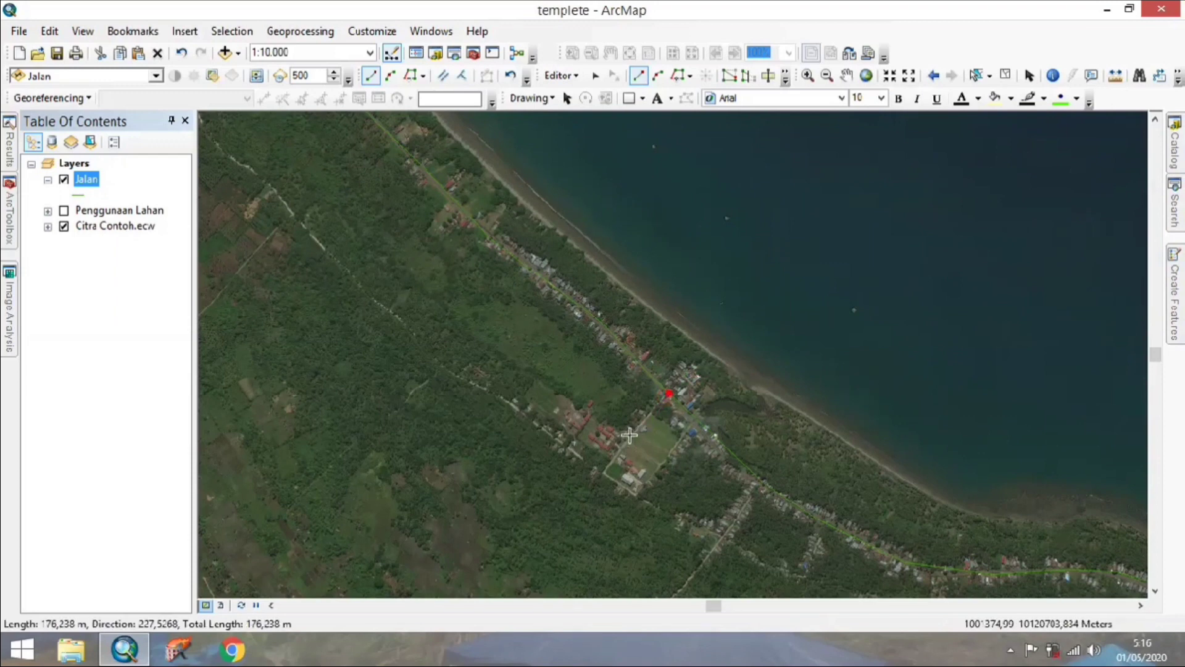
click(629, 435)
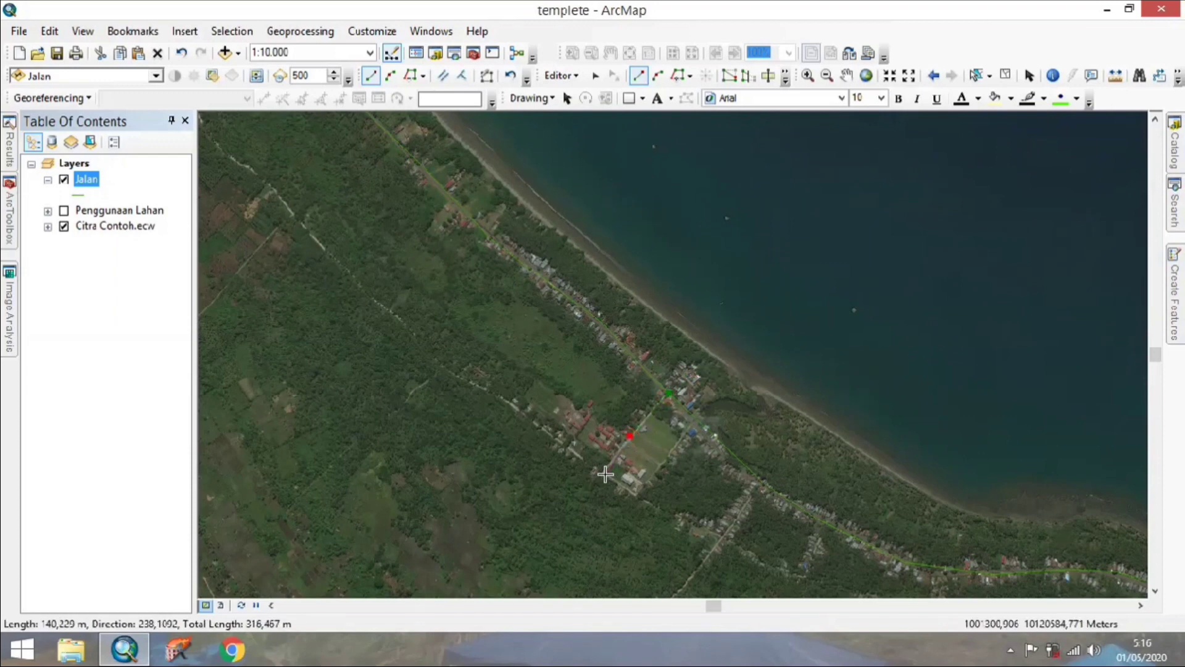
double_click(604, 471)
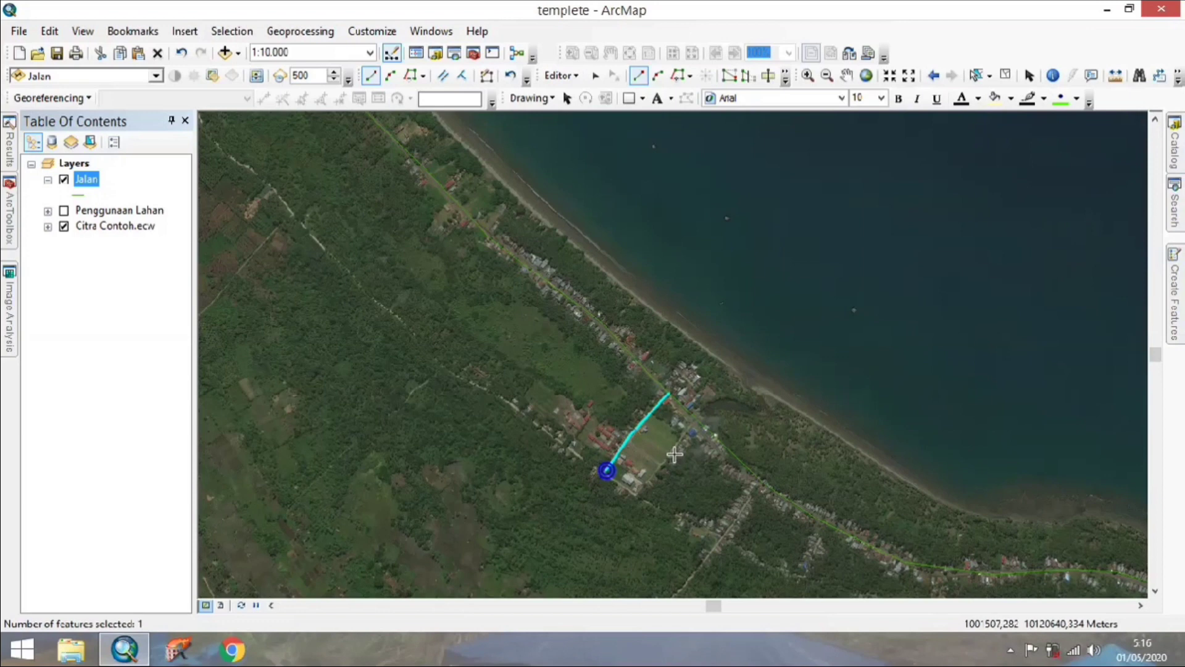
- Digitize the road from the arterial line along the southeast side of the large sports field
click(696, 421)
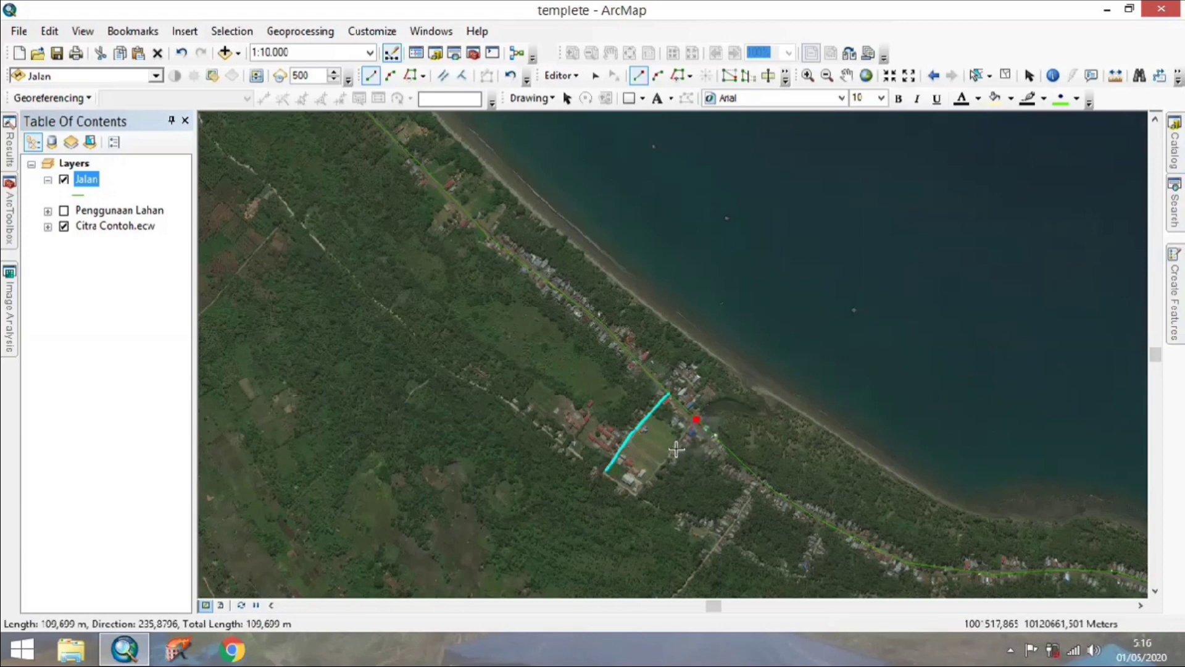
click(678, 450)
double_click(630, 494)
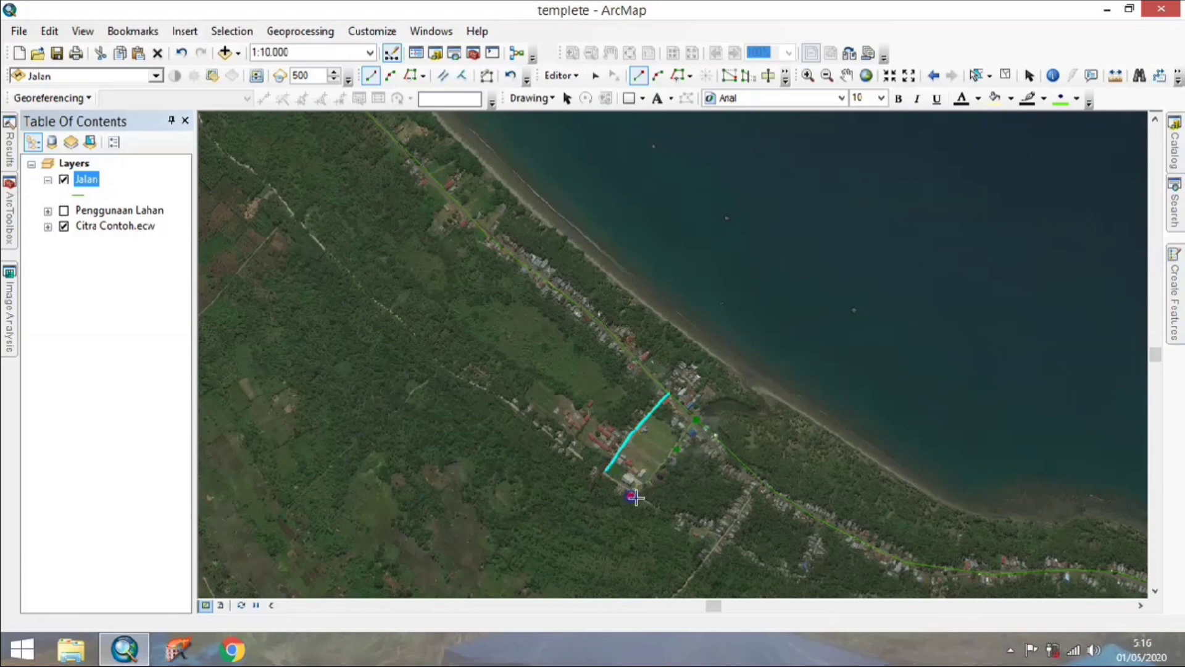
- Digitize the short inland branch from the arterial line southeast of the sports field, and undo the last sketch edit
click(763, 486)
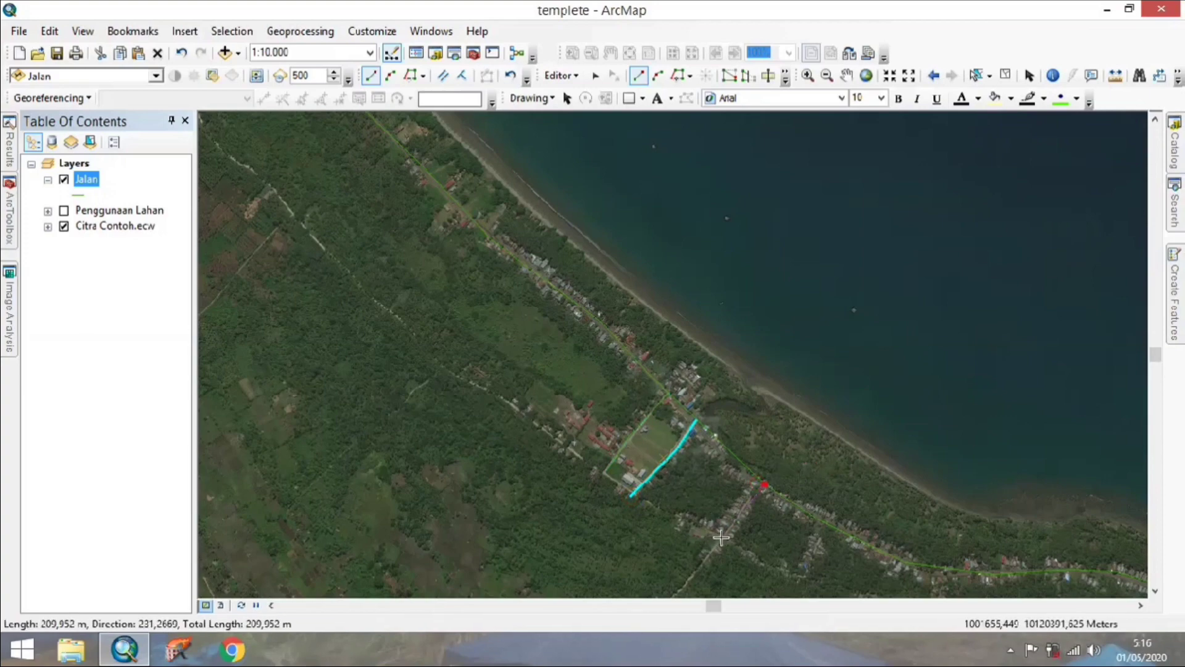
scroll(721, 537, up, 2)
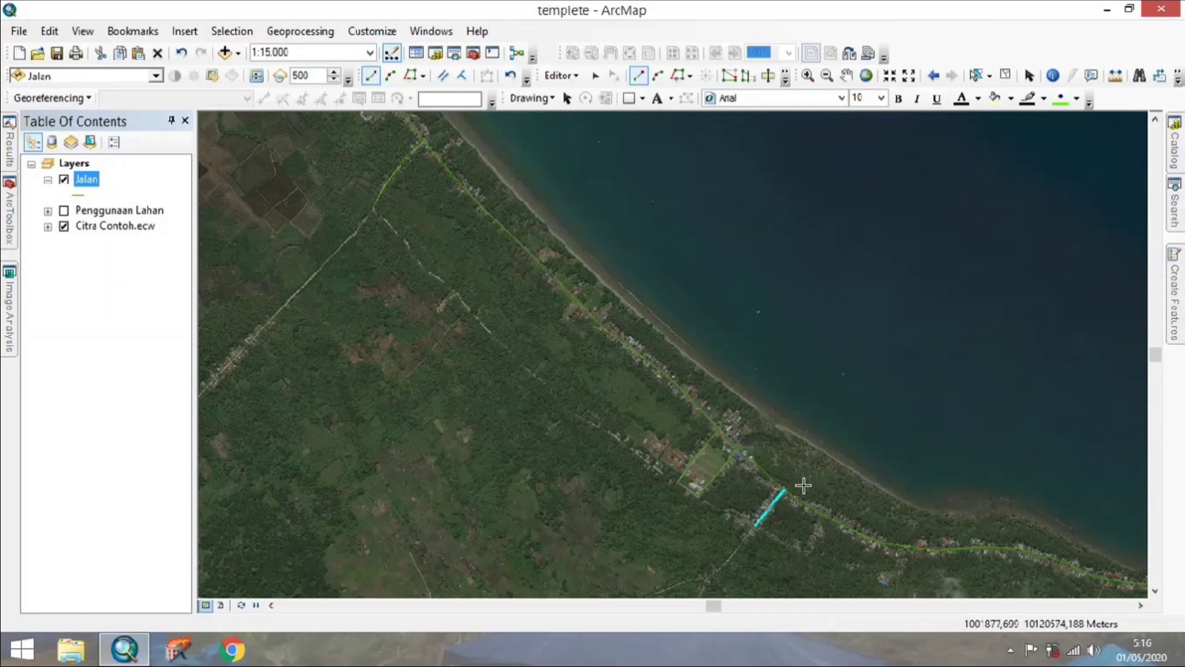
key(ctrl+z)
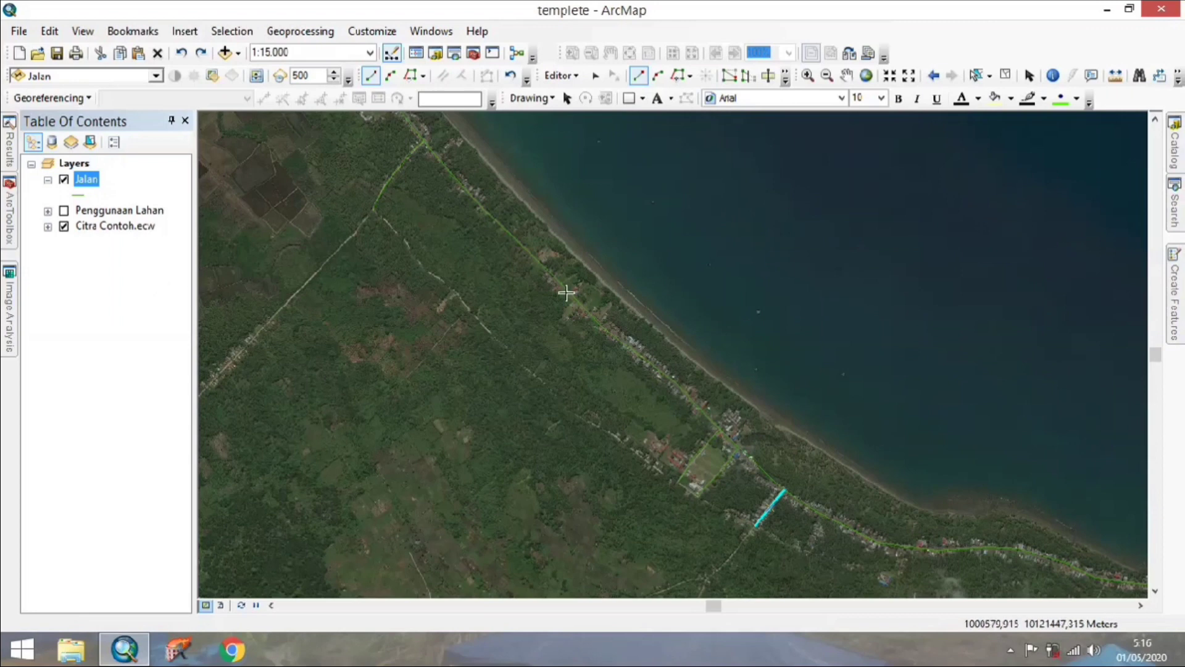
- Open the attribute table of the Jalan layer and move its window clear of the digitized roads
right_click(90, 180)
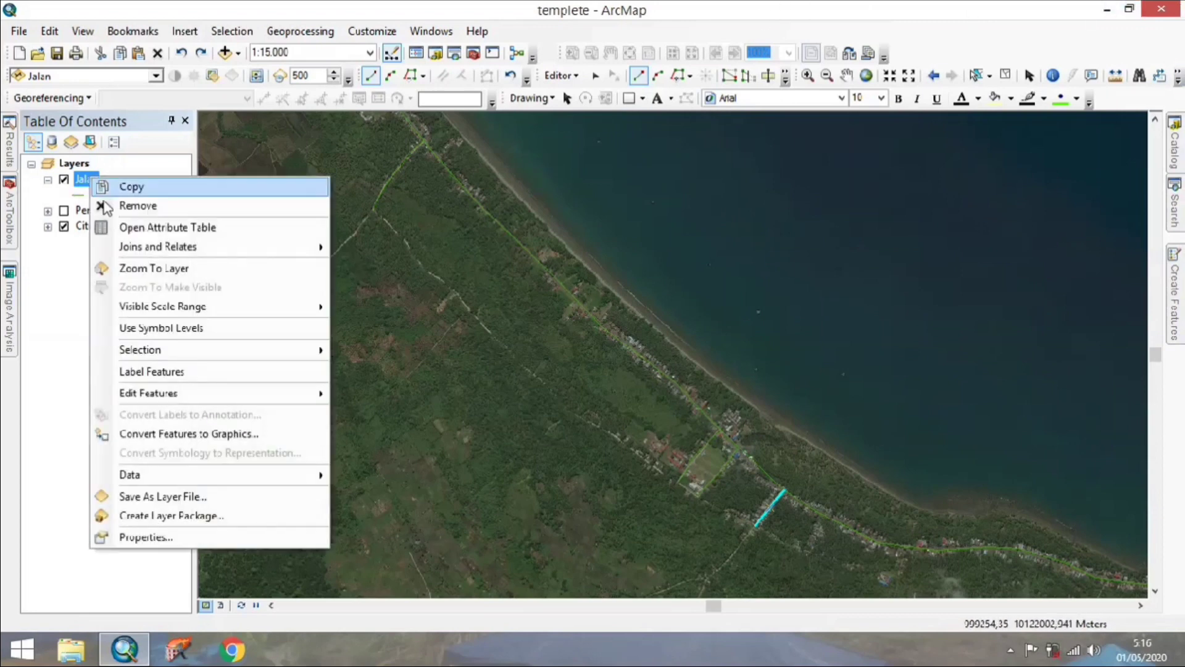
click(128, 227)
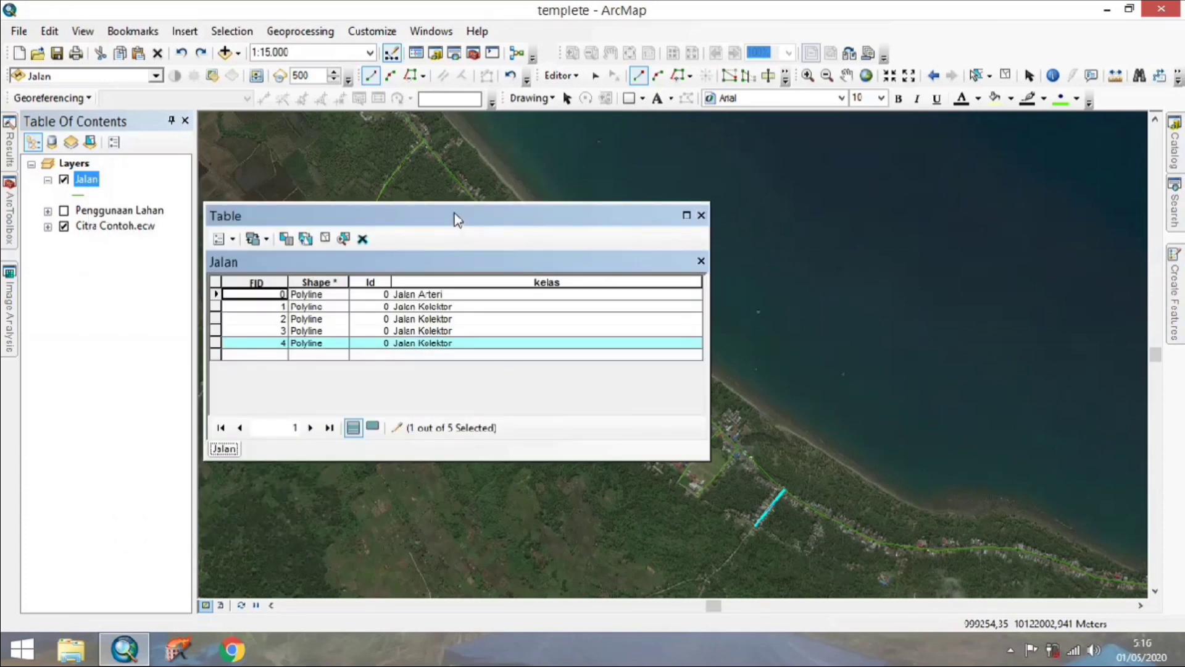
drag(457, 219, 369, 219)
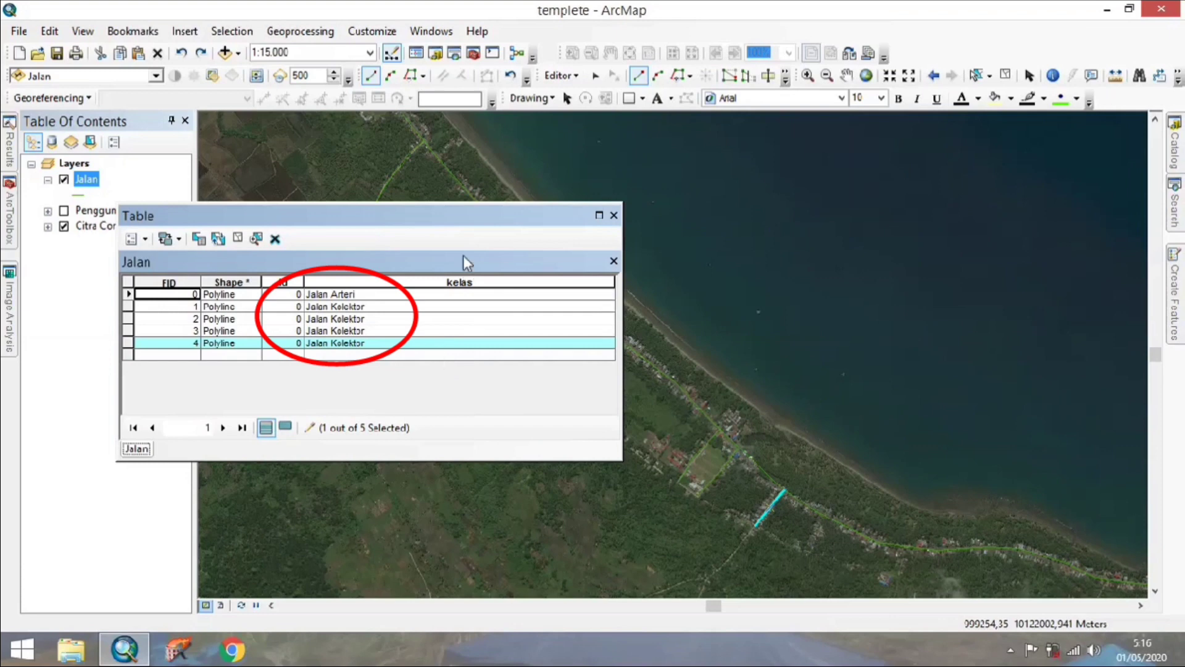
drag(440, 228, 379, 269)
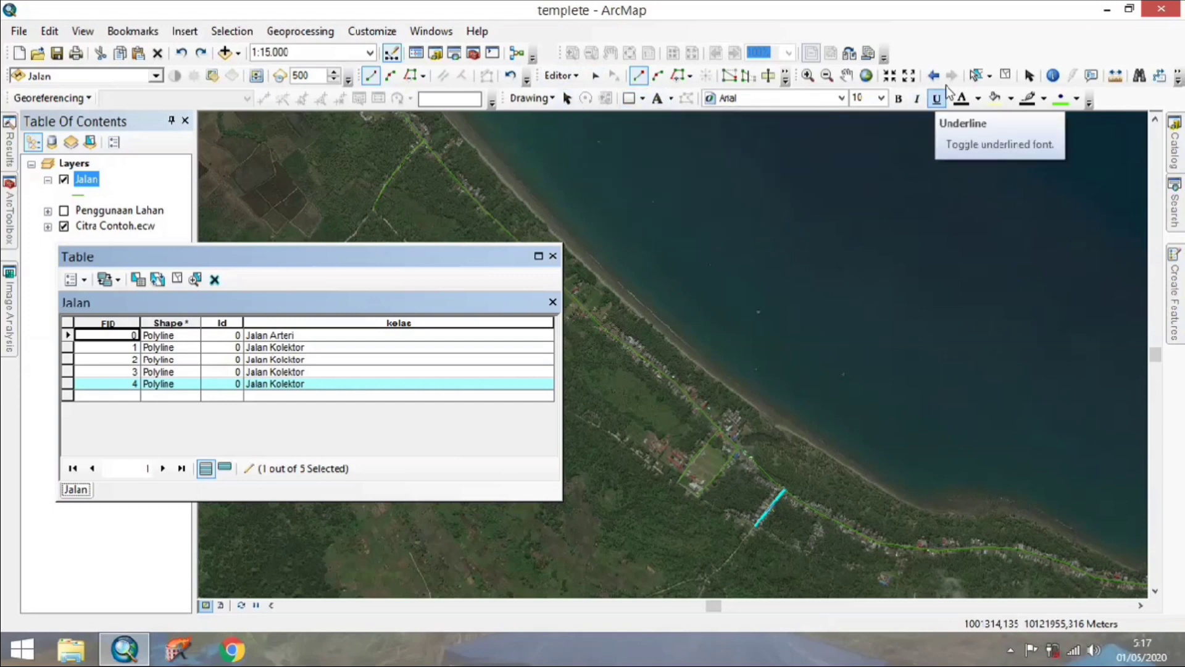
- Check the table against the map by selecting the Jalan Arteri record and the first Jalan Kolektor record in turn
click(847, 76)
drag(718, 365, 795, 317)
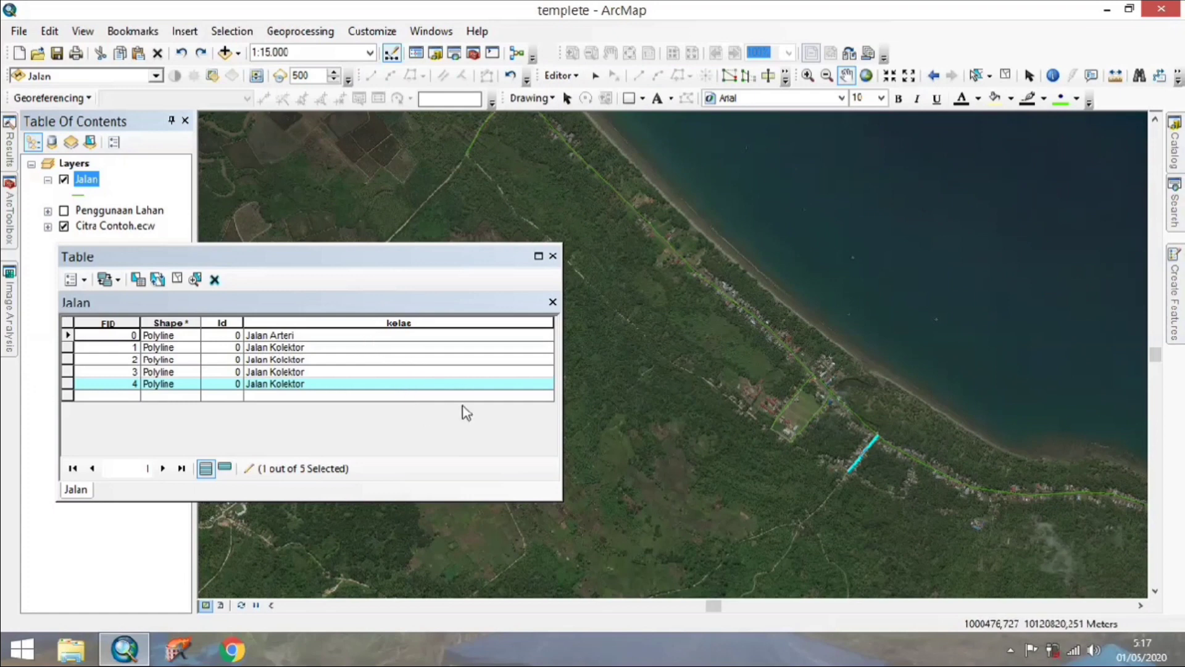
click(67, 336)
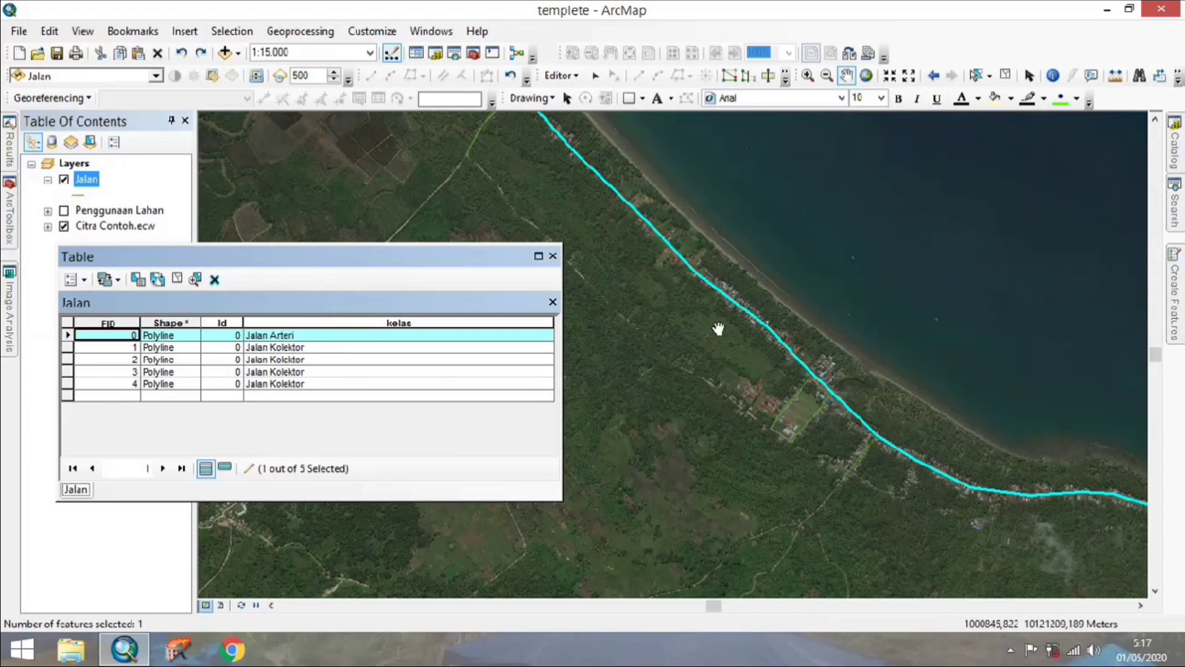
scroll(821, 402, down, 2)
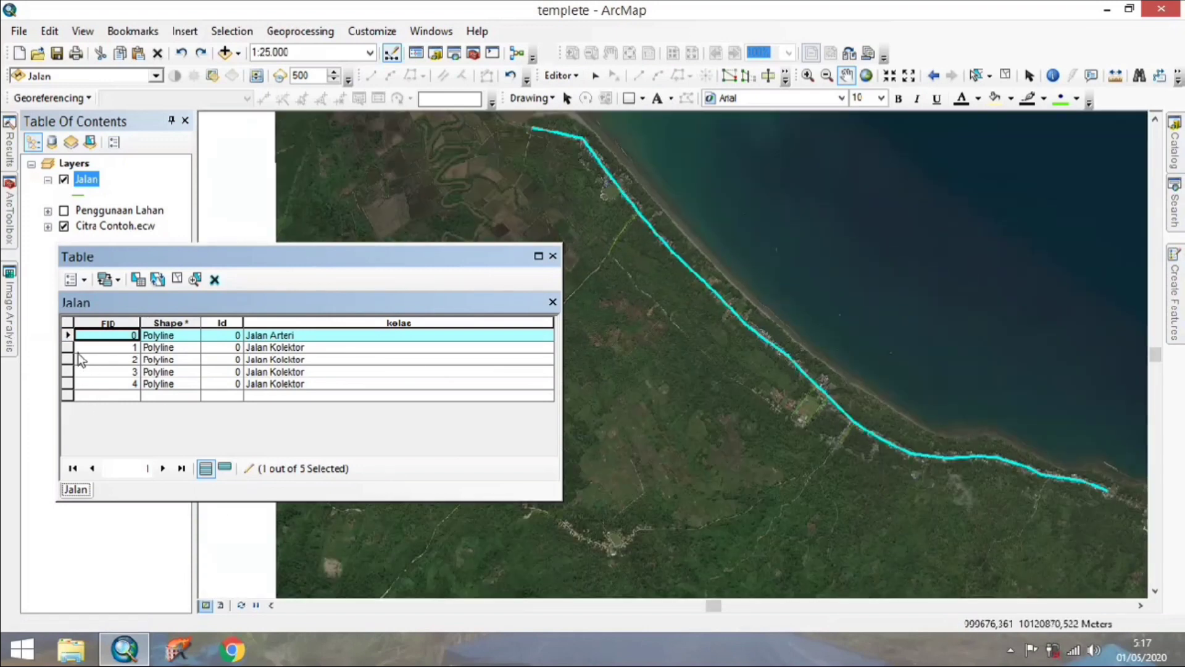
click(60, 346)
click(68, 347)
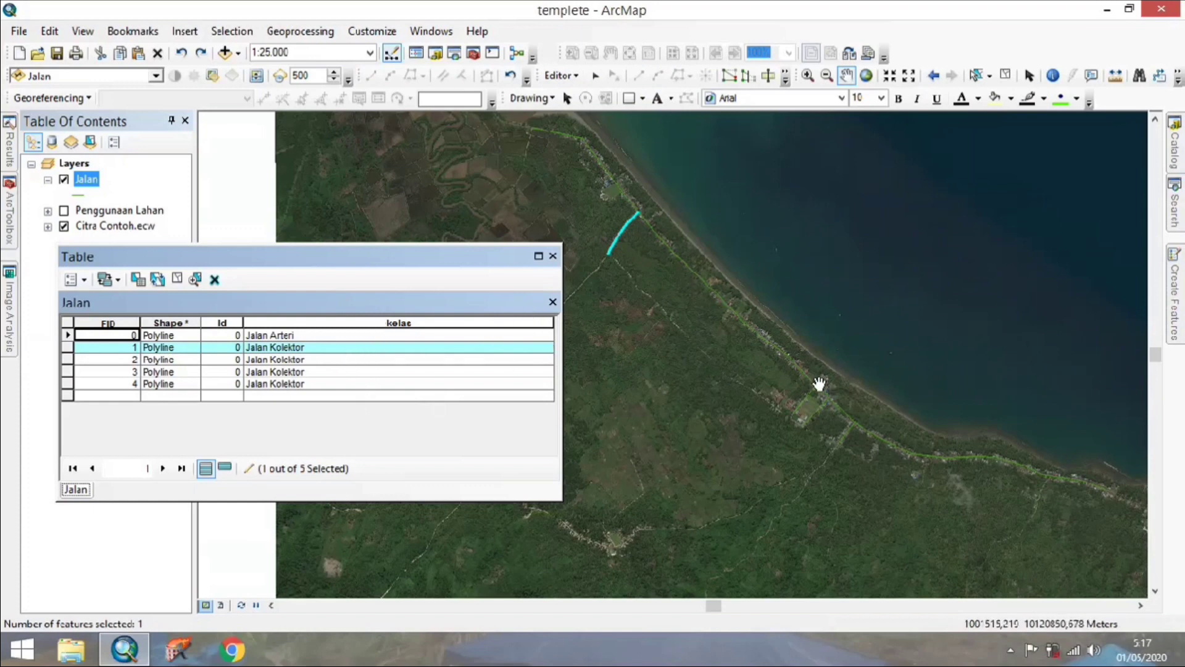
- Using the Jalan Lain template, start a road at the inland end of the northwest collector branch and trace the track southeast through the forest
scroll(819, 383, up, 1)
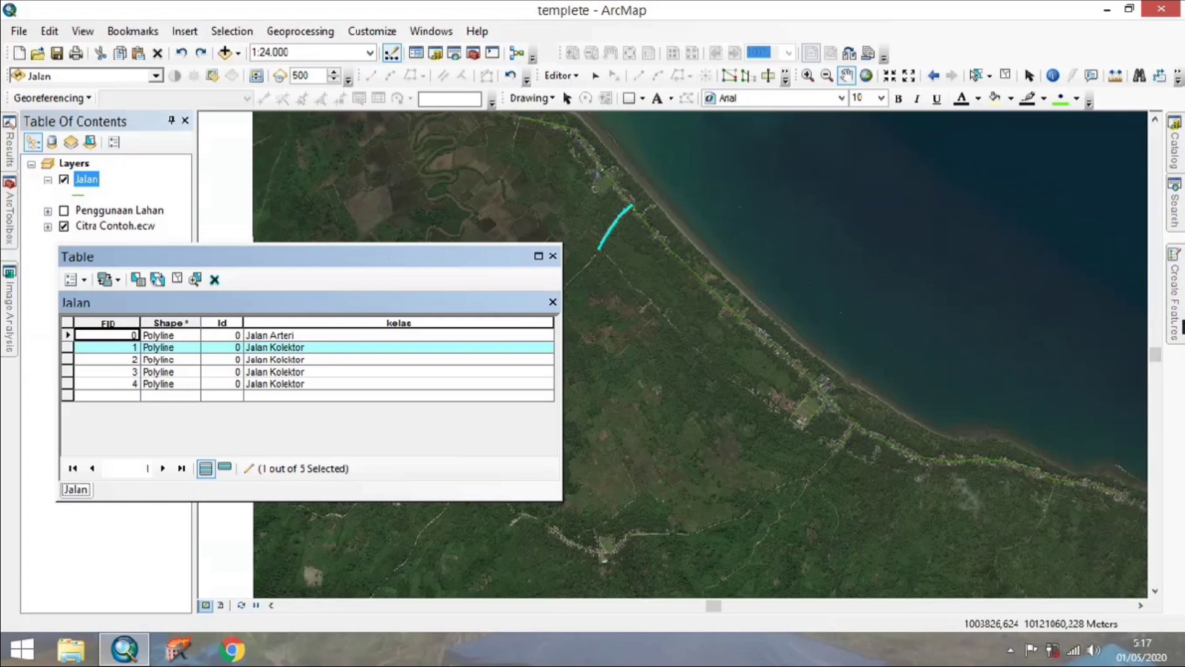
click(1172, 304)
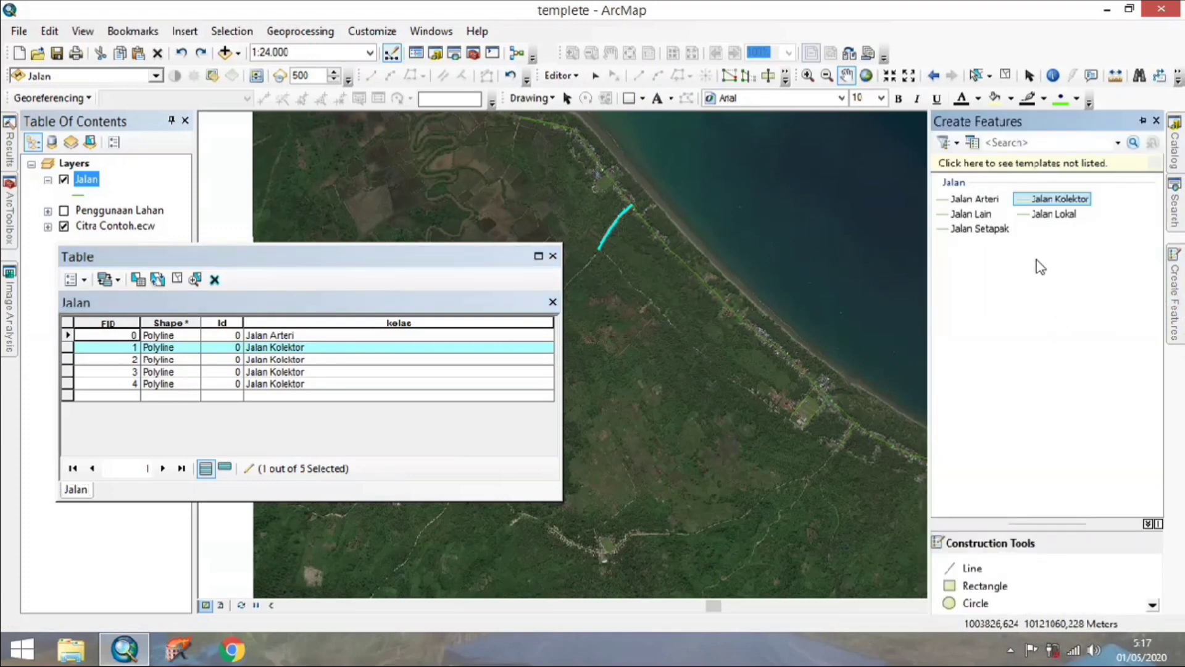
click(964, 218)
scroll(664, 360, up, 1)
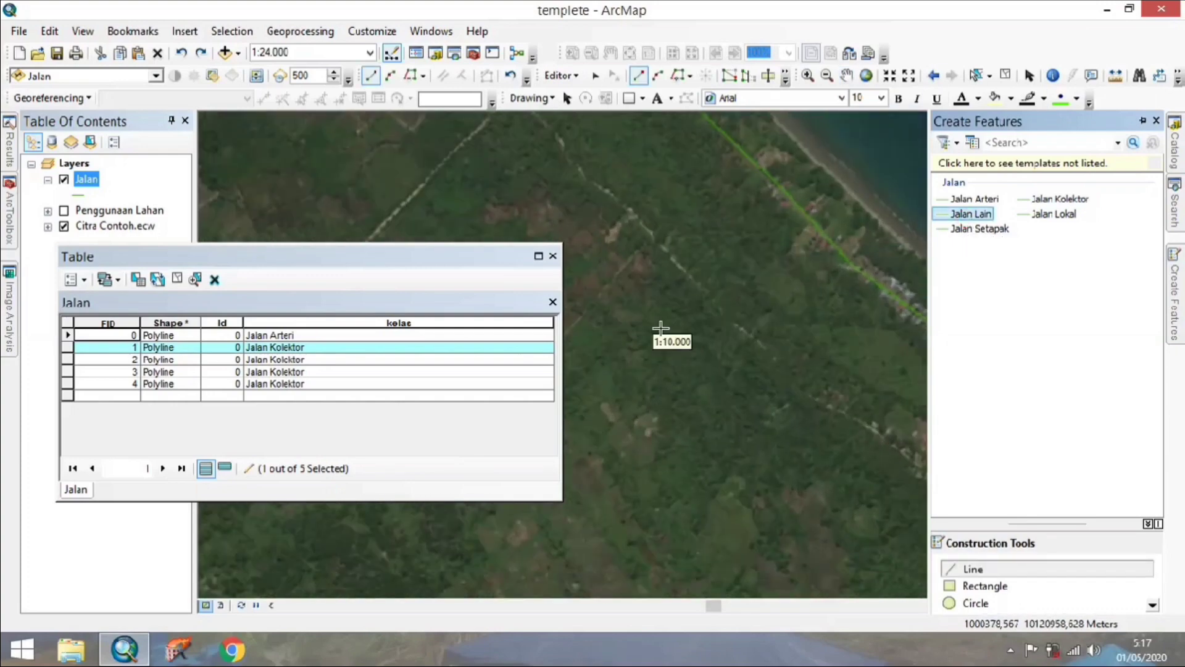
drag(654, 275, 798, 442)
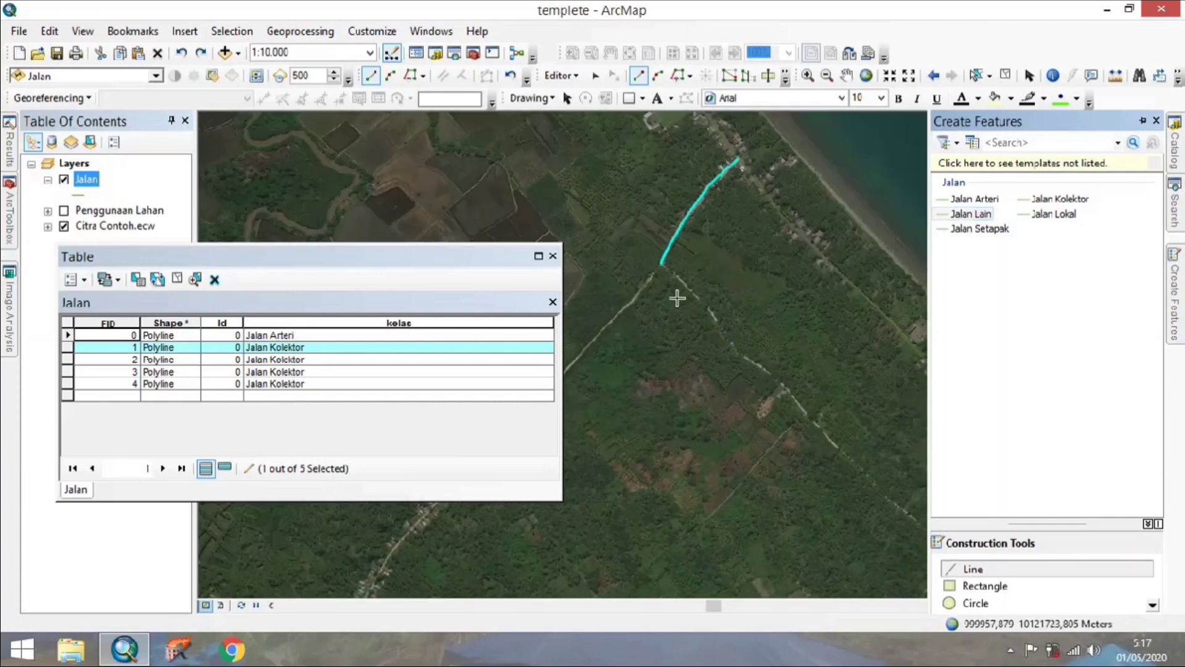
click(661, 265)
click(722, 326)
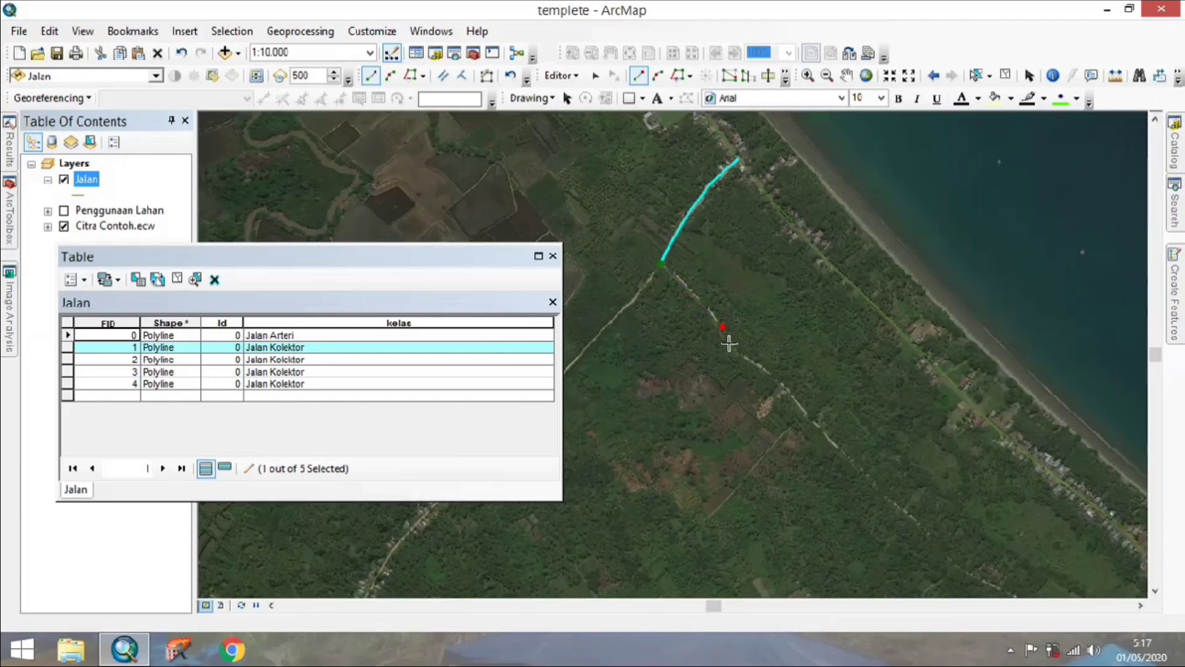
click(753, 366)
click(786, 386)
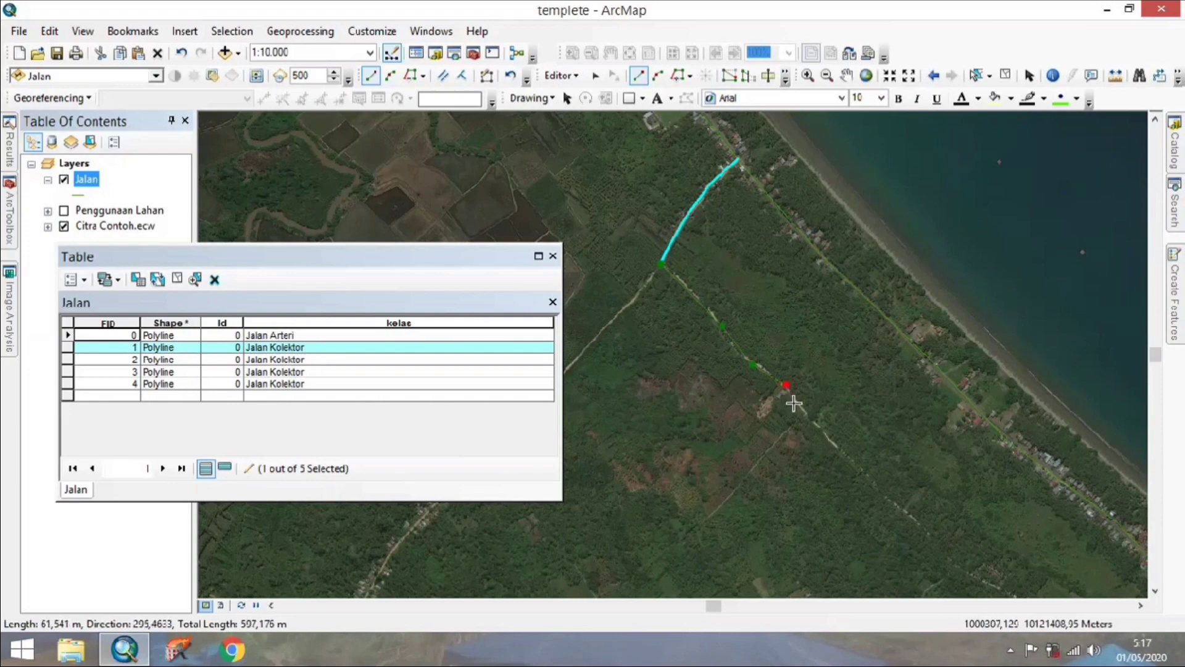
click(794, 405)
click(831, 446)
click(899, 510)
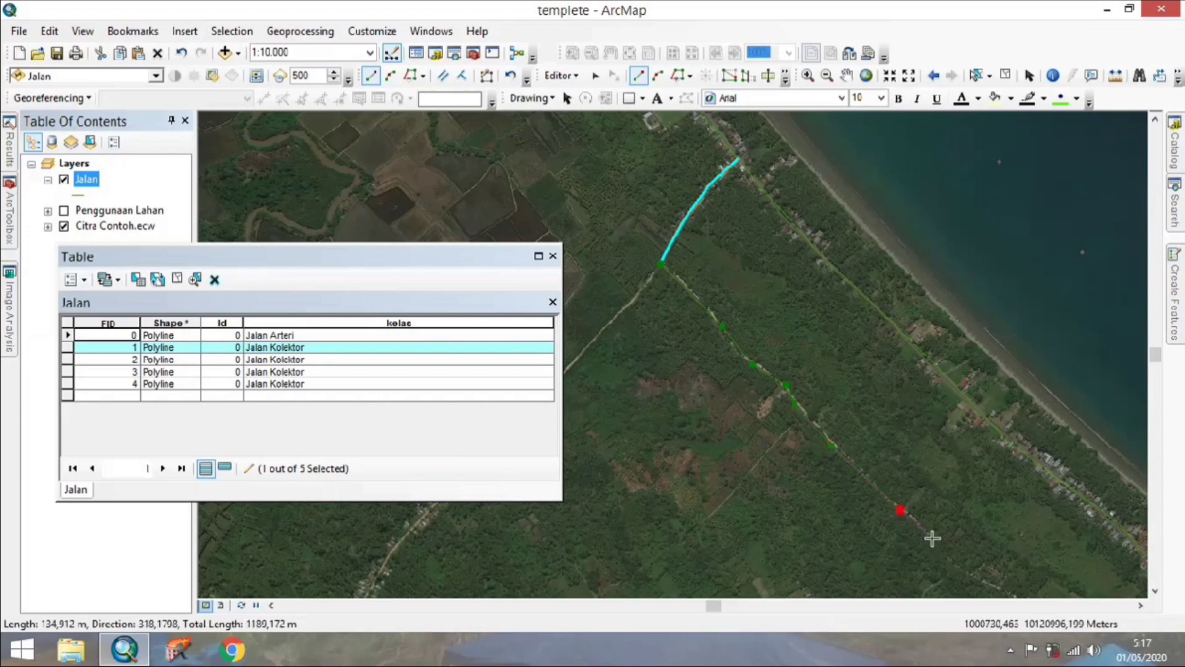
click(943, 550)
- Continue the Jalan Lain road past the sports field's inland corners and finish it at the short branch's endpoint, about 2306 m long overall
drag(944, 551, 774, 358)
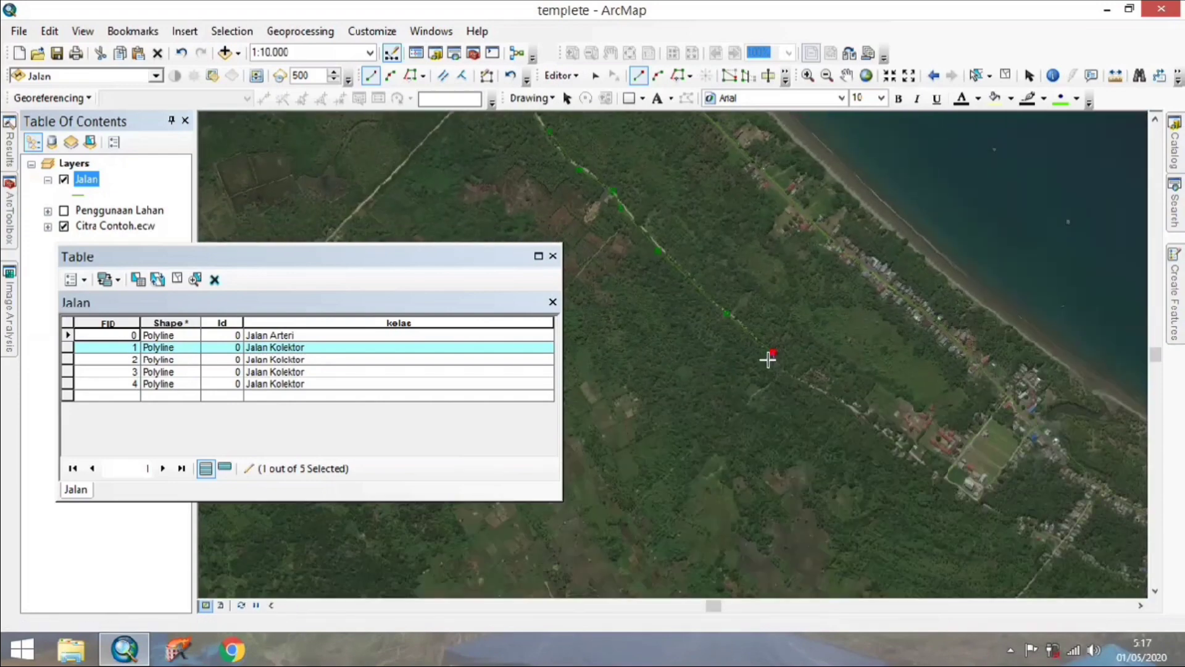
click(799, 379)
click(848, 404)
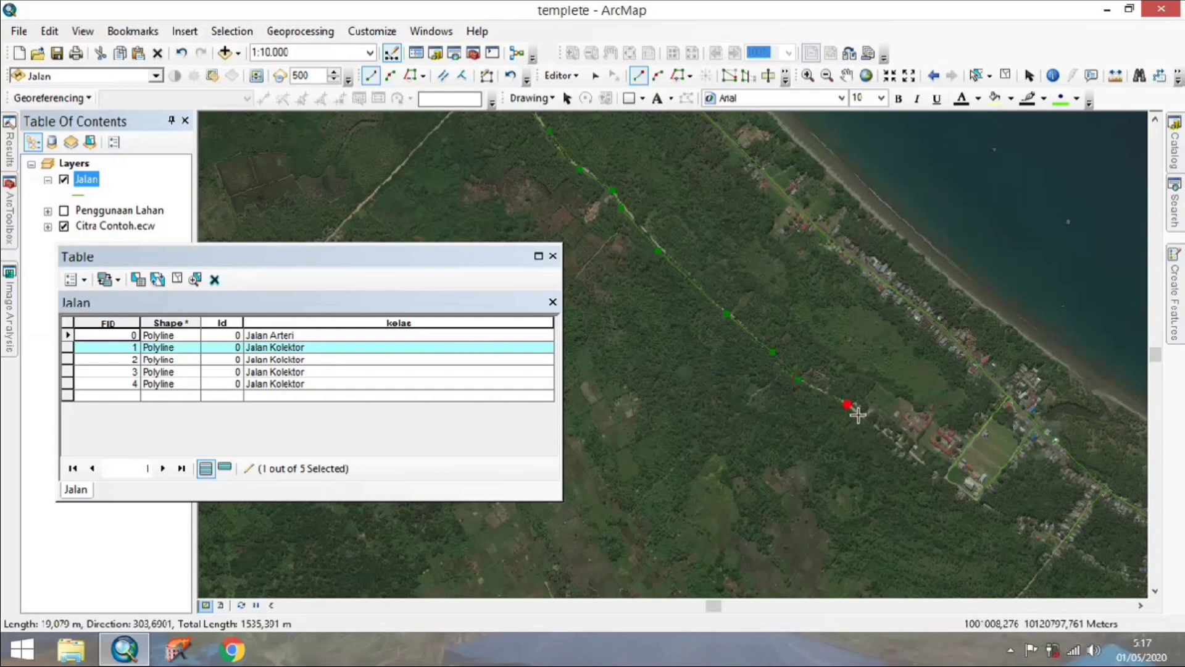
click(889, 440)
click(945, 476)
click(972, 501)
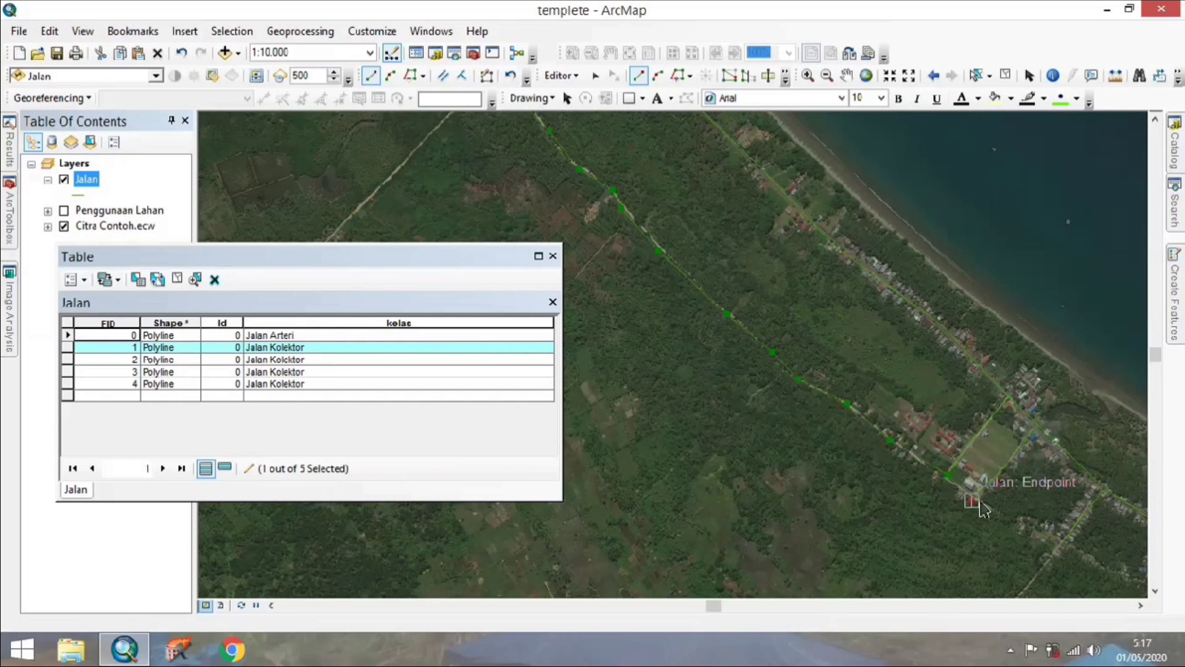
click(1063, 542)
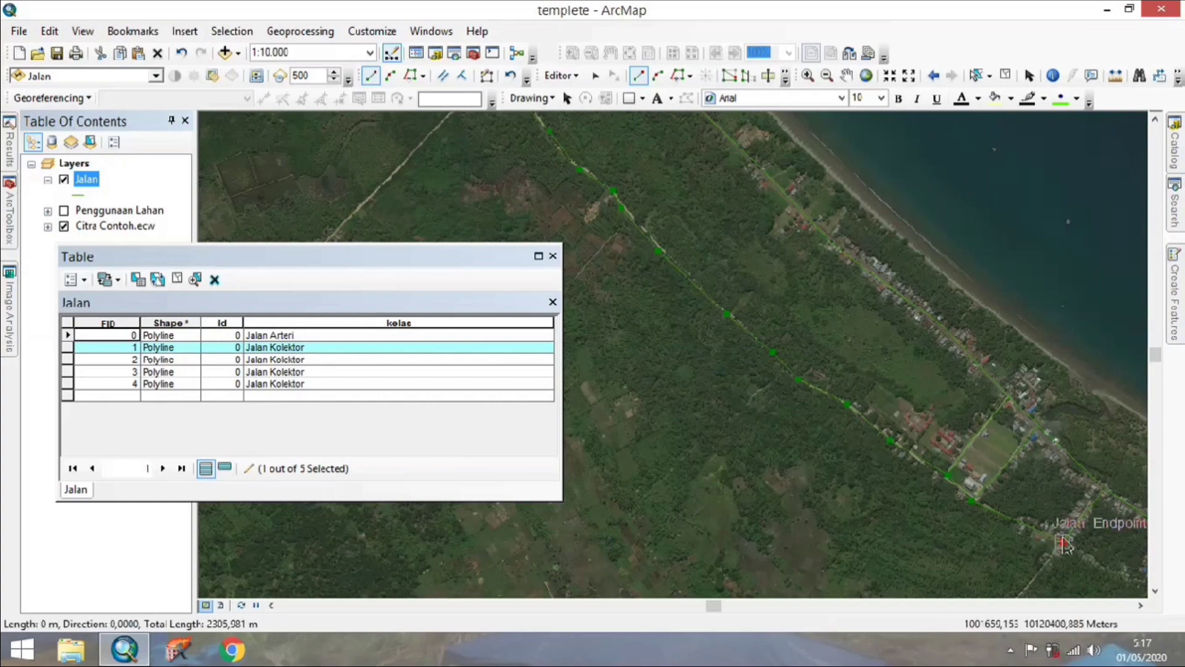
double_click(1064, 542)
- Using the Jalan Lokal template, start a road at the northwest fork and trace the straight stretch southwest toward the inland village
scroll(1064, 541, down, 2)
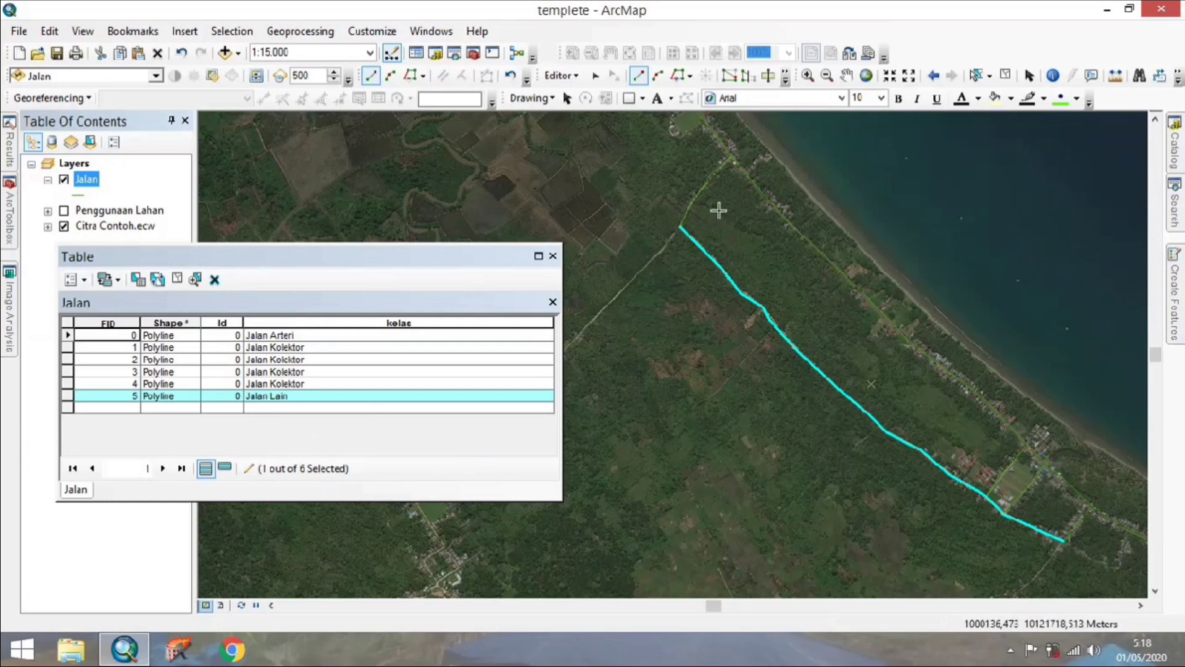
click(849, 75)
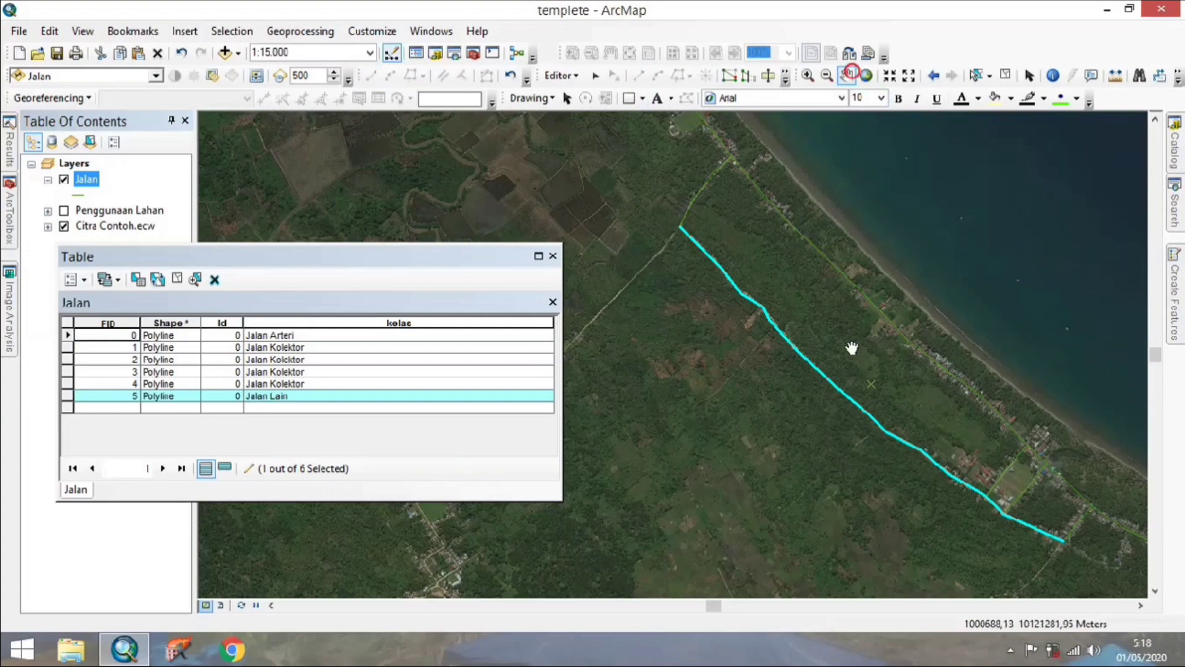
drag(852, 343, 779, 201)
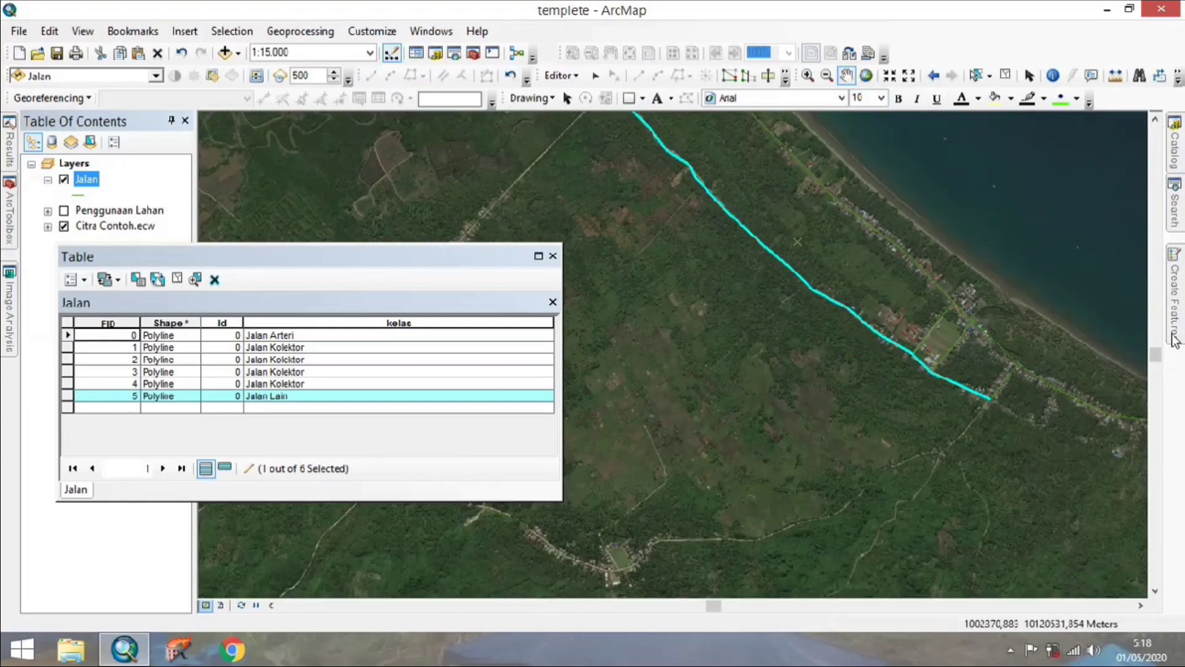
click(1175, 325)
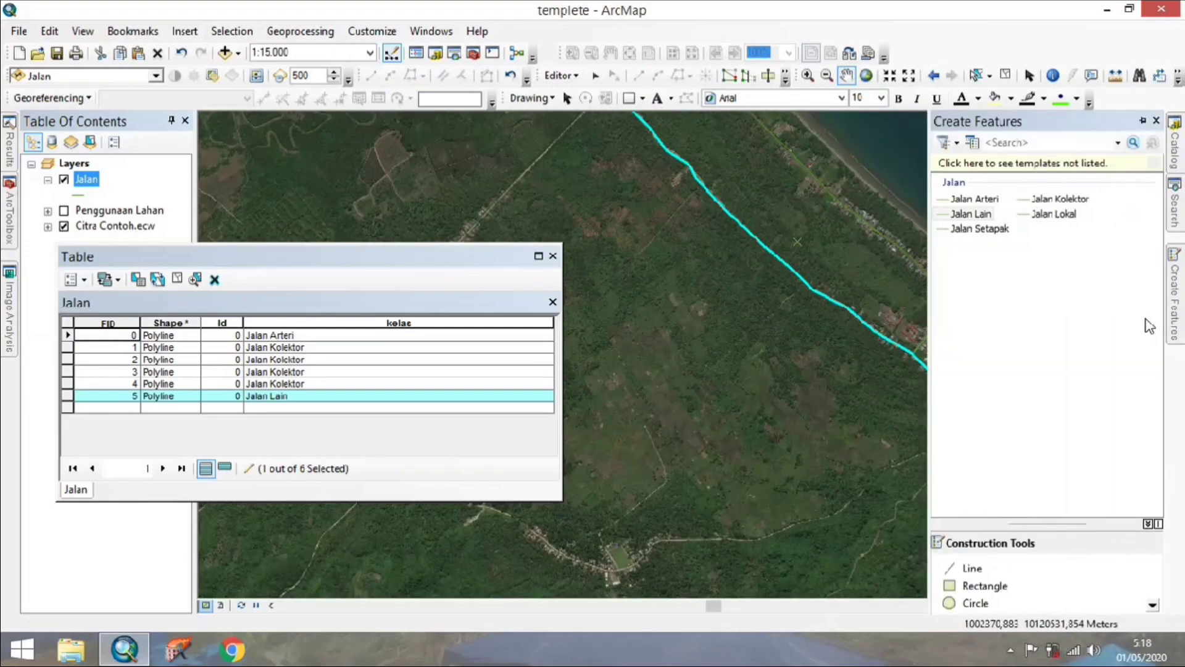
click(1054, 216)
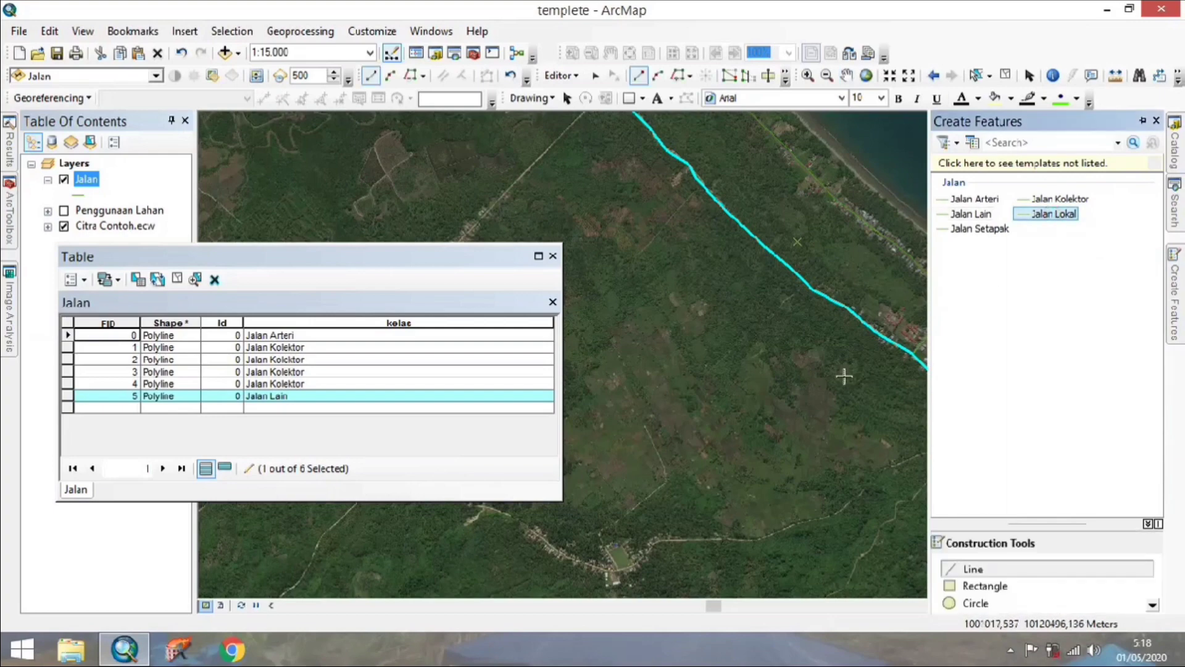
scroll(625, 323, up, 2)
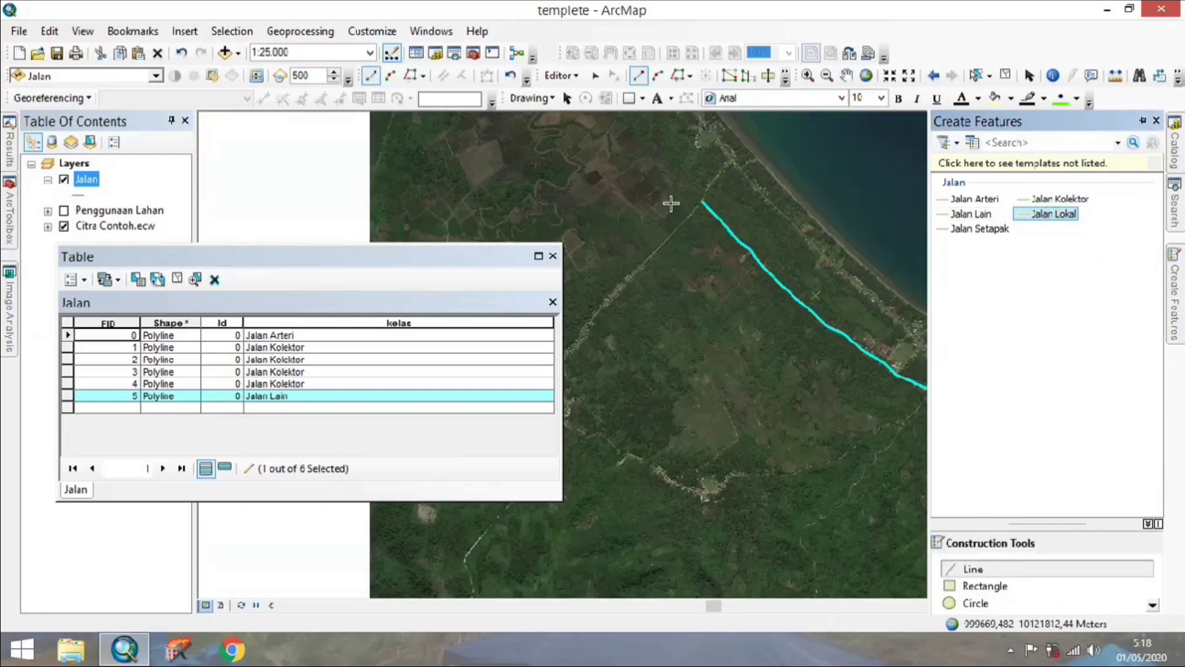
scroll(696, 205, down, 1)
scroll(707, 199, down, 2)
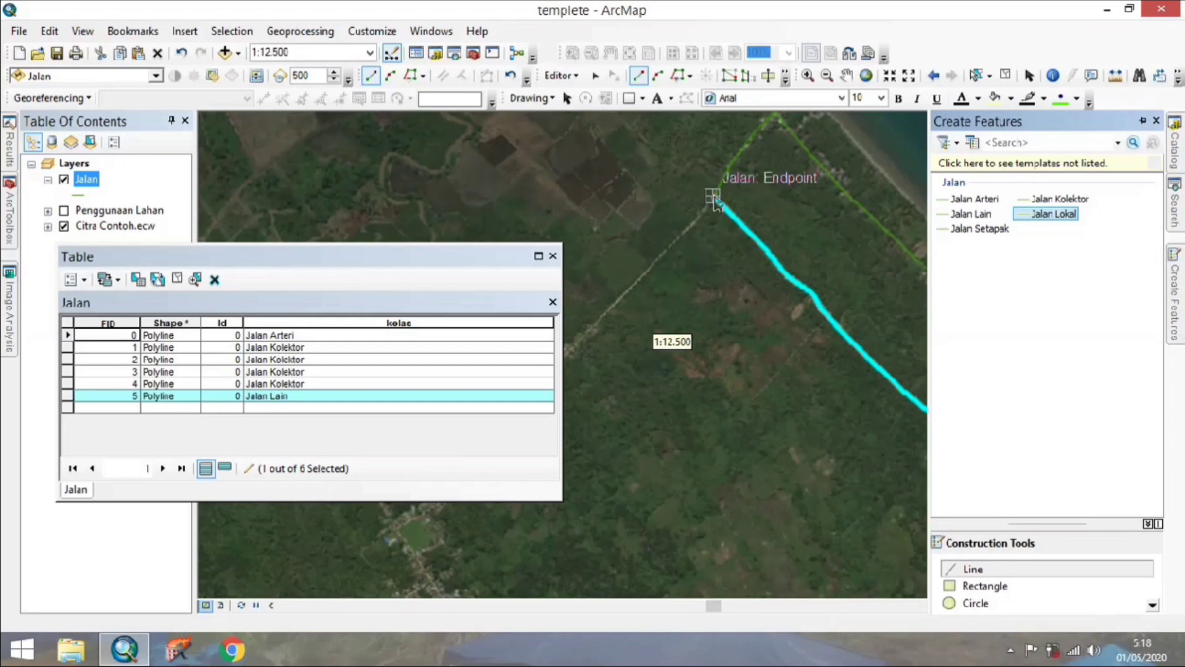
click(715, 198)
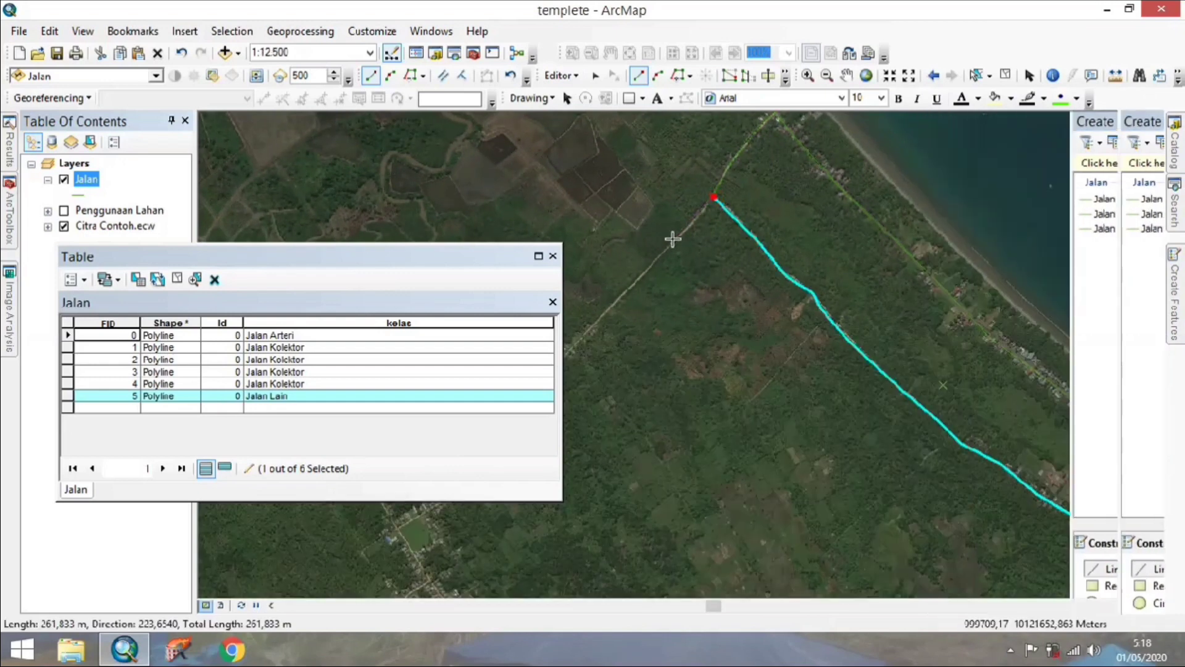
click(689, 229)
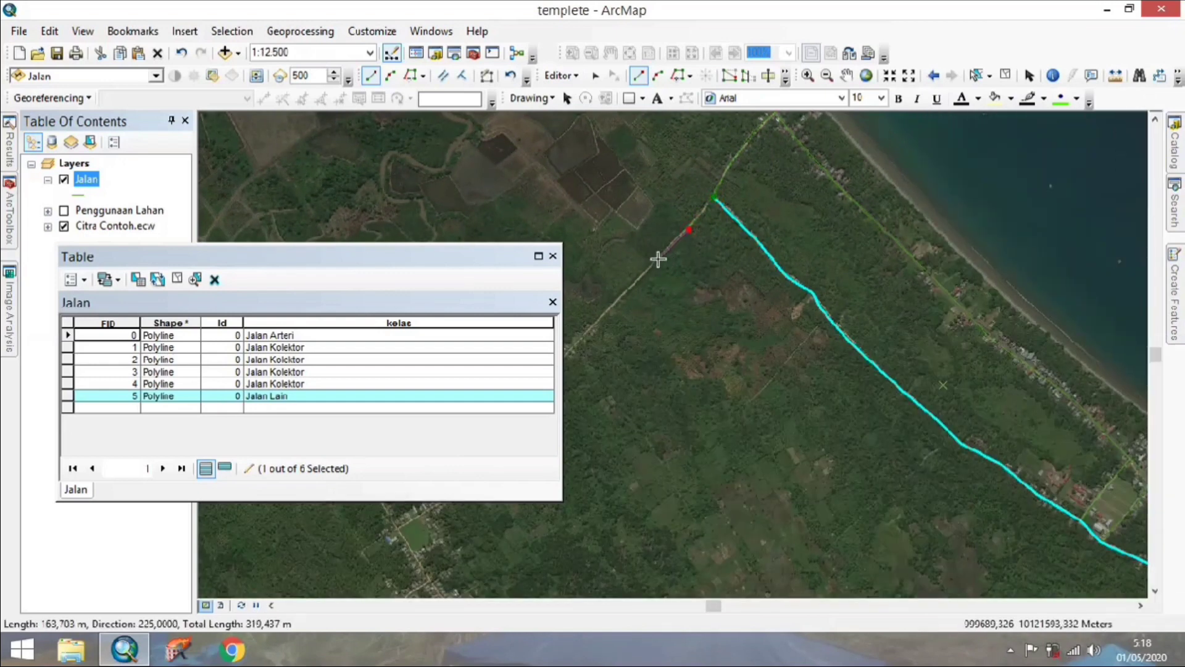
click(658, 260)
click(611, 309)
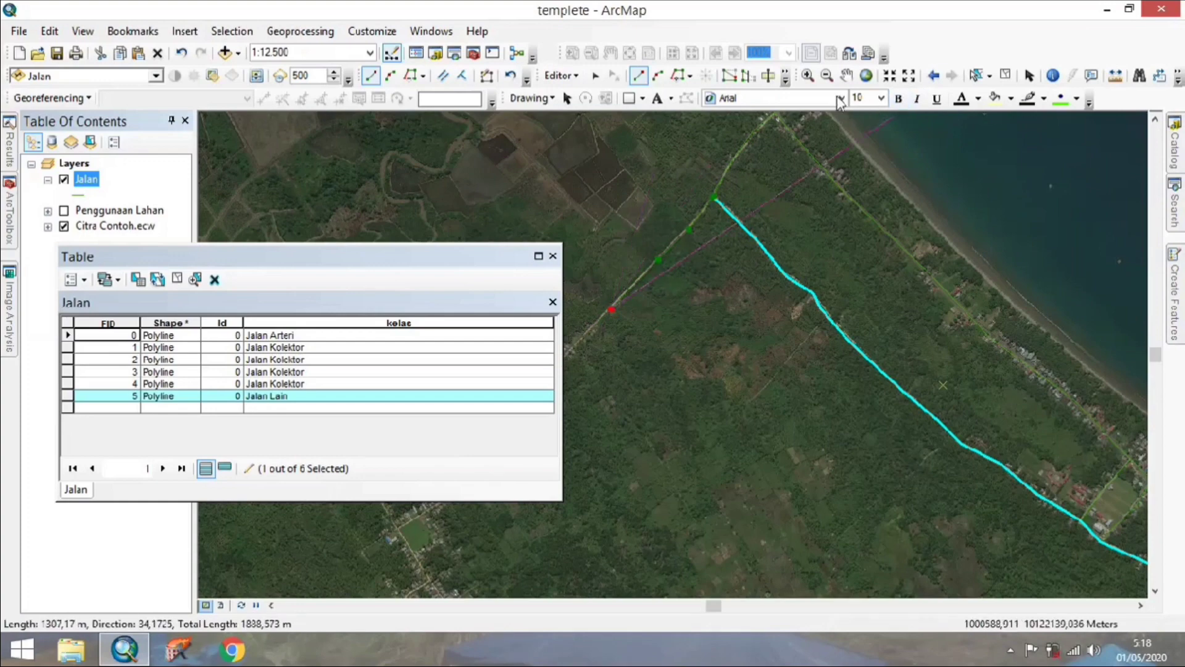
- Continue the Jalan Lokal road southwest along the straight row of roadside houses toward the inland village
click(847, 75)
drag(658, 376, 808, 307)
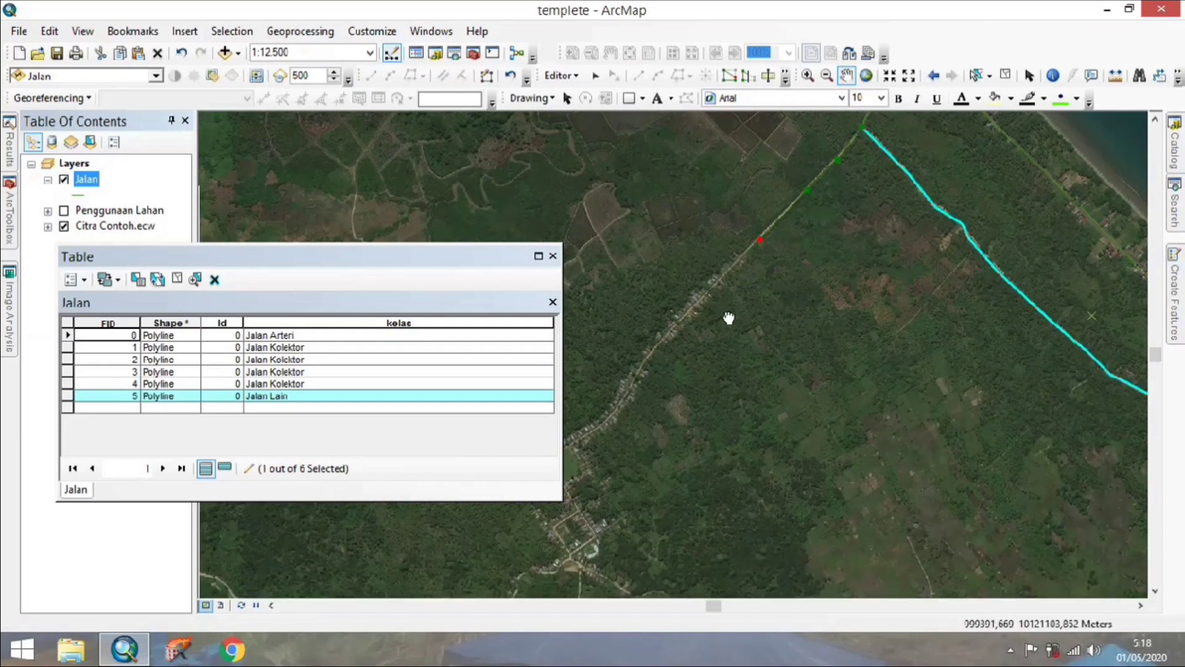
drag(728, 318, 728, 311)
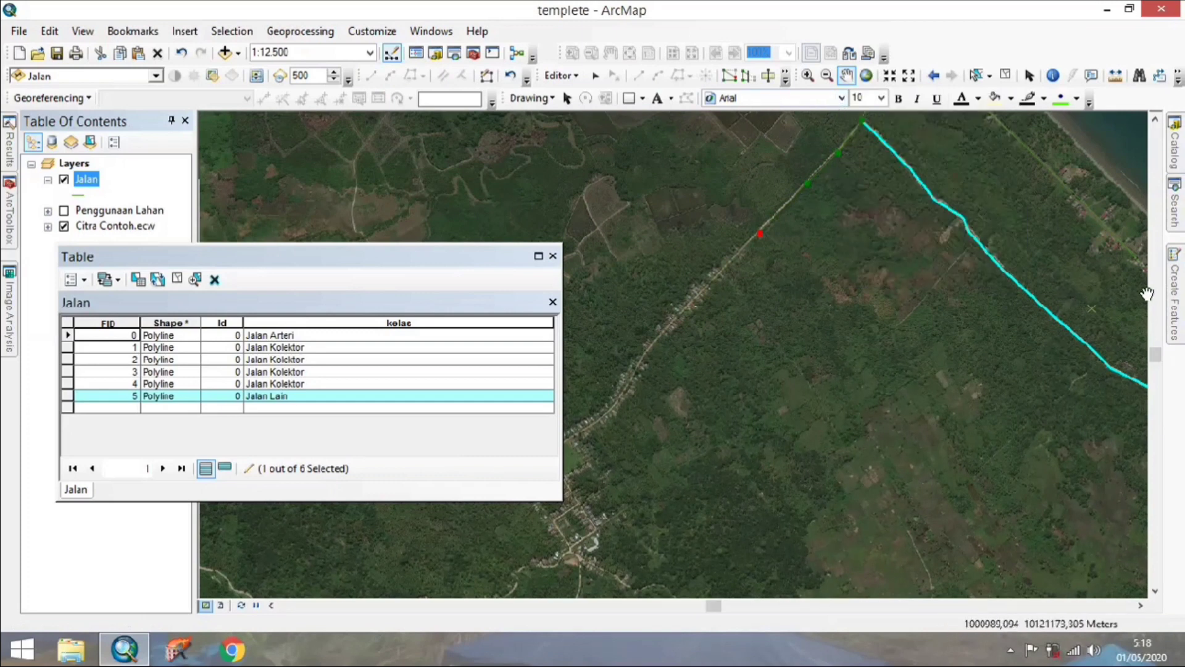
click(1180, 302)
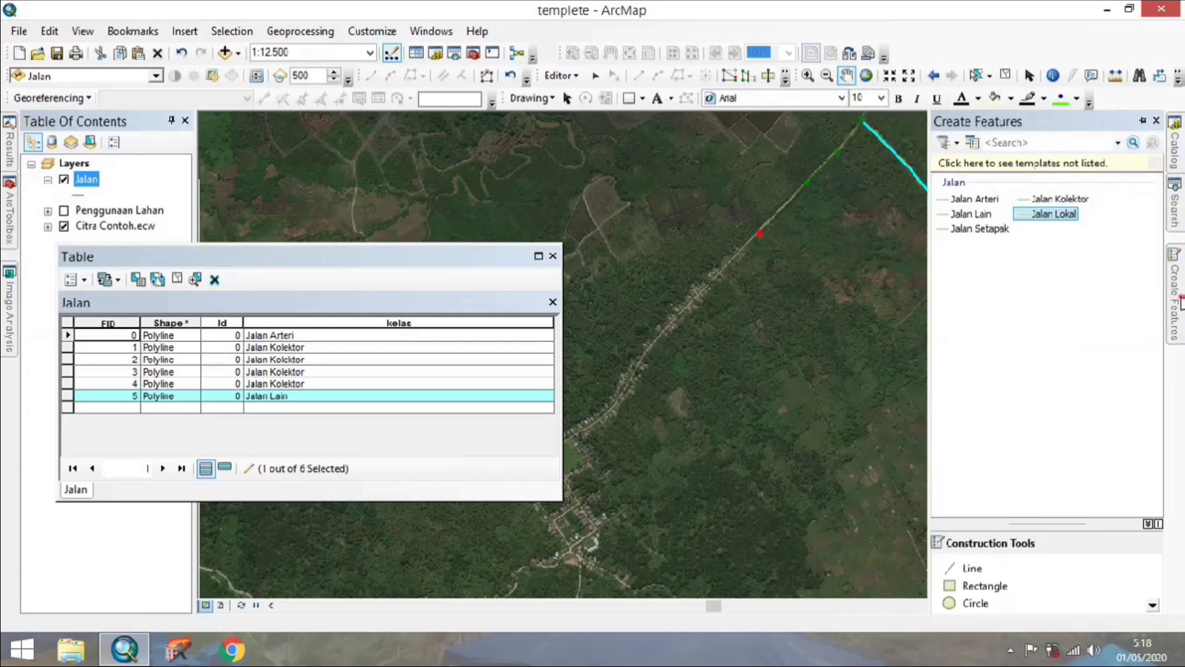
click(1025, 215)
click(725, 268)
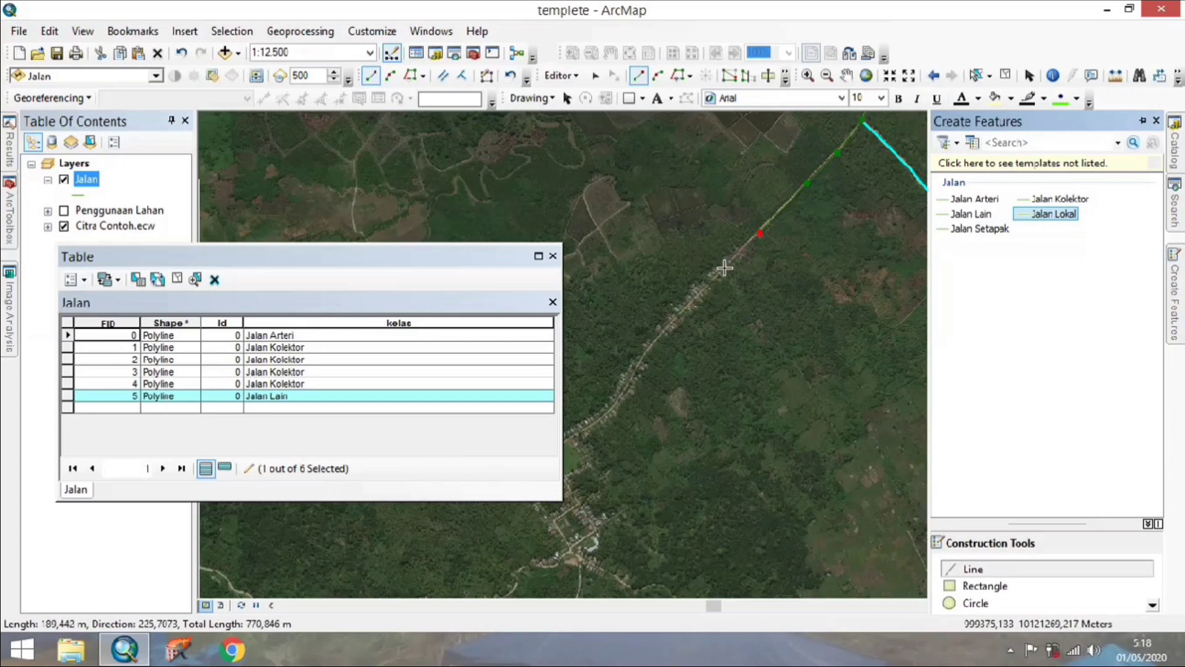
click(694, 301)
click(663, 334)
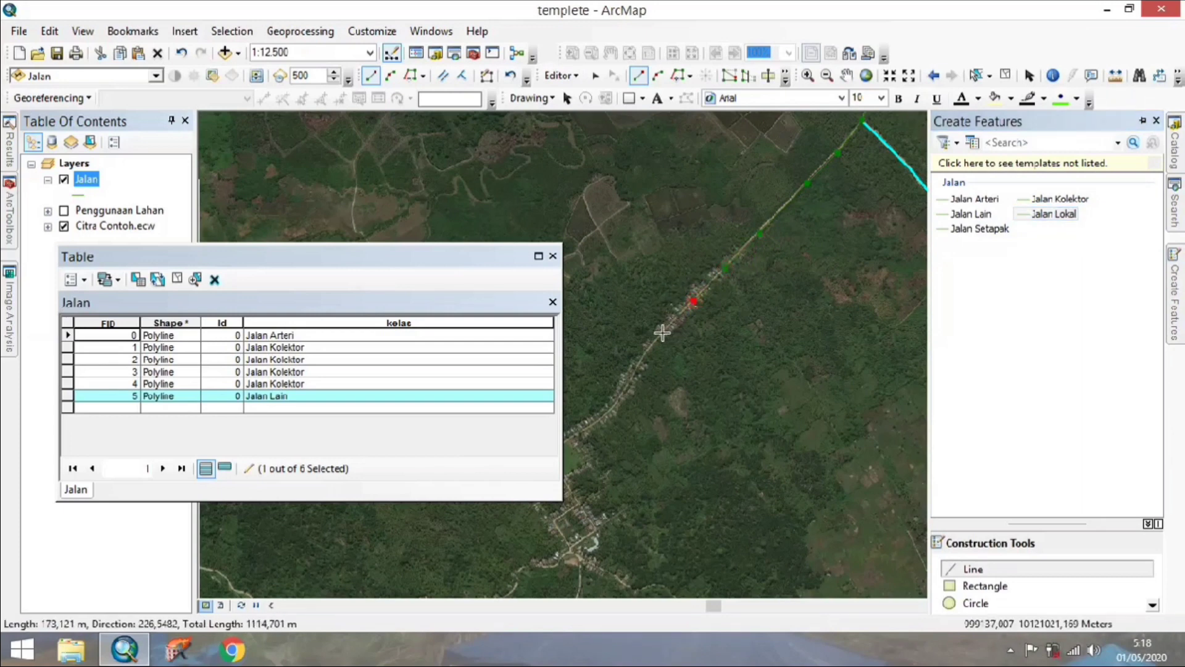
click(642, 357)
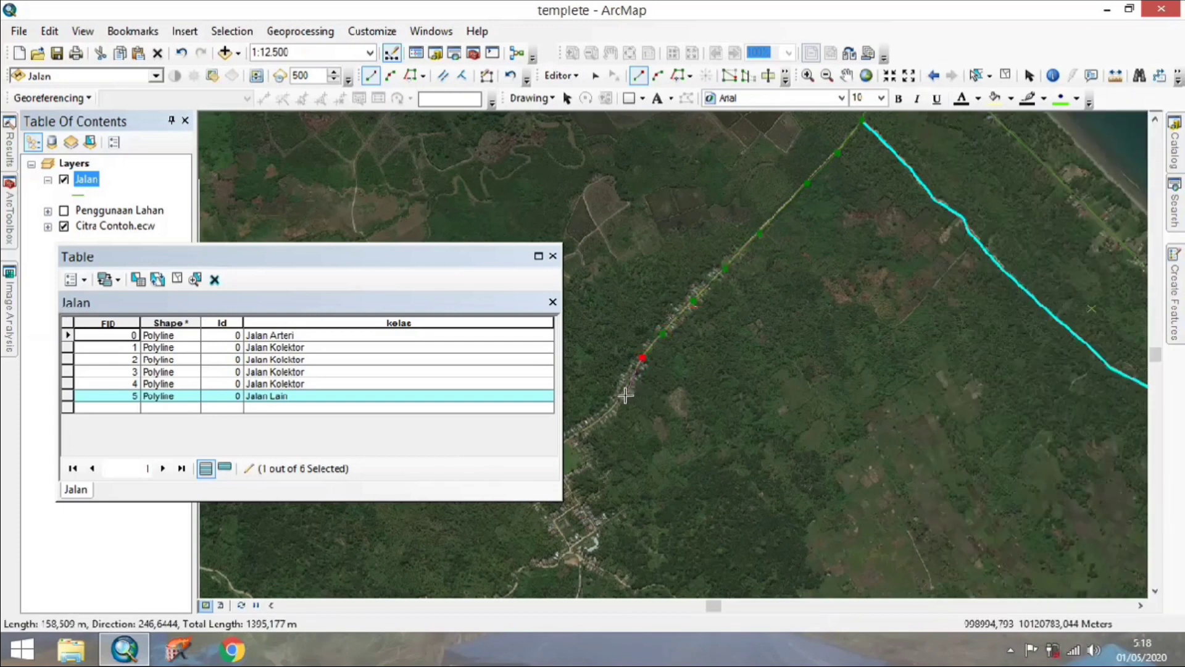
- Trace the Jalan Lokal road around the bend and finish it at the northwest corner of the village's green field
drag(624, 396, 816, 313)
click(816, 314)
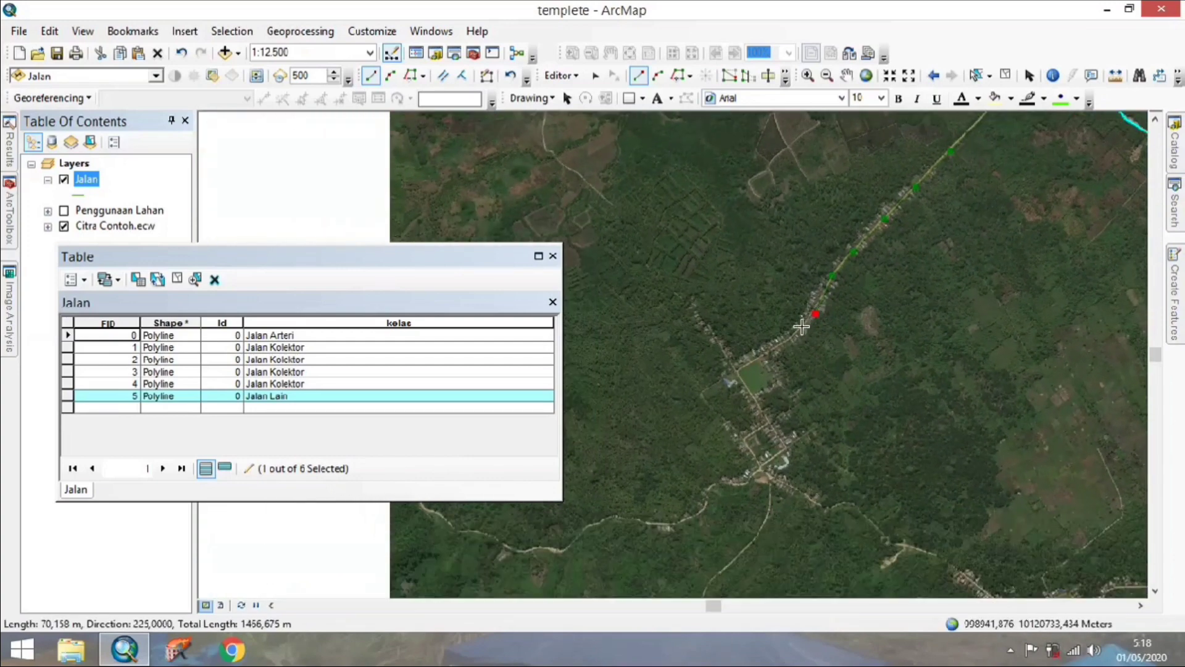
click(801, 328)
click(769, 351)
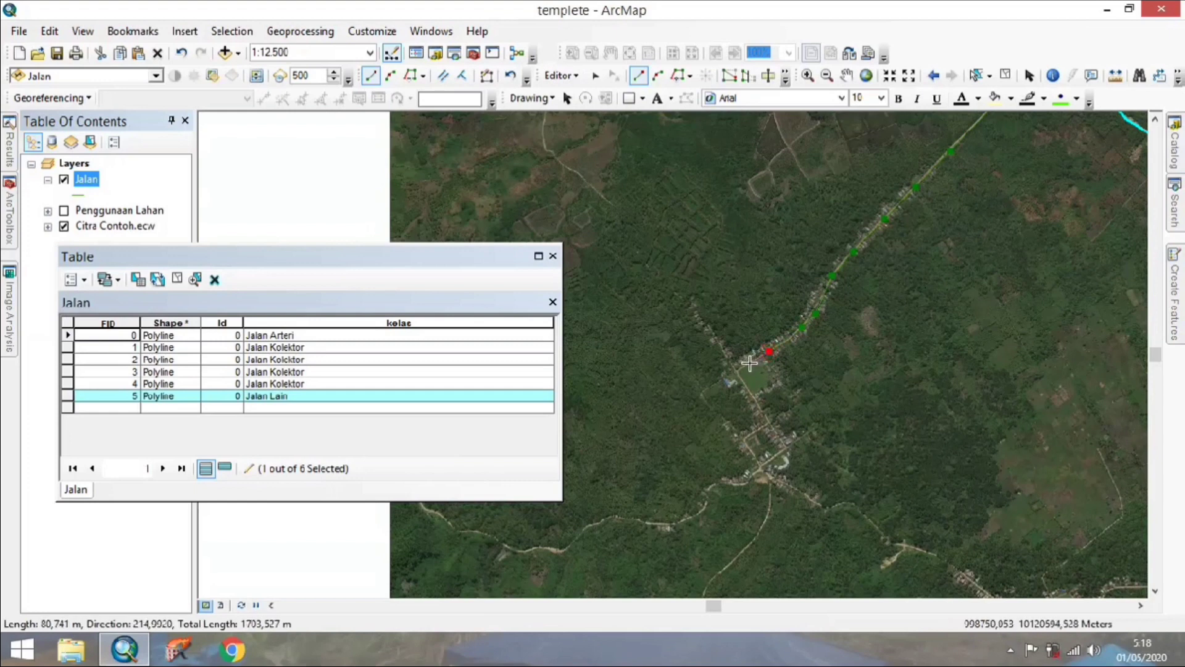
double_click(736, 371)
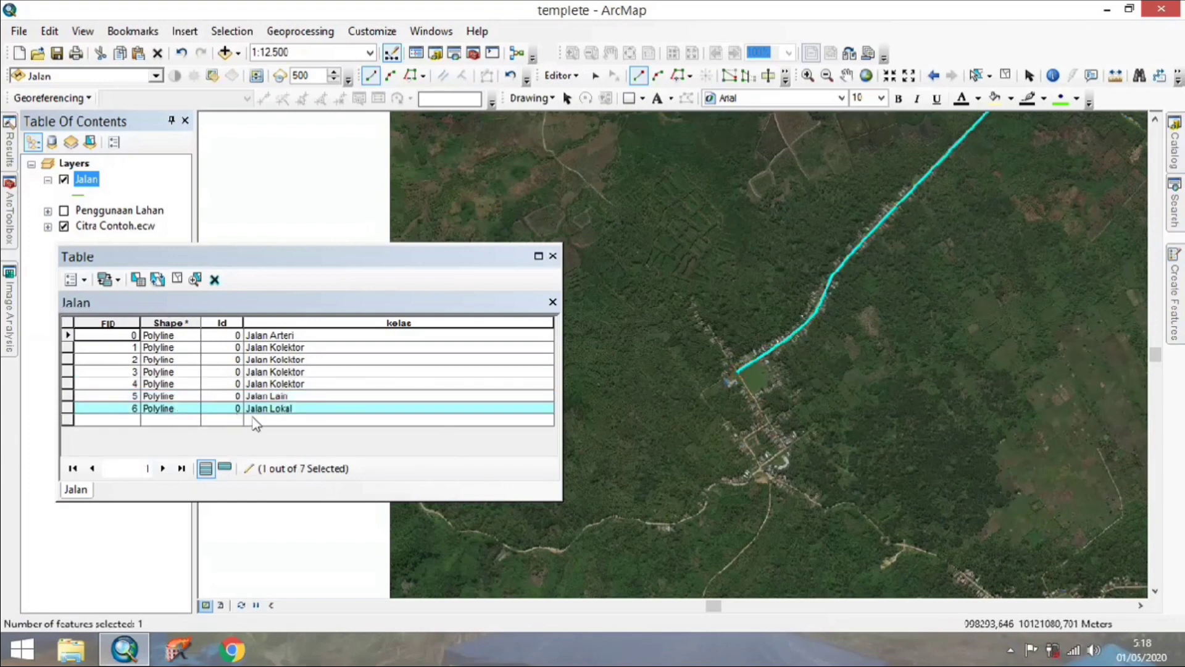
- Using the Jalan Setapak template, start a footpath on the Jalan Lain road beside the cleared plots, with a first segment about 85 m long heading southwest
scroll(819, 303, up, 3)
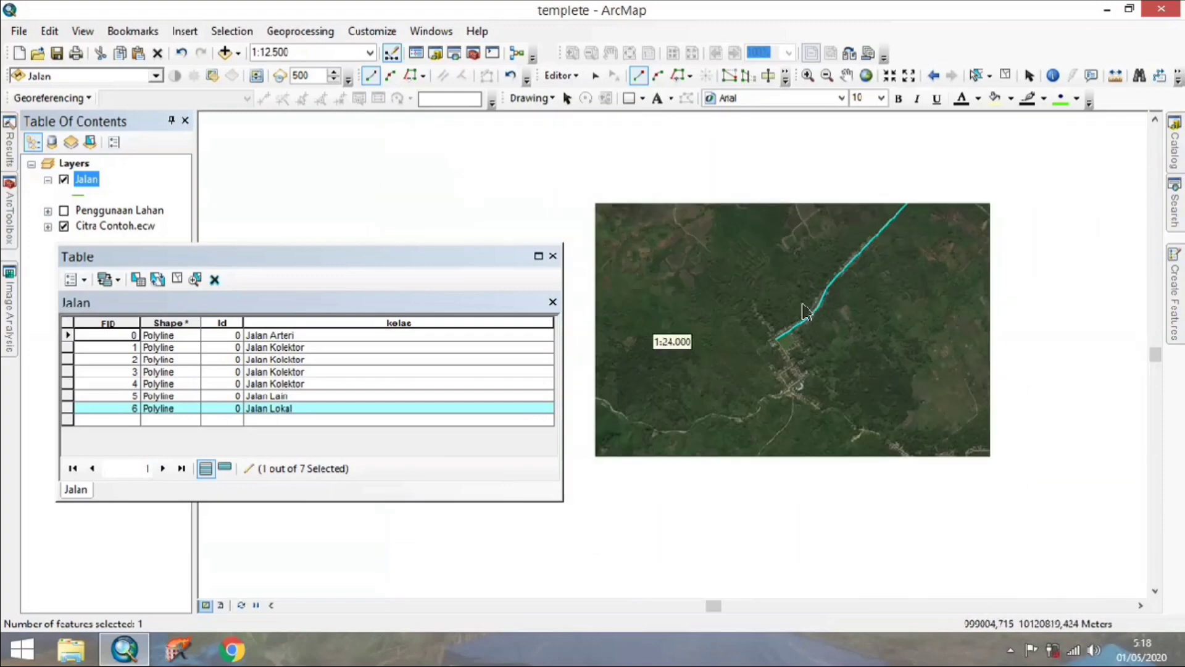
drag(932, 358, 748, 334)
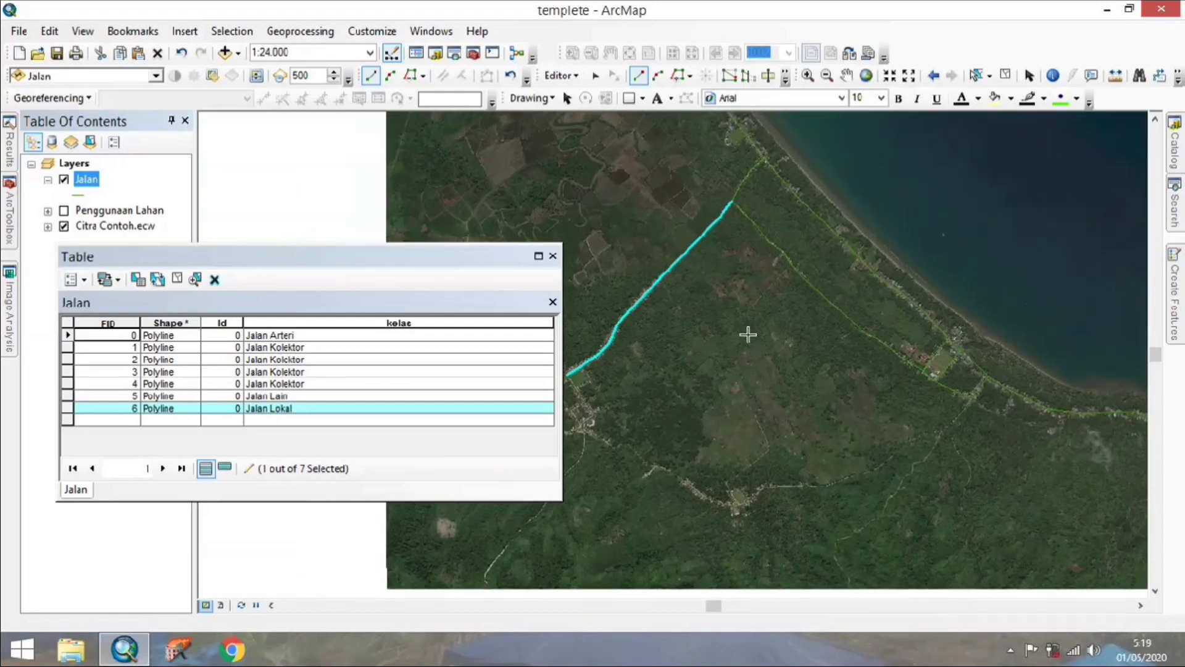
click(1176, 298)
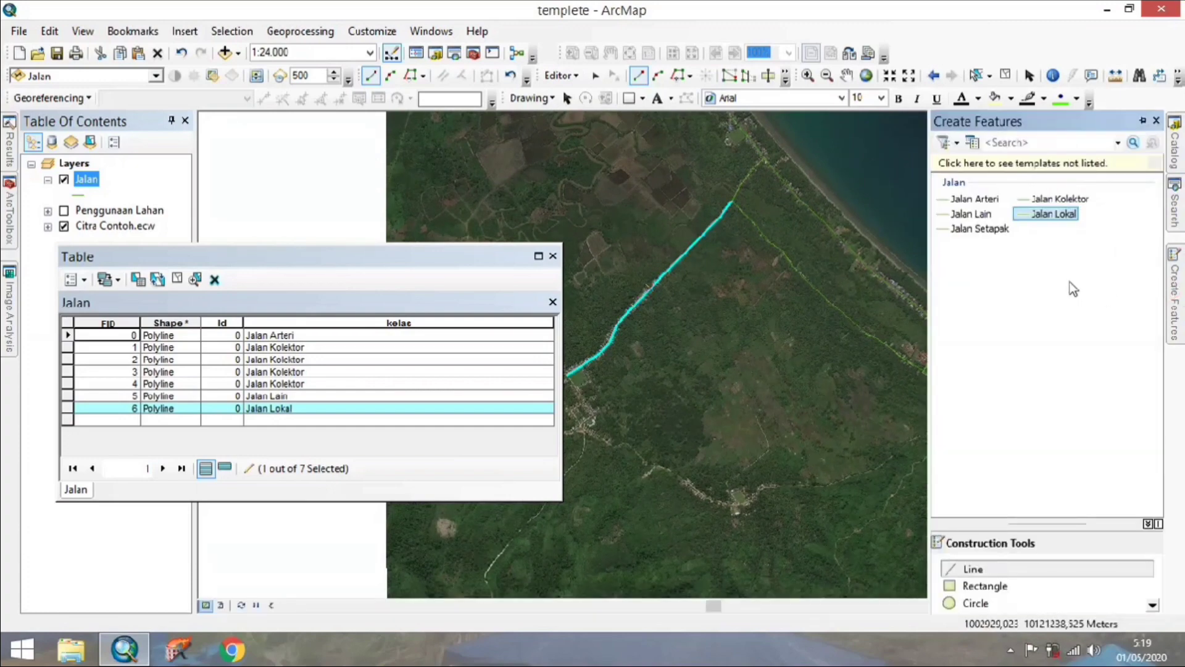
click(980, 232)
scroll(771, 284, down, 3)
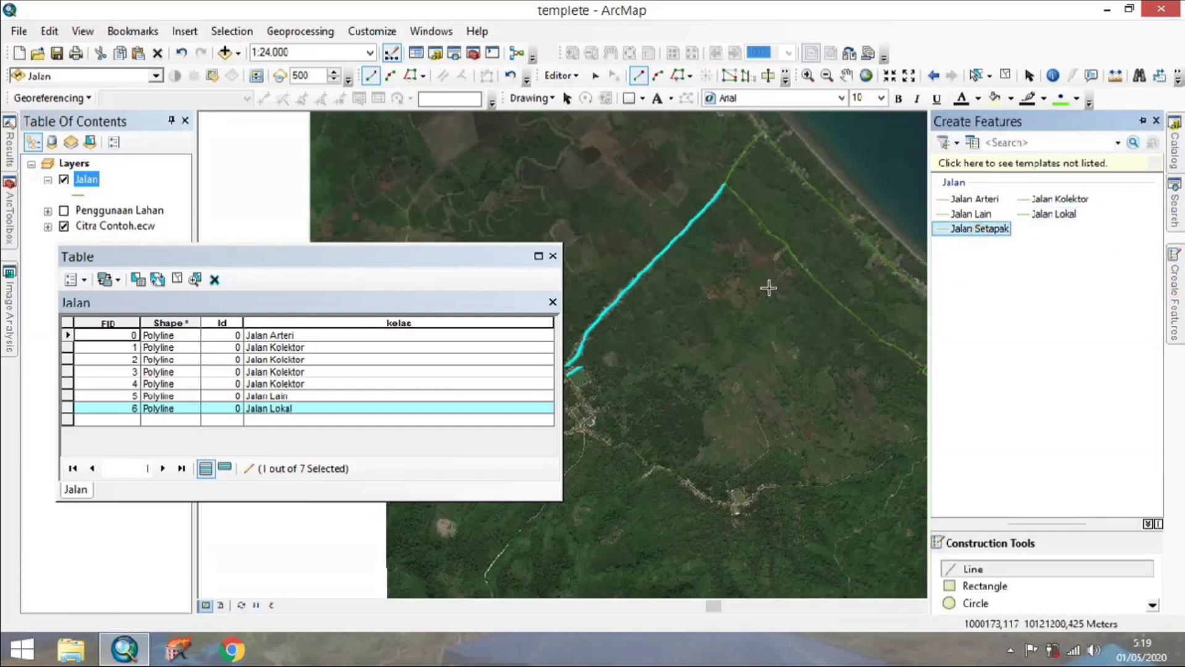
scroll(773, 284, down, 2)
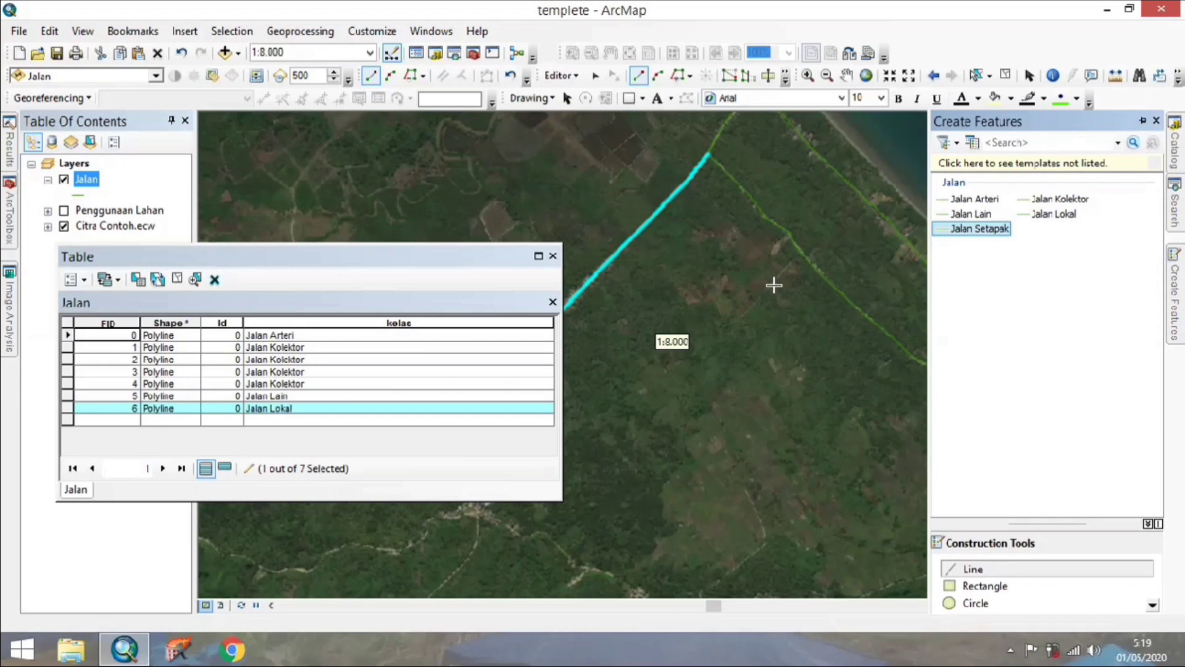
scroll(852, 199, down, 1)
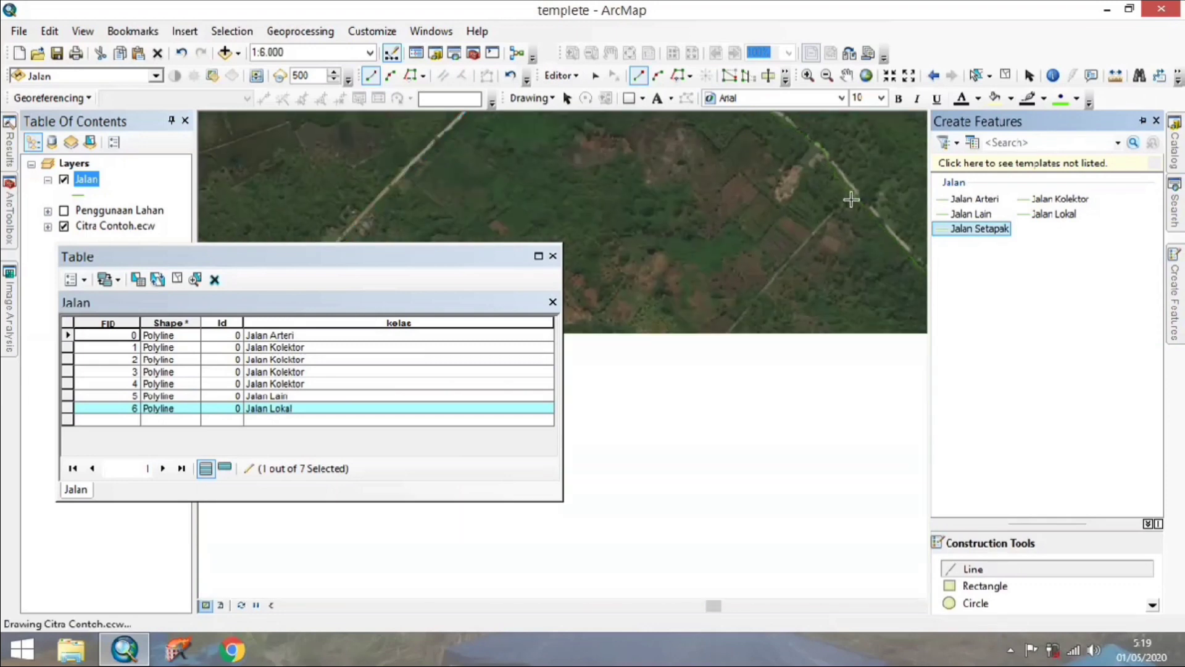
click(853, 196)
click(820, 227)
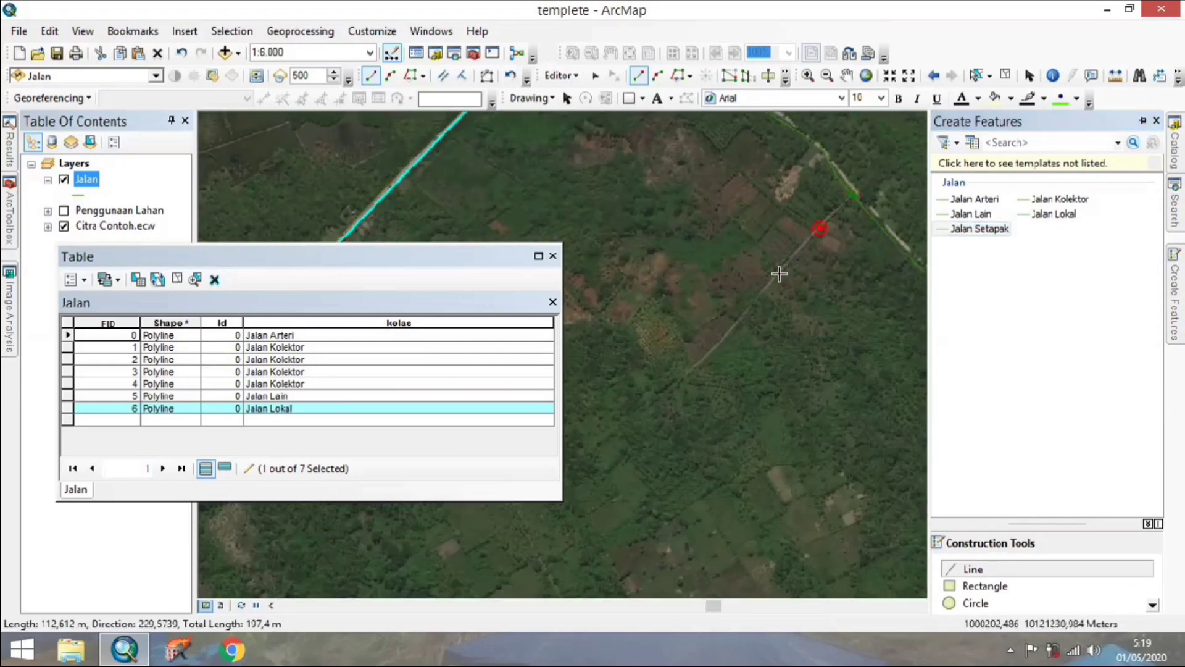
- Trace the Jalan Setapak footpath southwest past the cleared plots and finish it inside the forest
click(776, 271)
click(731, 327)
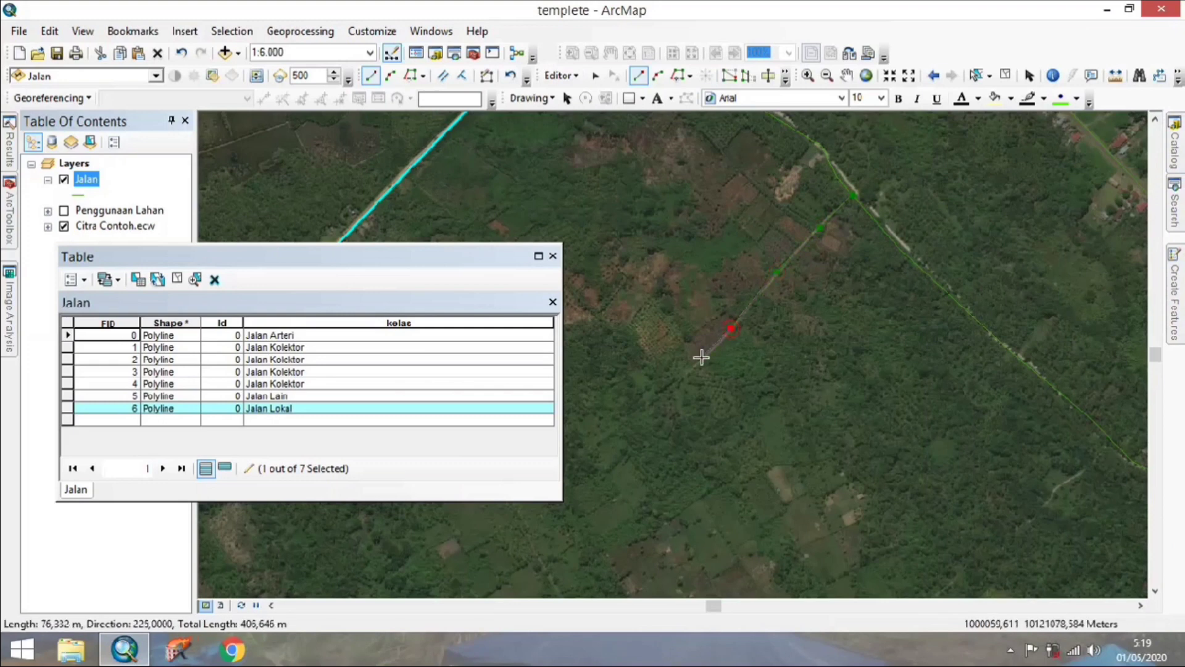
click(701, 357)
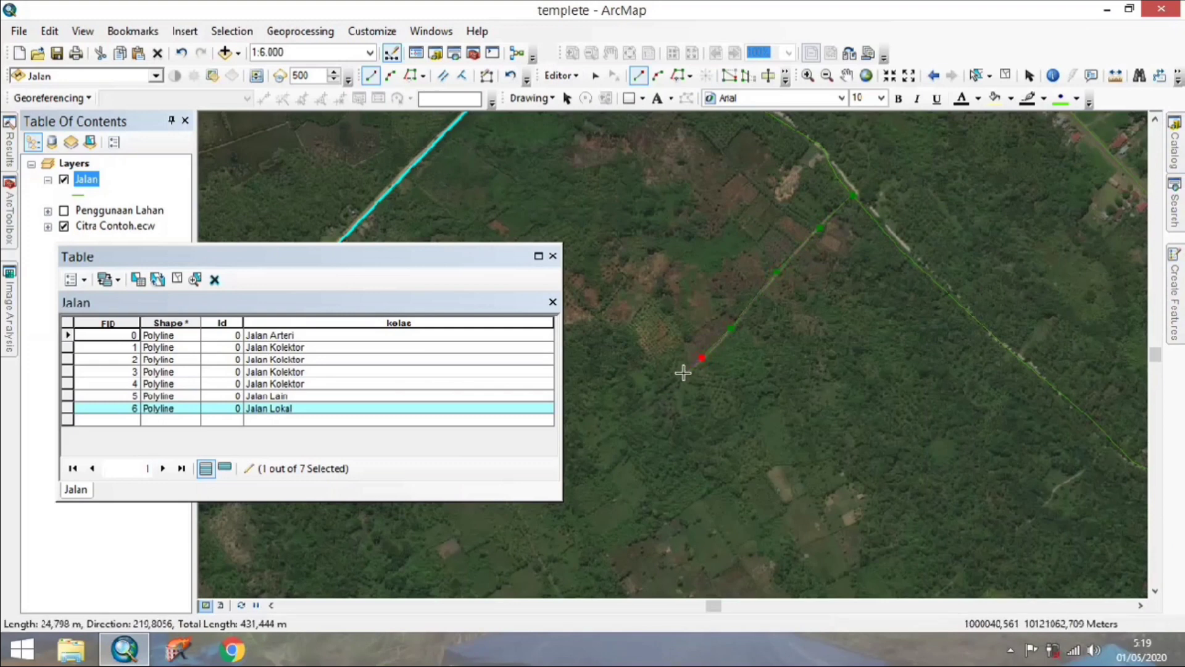
click(672, 382)
double_click(620, 419)
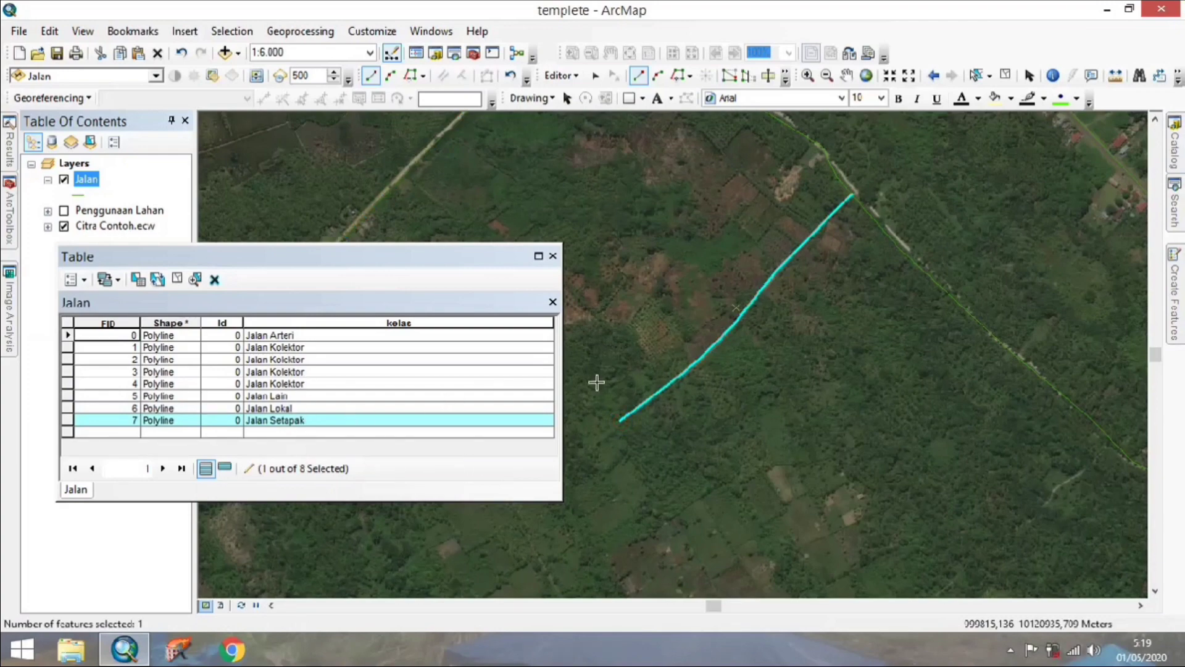
- Save the edits to the Jalan layer and stop the editing session
scroll(658, 380, up, 3)
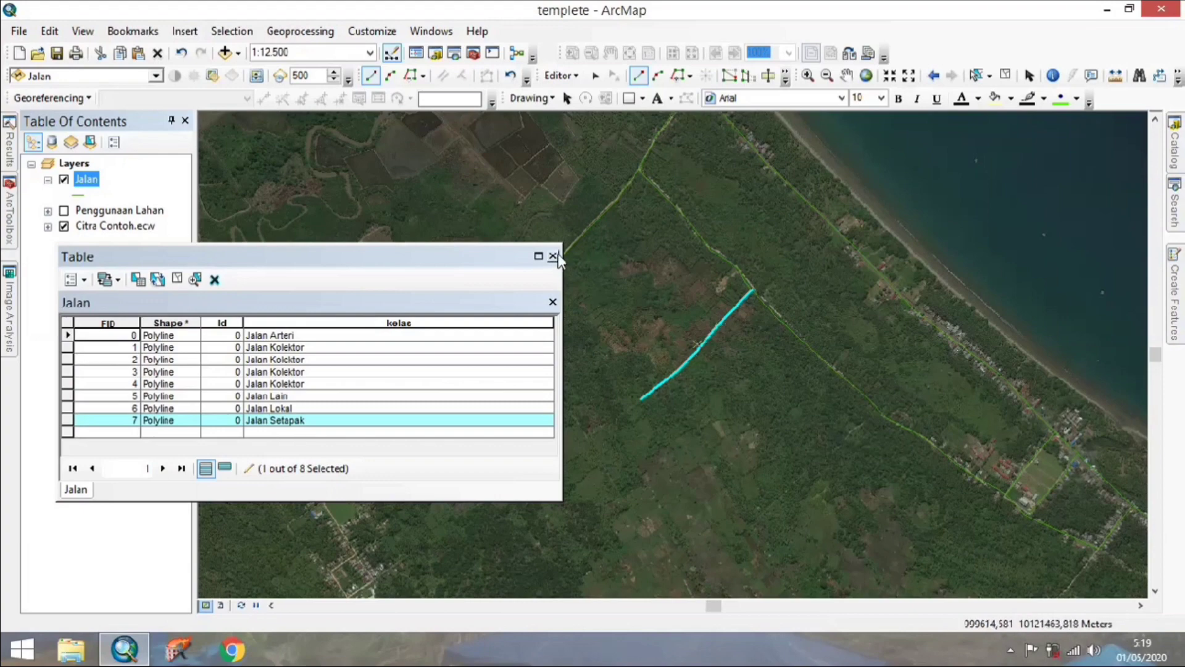
drag(688, 270, 752, 197)
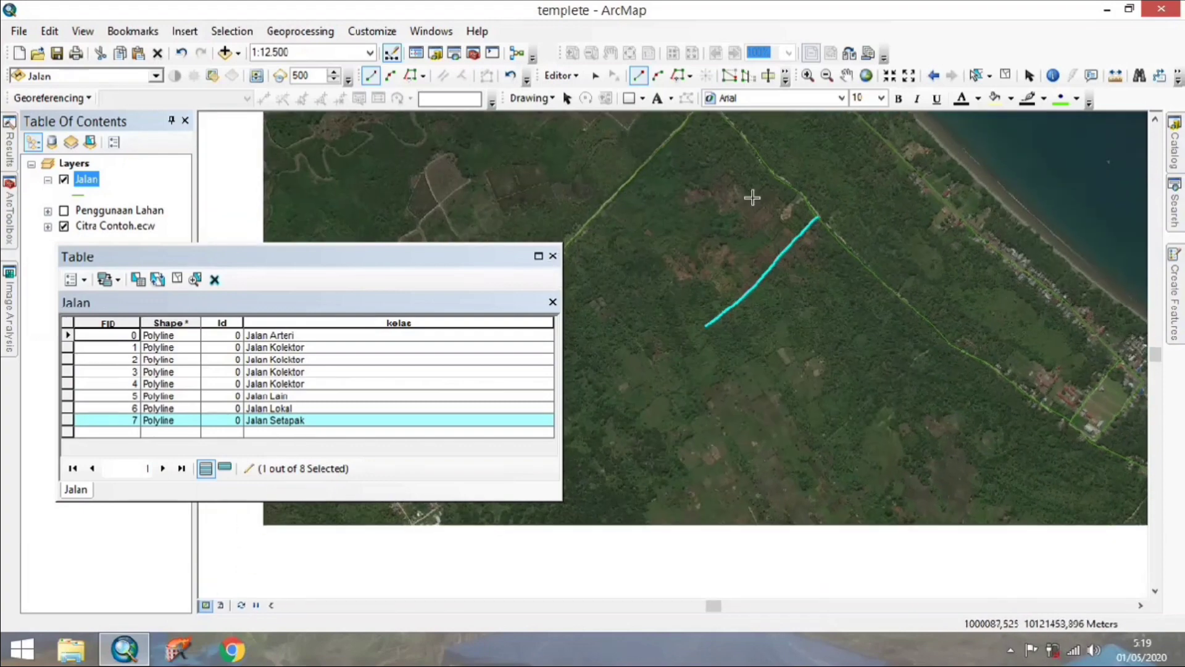
click(573, 79)
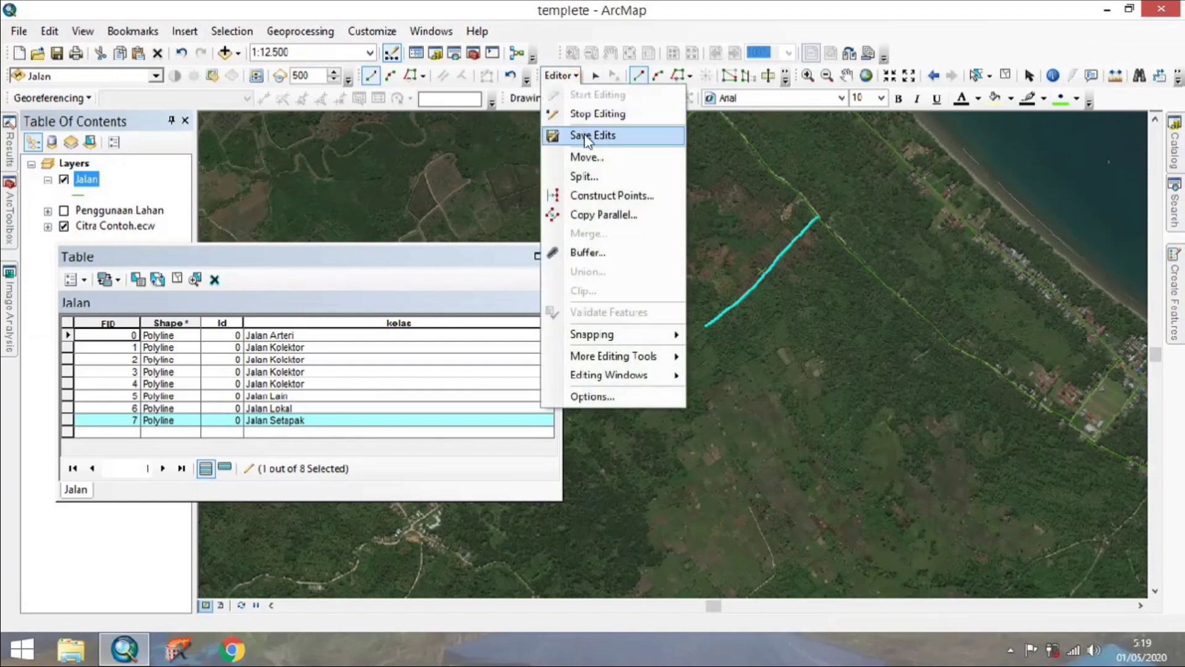
click(584, 132)
click(561, 76)
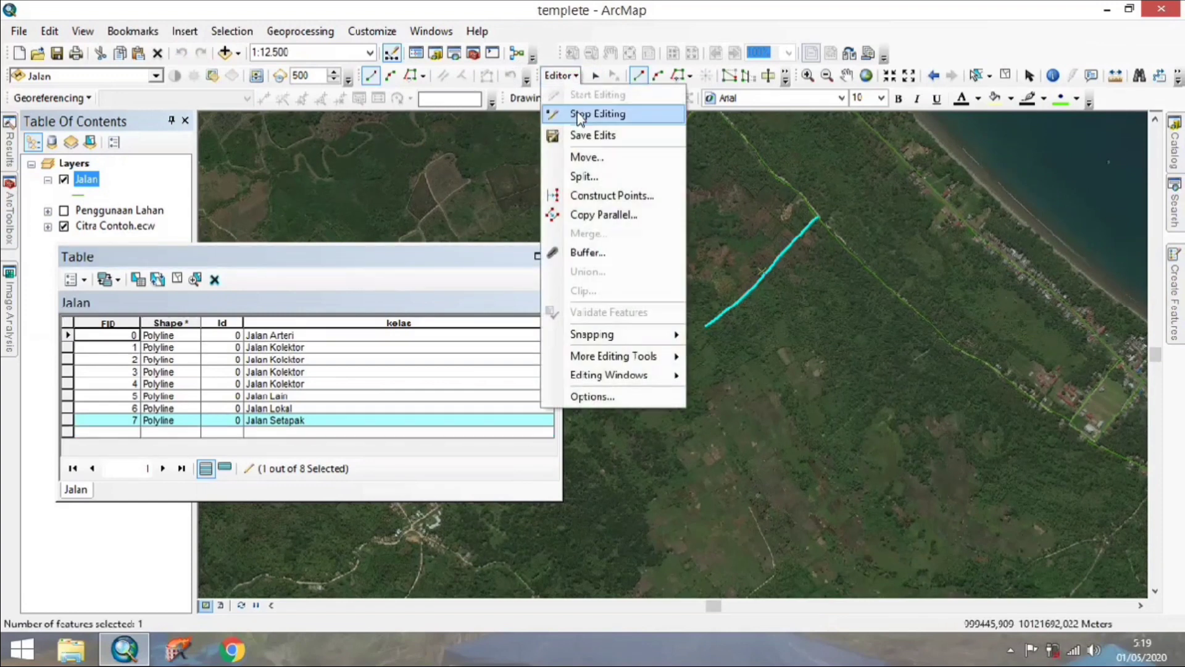
click(604, 112)
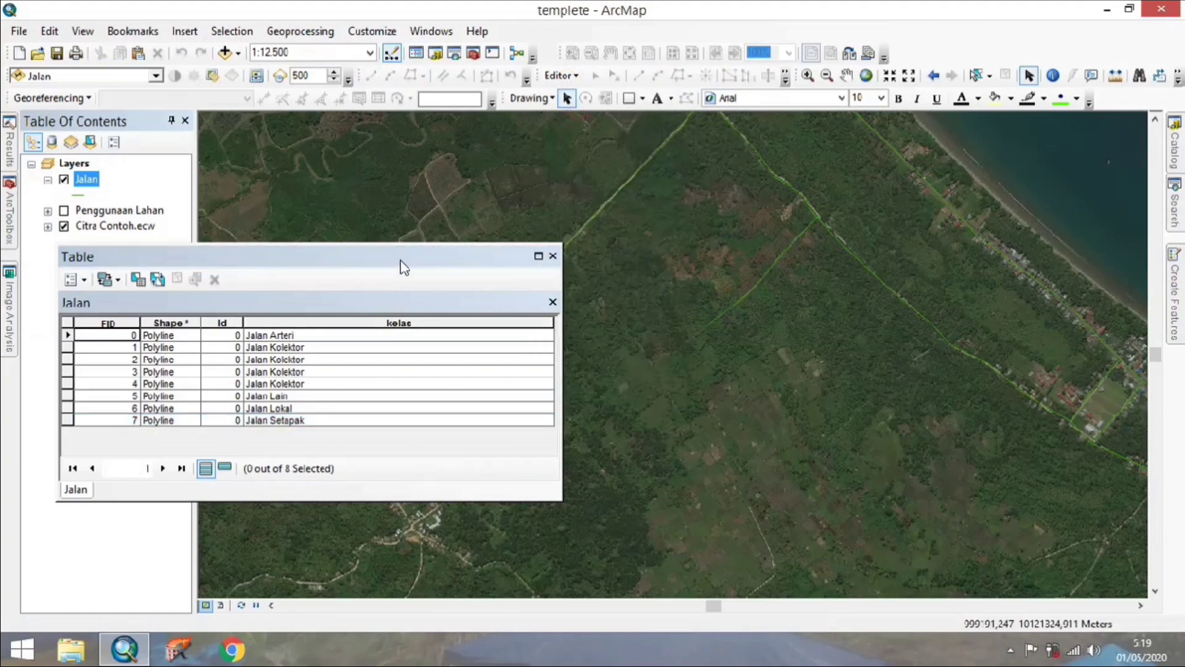
- Symbolize the Jalan layer by unique values of the kelas field, adding all values and excluding <all other values>
drag(405, 267, 577, 256)
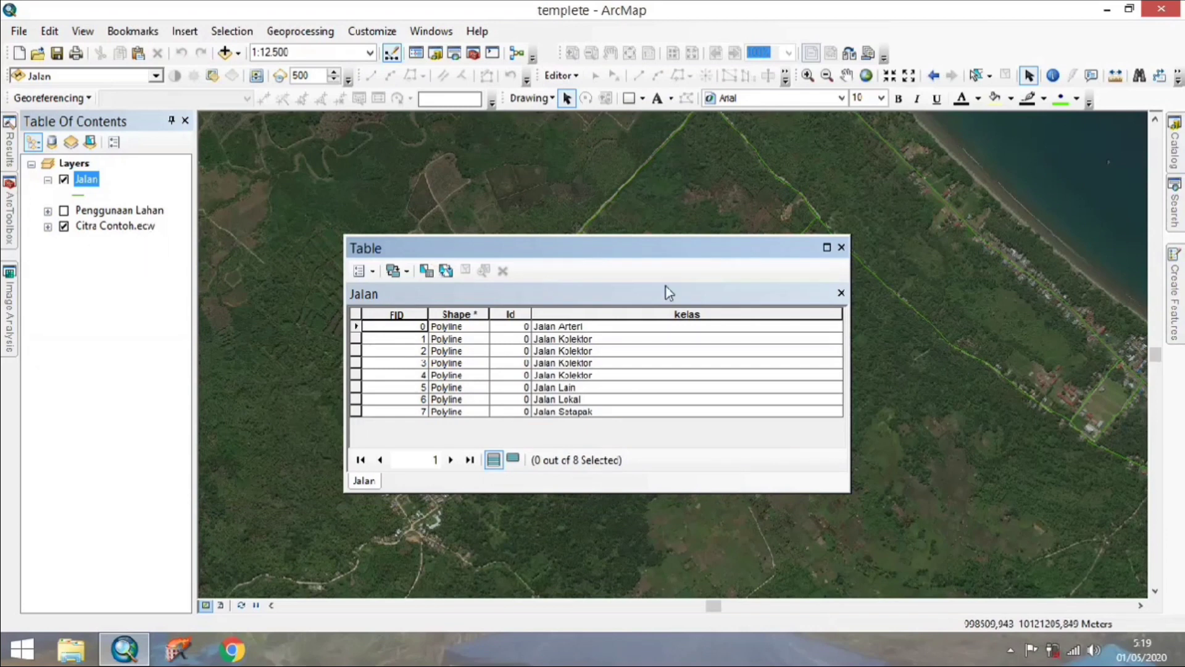
drag(686, 249, 715, 320)
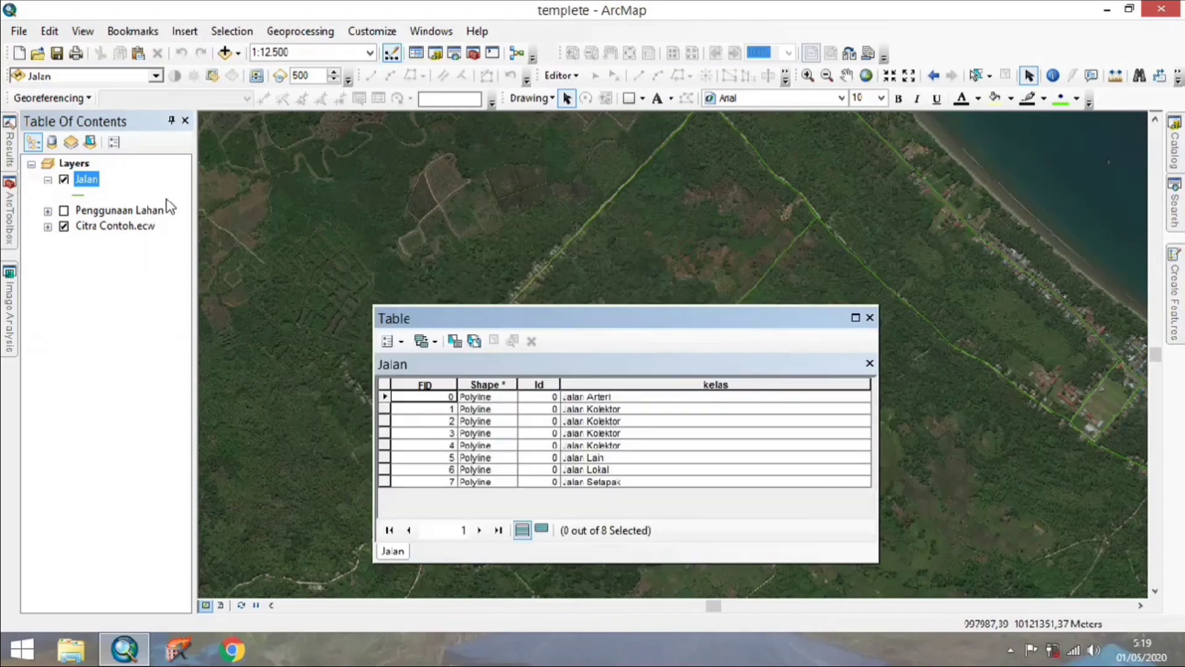
right_click(81, 184)
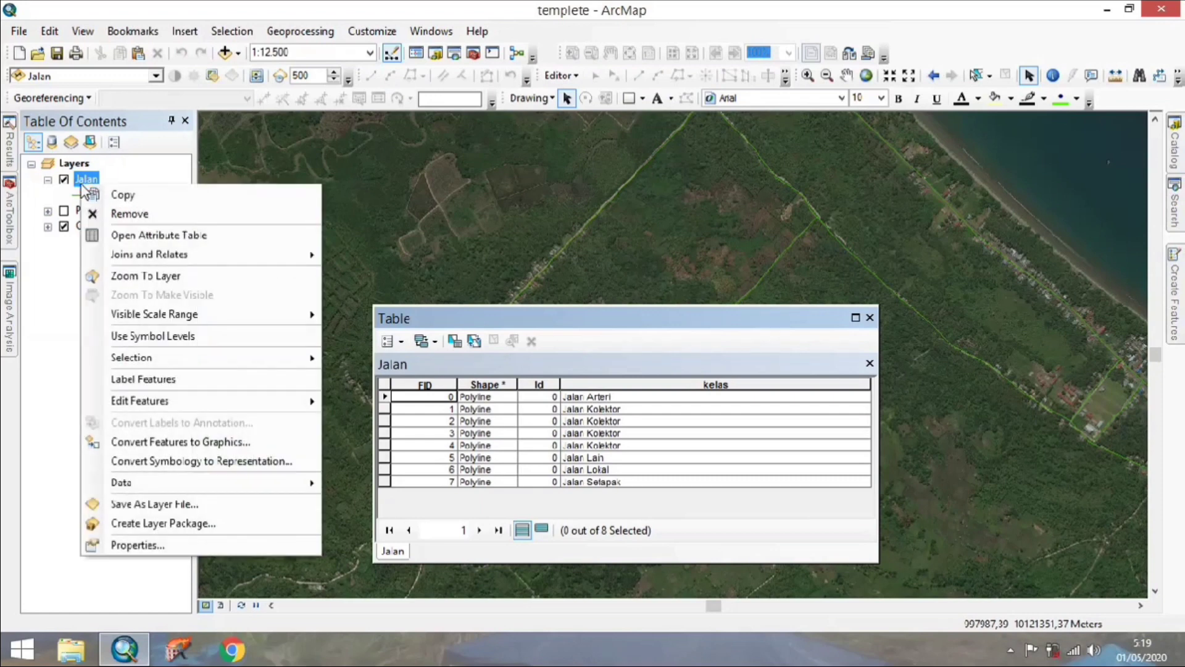
click(138, 545)
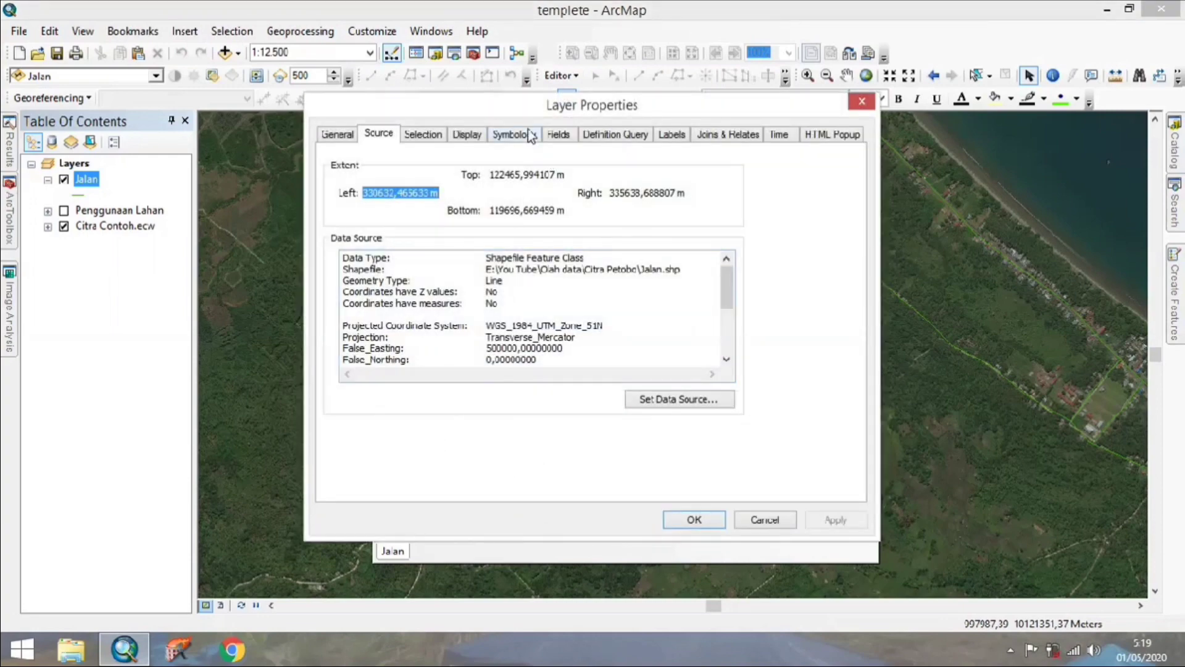
click(522, 137)
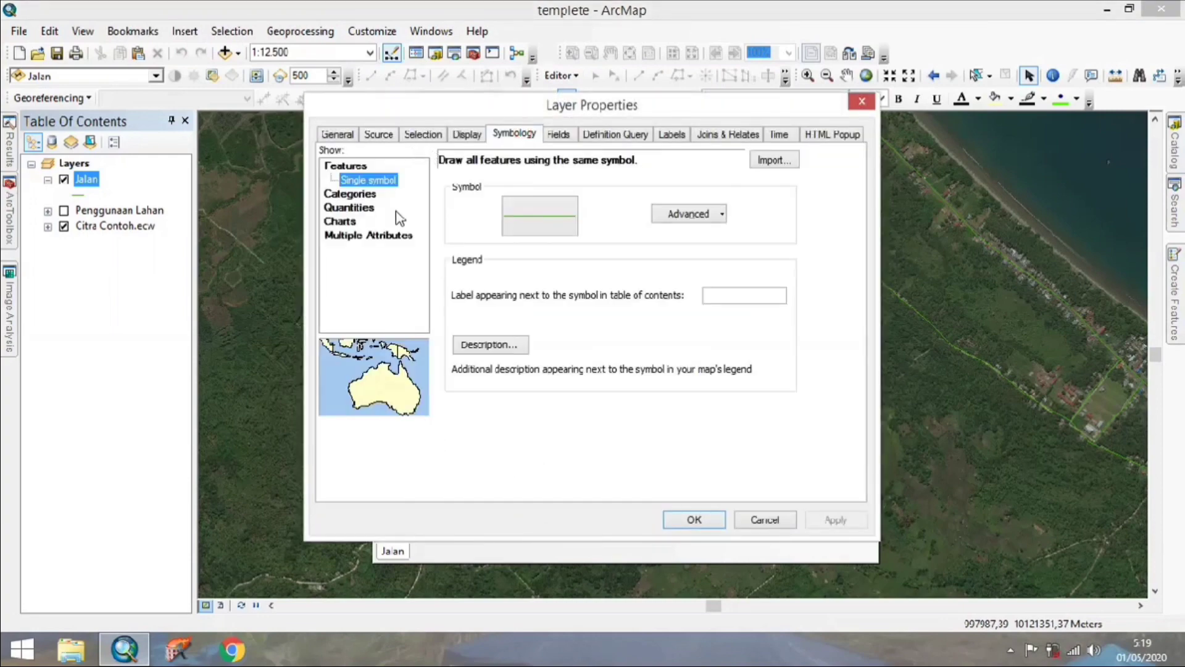
click(347, 194)
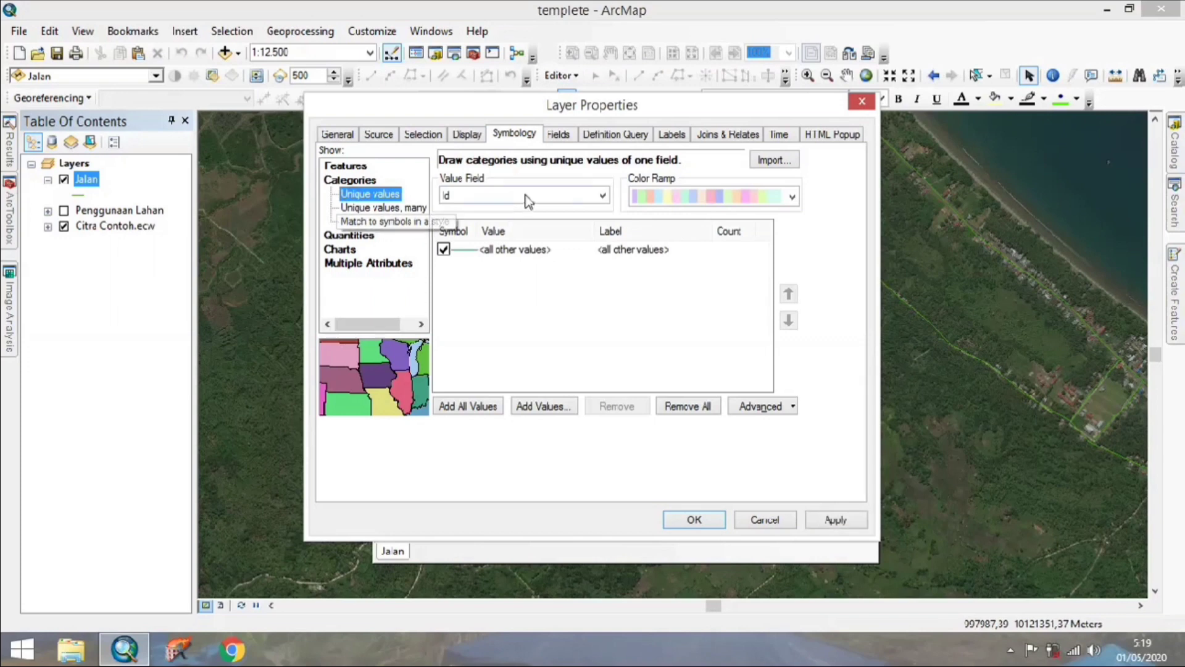
click(525, 195)
click(464, 223)
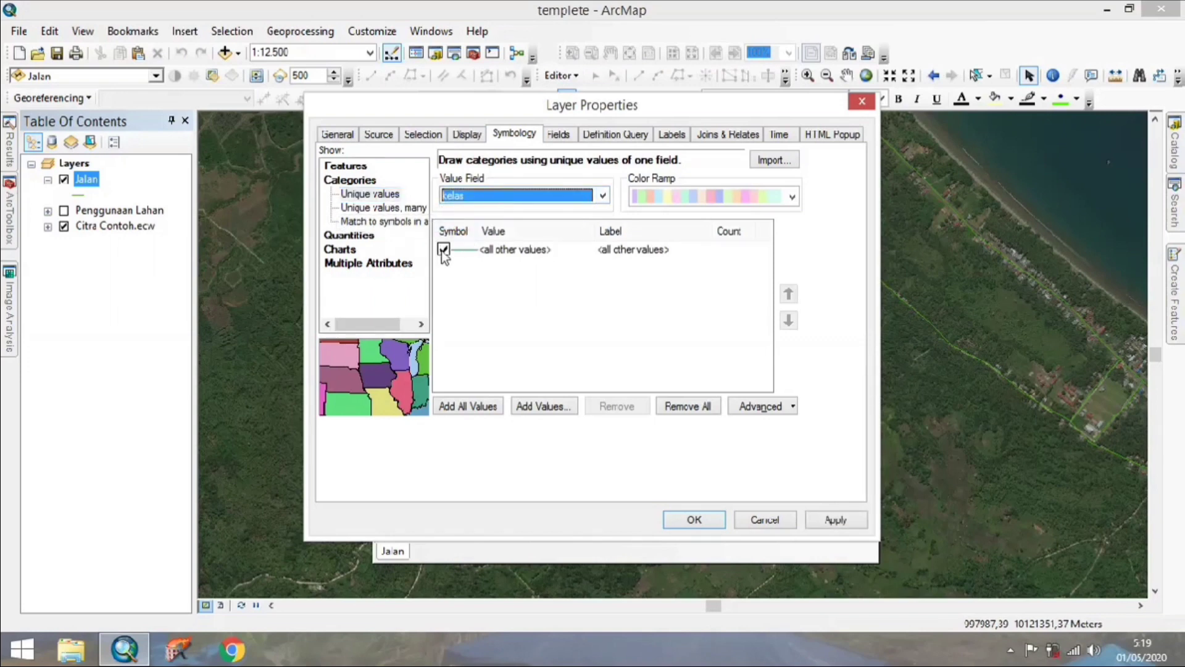
click(444, 250)
click(457, 409)
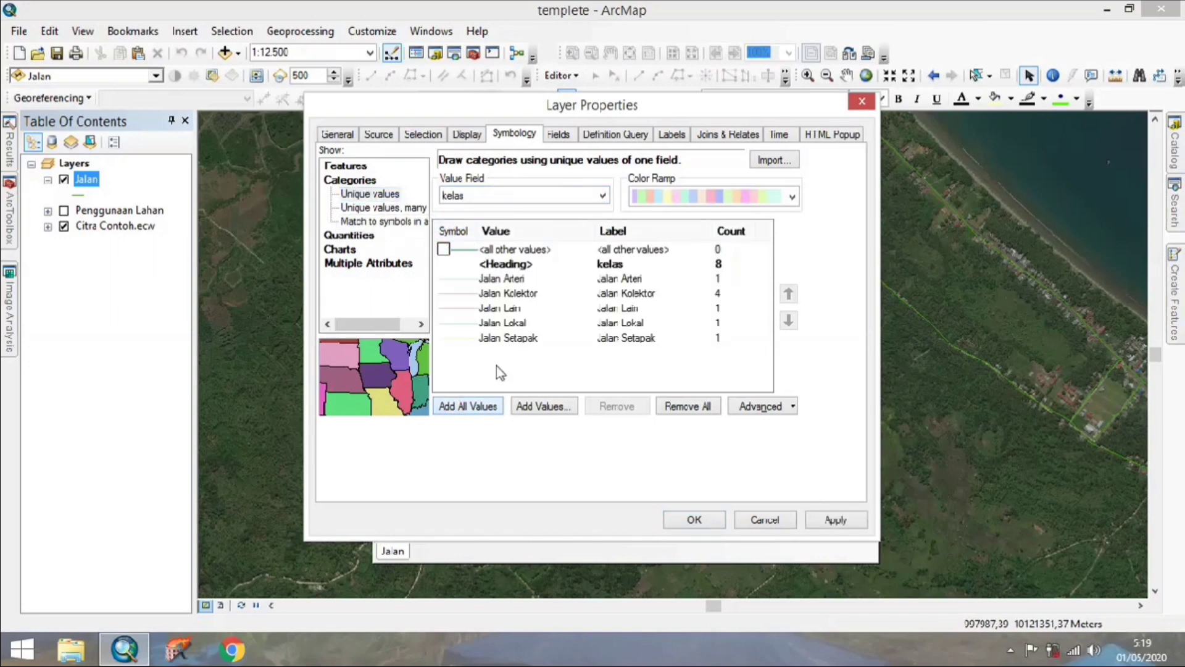
- Apply a darker multicolour ramp to the road classes and accept the layer's new symbology
click(704, 205)
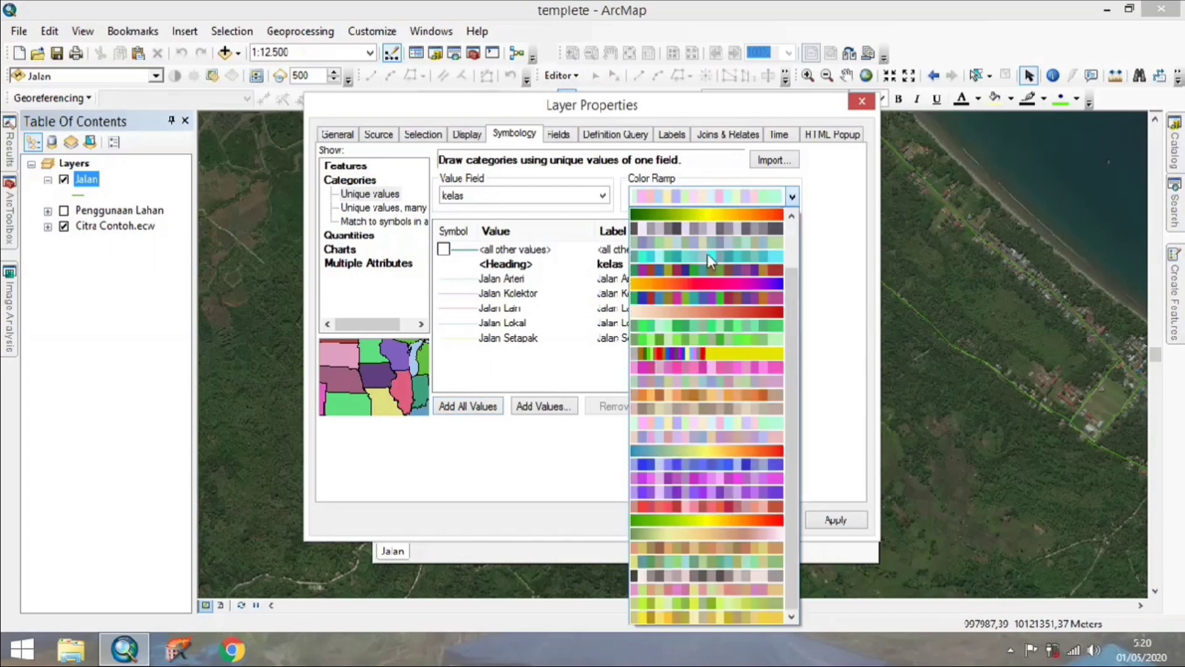
click(702, 272)
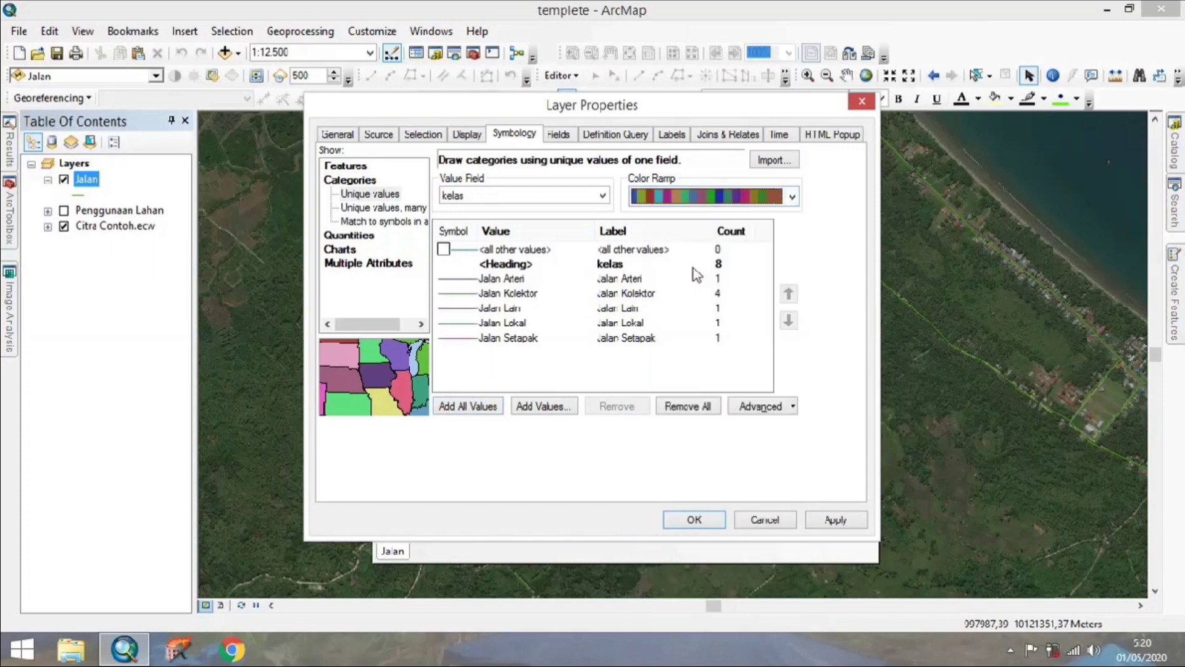
click(691, 520)
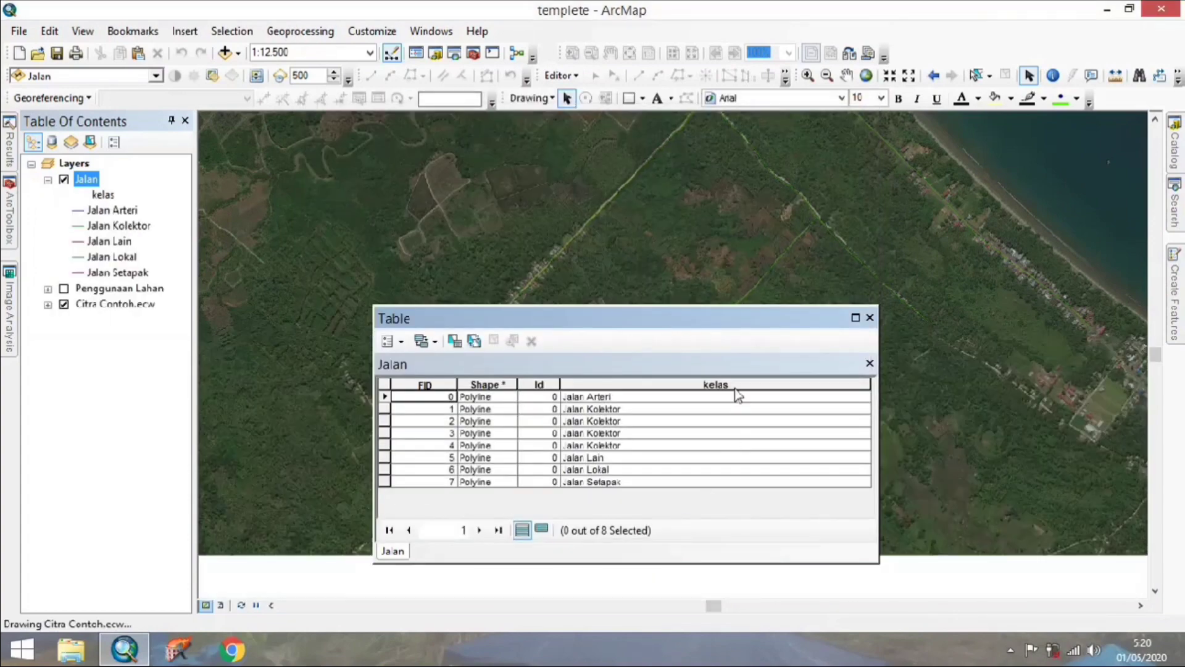
- Examine the symbolized roads across the satellite image against the kelas values in the Jalan attribute table, and close the table
drag(764, 314, 439, 284)
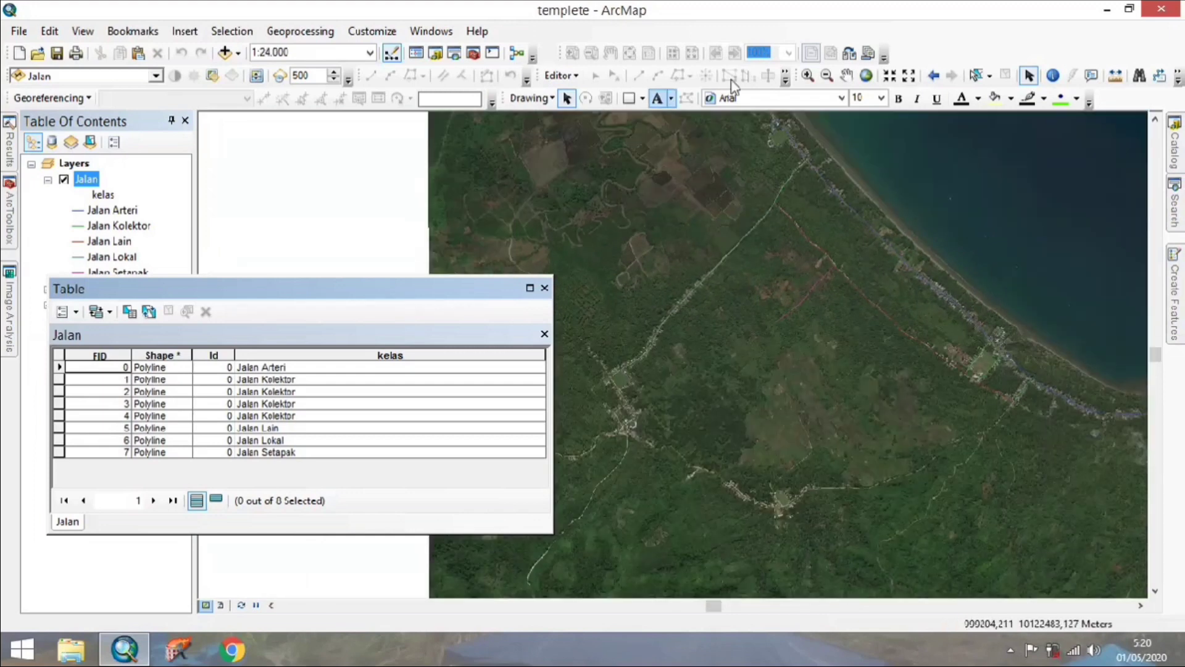
click(849, 75)
drag(956, 437, 786, 402)
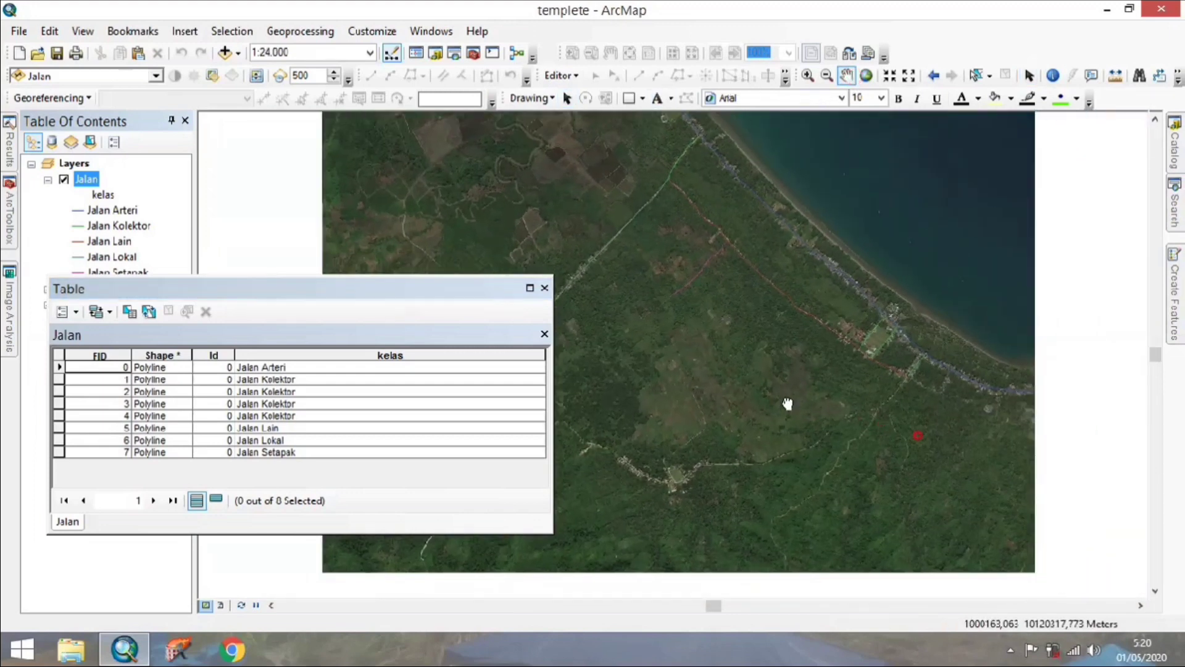
drag(957, 417, 906, 428)
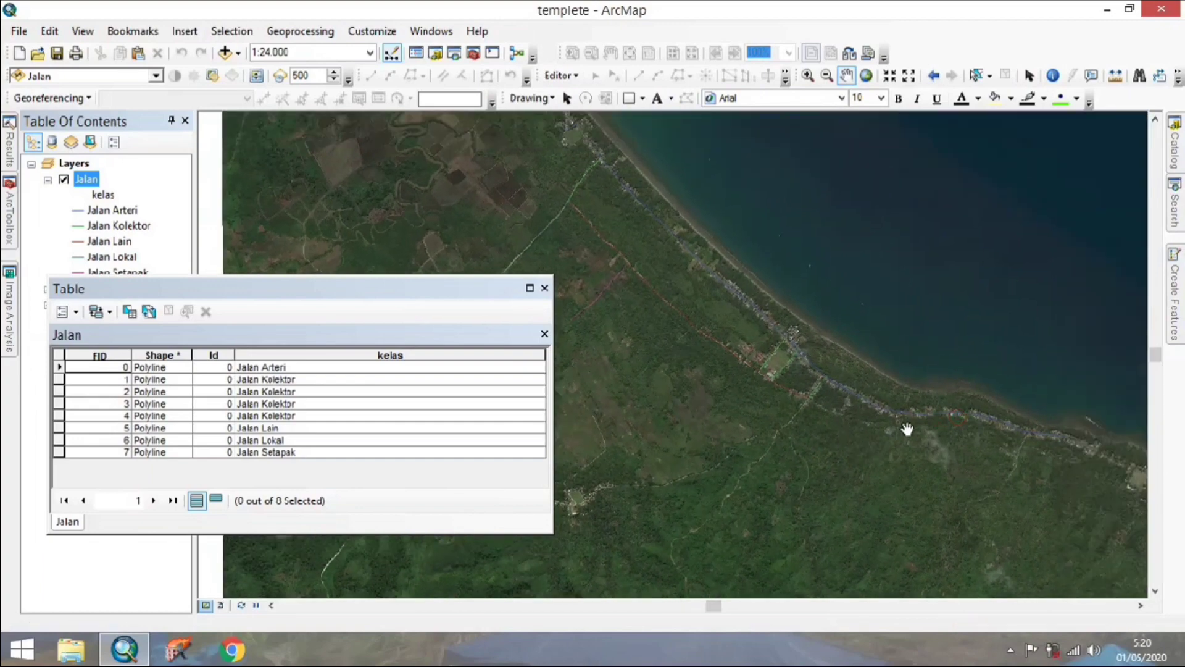
scroll(794, 402, up, 2)
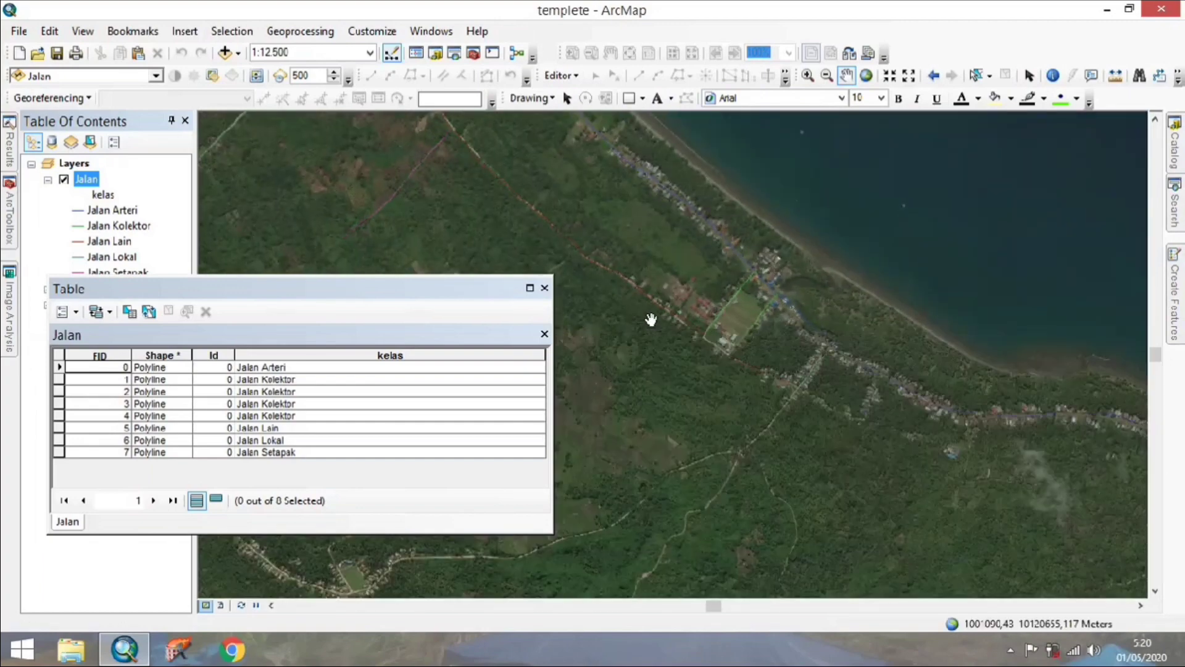
drag(648, 318, 859, 307)
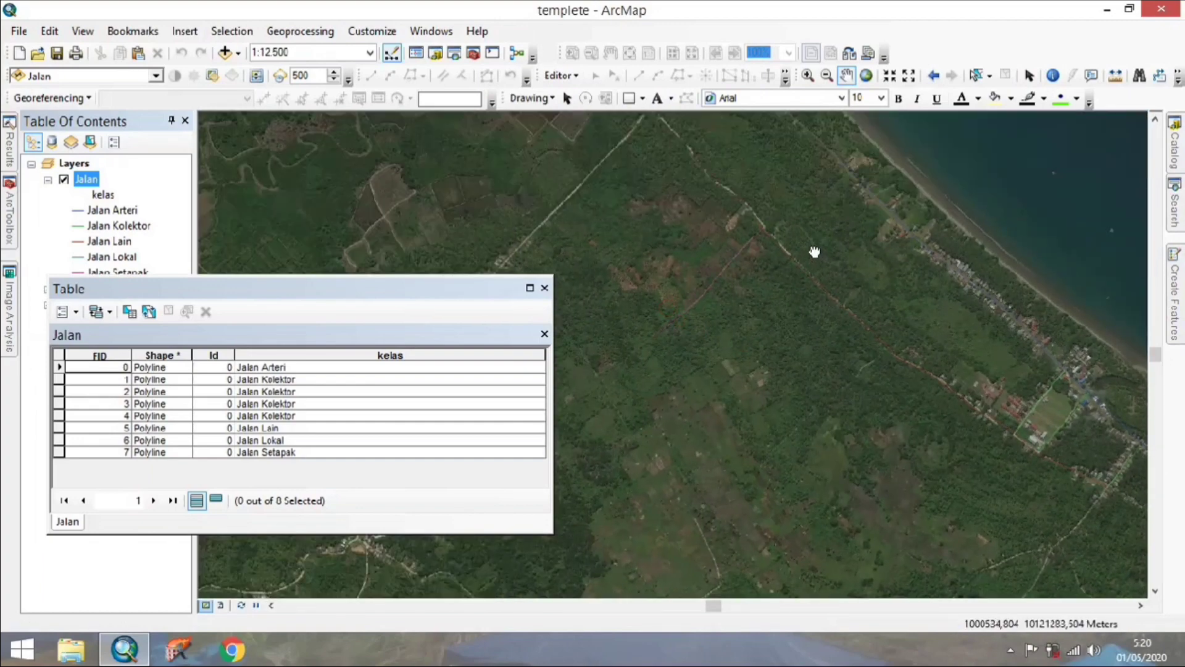
drag(783, 315, 824, 295)
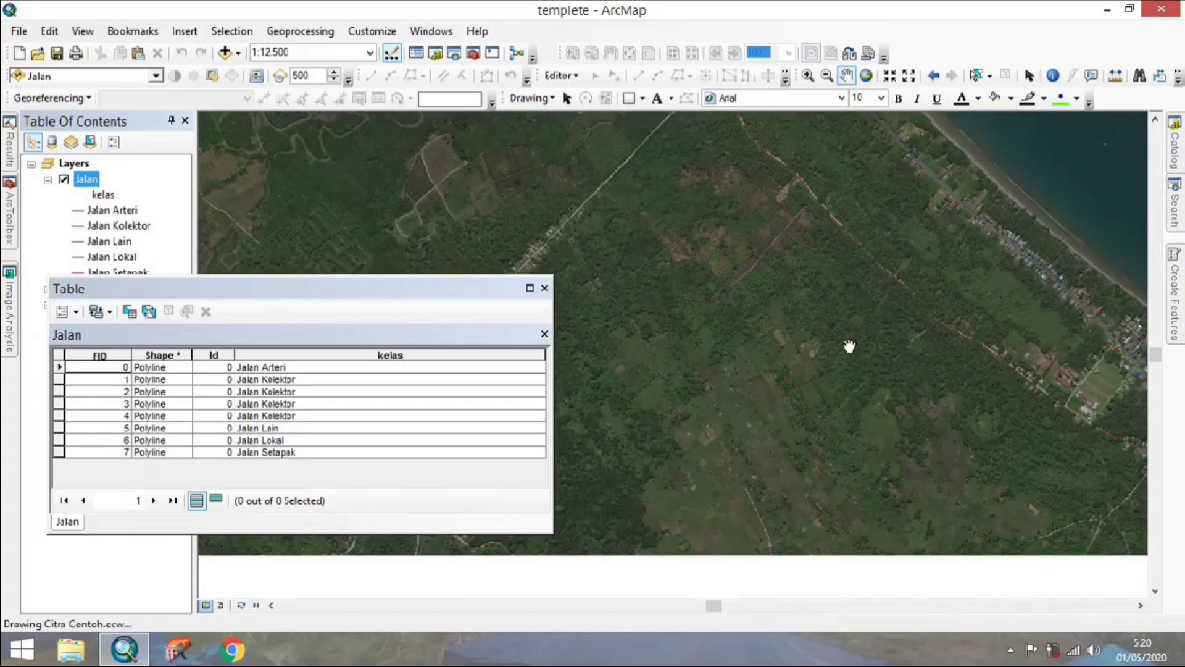
scroll(845, 326, up, 1)
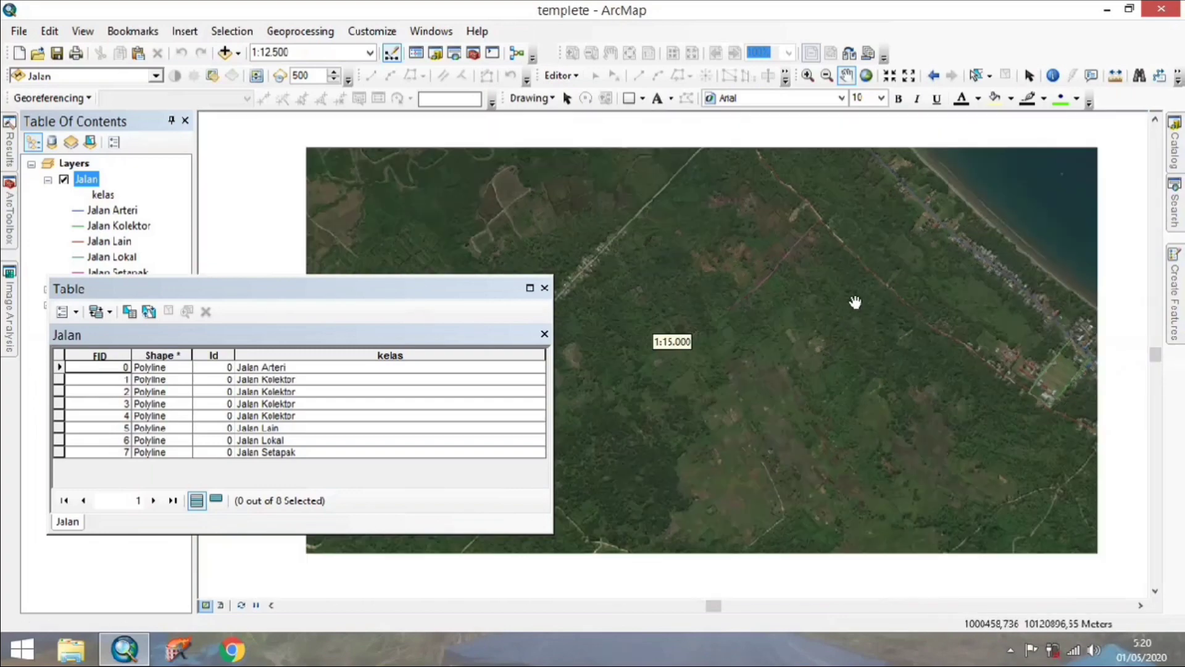
drag(339, 296, 475, 264)
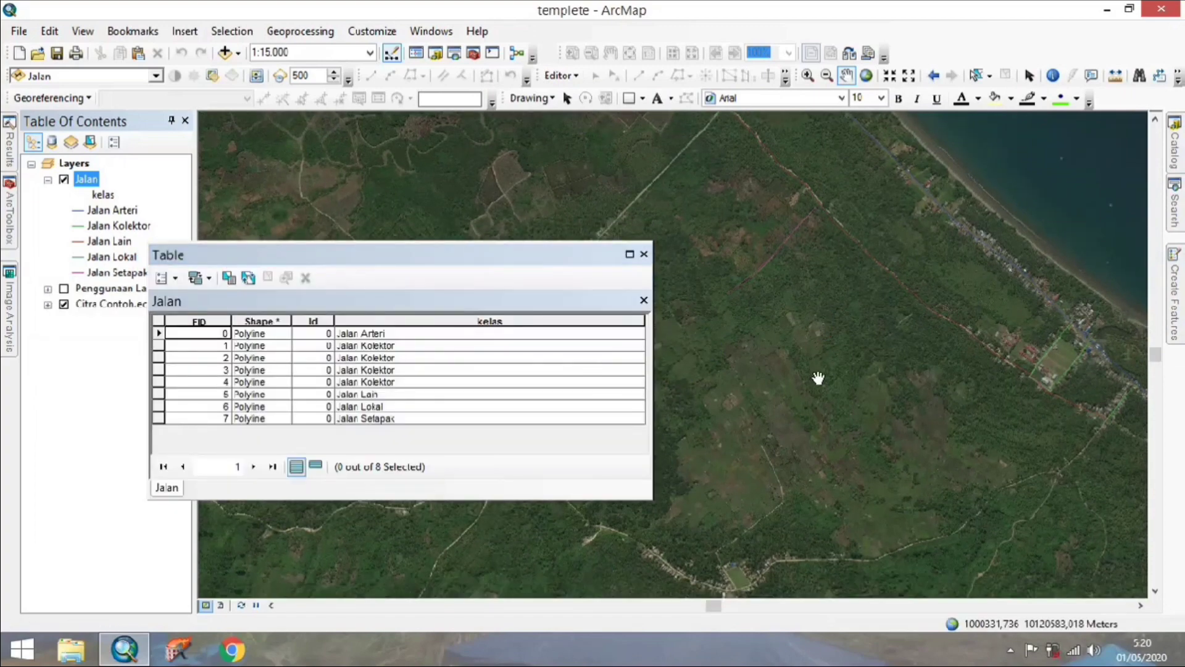
scroll(743, 387, up, 2)
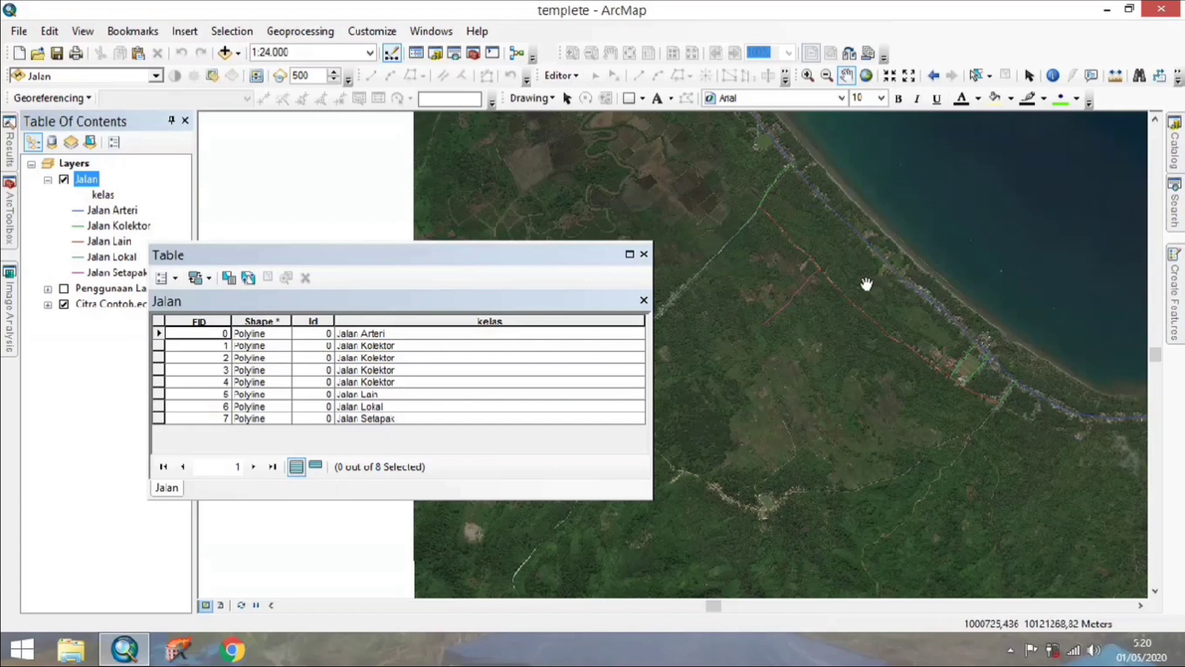
drag(867, 373, 758, 310)
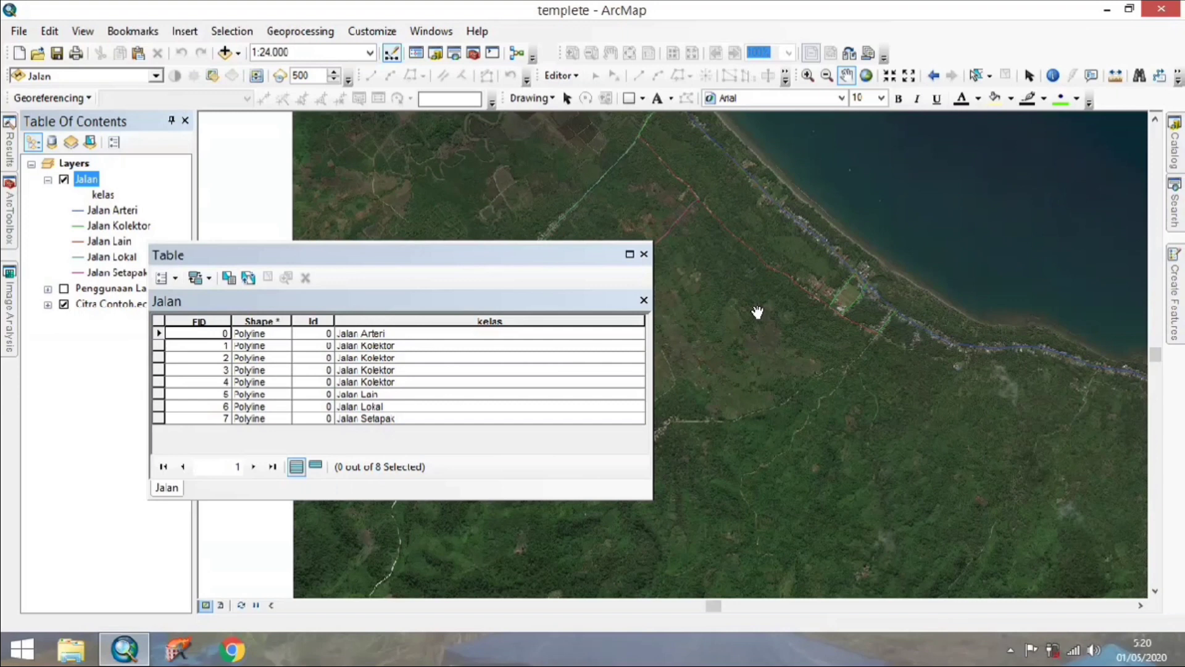
drag(877, 309, 843, 312)
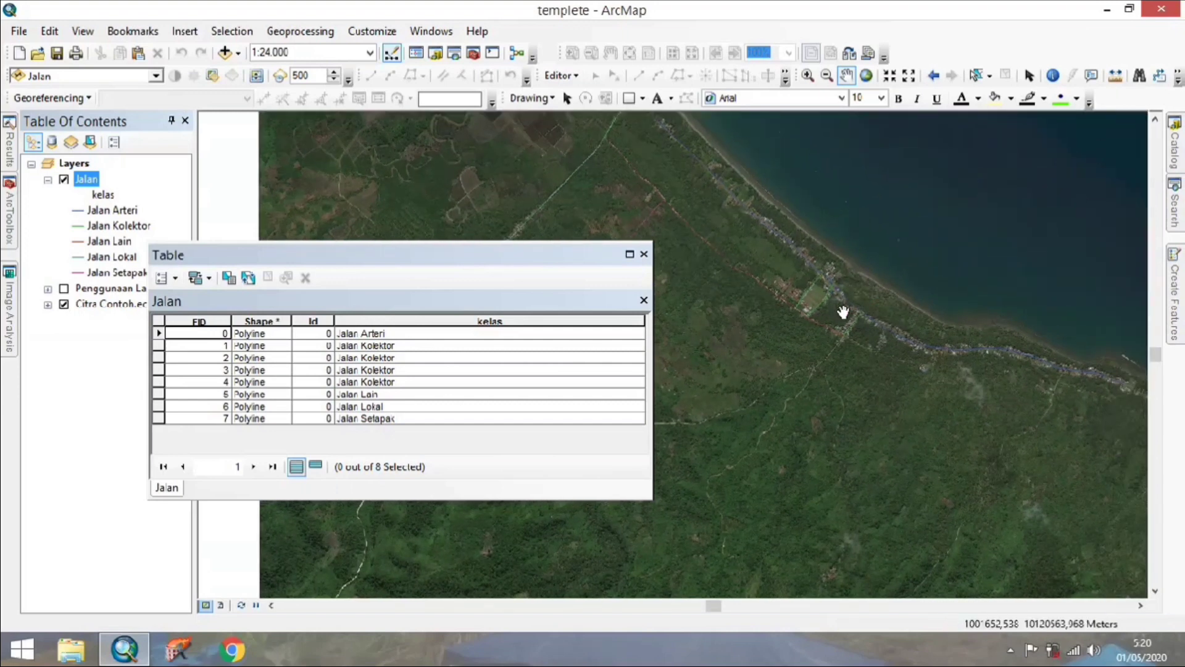
scroll(843, 311, up, 1)
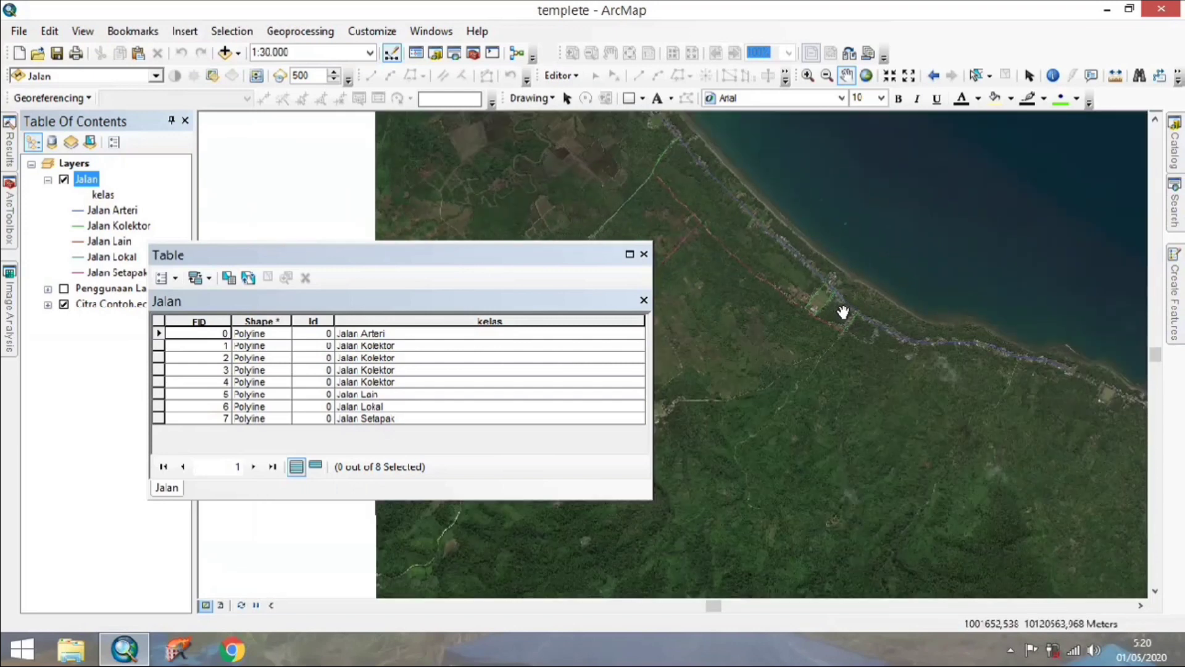
drag(815, 317, 816, 334)
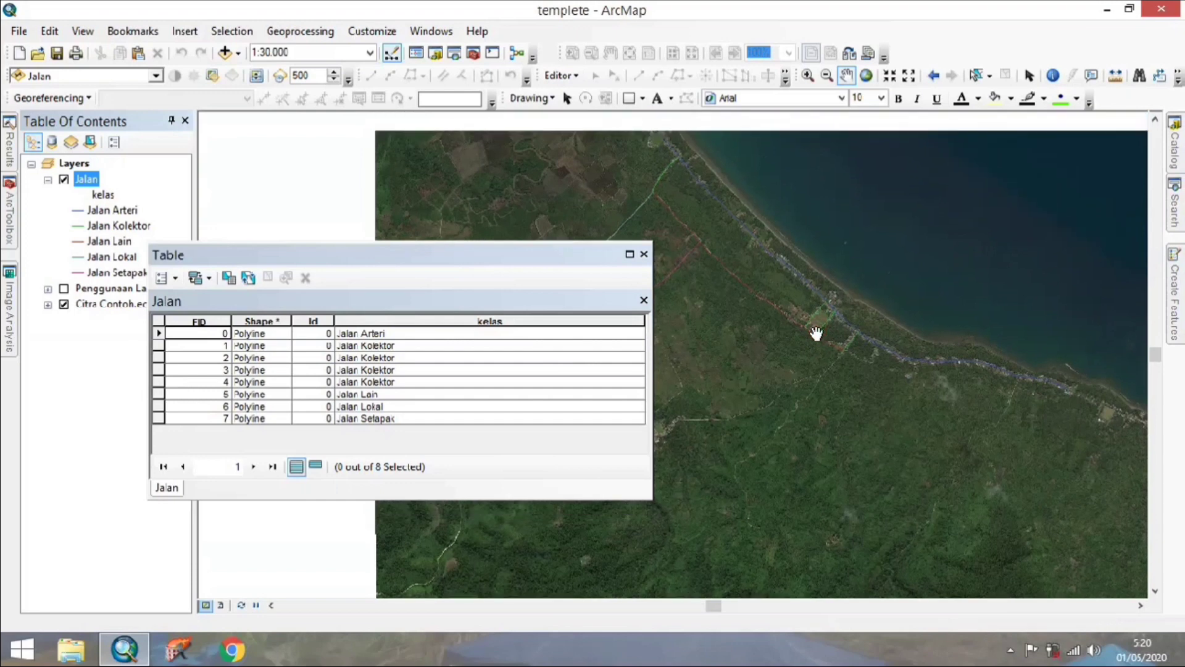
click(644, 254)
- Hide the Jalan layer and make the Penggunaan Lahan layer visible over the satellite image
drag(988, 423, 862, 413)
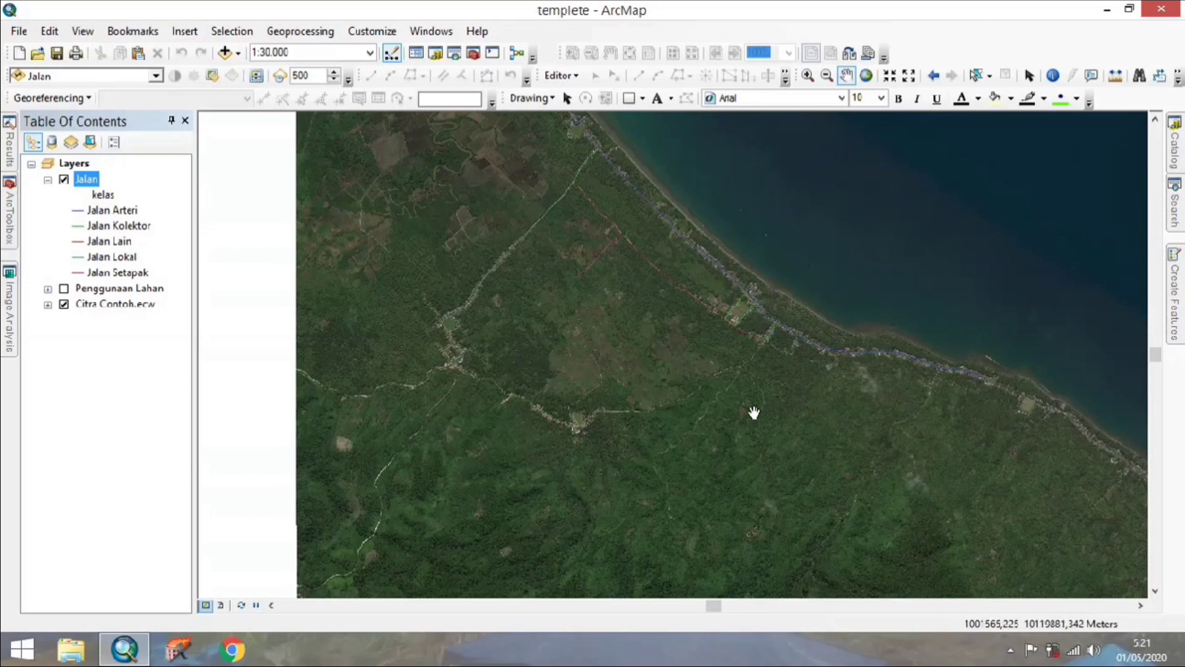
drag(754, 412, 733, 389)
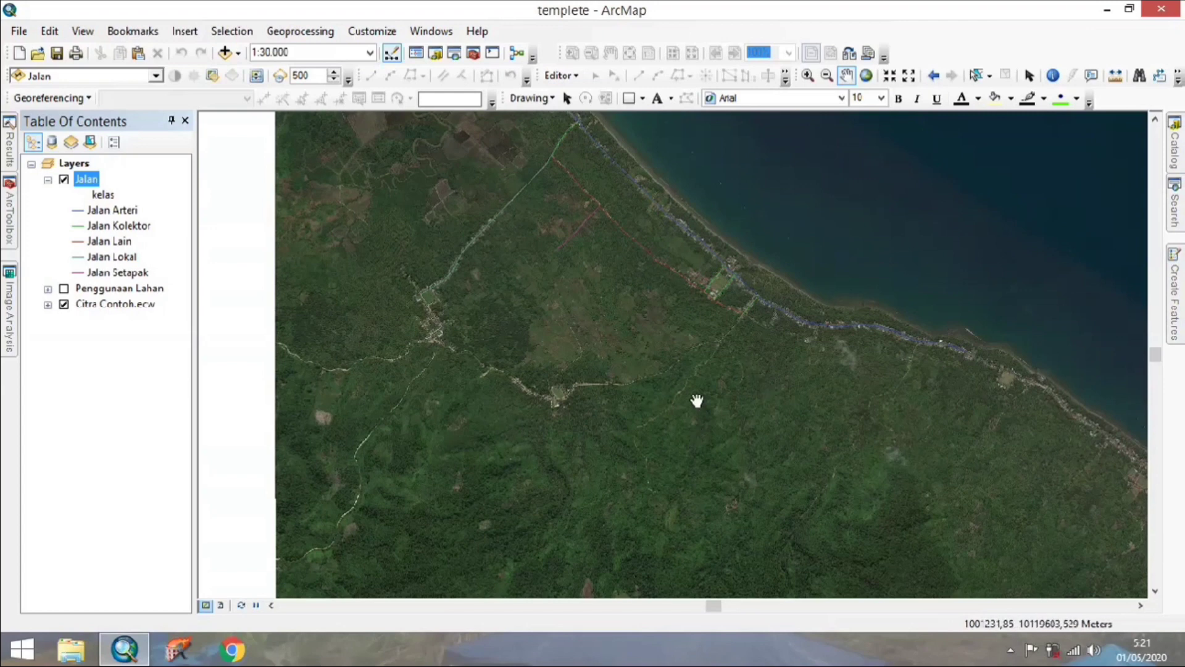
click(64, 179)
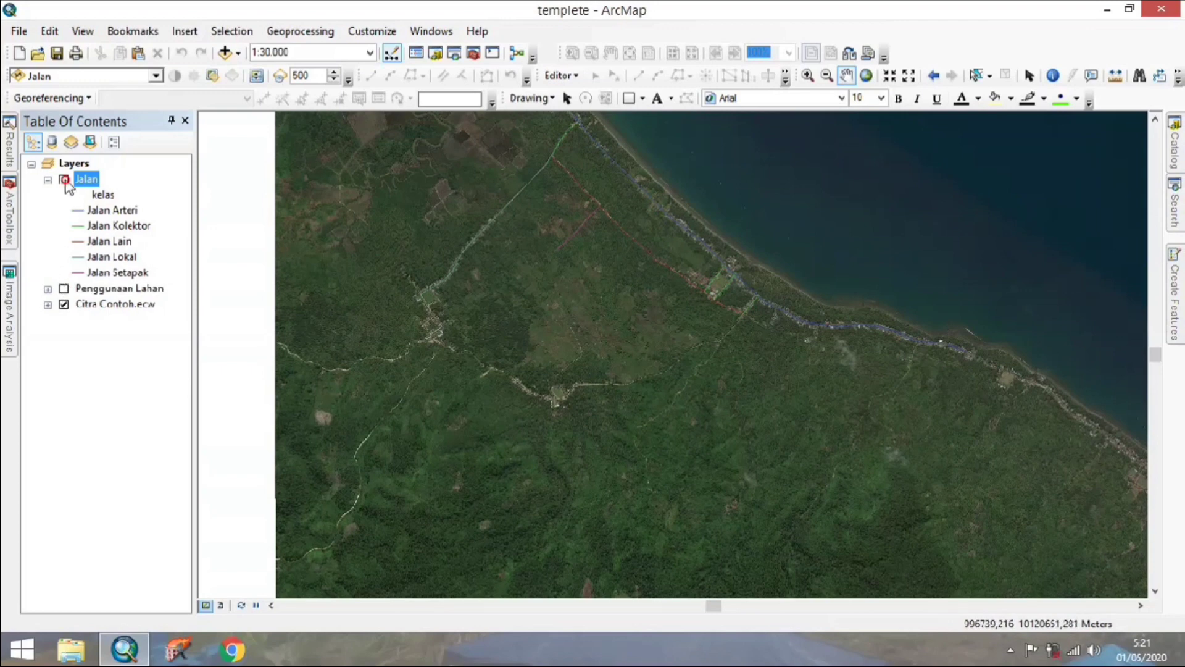
click(64, 289)
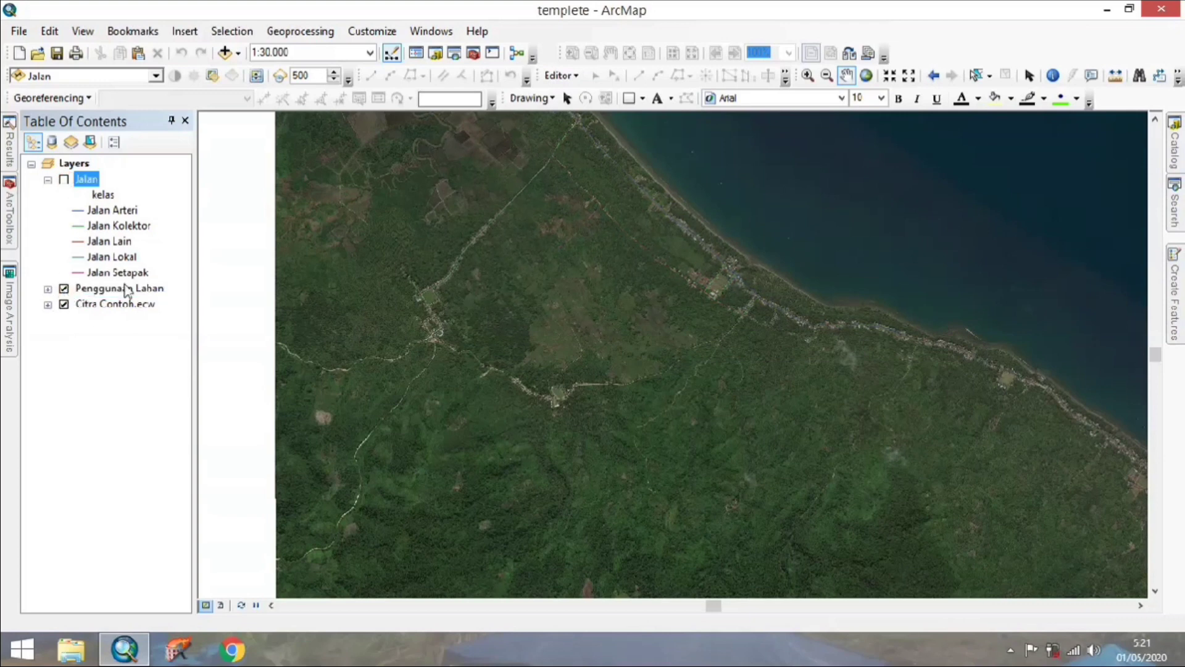
drag(729, 280, 723, 349)
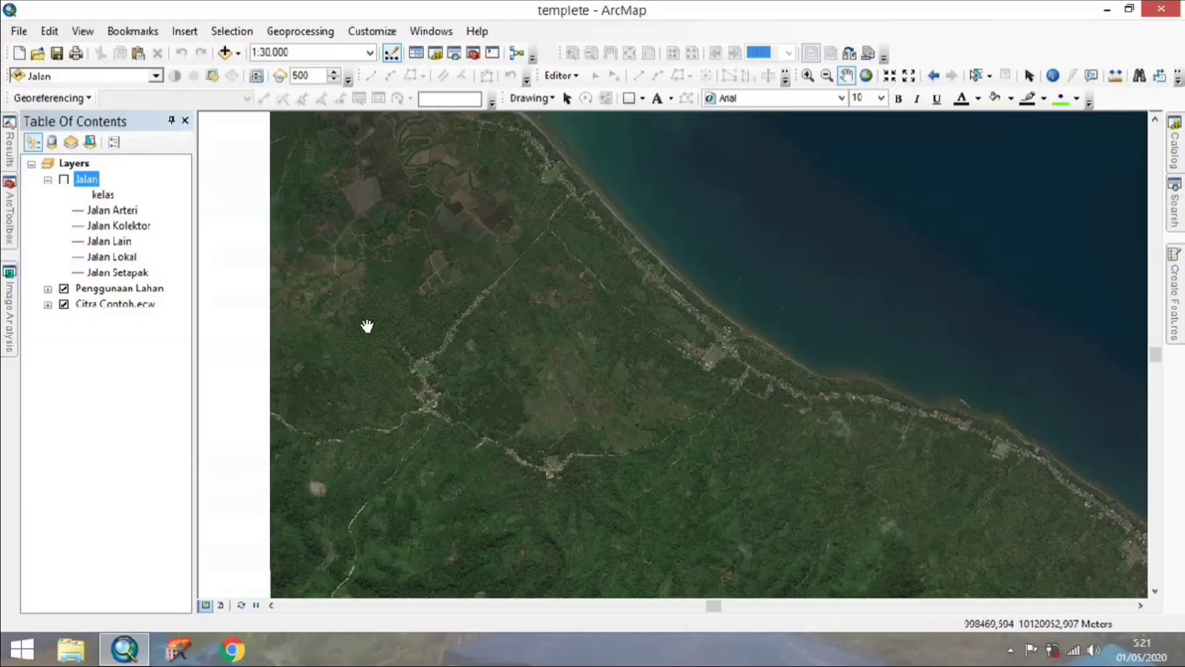
- Add a Text field named Penggunaan to the Penggunaan Lahan attribute table and close the table
click(147, 291)
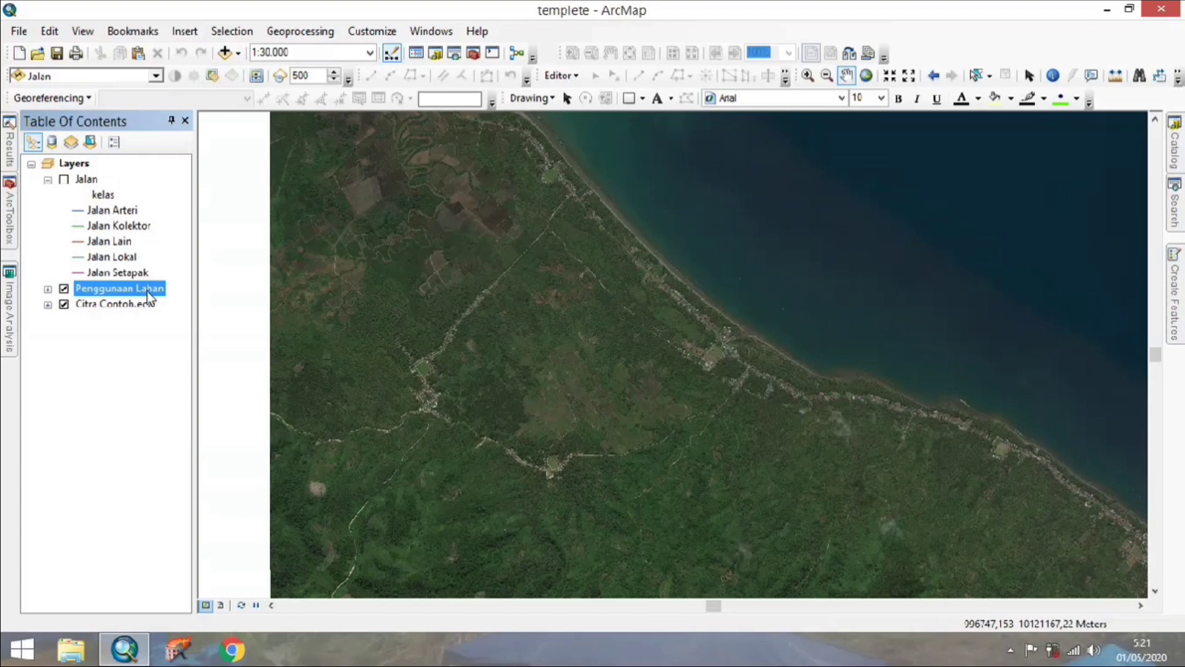
right_click(147, 291)
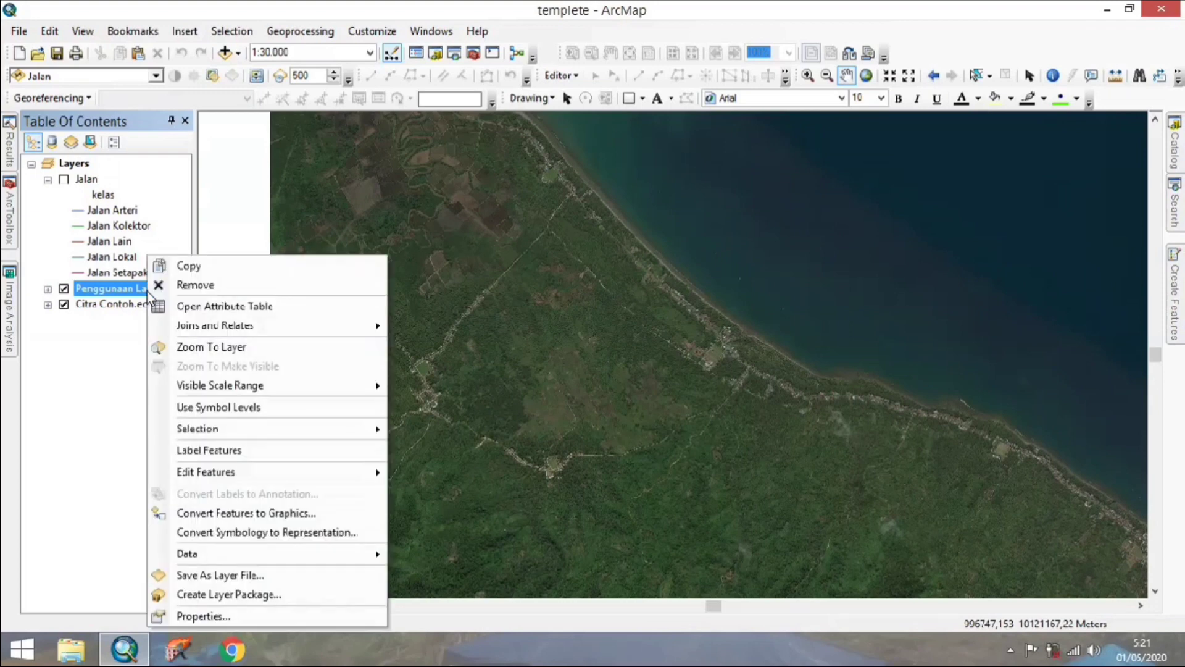
click(181, 305)
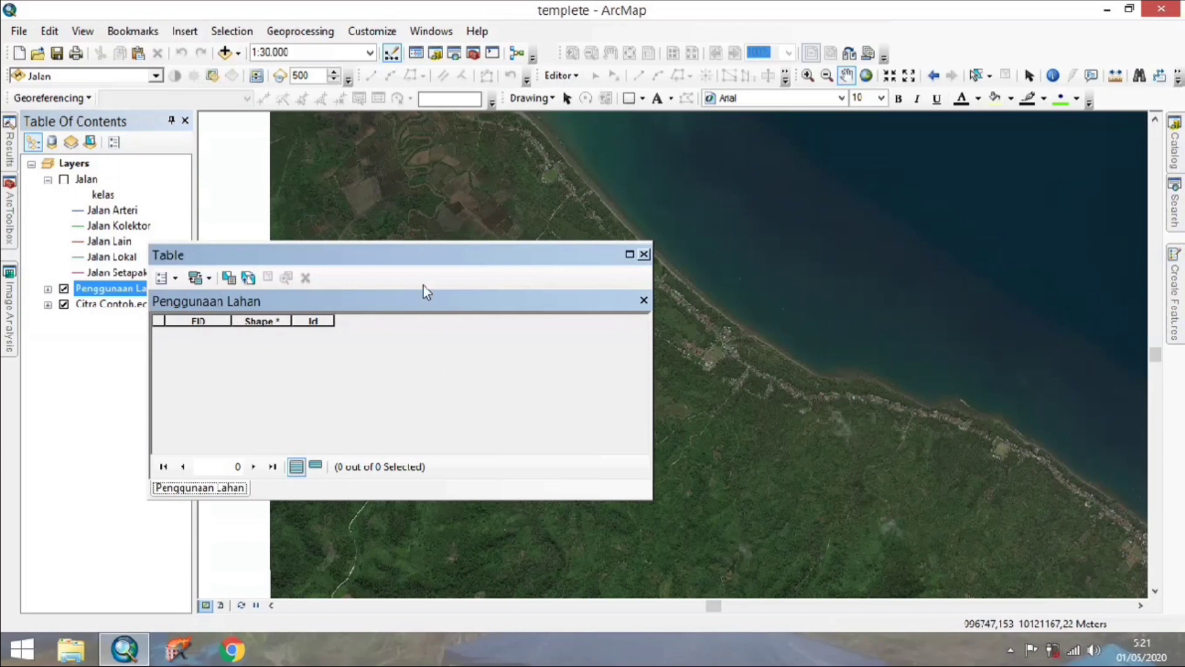
drag(379, 260, 509, 182)
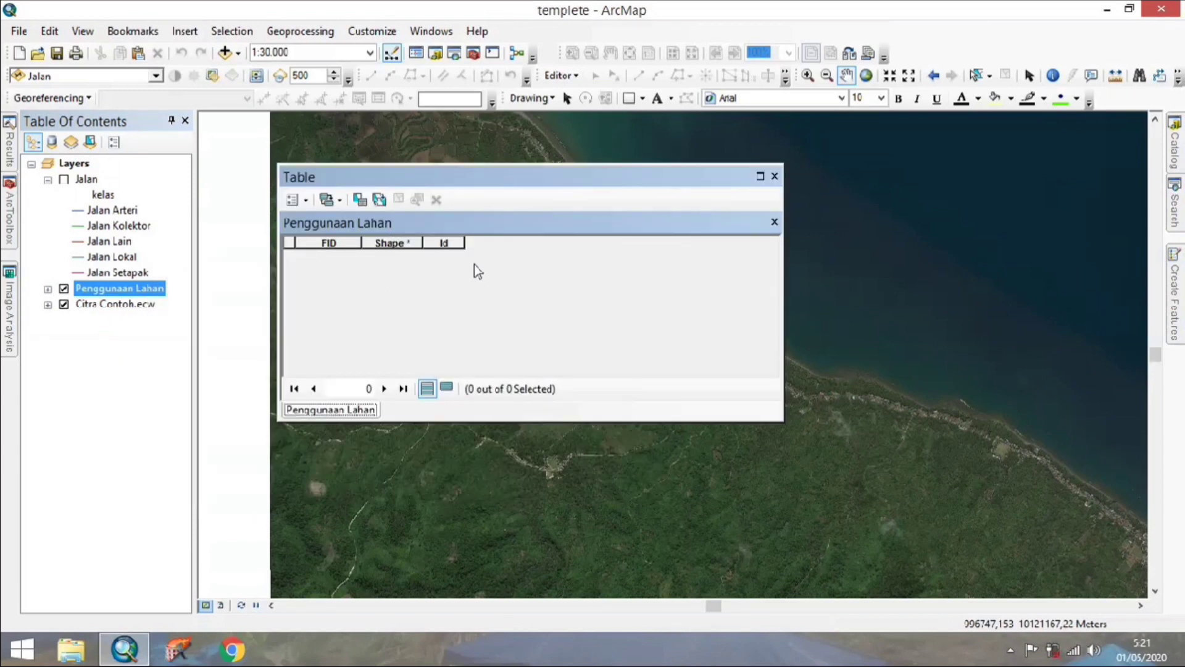
click(308, 201)
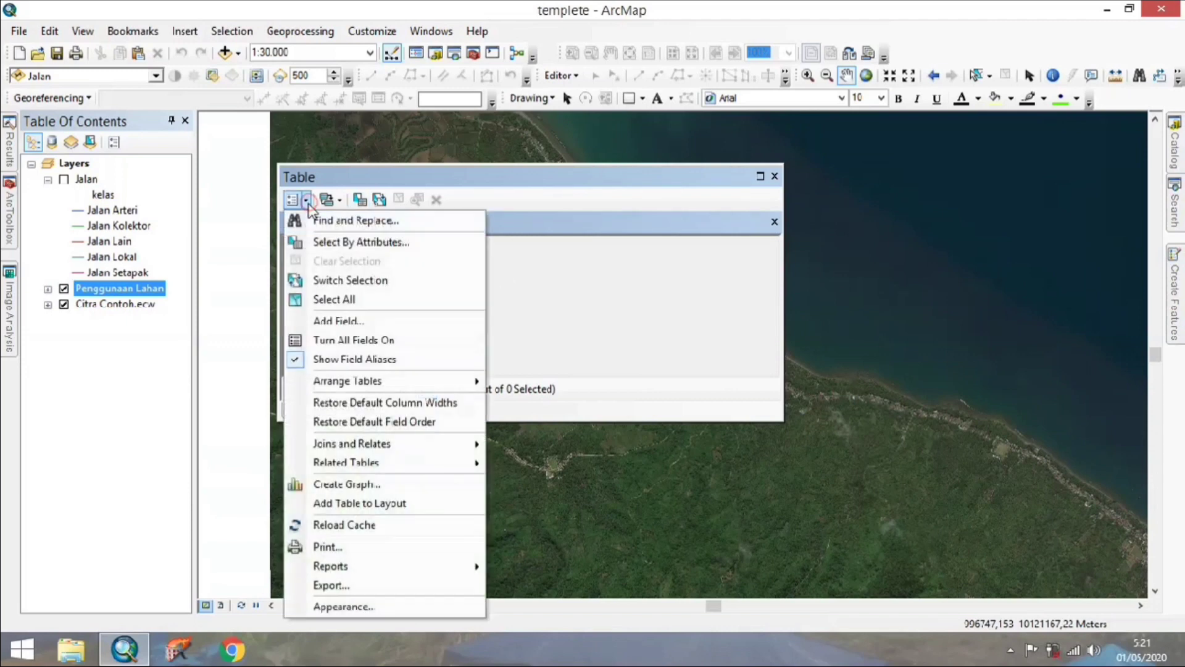
click(327, 321)
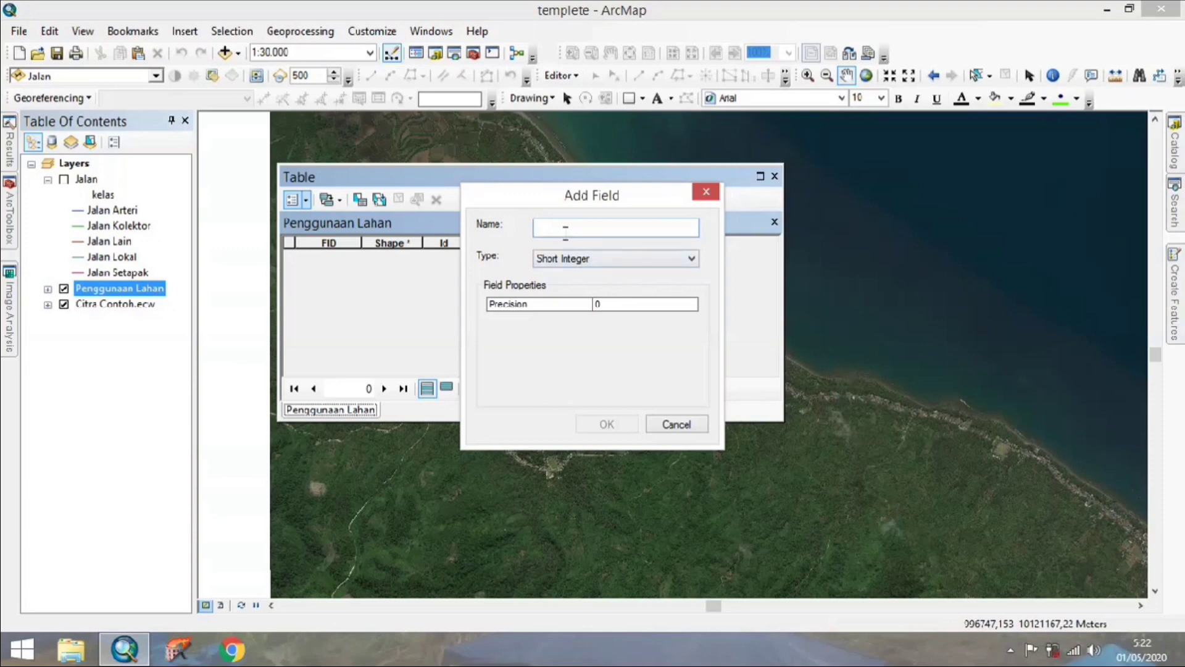
text(Penggunaan)
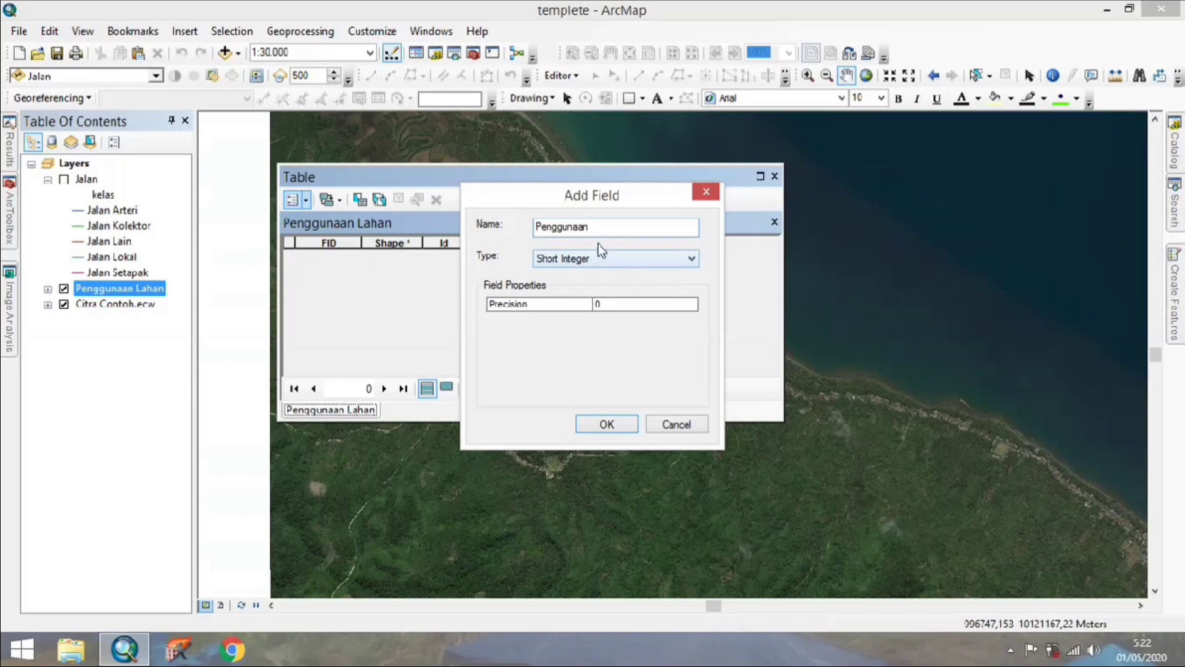
click(594, 259)
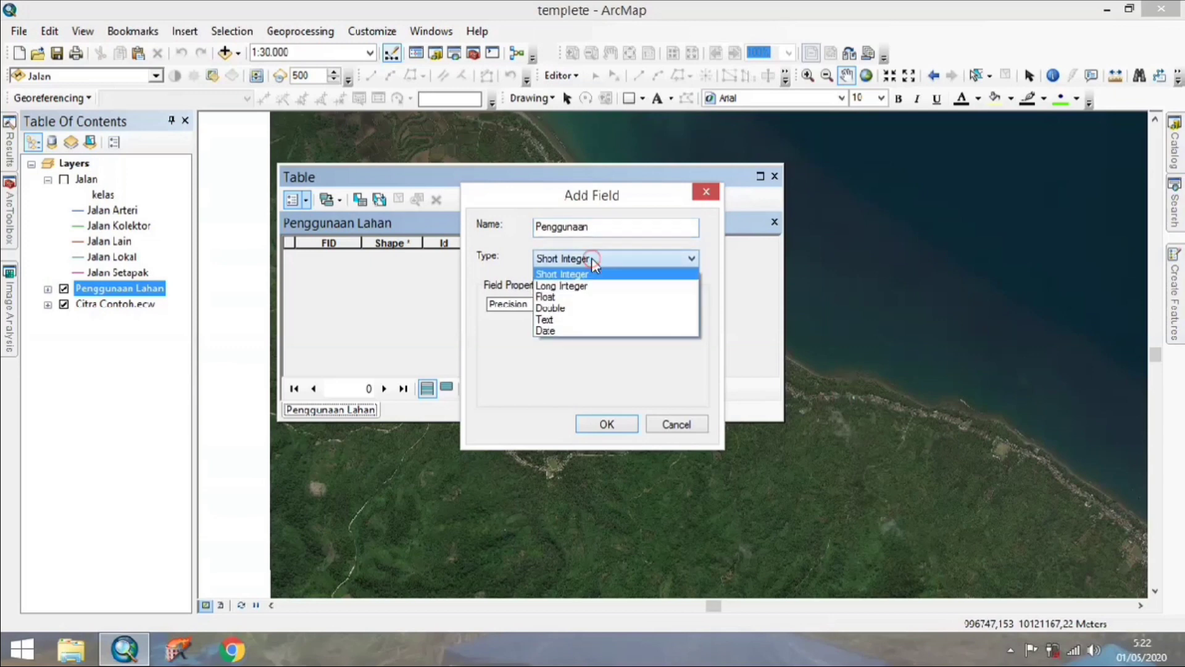
click(564, 321)
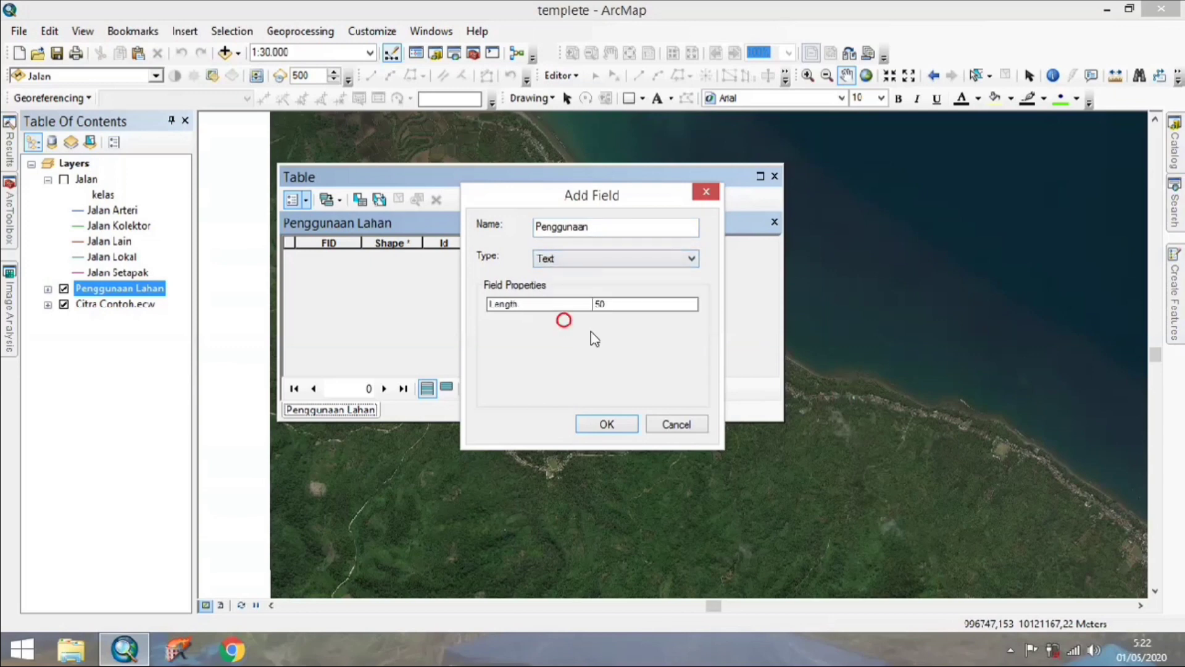
click(607, 425)
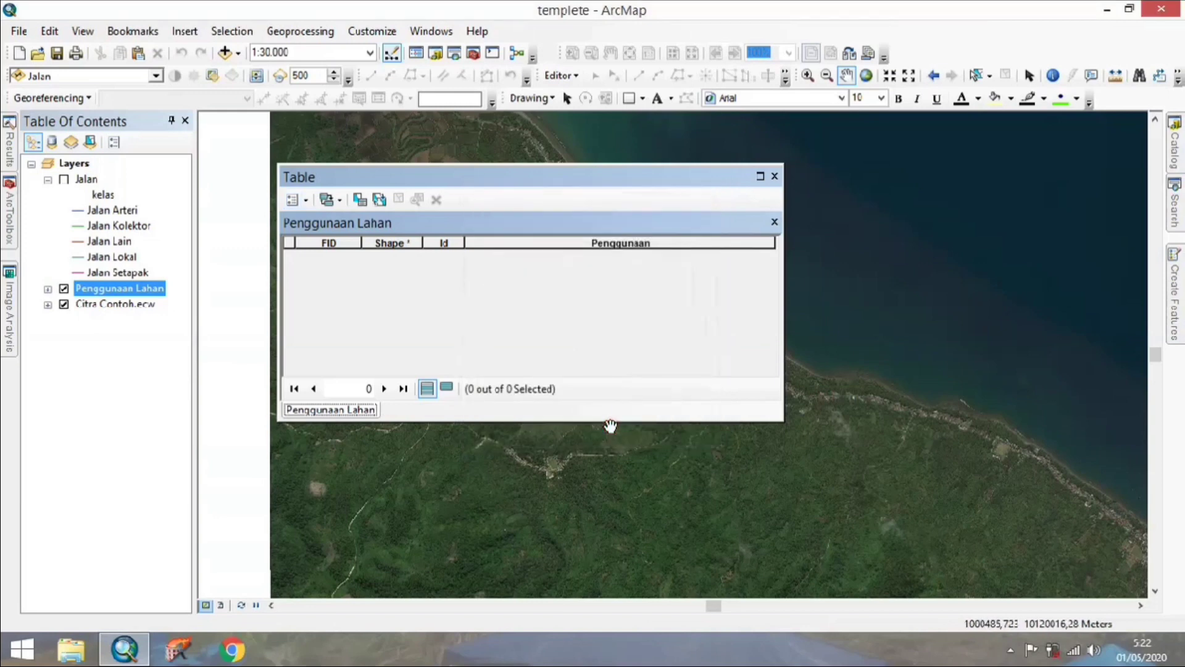
click(776, 178)
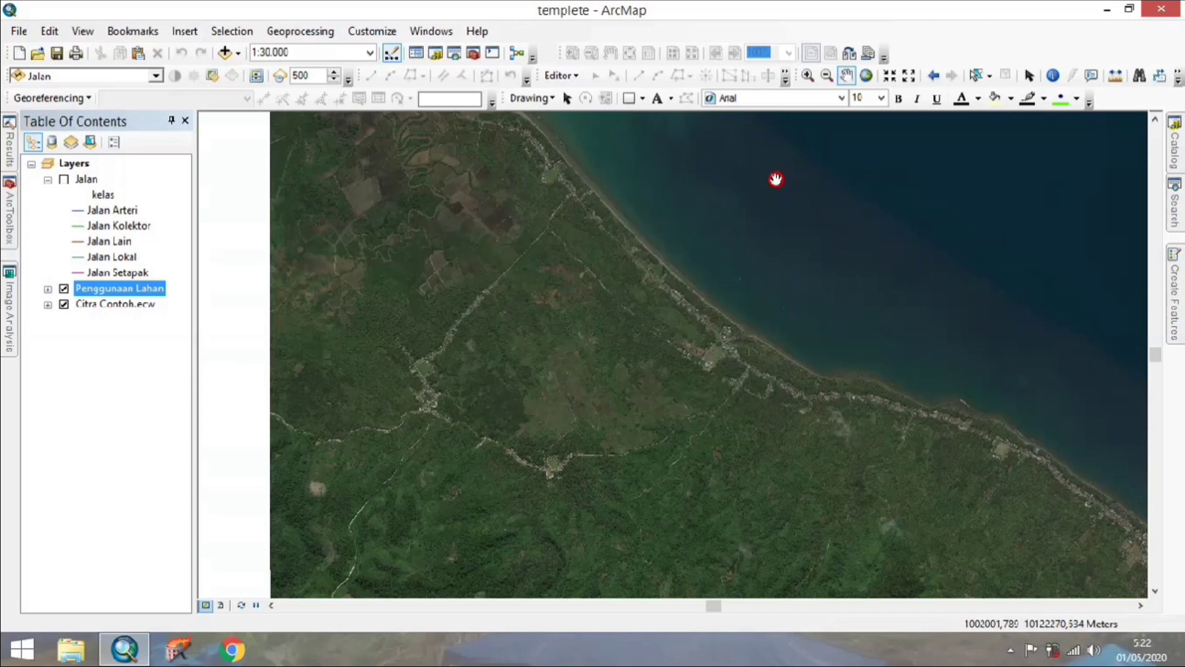
- Start an editing session on the Penggunaan Lahan layer, continuing past the spatial reference warnings
right_click(121, 292)
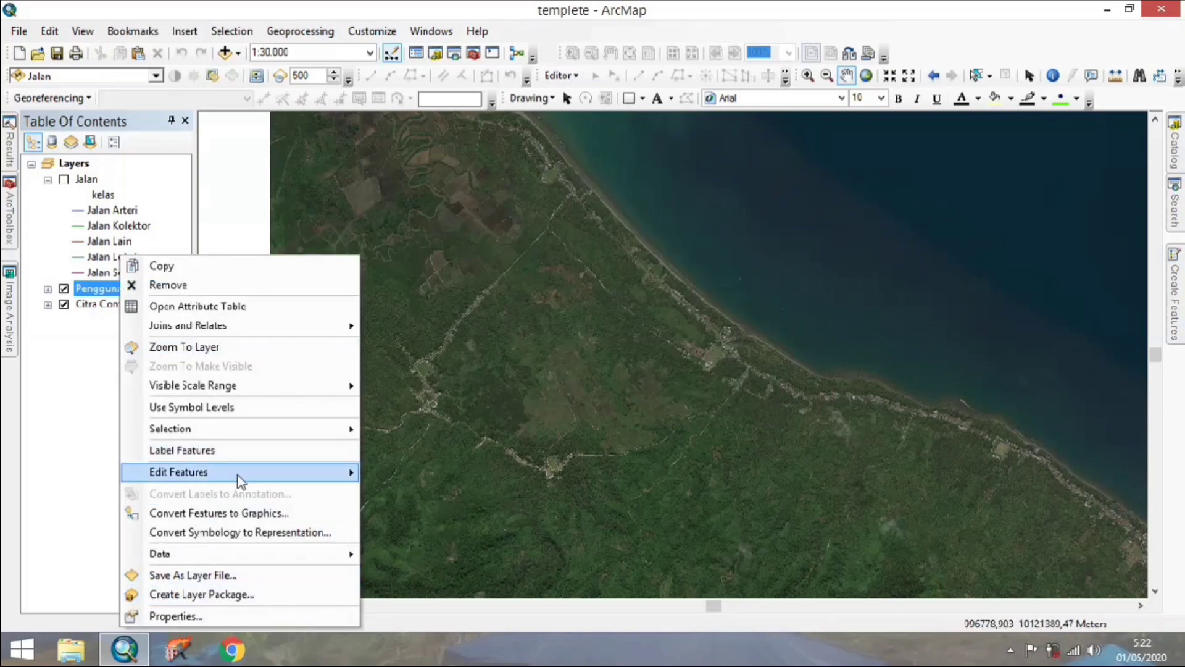
mouse_move(242, 473)
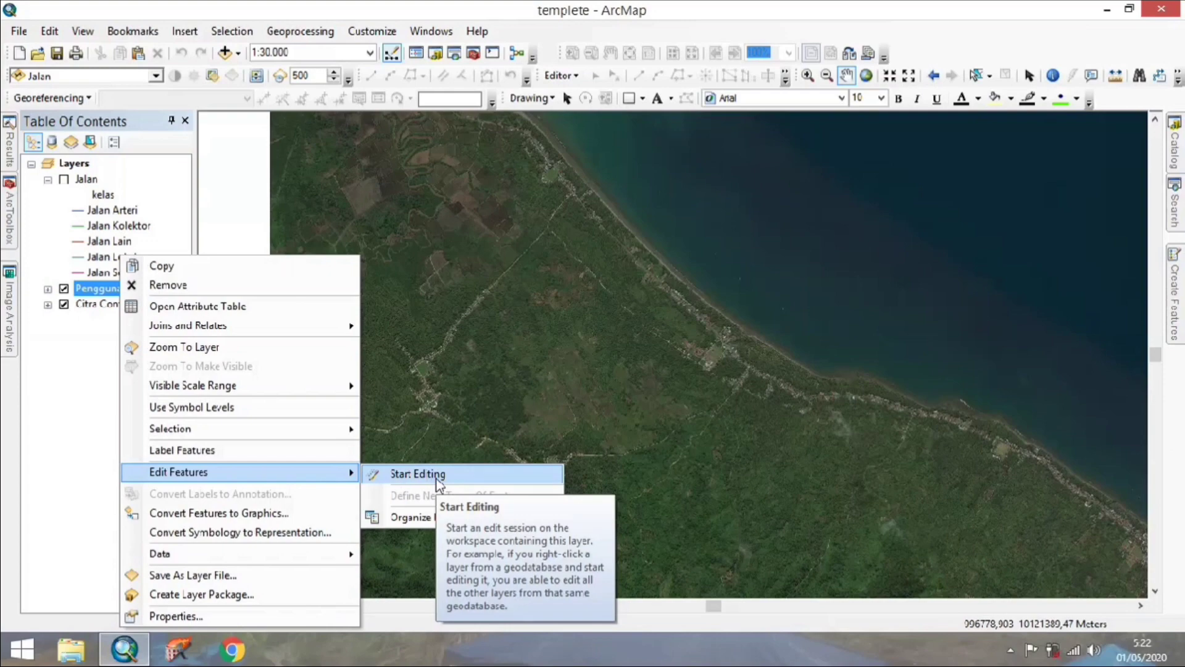
click(437, 476)
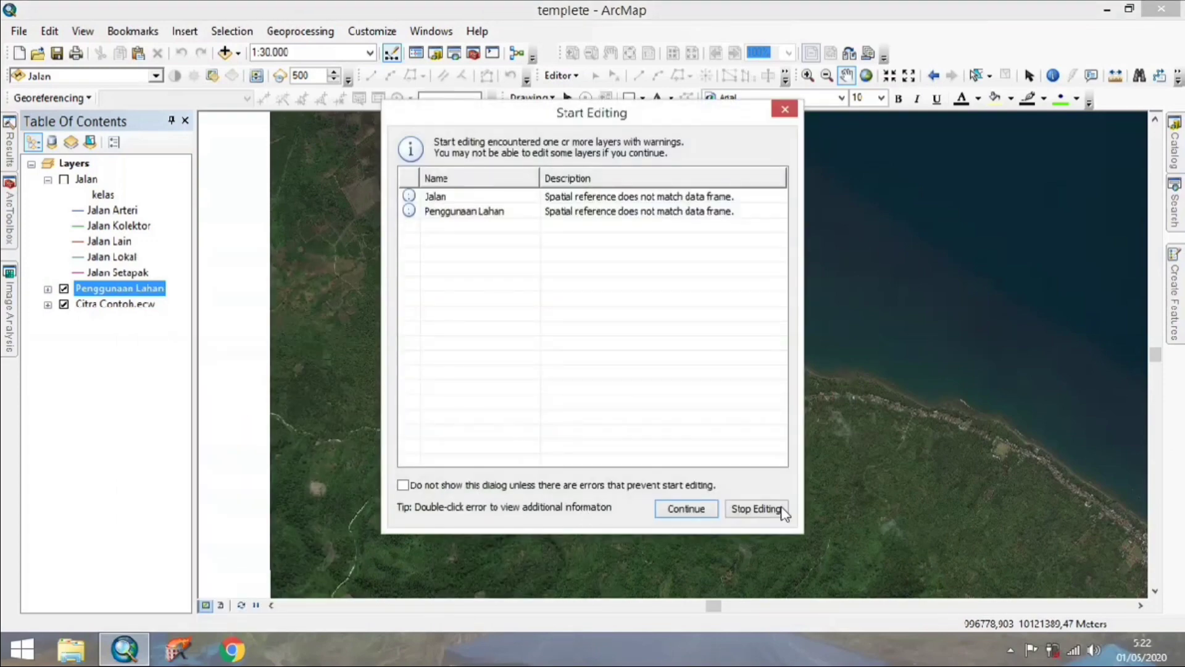
click(686, 508)
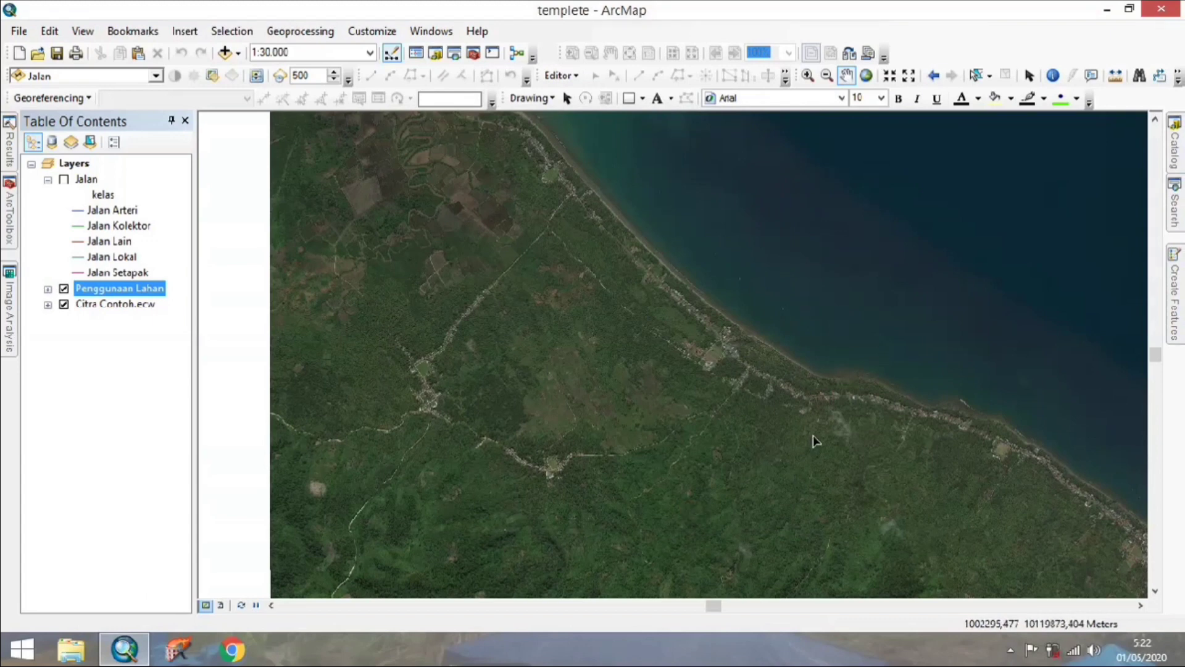
- Display the Create Features templates and make the Jalan layer visible again so its road class templates are listed
click(1177, 303)
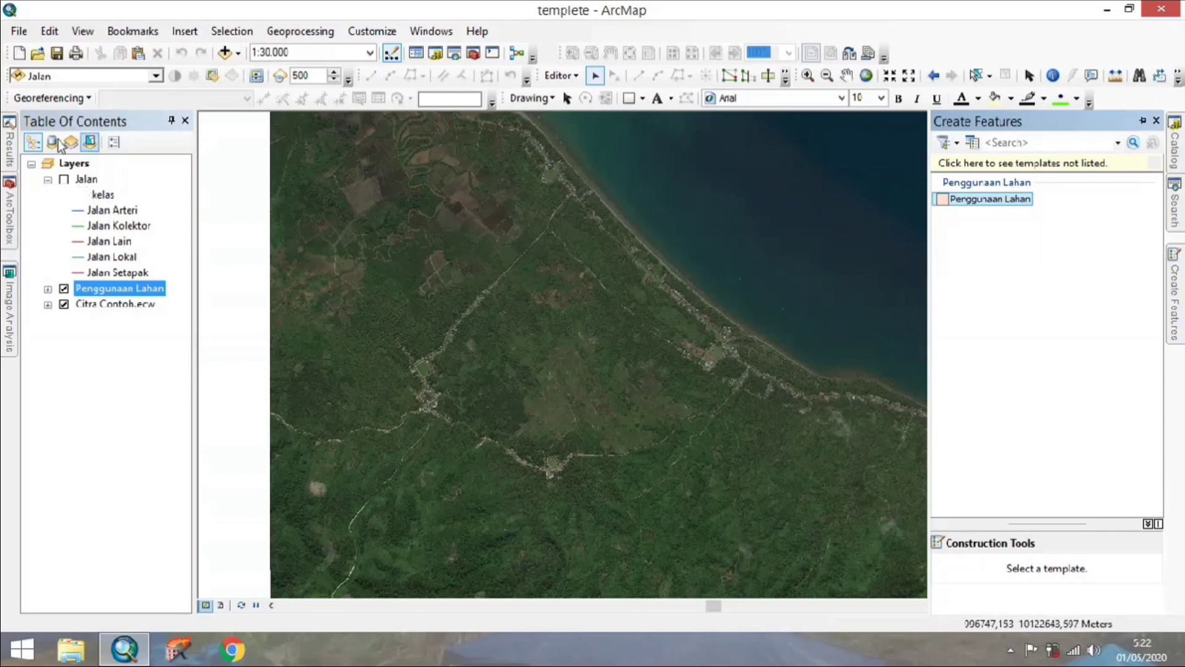
click(64, 180)
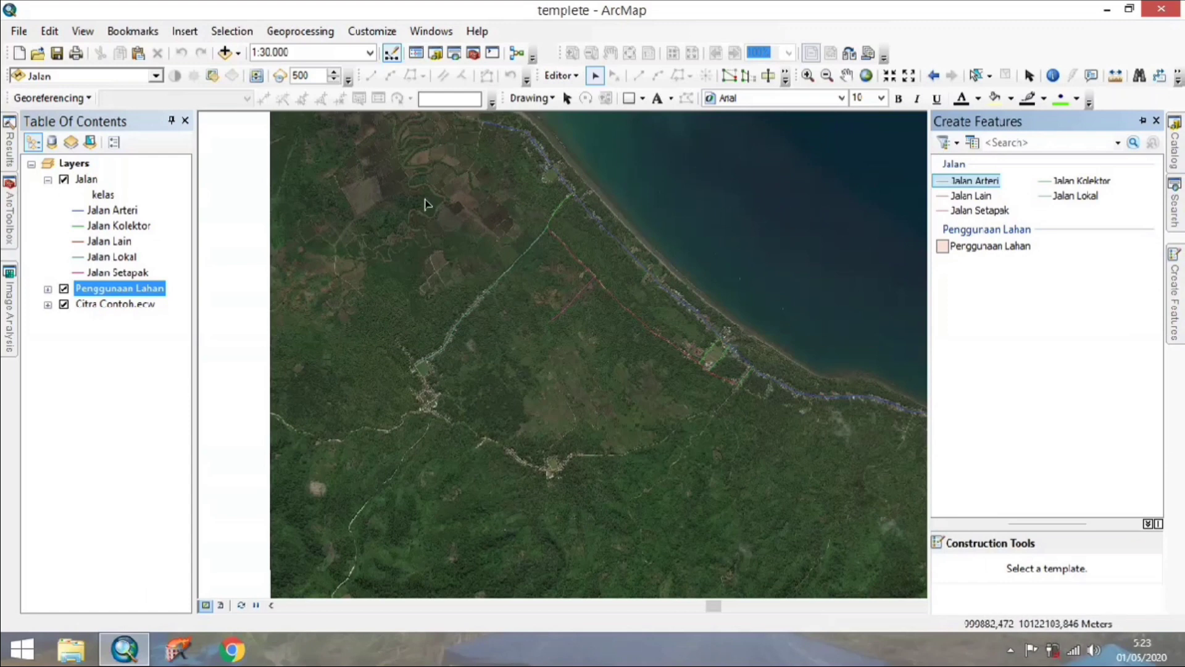
- Hide the Jalan layer and select the Penggunaan Lahan layer's template in the feature template organizer
click(63, 180)
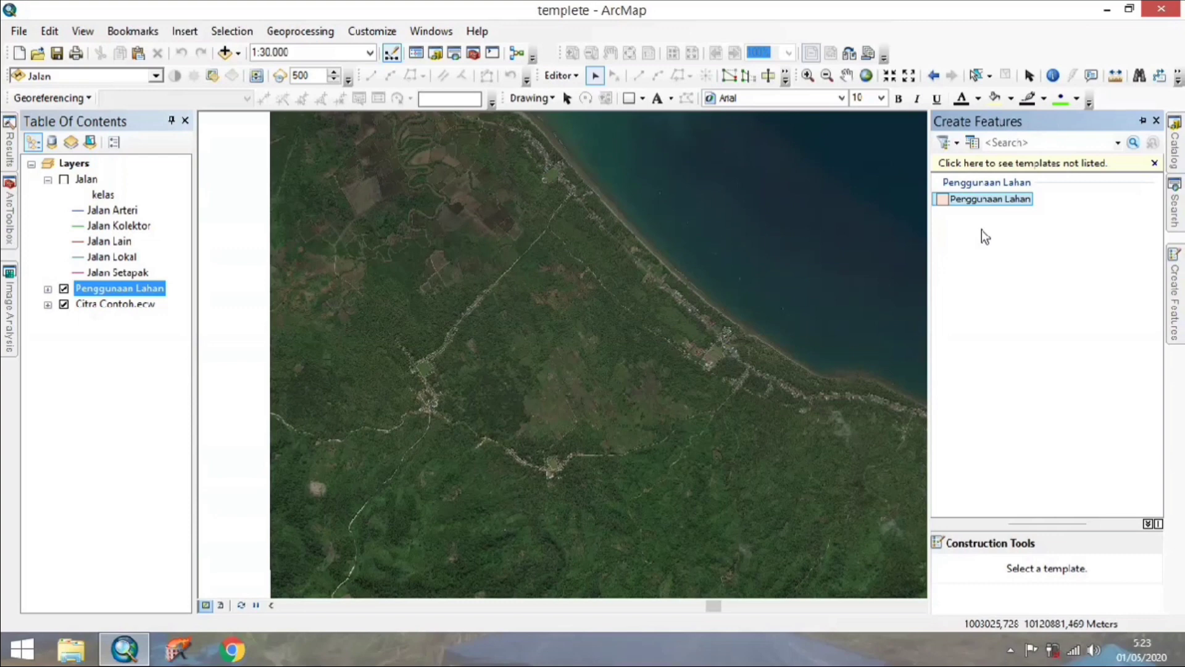
click(977, 148)
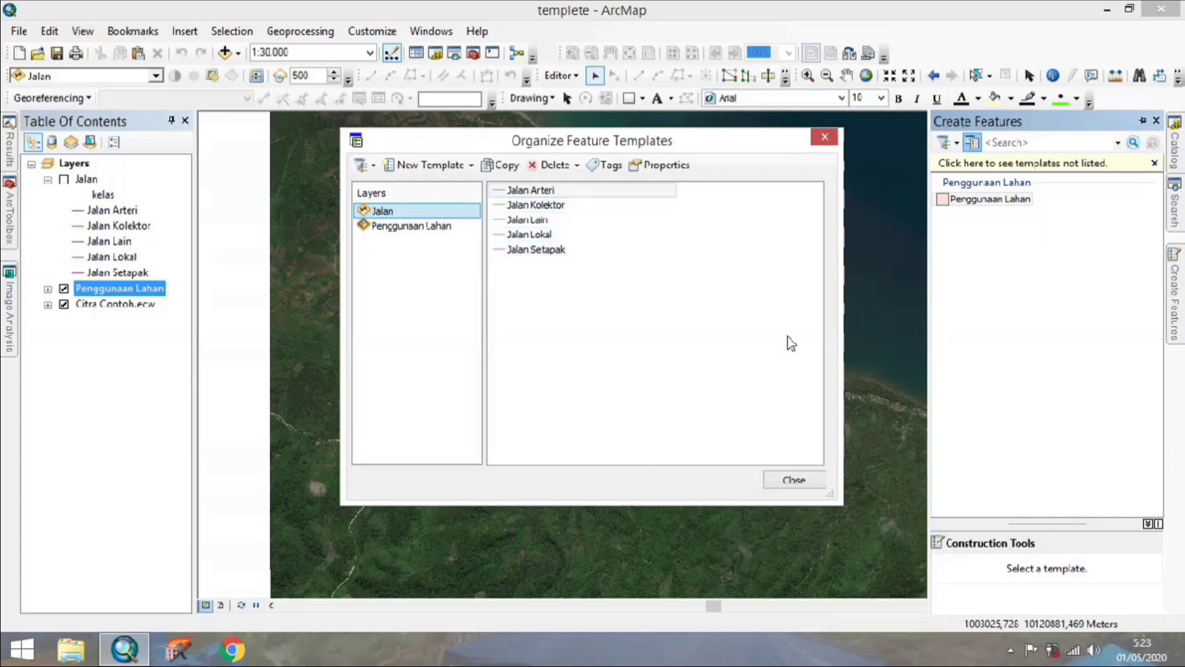
click(617, 249)
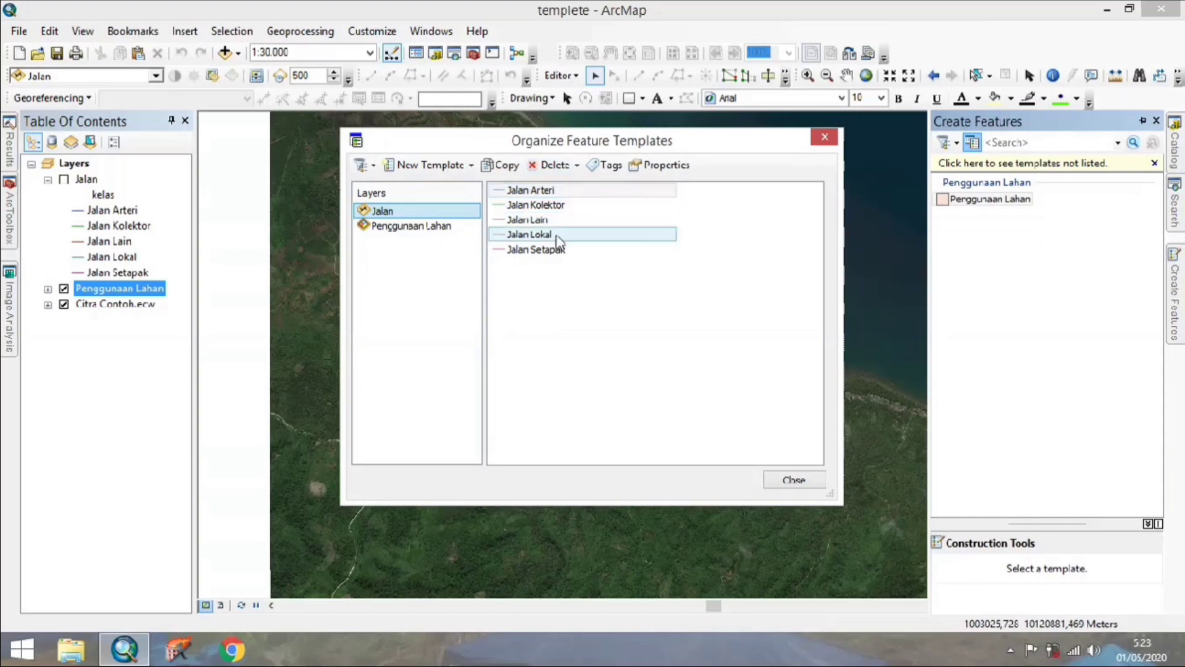
click(432, 232)
click(529, 196)
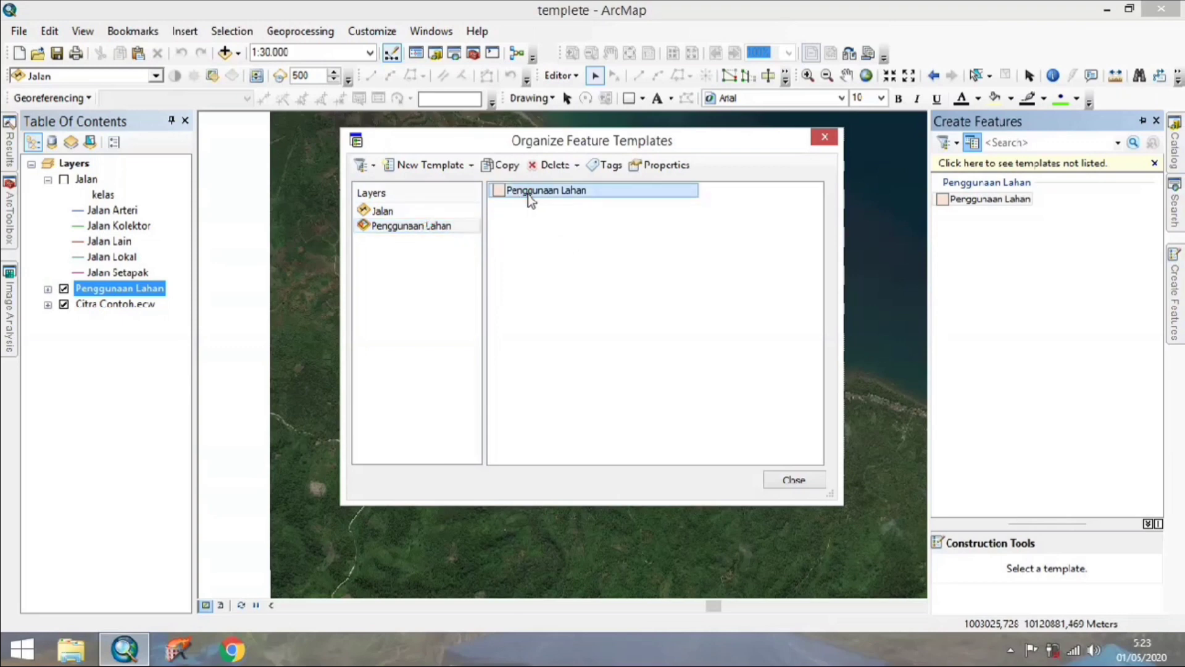
- Rename the Penggunaan Lahan feature template as Hutan in its properties and copy the new name
click(653, 165)
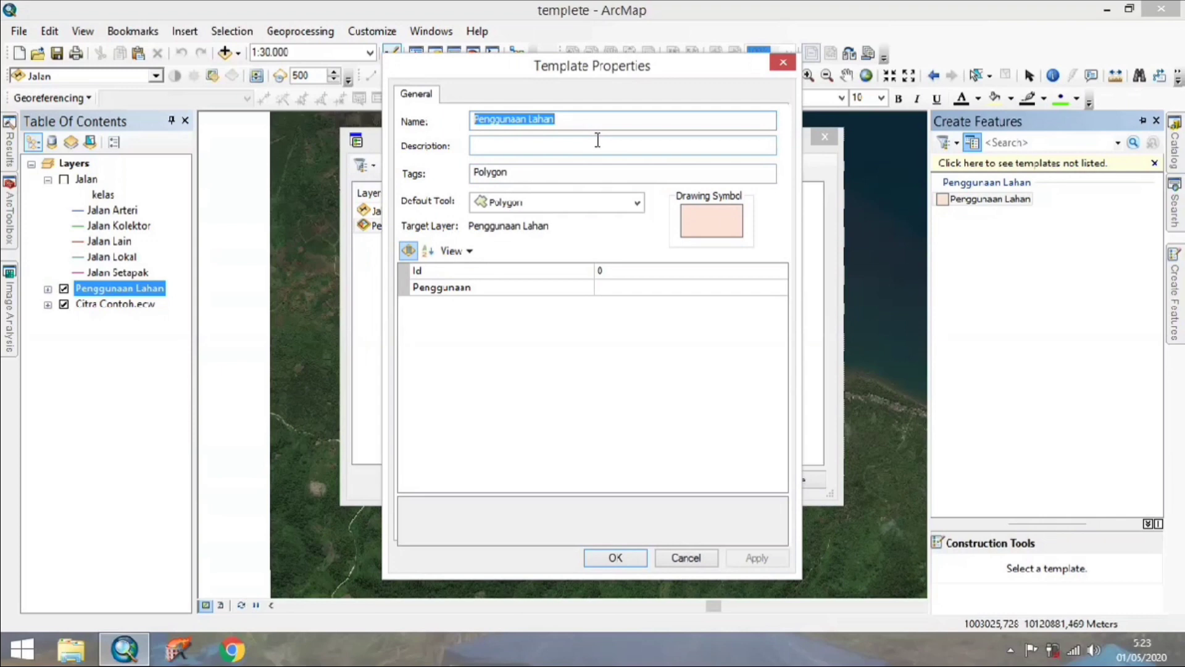
click(595, 121)
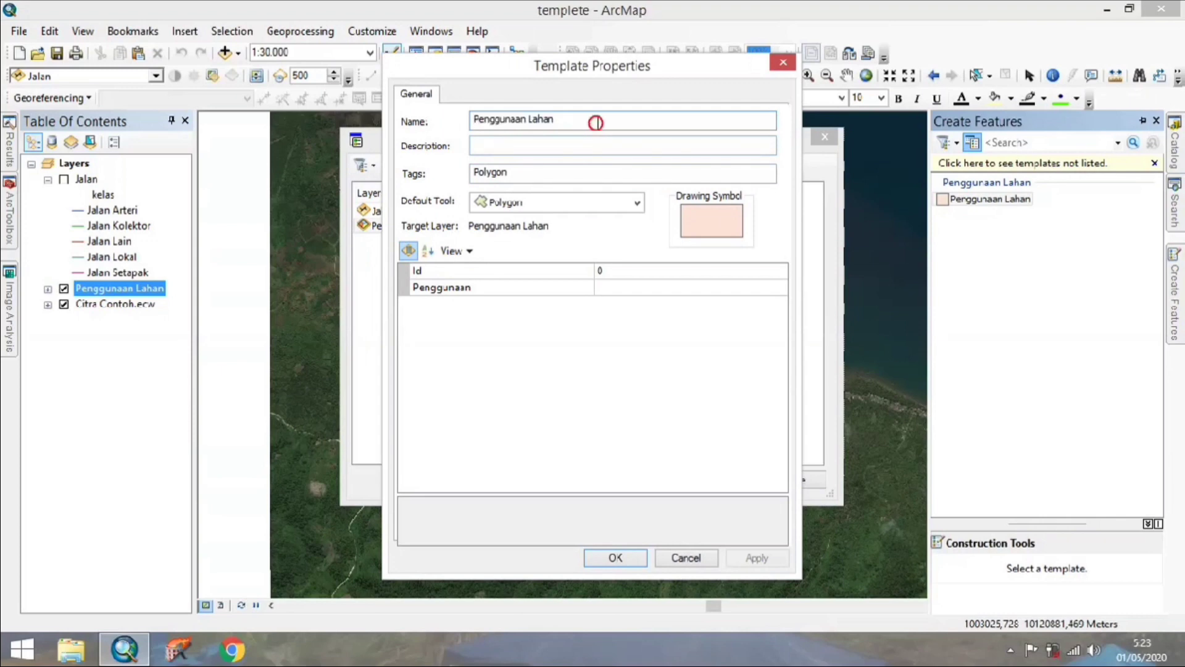
drag(596, 123, 473, 124)
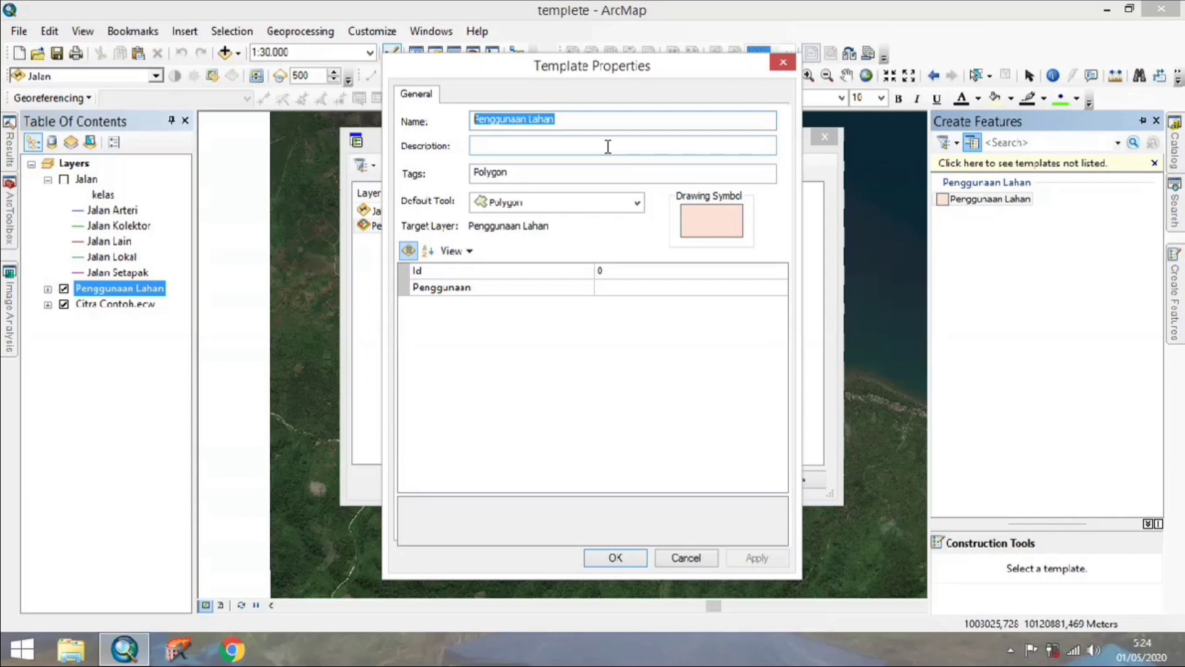
text(Hutan)
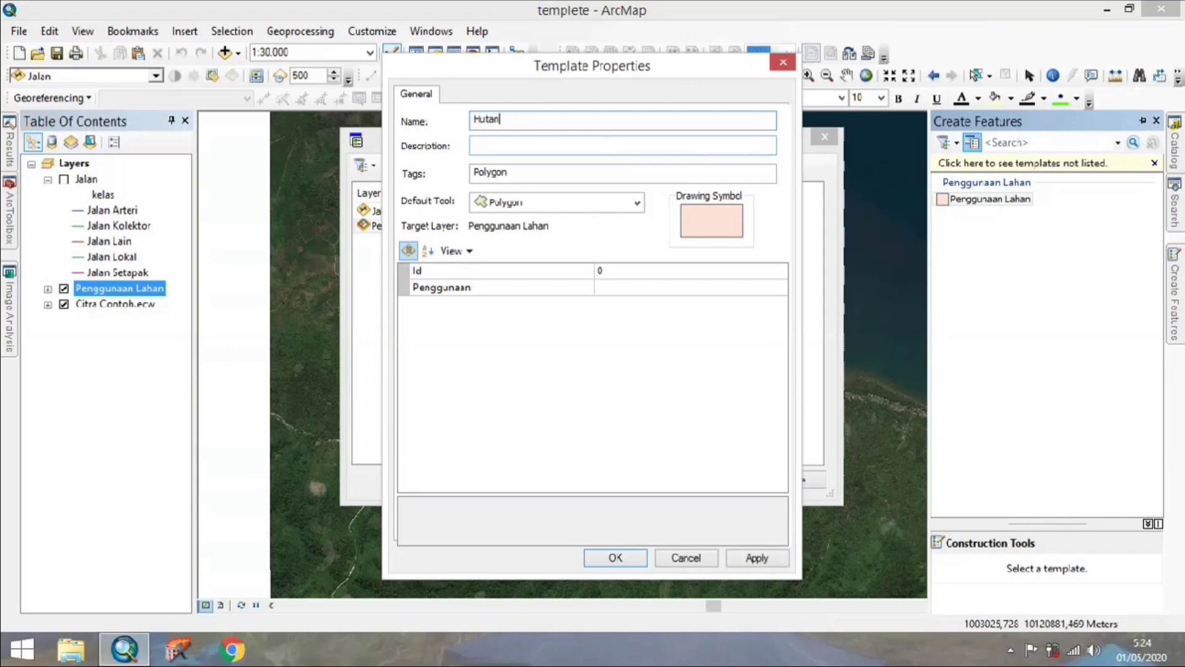
double_click(509, 124)
key(super+c)
right_click(487, 114)
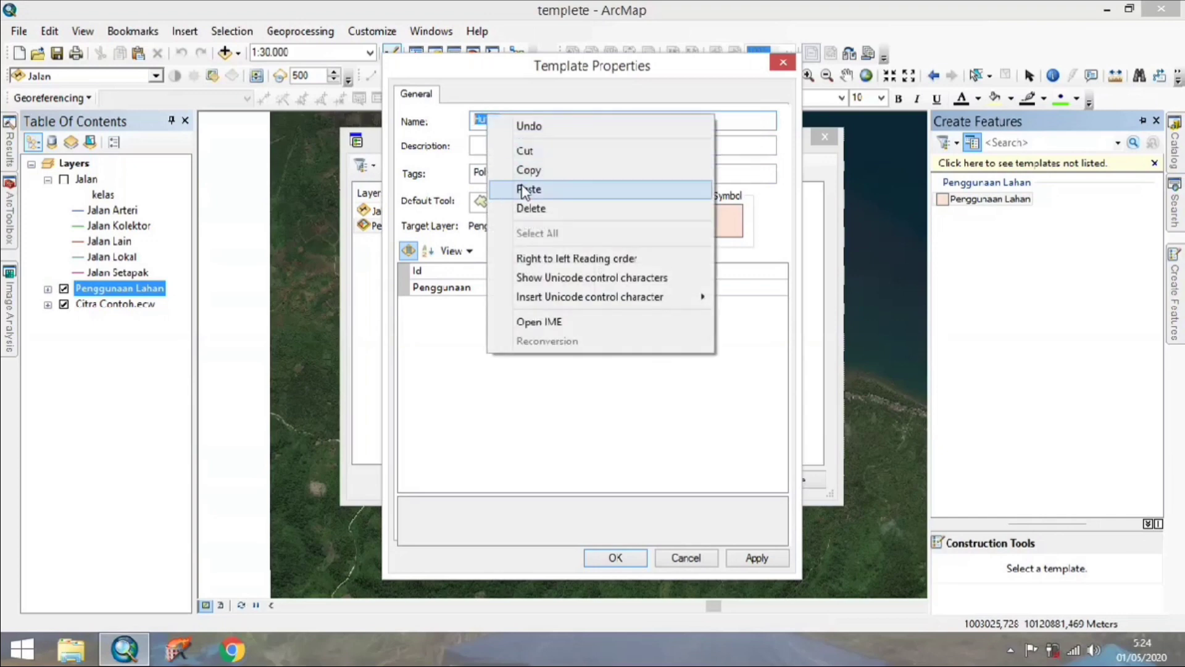
click(526, 170)
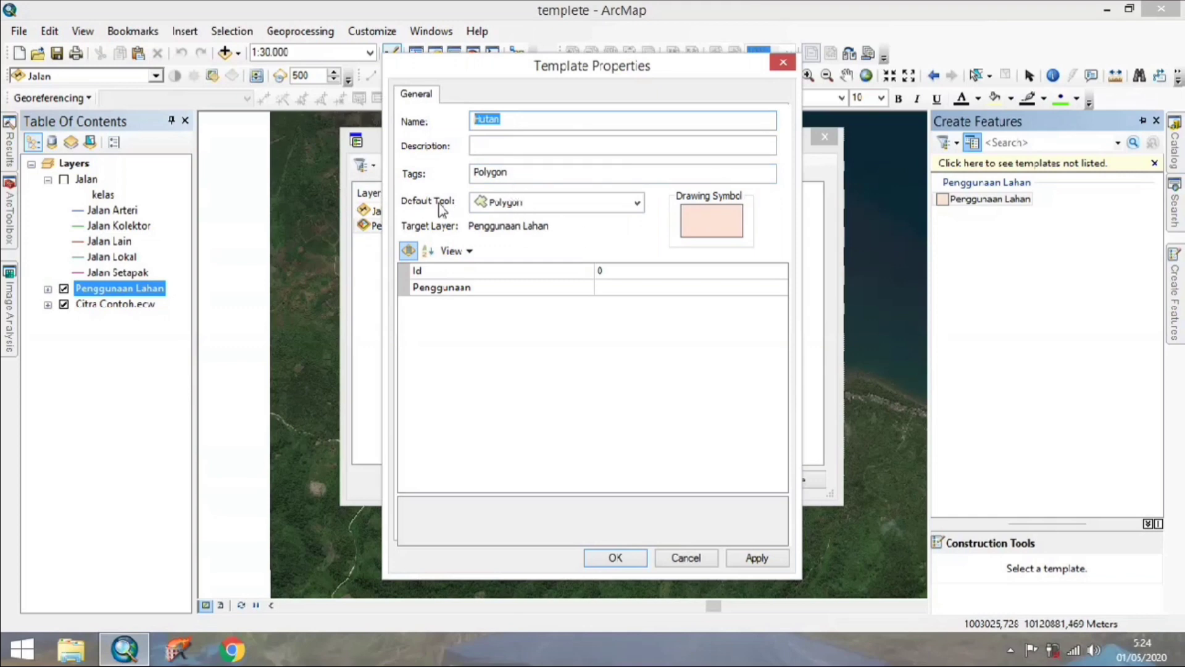
- Set the Hutan template's default tool to Polygon and its Penggunaan attribute to Hutan, and apply the properties
click(637, 207)
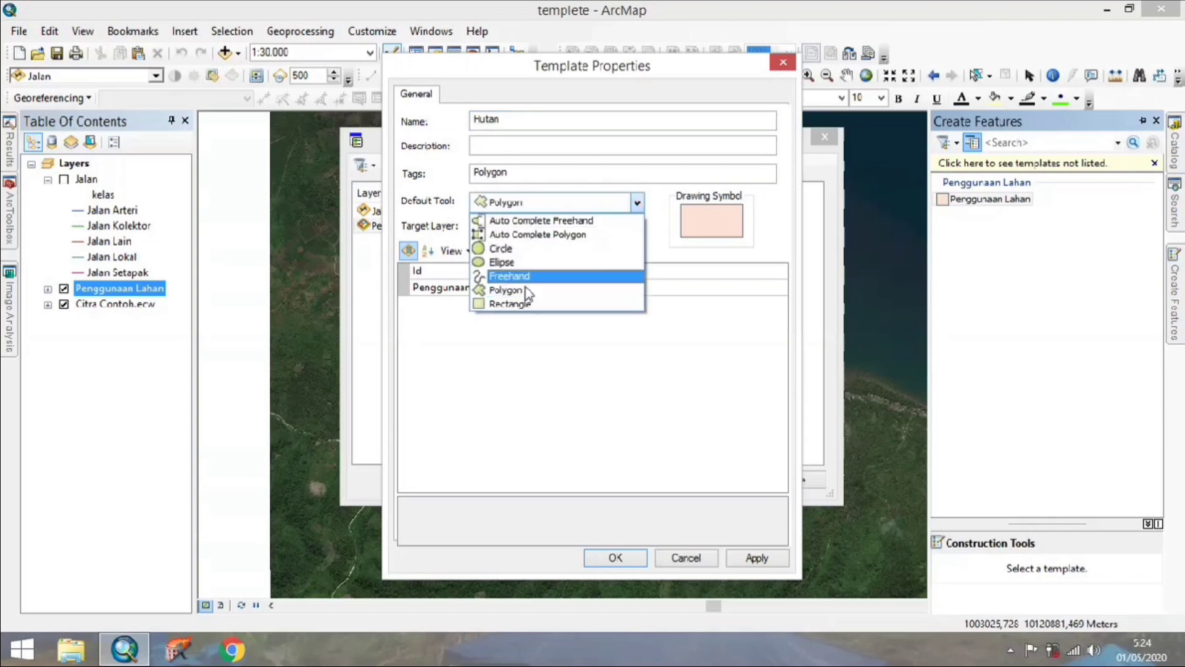
click(526, 292)
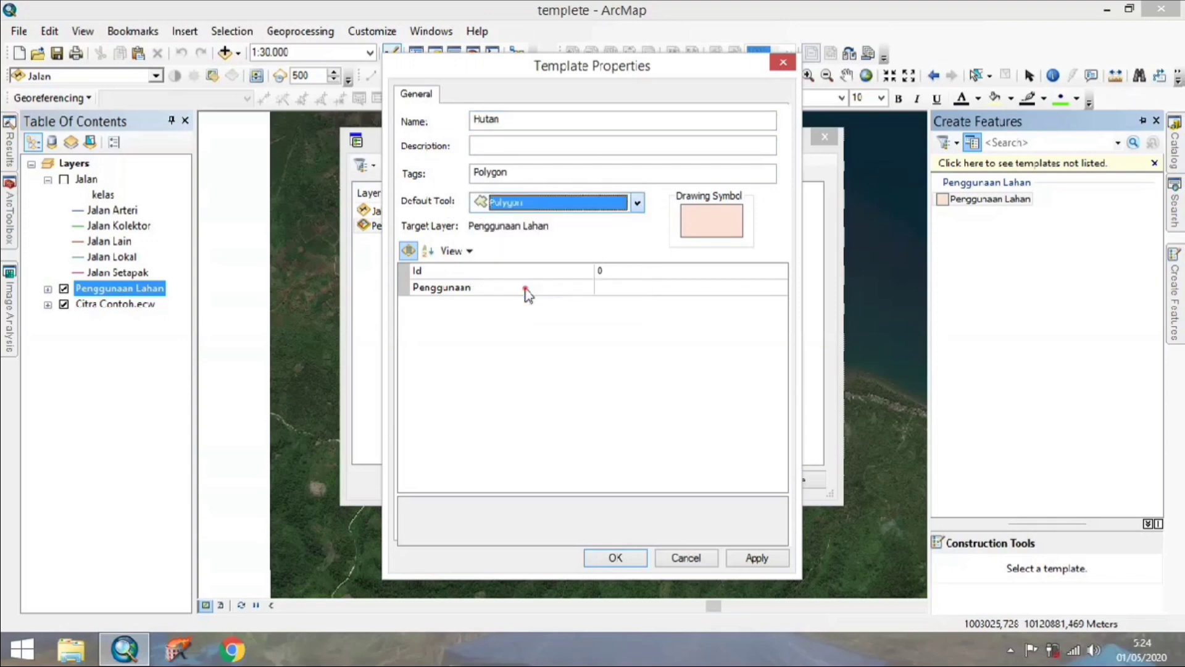
click(609, 288)
right_click(610, 290)
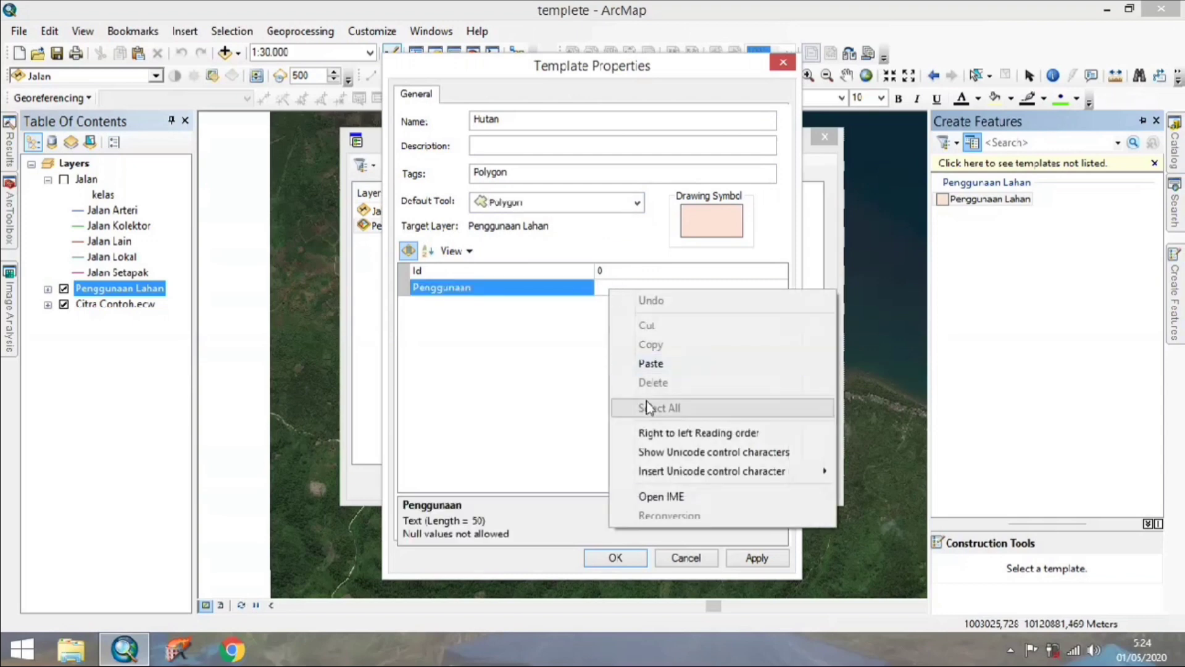
click(648, 363)
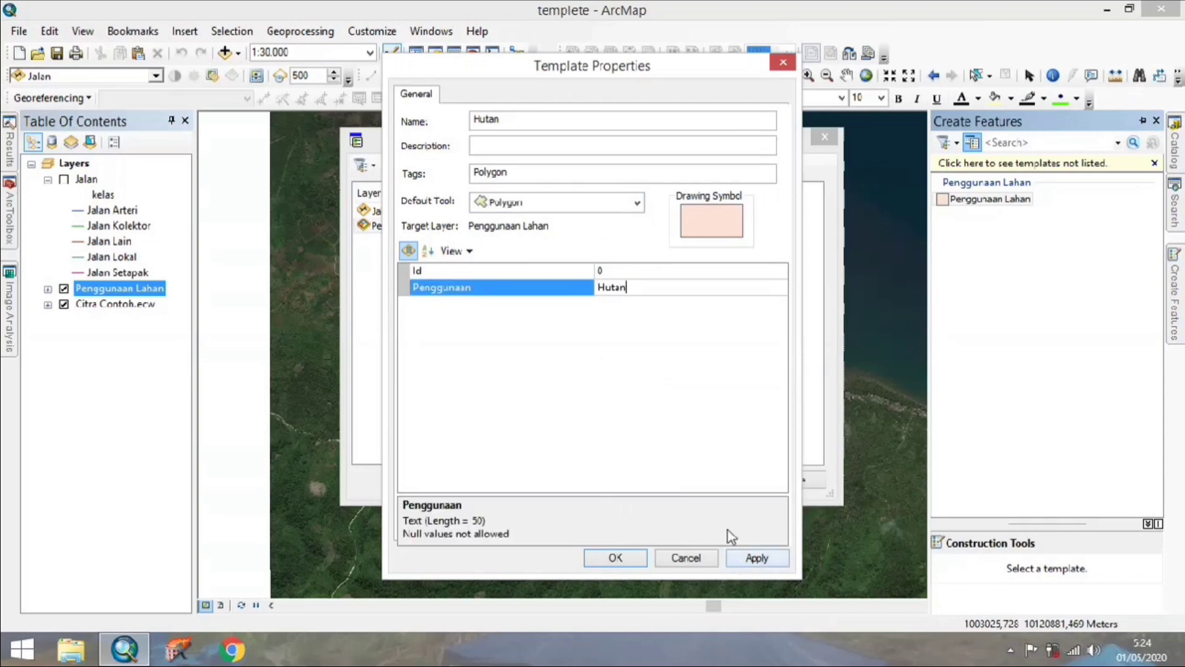
click(608, 366)
click(608, 280)
click(598, 288)
drag(598, 288, 641, 289)
click(762, 559)
click(487, 121)
click(497, 271)
click(507, 290)
click(754, 557)
click(608, 558)
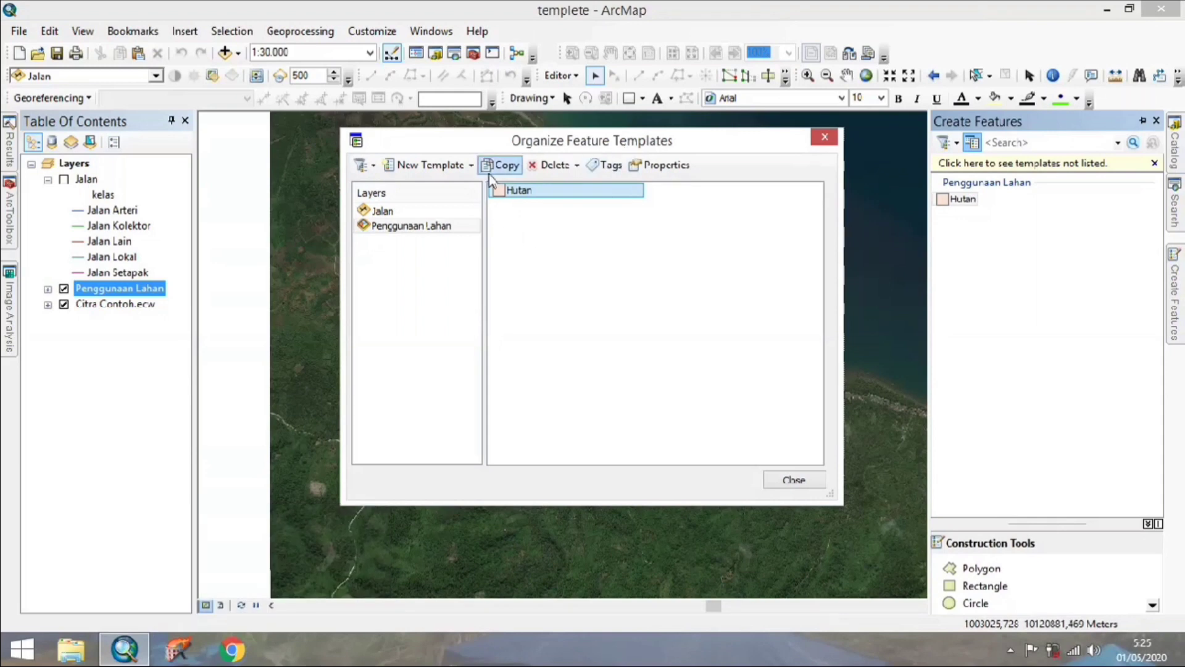
- Create another feature template for the Penggunaan Lahan layer, rename it as Semak Belukar and copy the name
click(457, 167)
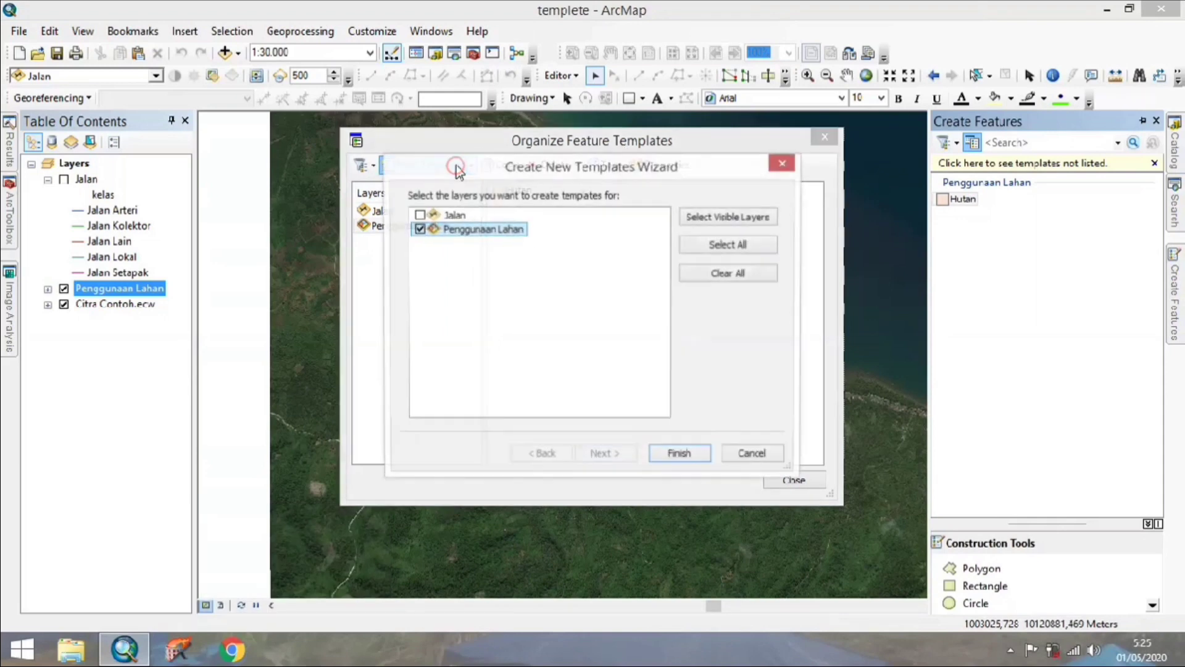
click(681, 456)
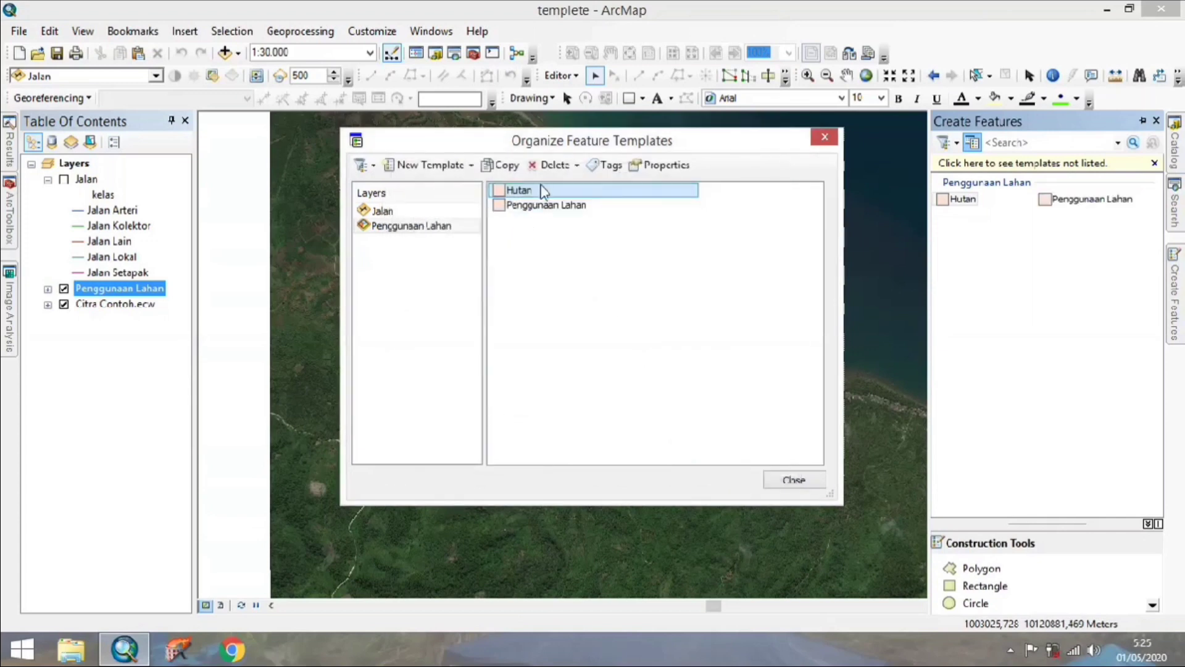
click(546, 210)
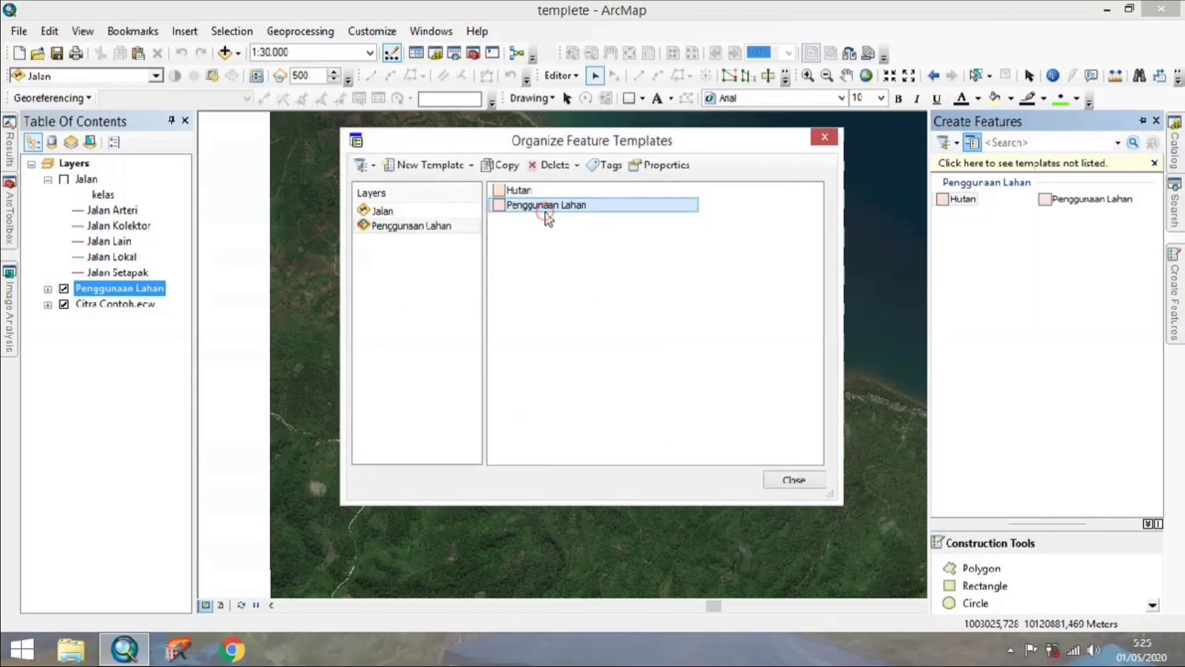
click(660, 165)
drag(559, 120, 471, 120)
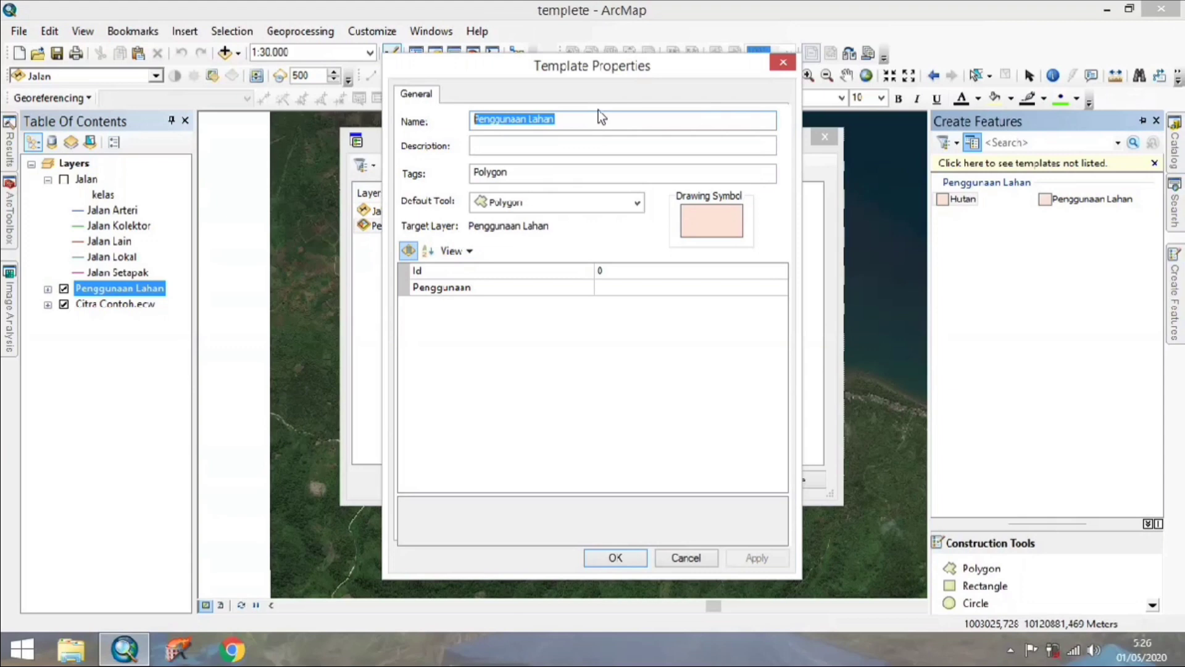
text(Se)
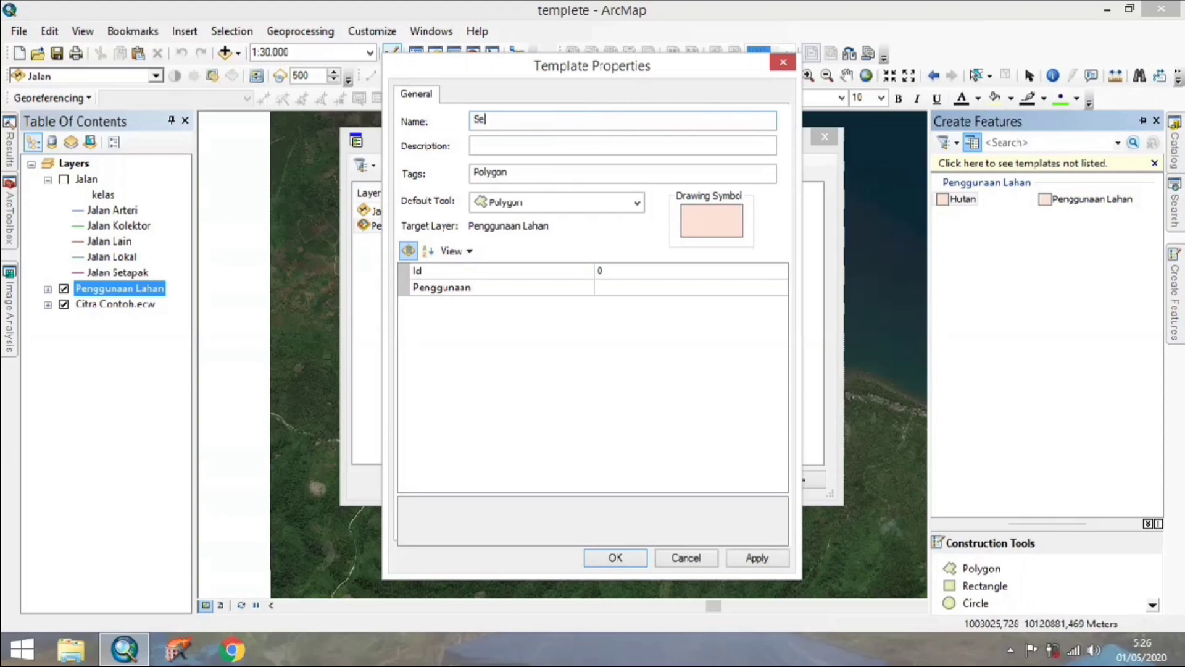
text(mak Belukar)
drag(546, 120, 429, 124)
right_click(487, 114)
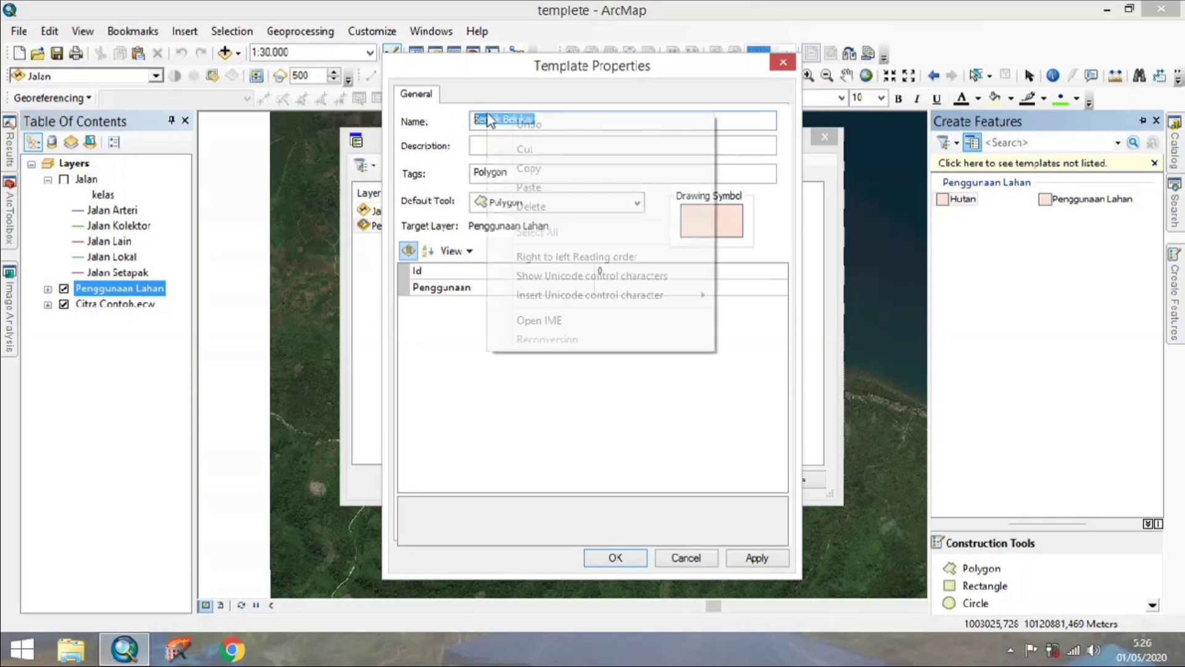
click(526, 168)
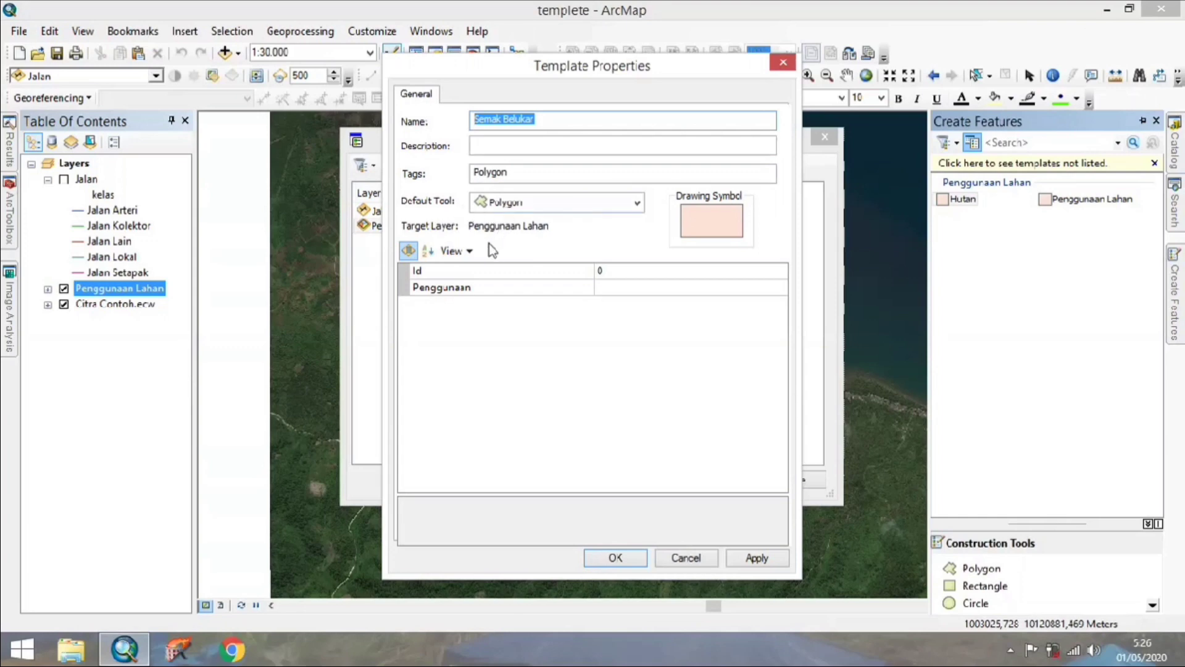
- Set the Semak Belukar template's Penggunaan attribute to Semak Belukar and apply its properties
click(617, 289)
right_click(619, 288)
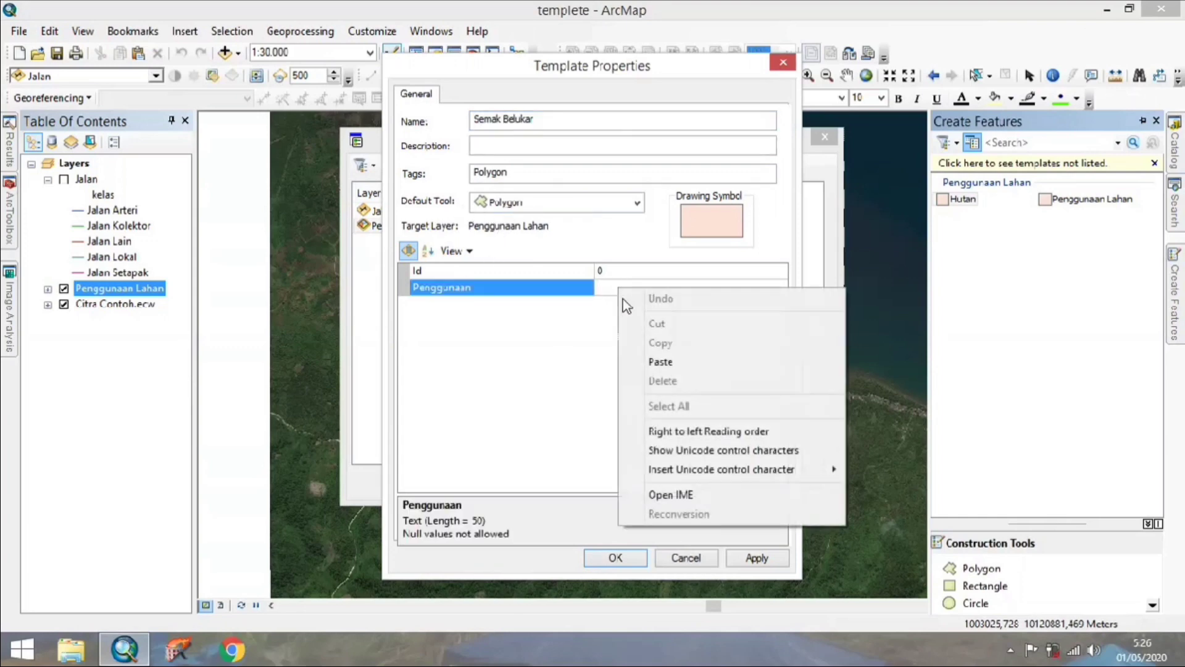
click(657, 363)
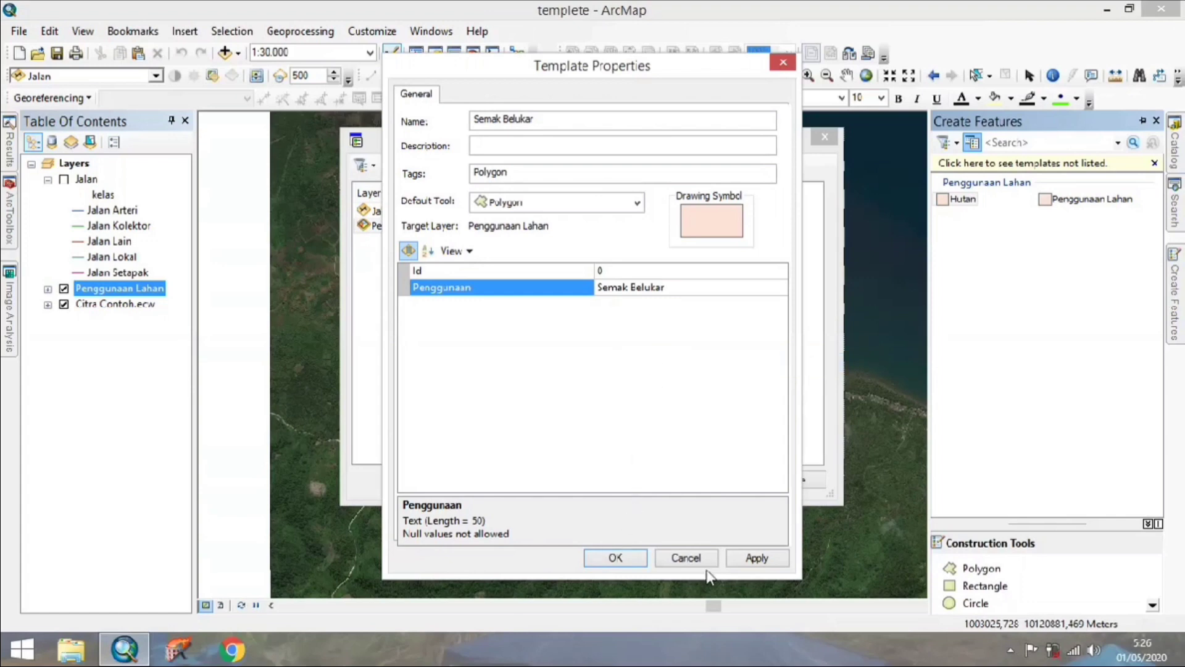
click(753, 561)
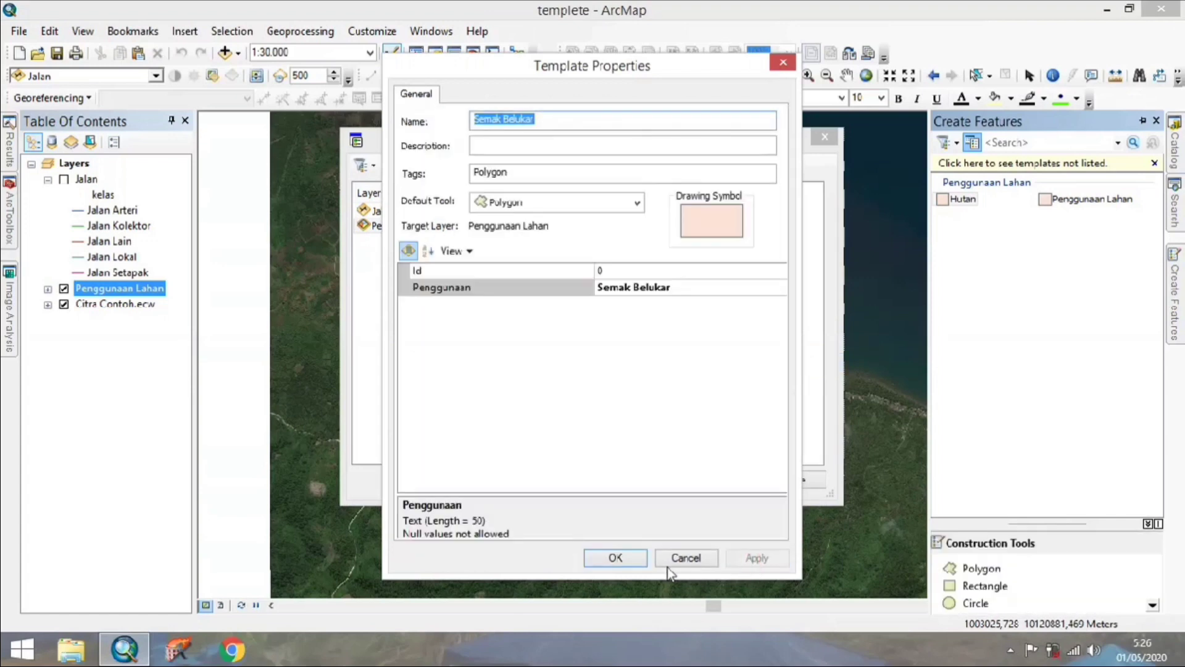
click(615, 558)
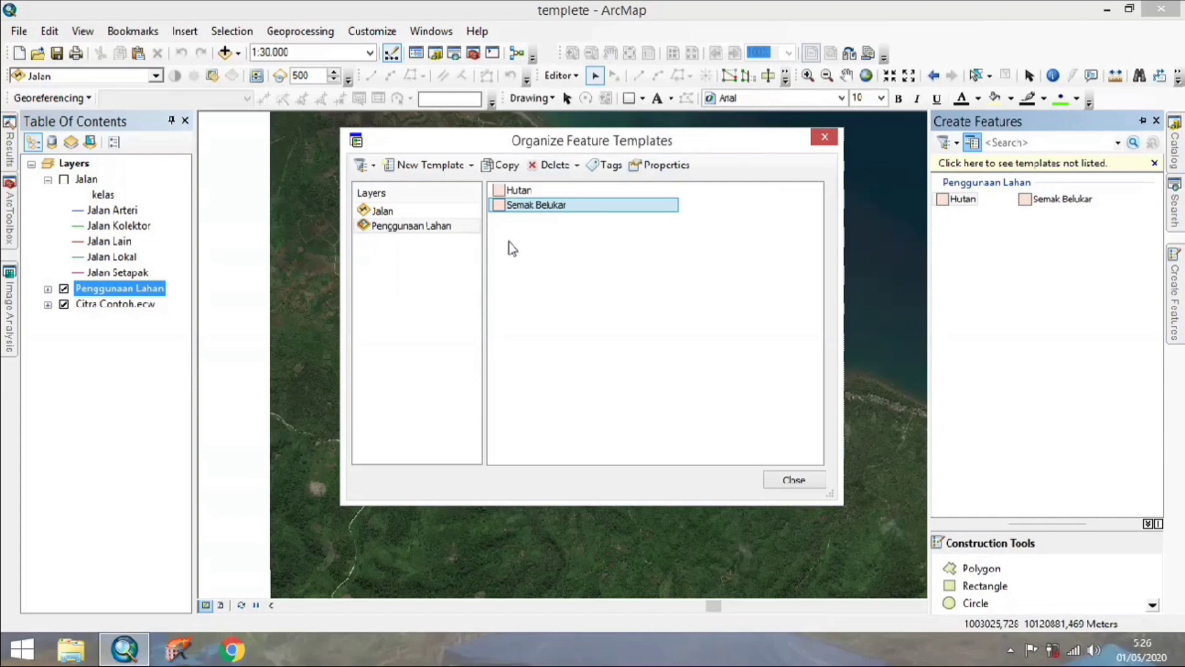
- Add a third feature template for the Penggunaan Lahan layer, rename it as Permukiman and copy the name
click(439, 165)
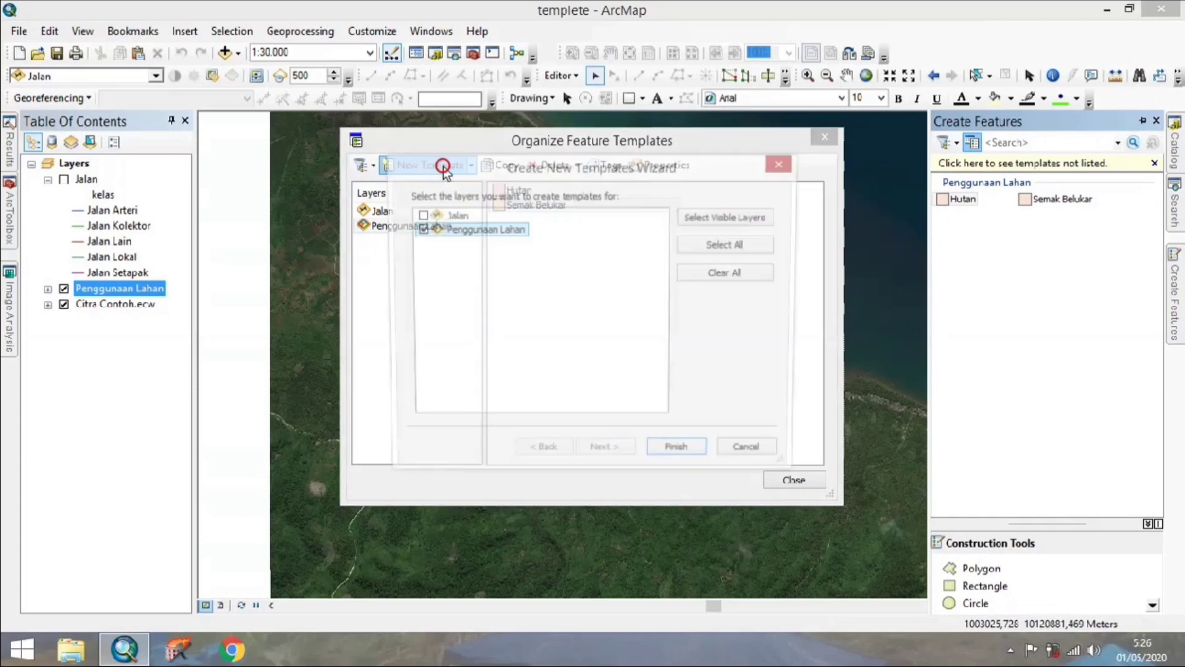
click(679, 455)
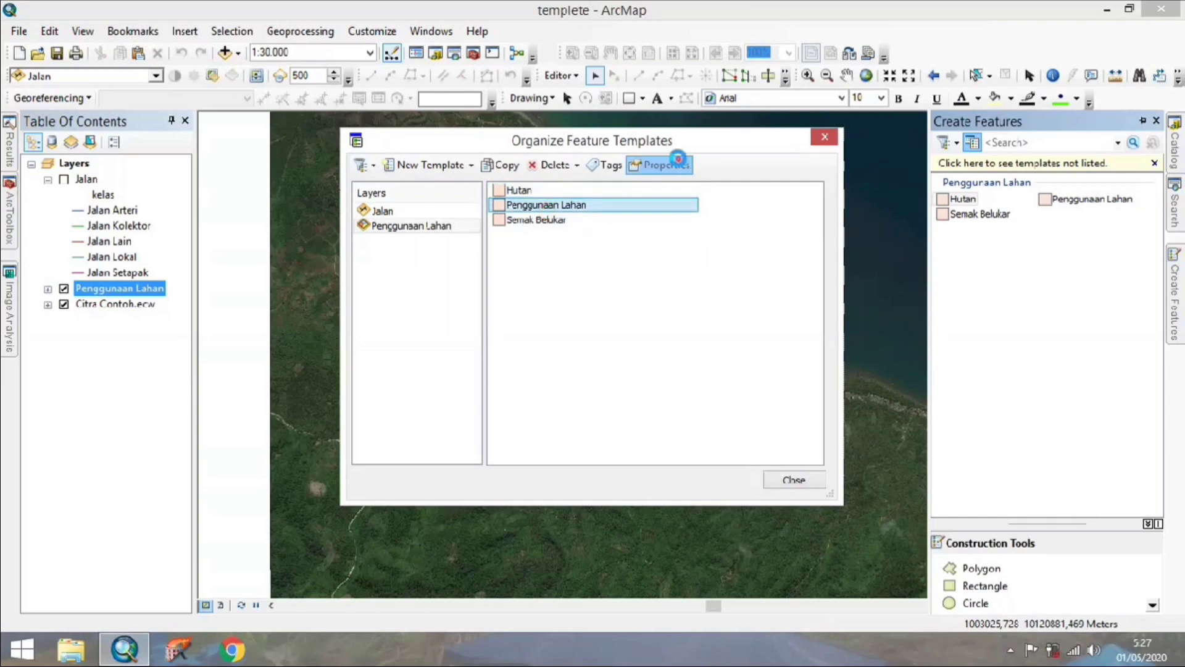
click(677, 165)
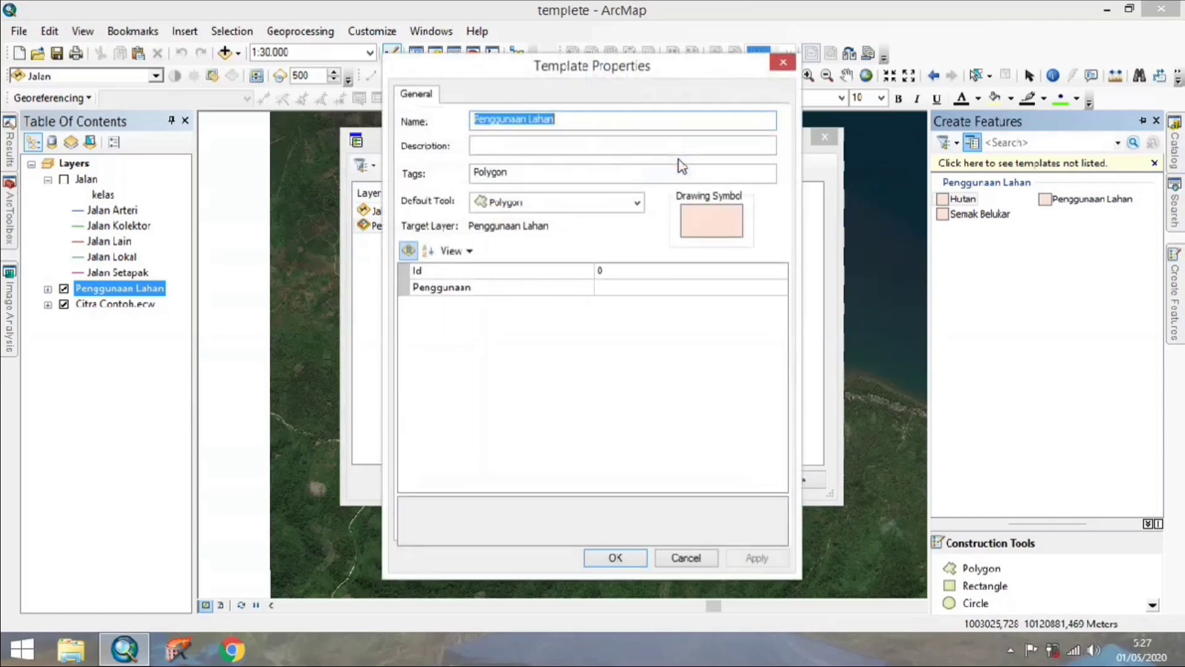
click(577, 121)
key(shift+Left)
key(shift+Left)
key(shift+Left)
key(shift+Left)
key(shift+Left)
key(shift+Home)
text(Per)
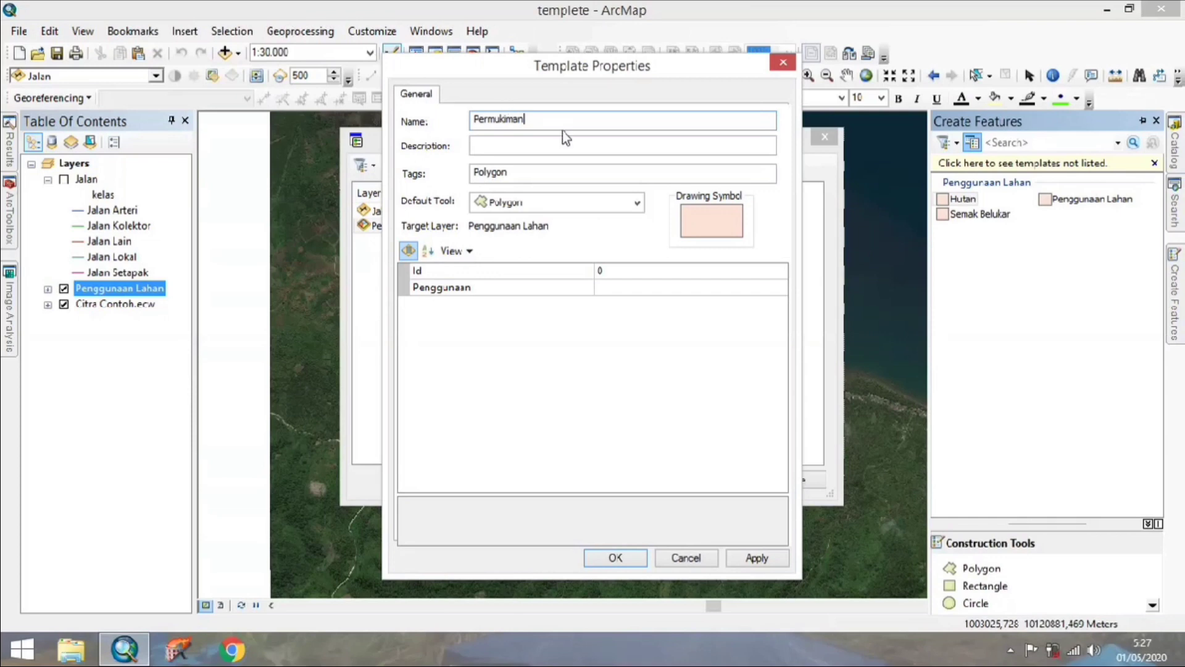
drag(556, 122, 441, 131)
right_click(486, 120)
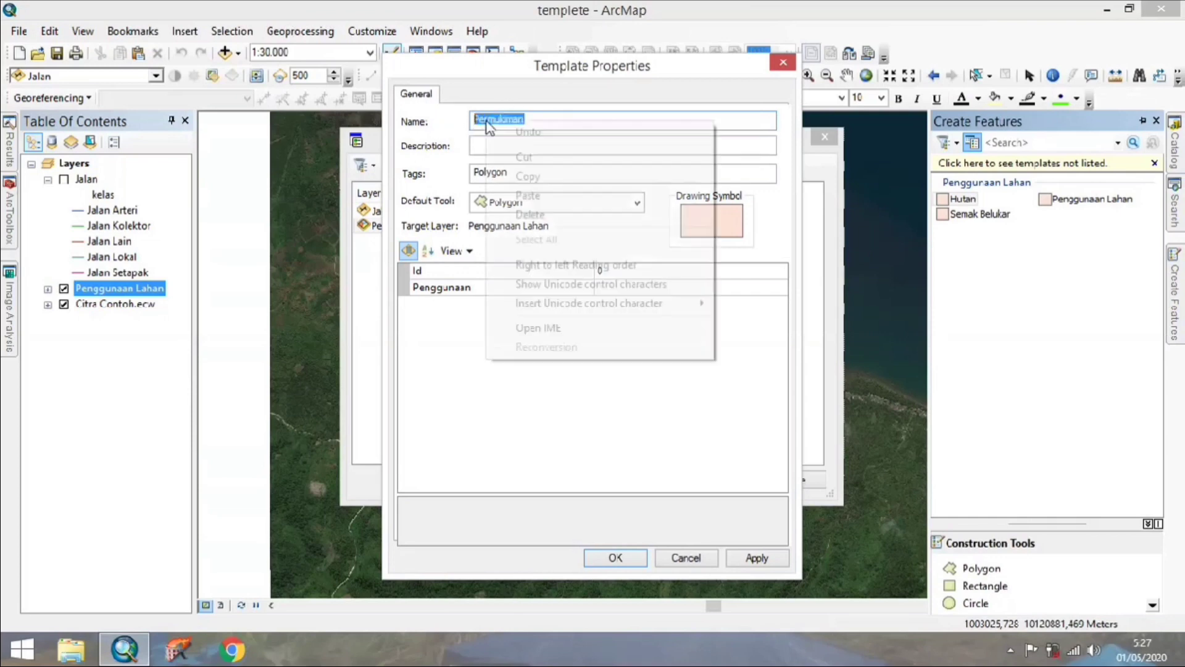
click(556, 179)
- Set the Permukiman template's Penggunaan attribute to Permukiman and apply its properties
click(603, 287)
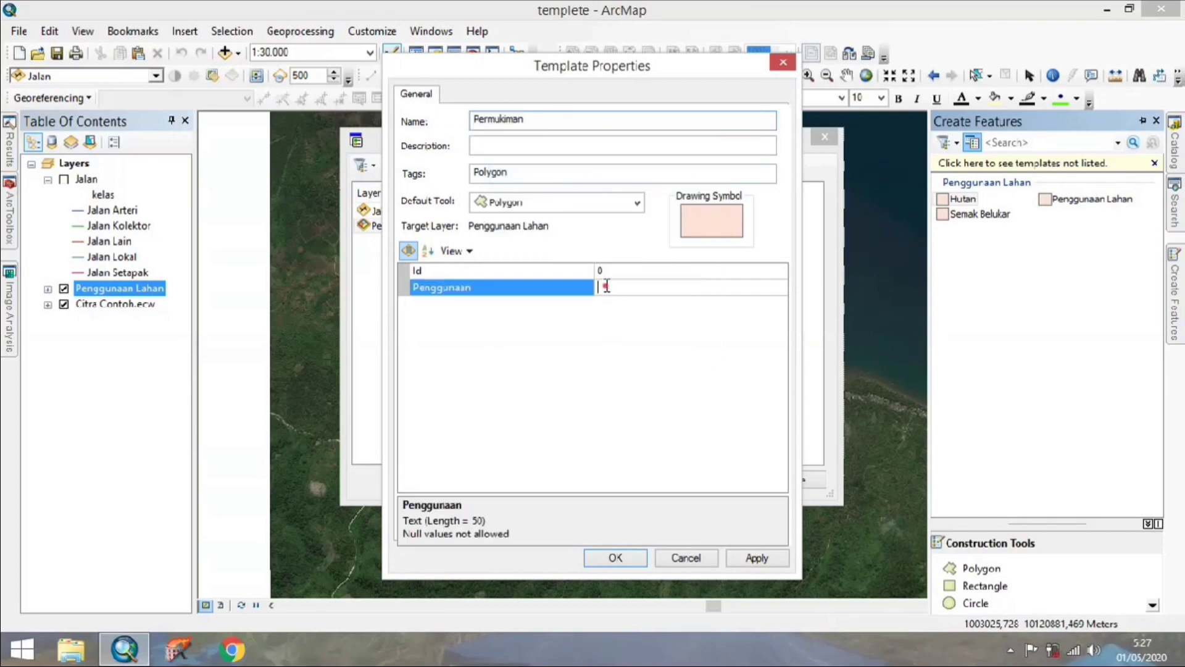
right_click(604, 286)
click(648, 360)
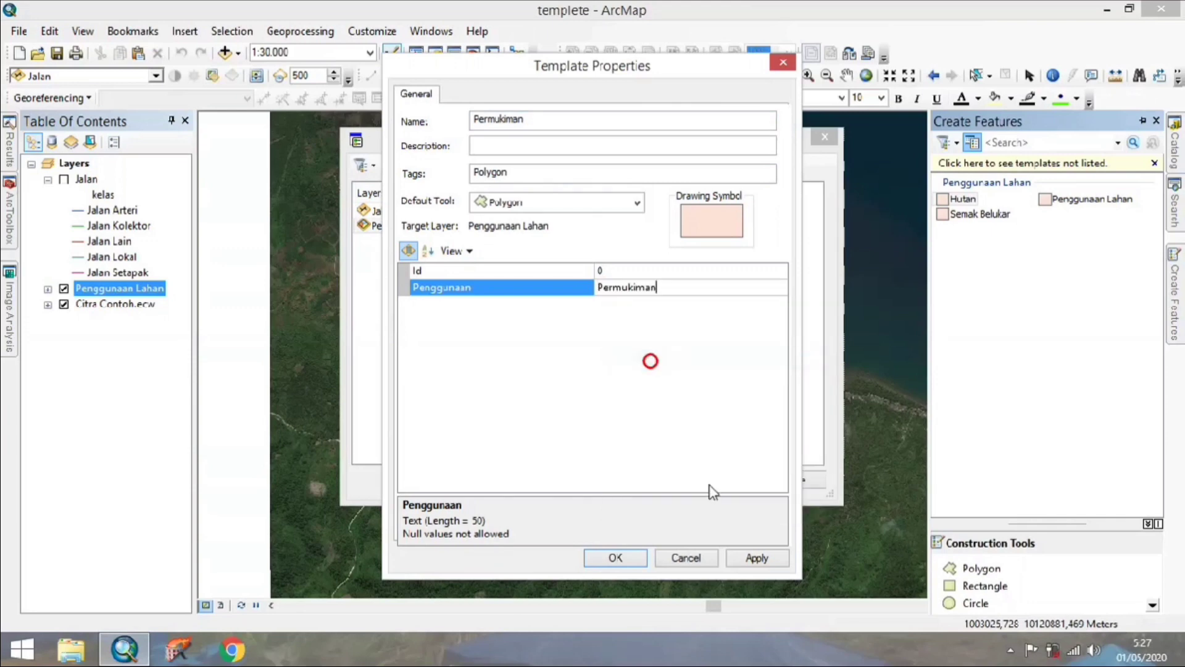
click(748, 556)
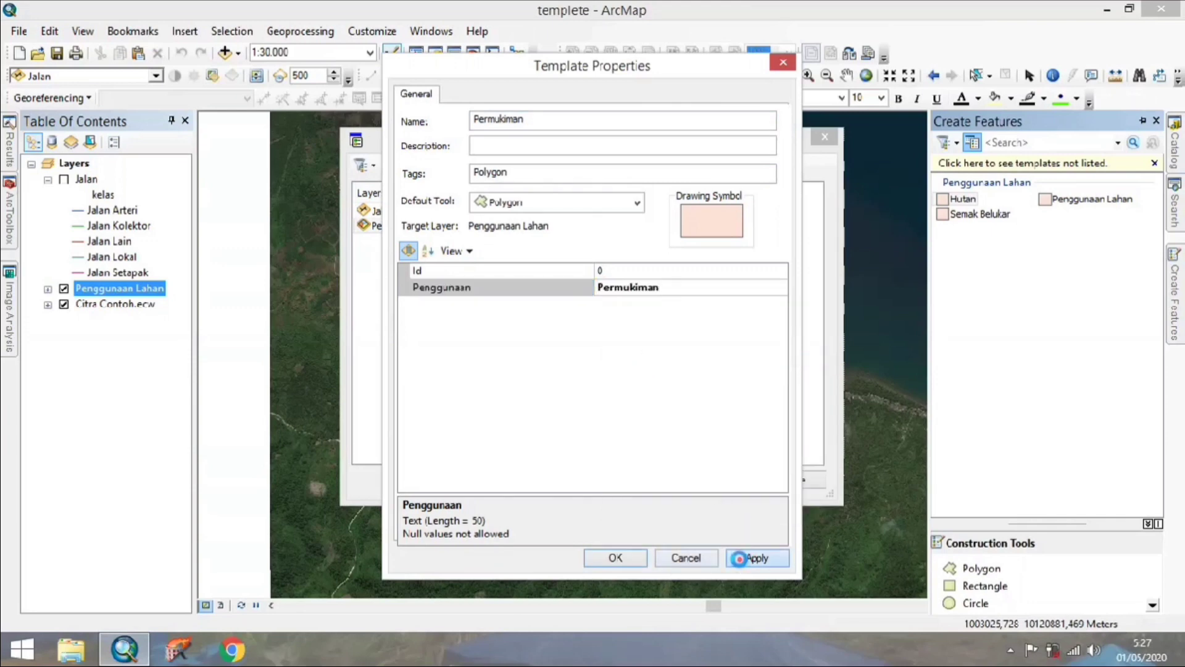
click(606, 558)
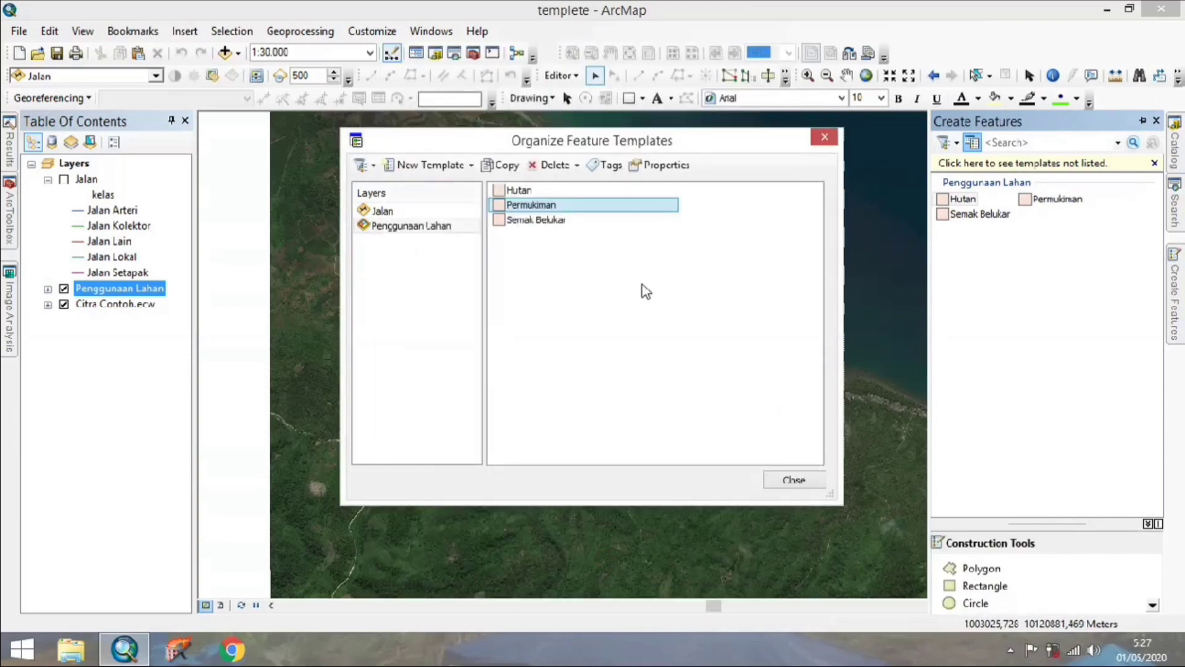
- Create a fourth feature template for the Penggunaan Lahan layer, rename it as Tubuh Air and copy the name
click(432, 171)
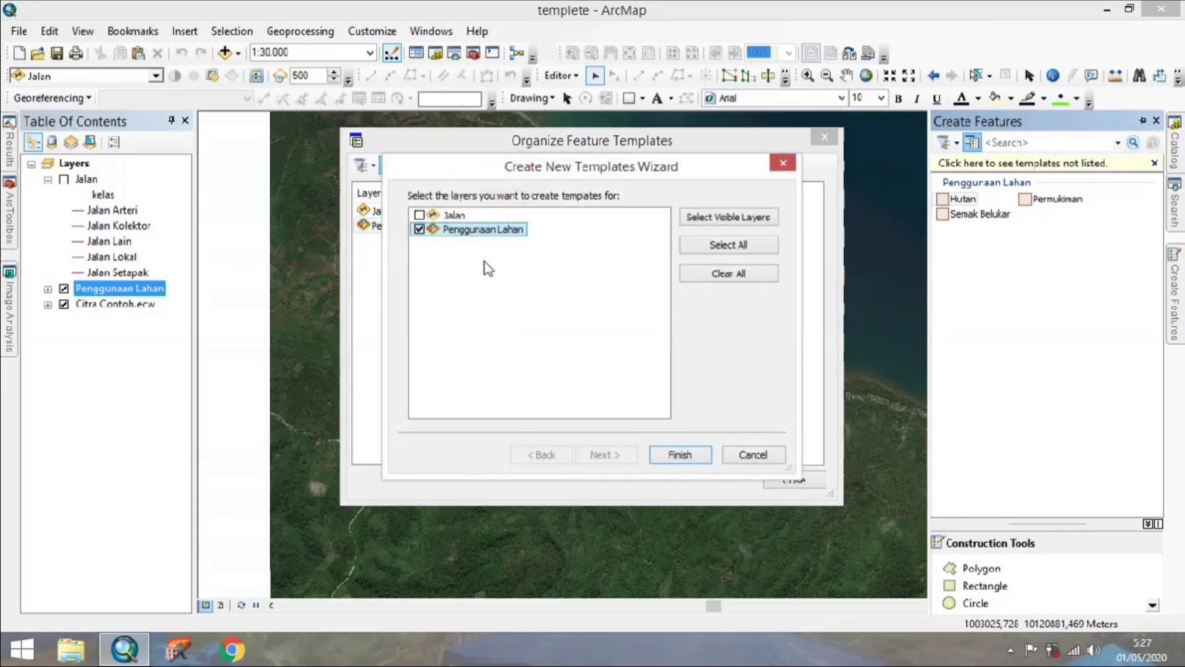
click(679, 455)
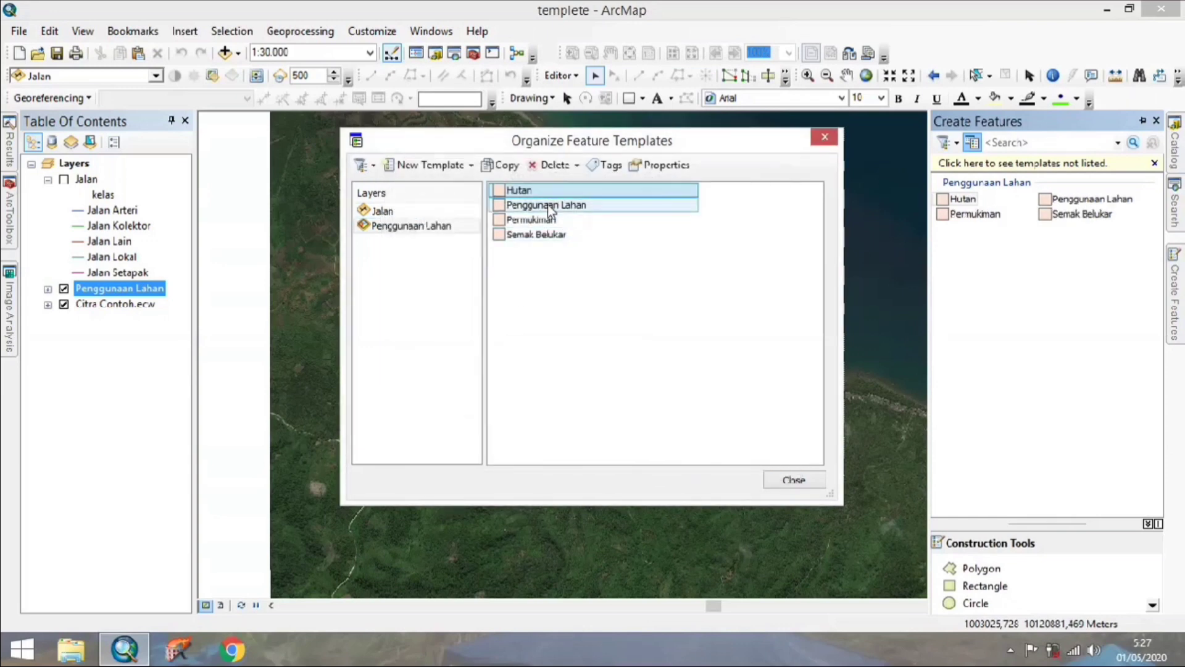
click(664, 167)
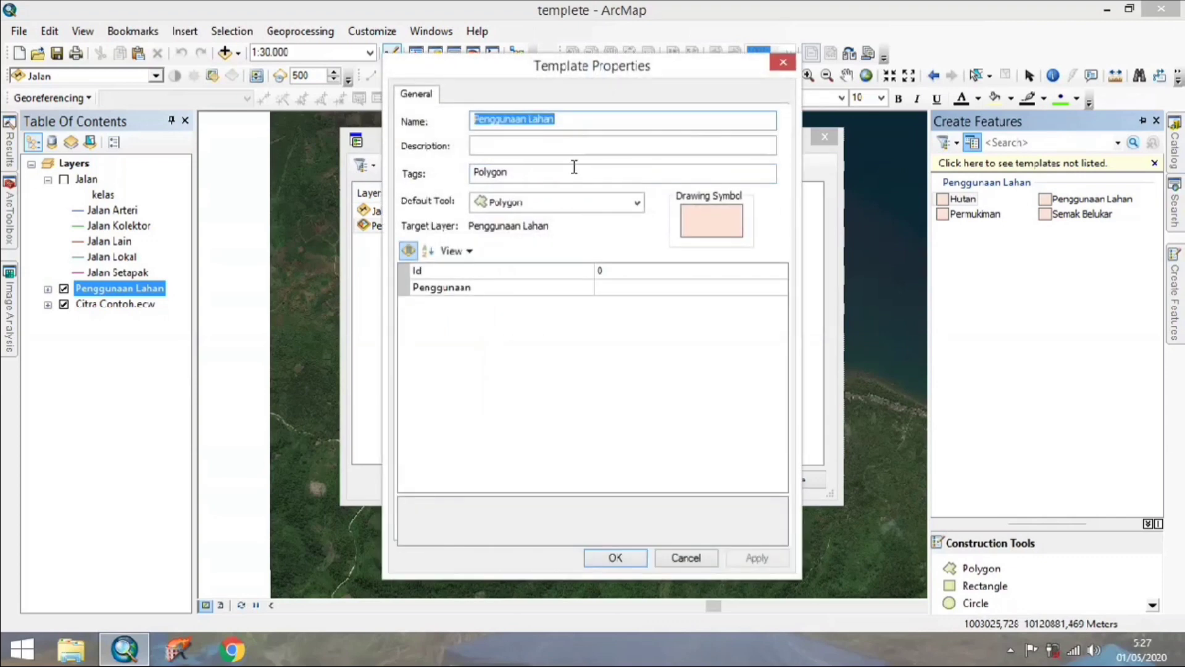
text(Tubuh Air)
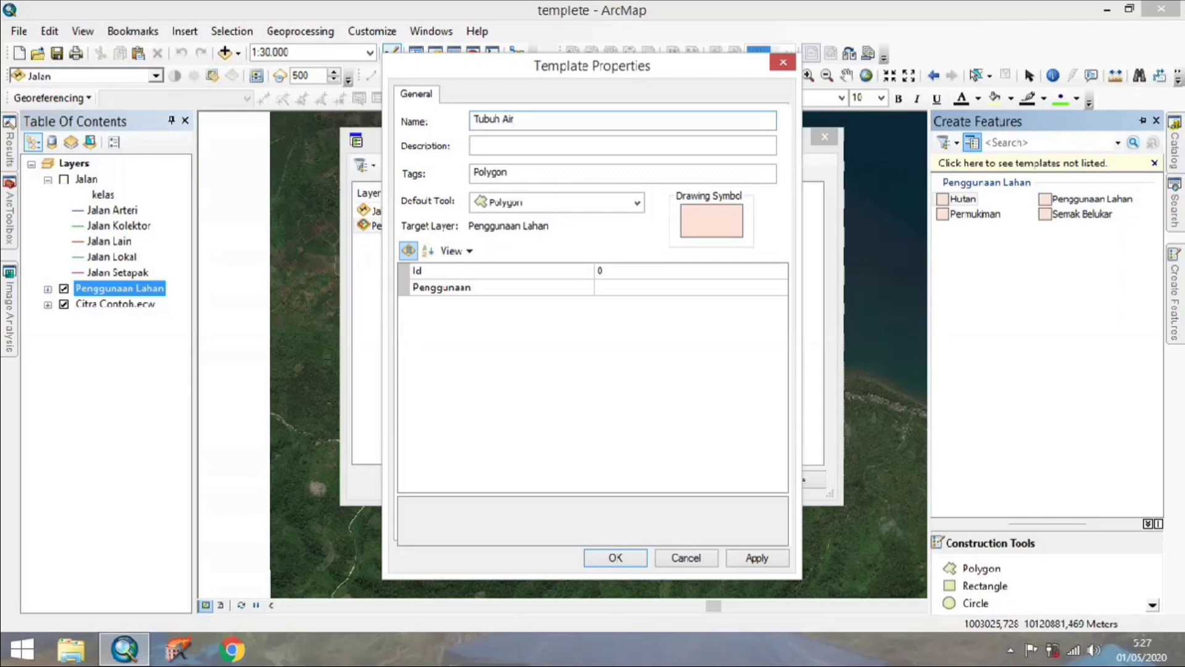
drag(532, 121, 474, 130)
right_click(491, 114)
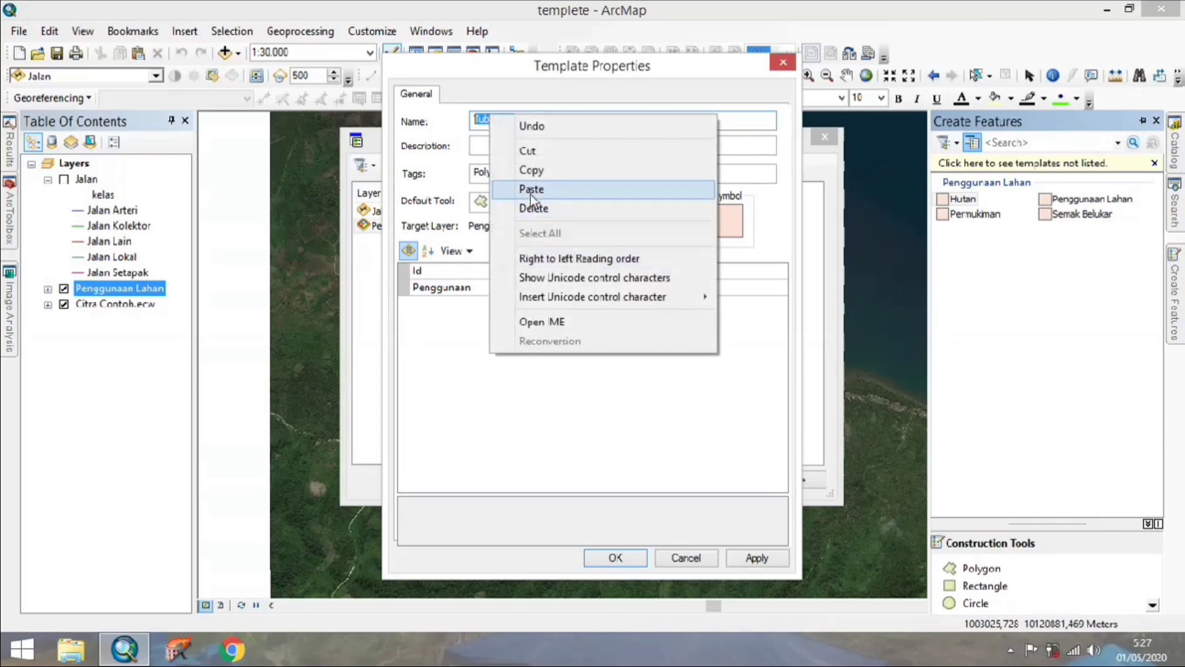
click(531, 172)
- Set the Tubuh Air template's Penggunaan attribute to Tubuh Air, apply its properties and close the template organizer
click(623, 287)
right_click(626, 288)
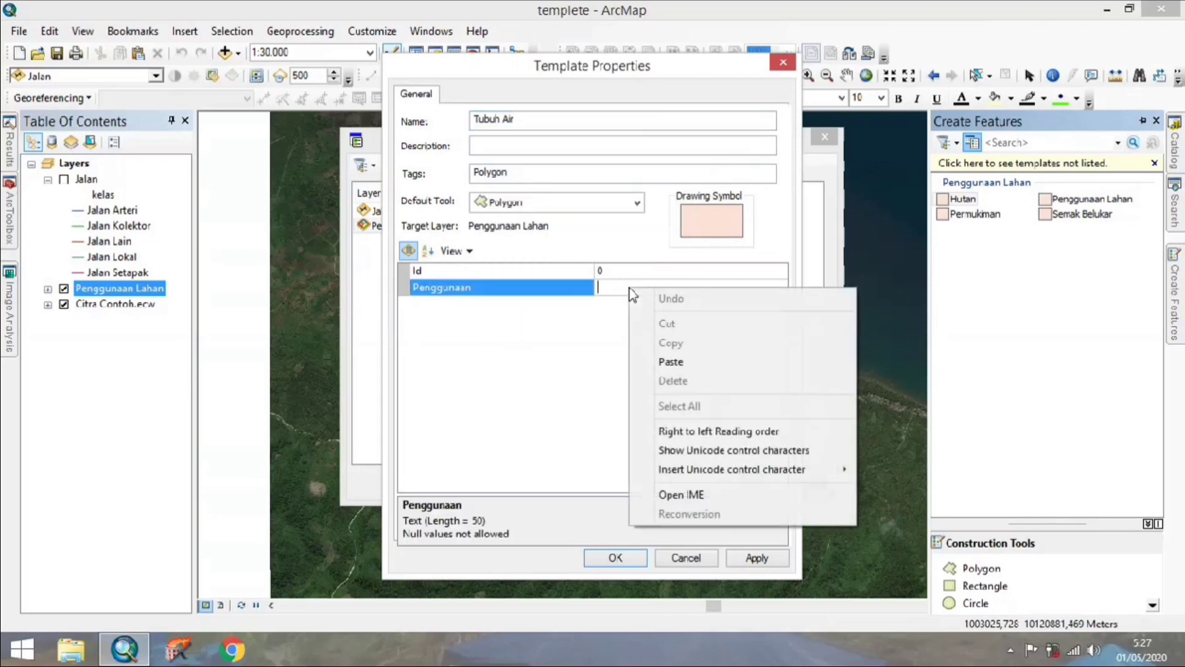
click(665, 367)
click(739, 562)
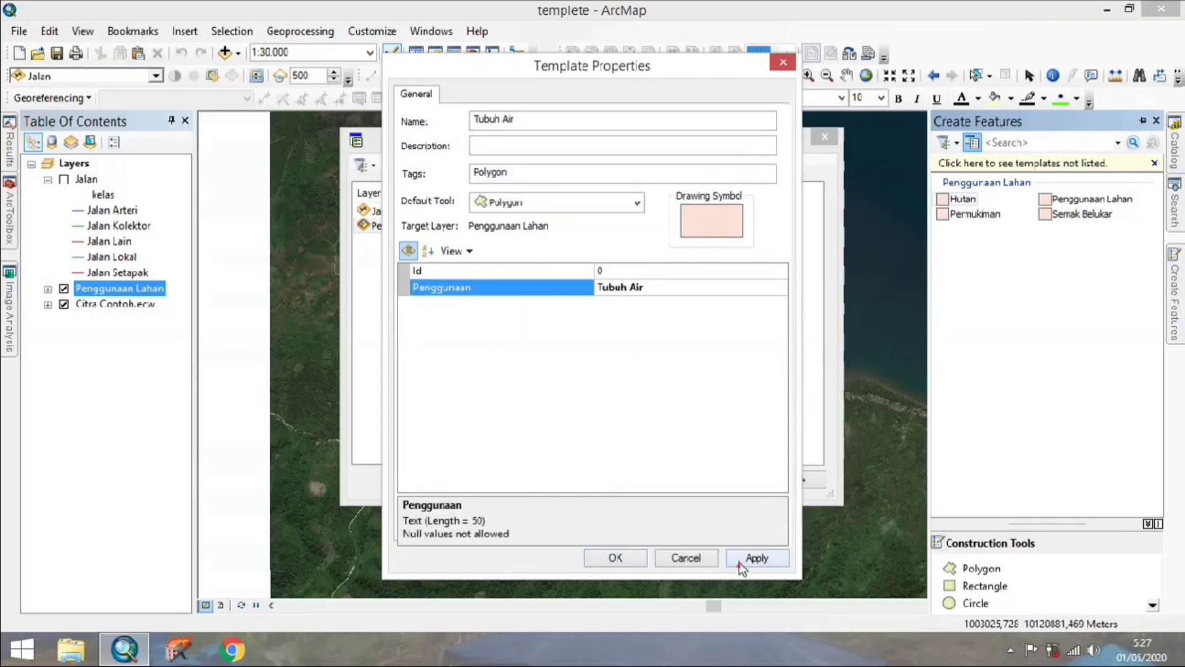
click(615, 557)
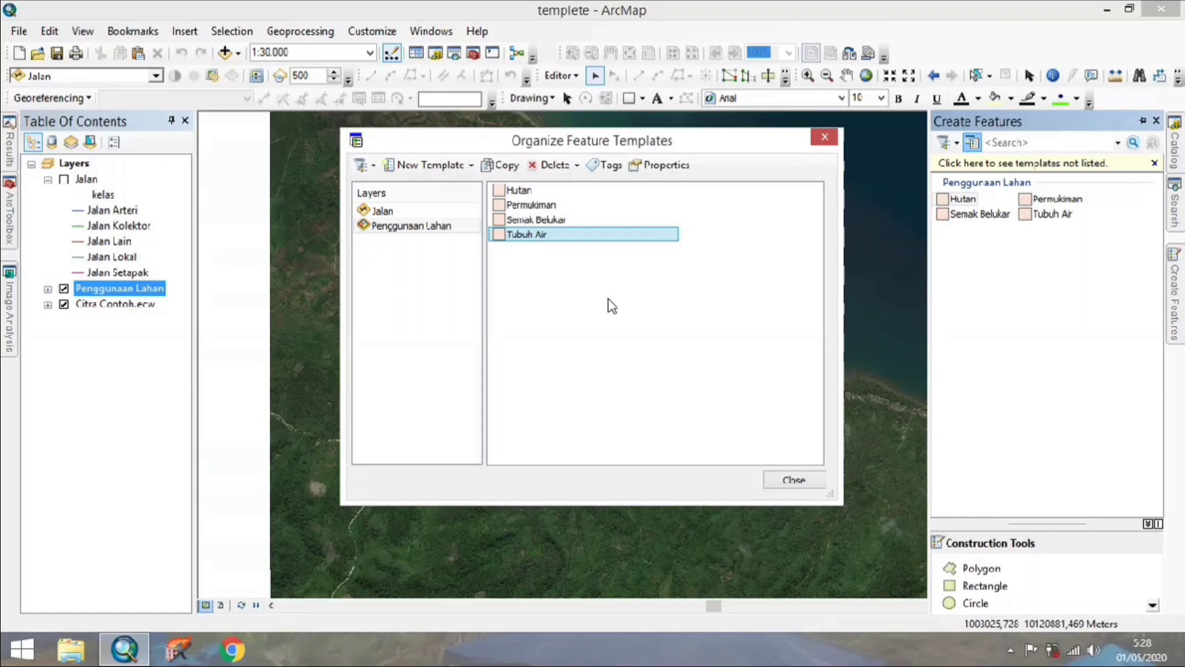
click(794, 479)
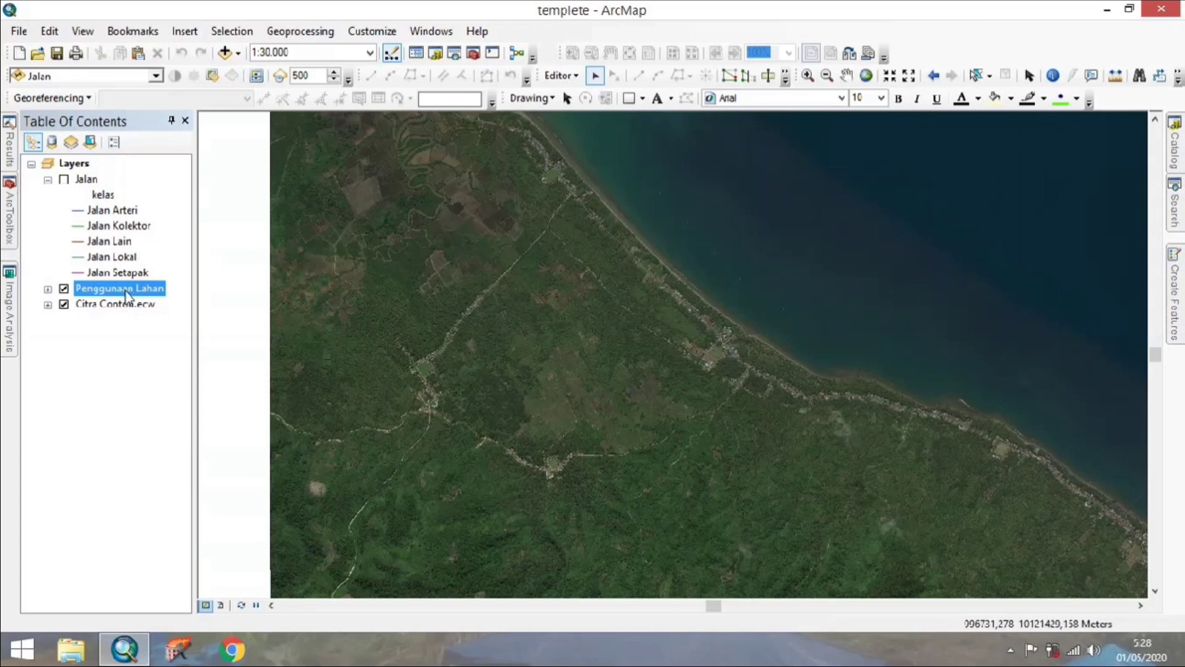
click(560, 75)
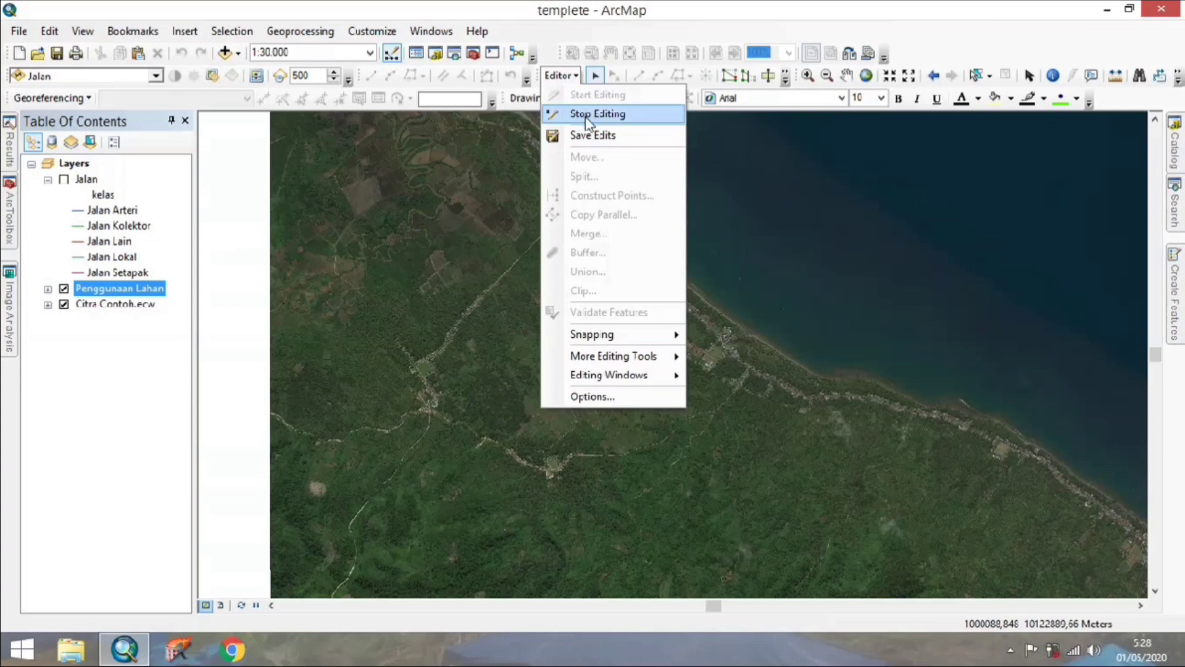
click(570, 75)
- Examine the satellite image inland from the coast down to its southern edge for a dense forest area
mouse_move(1181, 289)
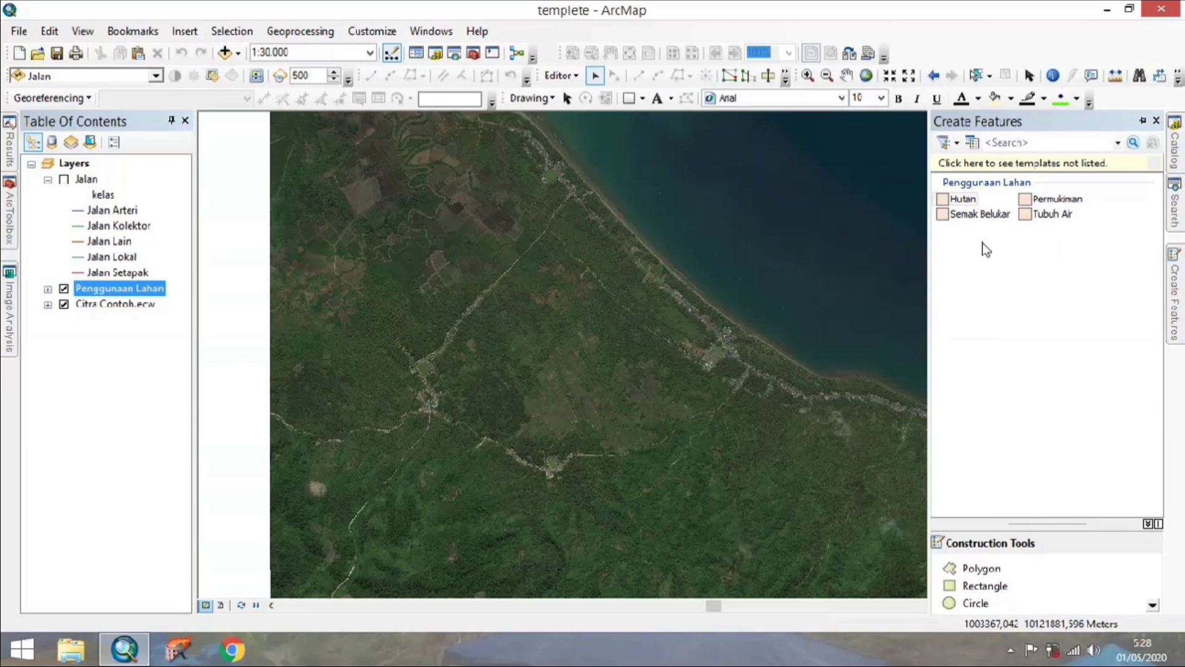
scroll(501, 409, up, 3)
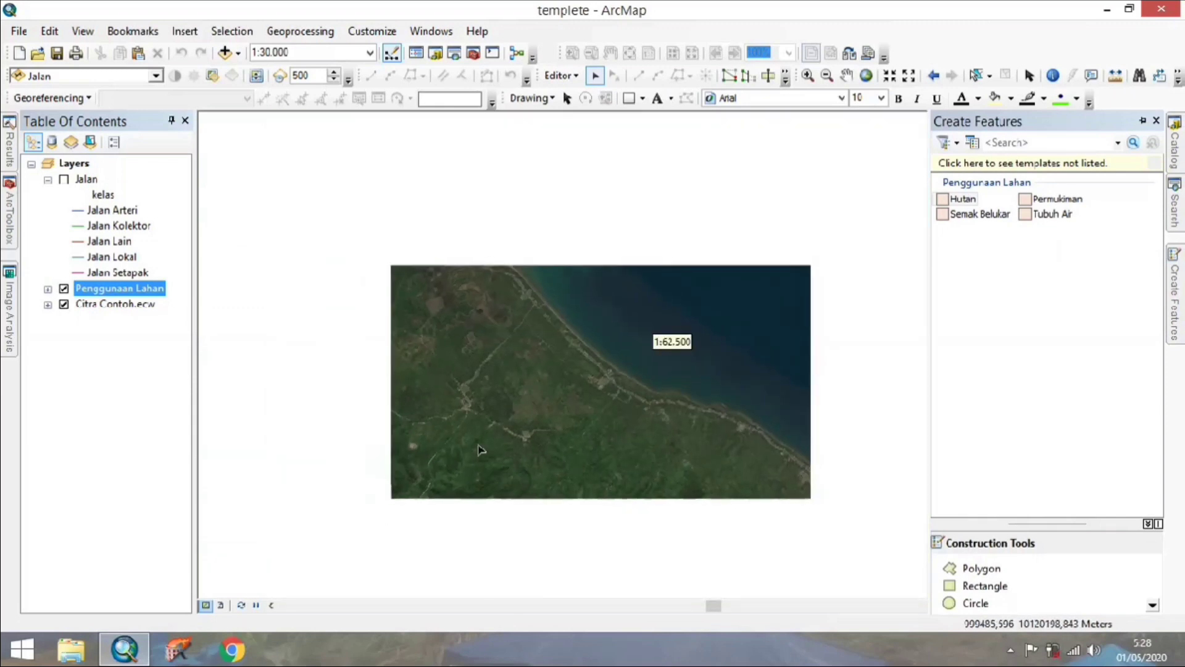
click(847, 75)
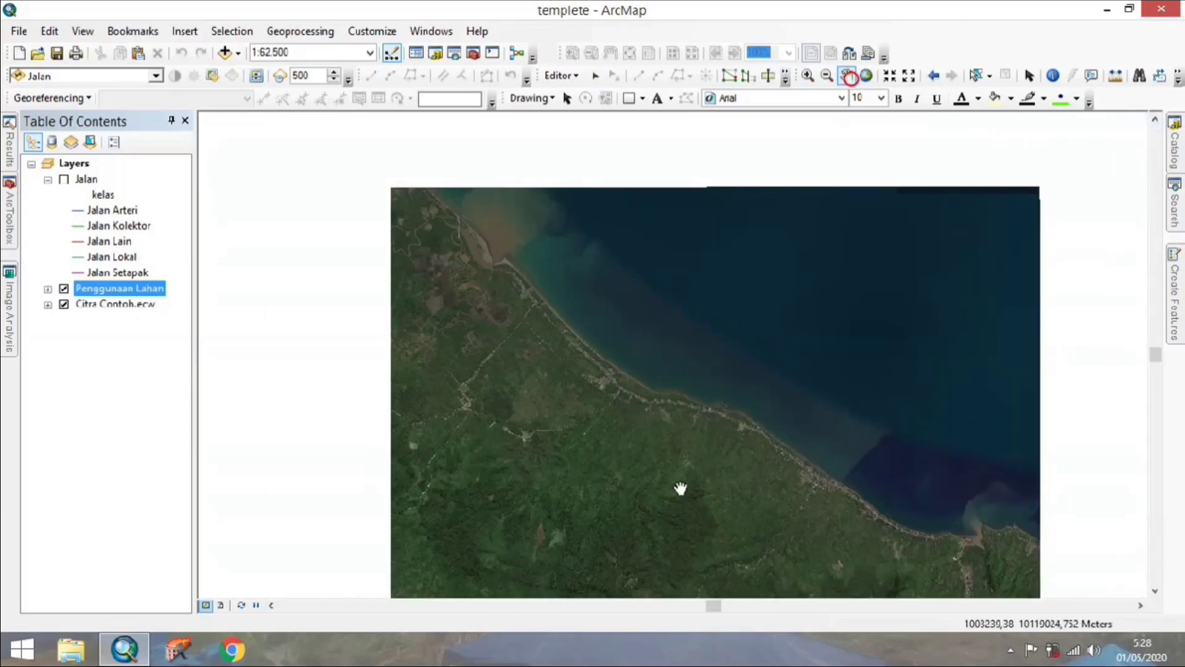
drag(668, 506, 710, 222)
drag(616, 442, 645, 362)
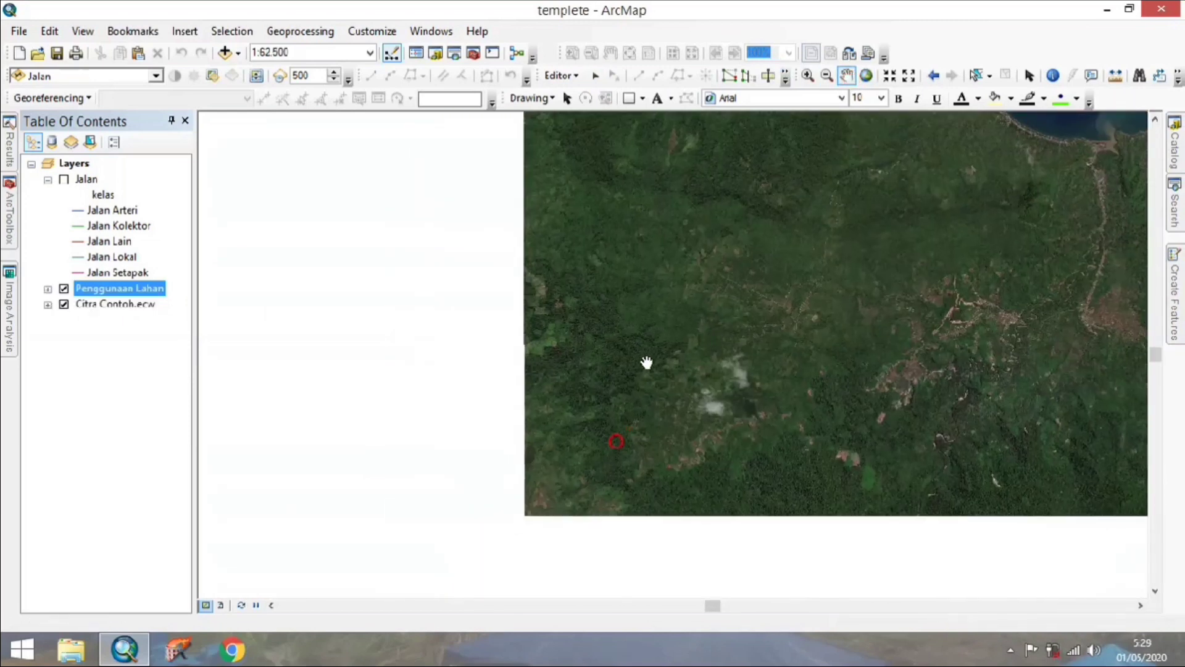
drag(752, 510, 661, 418)
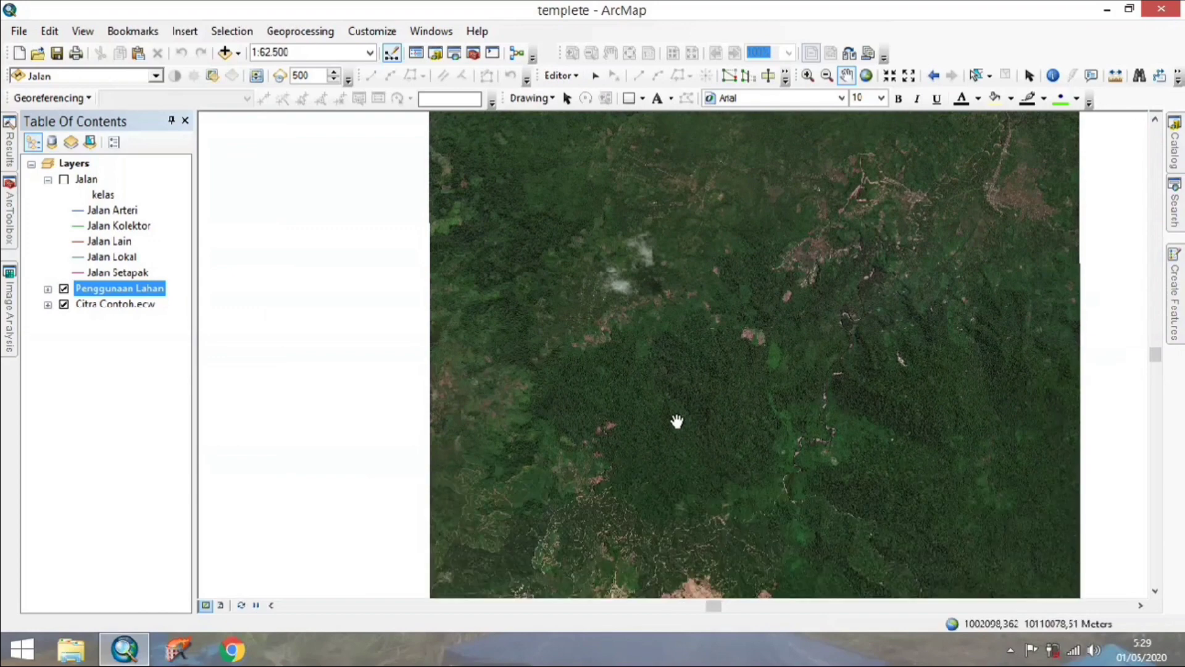
drag(677, 425, 670, 367)
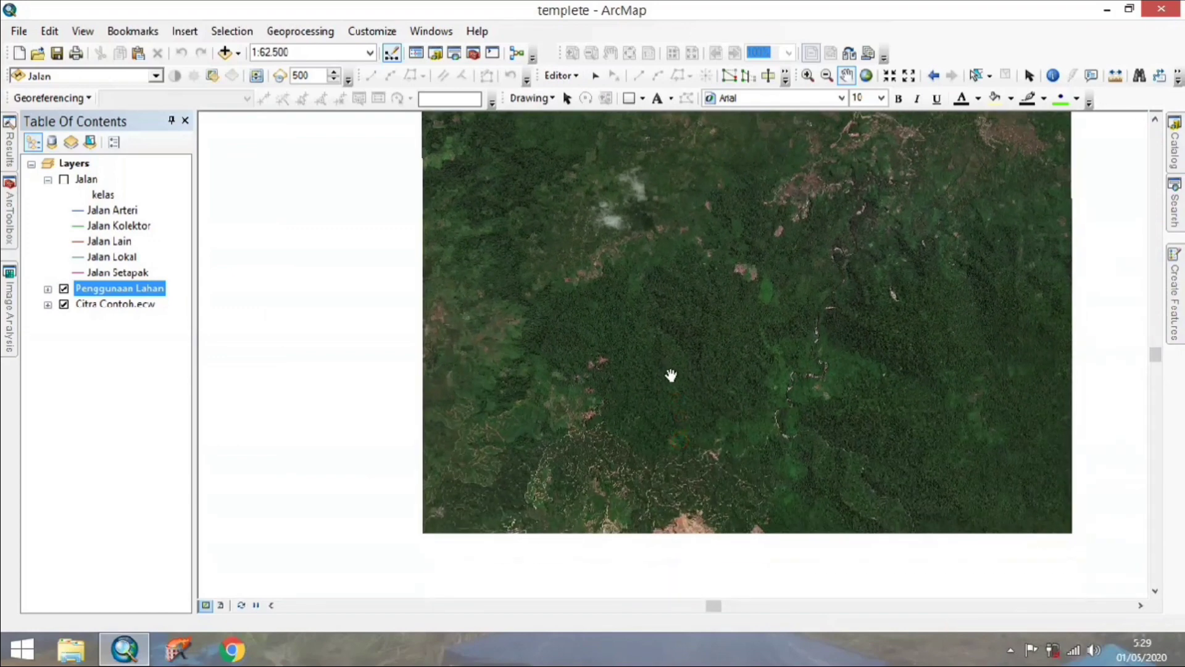
drag(688, 416, 667, 389)
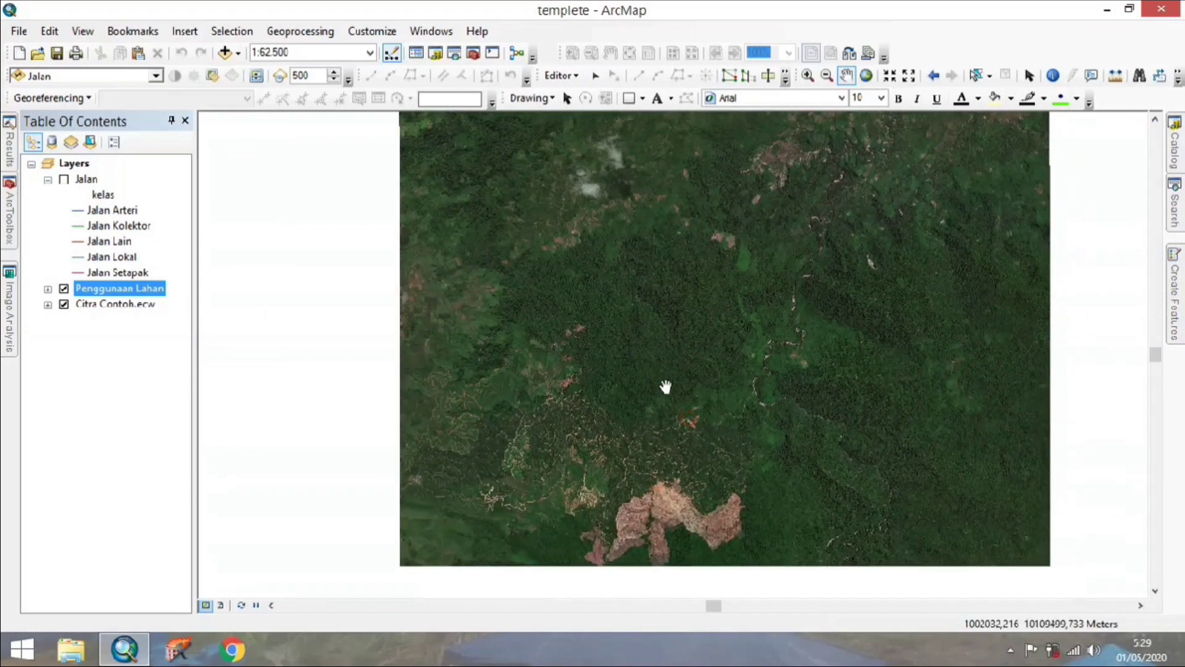
- Digitize a Hutan polygon around the dense forest north of the bare brown ground, with a perimeter of about 16.3 km
mouse_move(1180, 282)
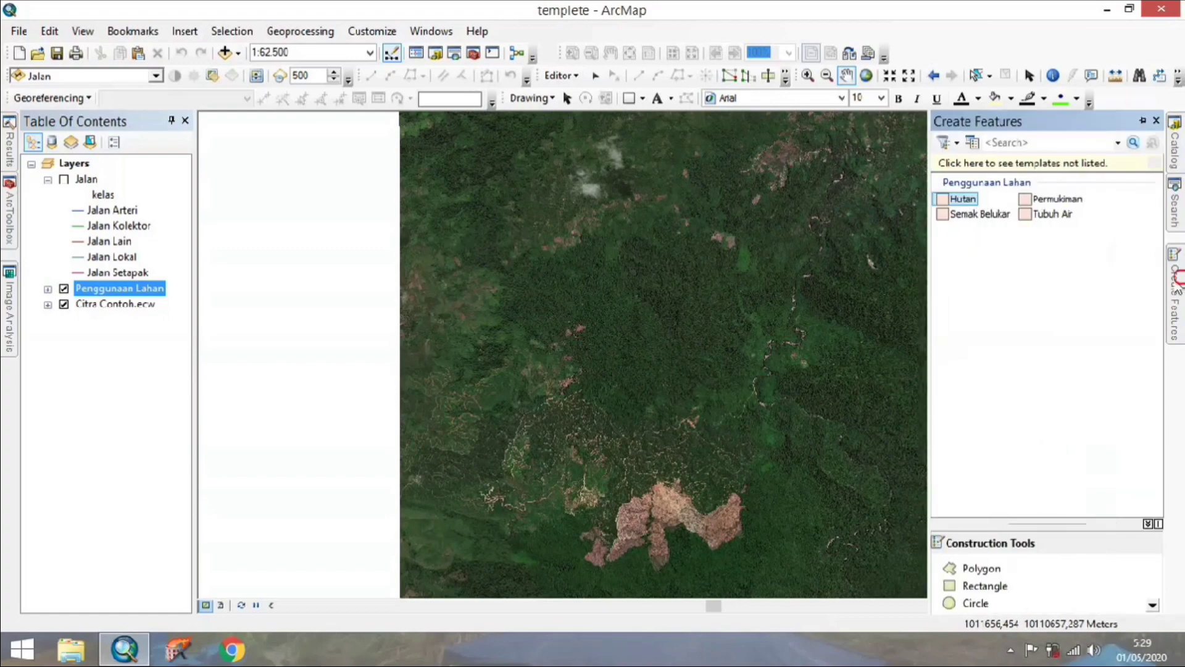
click(953, 199)
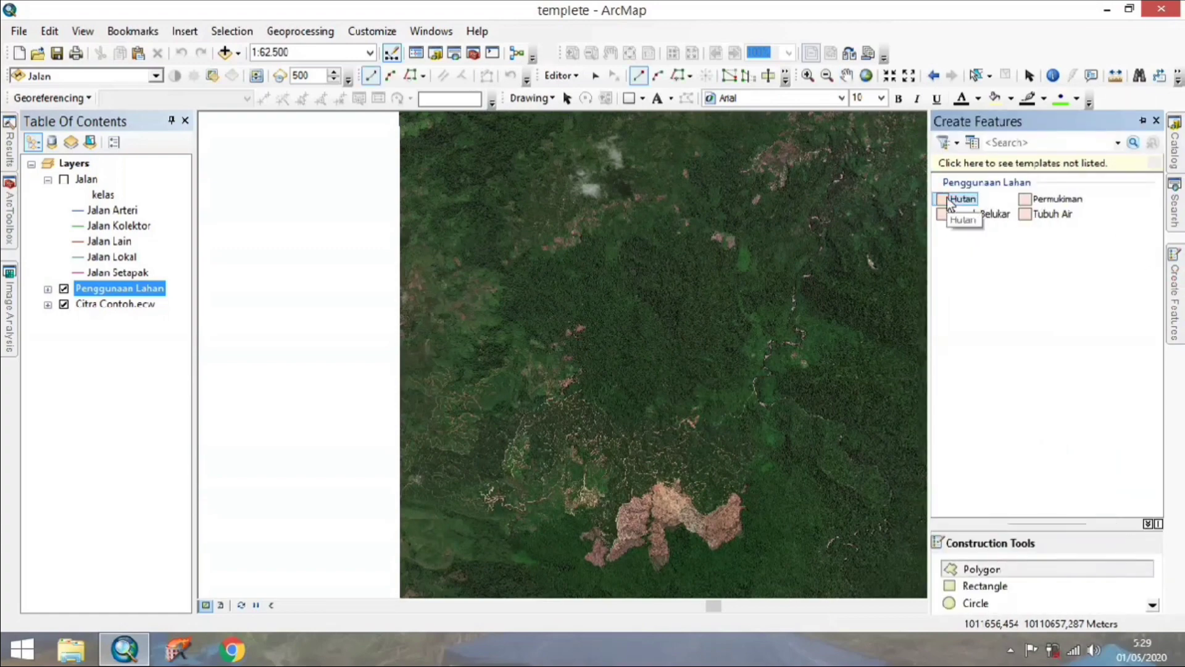
scroll(827, 344, up, 1)
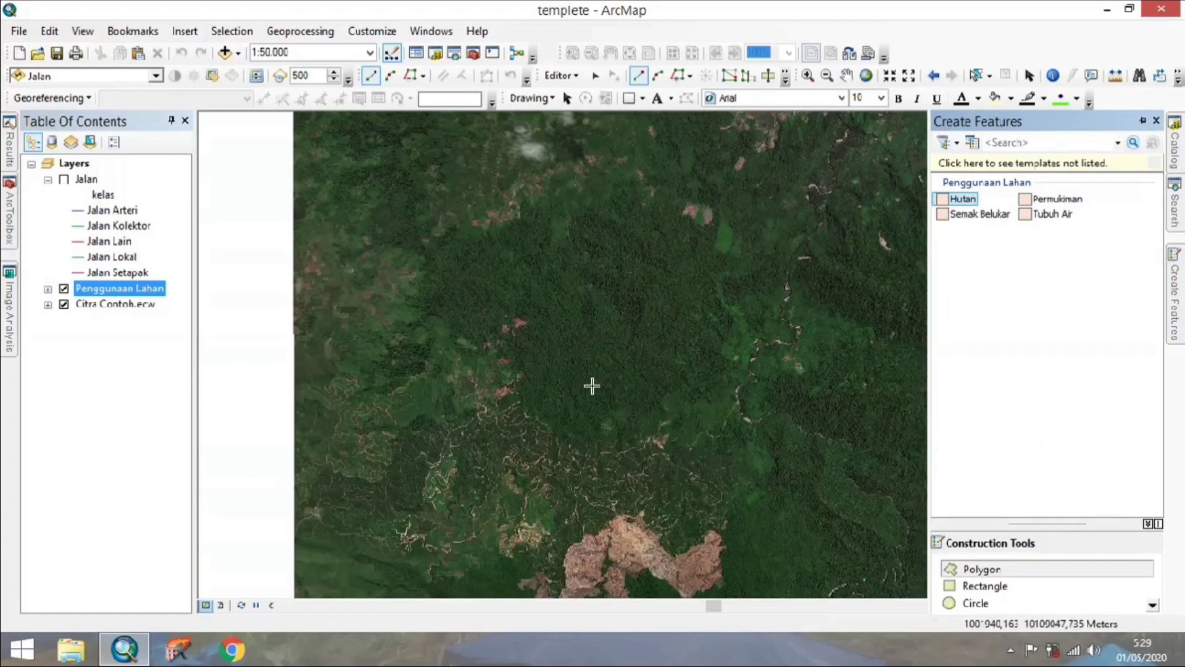
scroll(593, 386, up, 2)
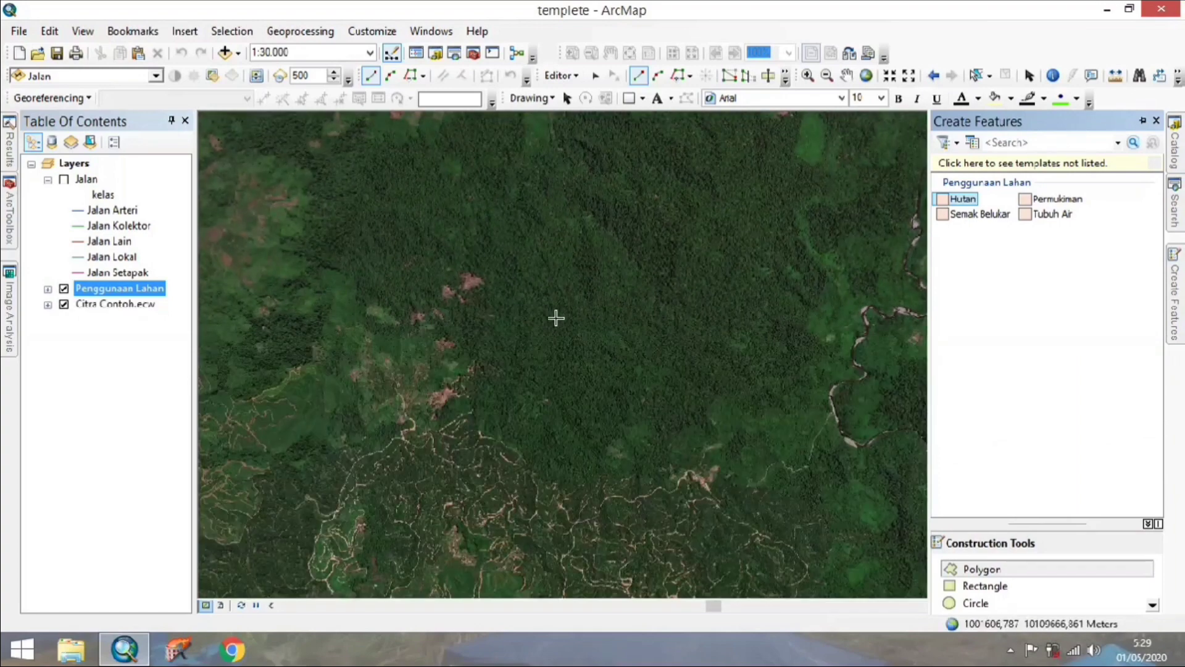
scroll(556, 317, down, 1)
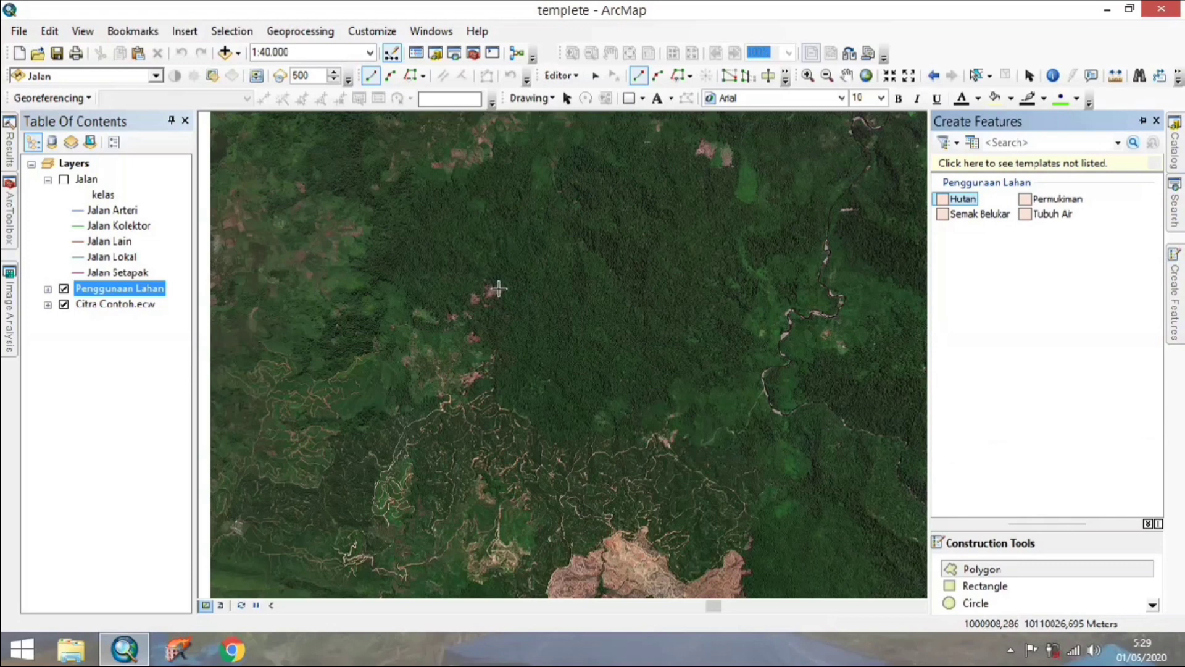
click(498, 288)
click(488, 307)
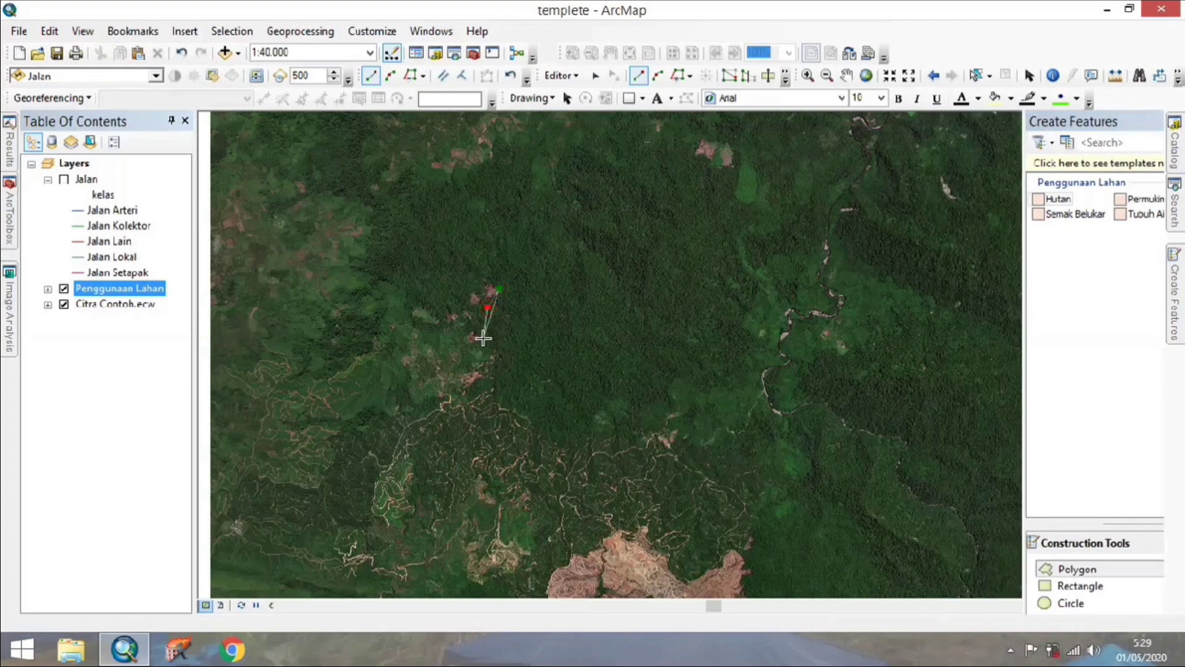
click(483, 339)
click(498, 347)
click(498, 367)
click(496, 392)
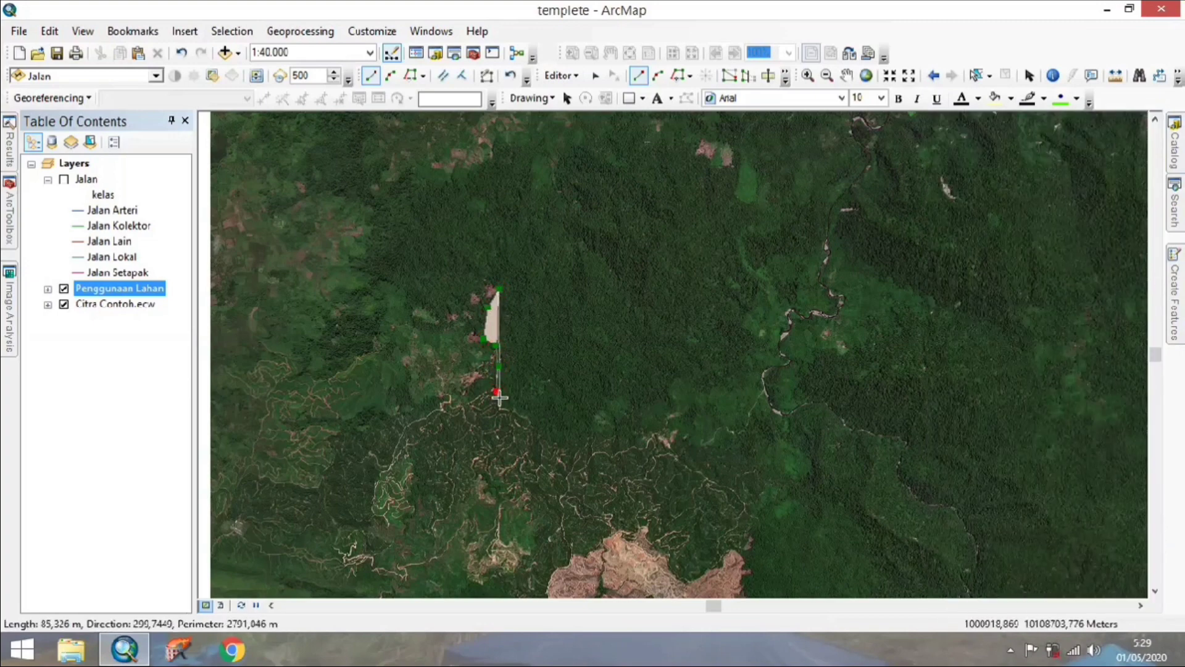
click(500, 397)
click(523, 412)
click(541, 432)
click(568, 441)
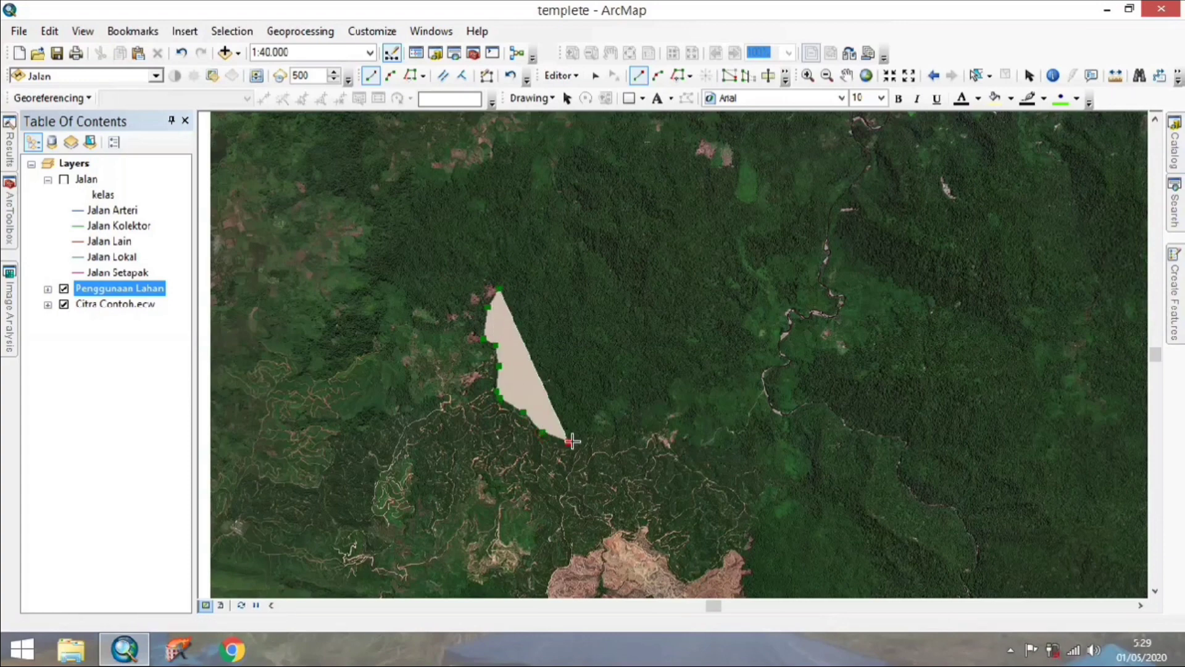
click(583, 437)
click(603, 426)
click(609, 419)
click(614, 409)
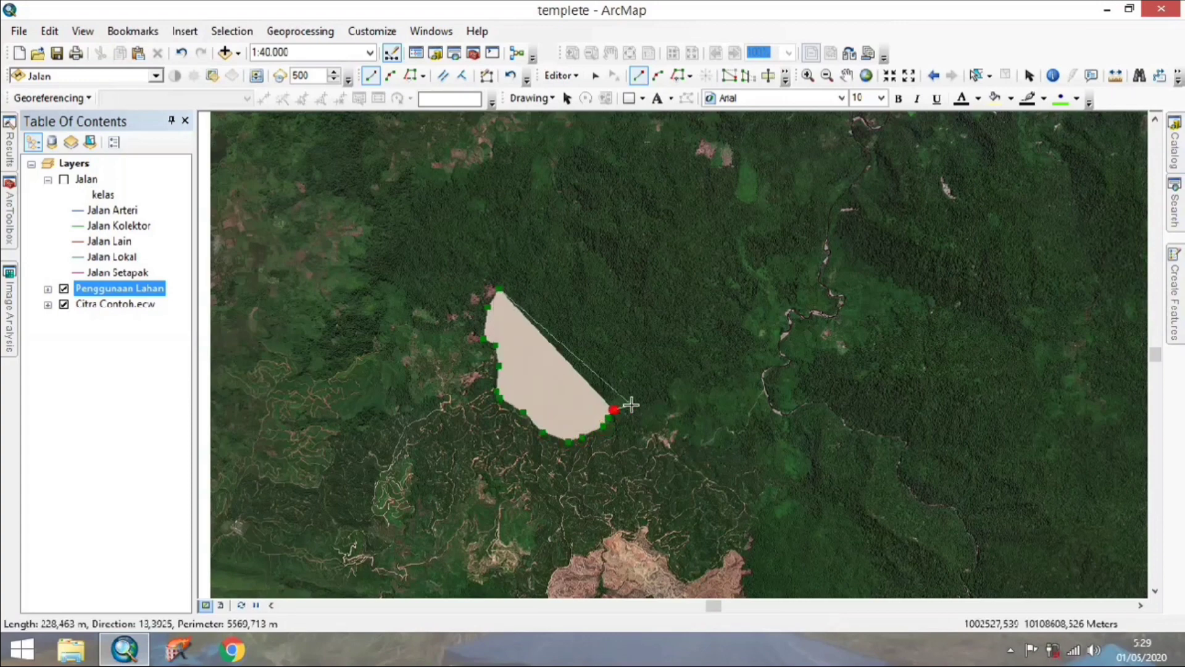
click(632, 405)
click(656, 407)
click(665, 406)
click(669, 399)
click(672, 390)
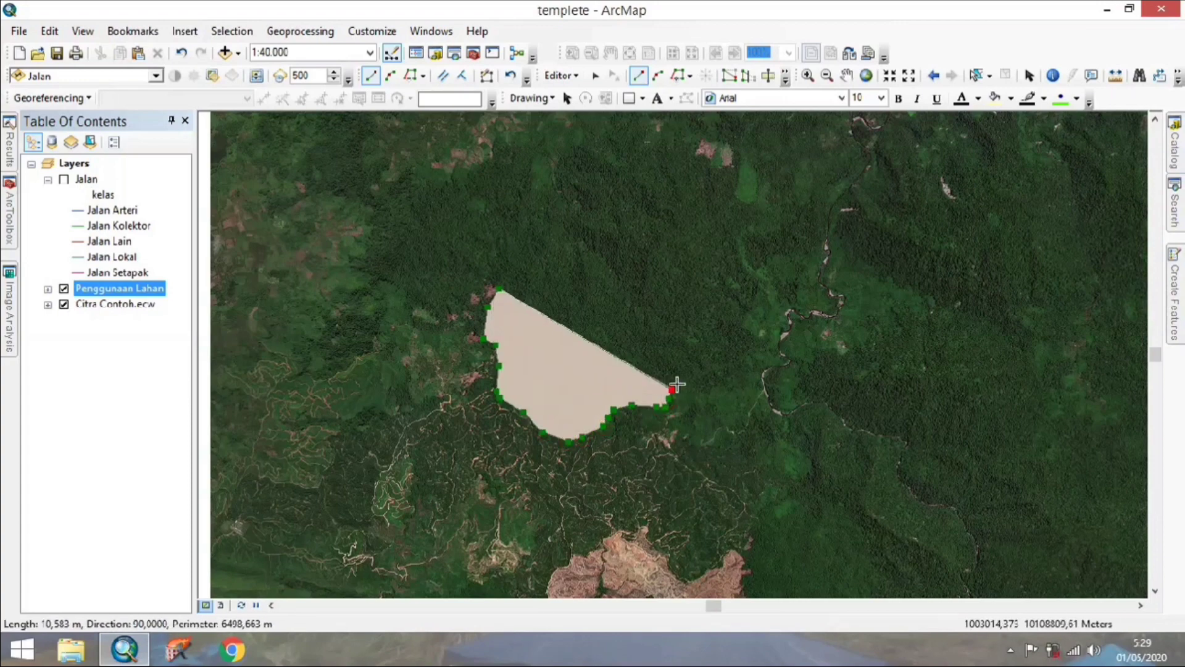
click(682, 381)
click(694, 376)
click(715, 377)
click(732, 370)
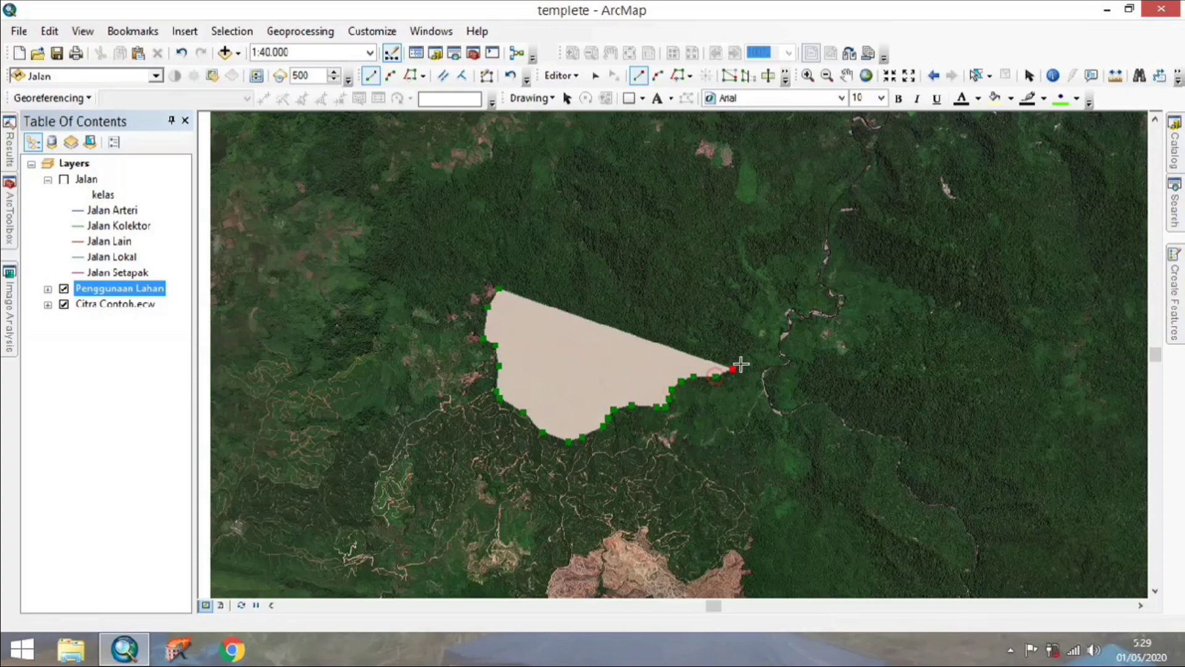
click(744, 362)
click(751, 342)
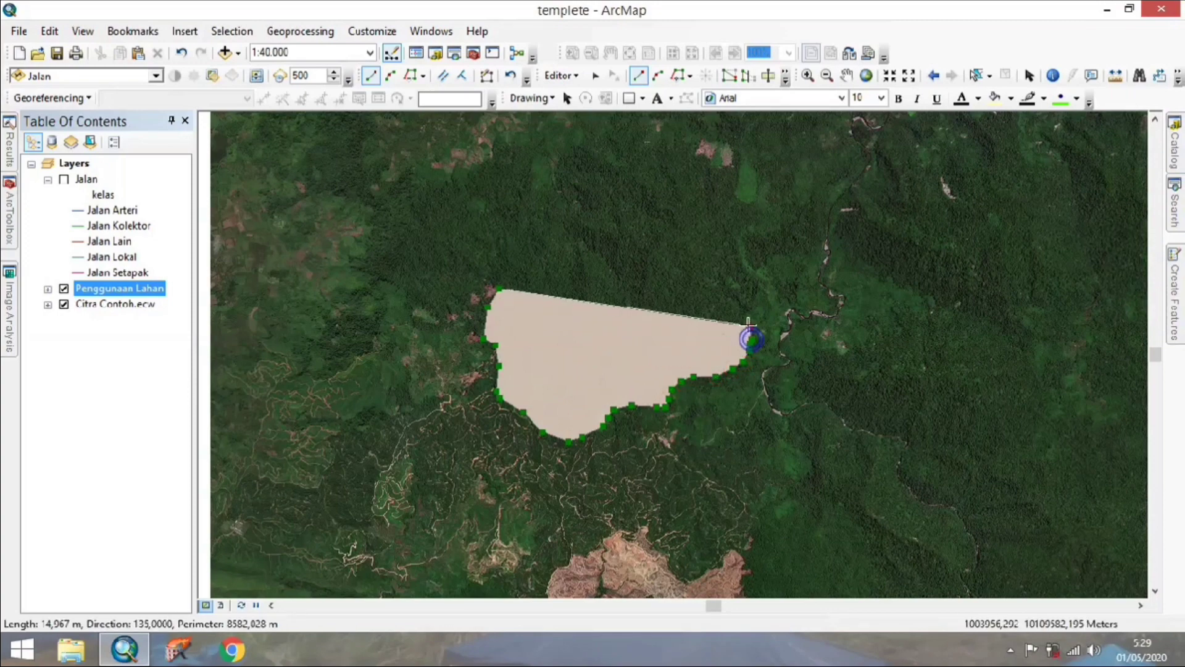
click(749, 324)
click(750, 312)
click(754, 295)
click(758, 279)
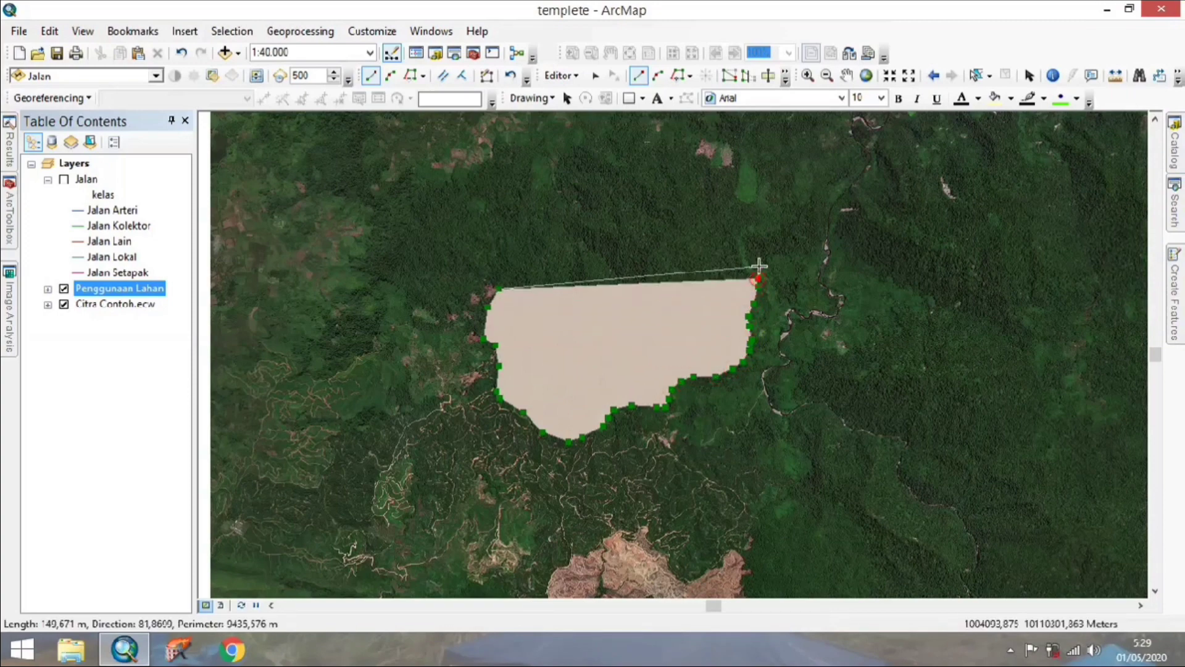
click(761, 267)
click(773, 259)
click(783, 249)
click(784, 234)
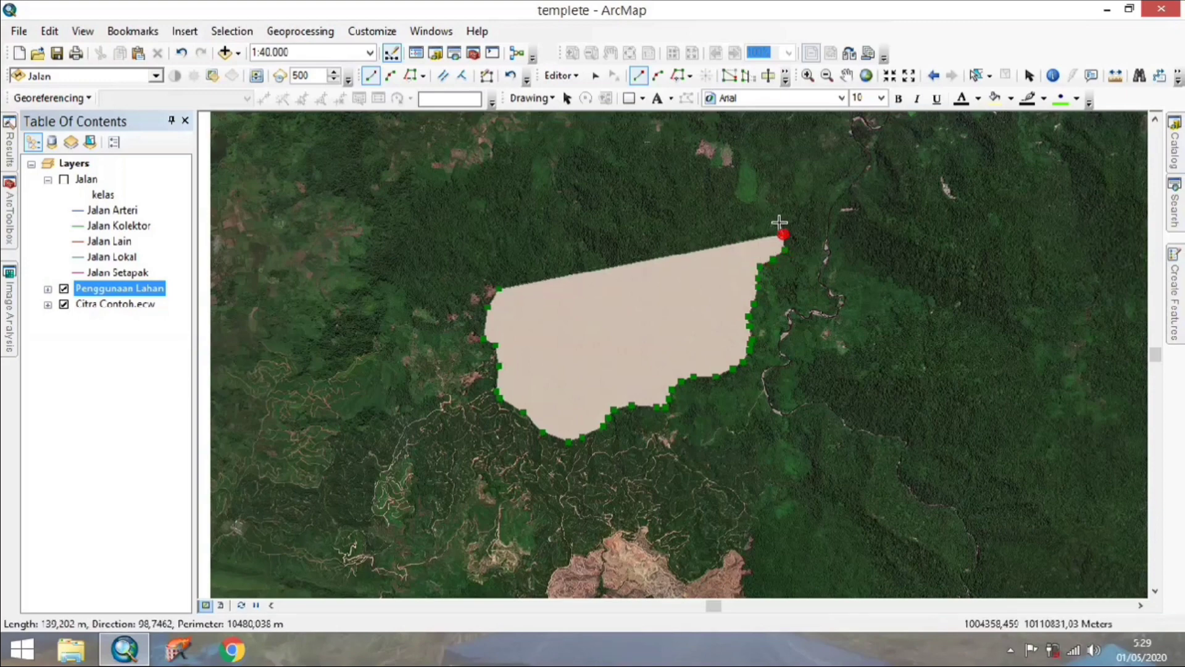
click(780, 222)
click(765, 210)
click(733, 198)
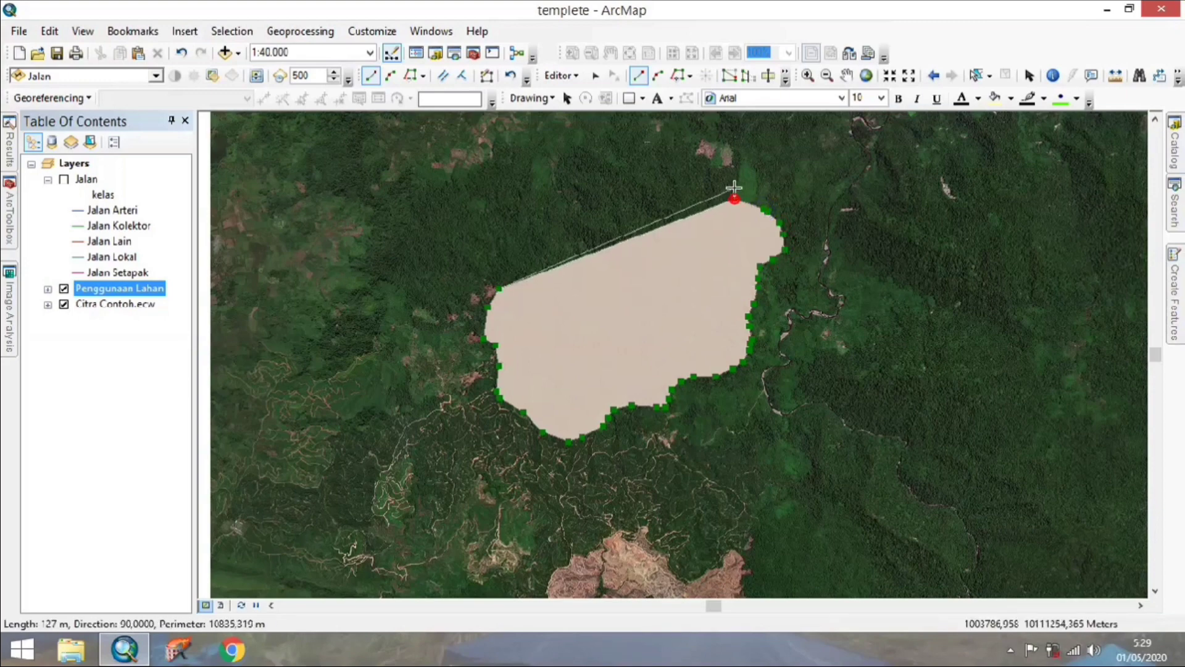
click(730, 168)
click(721, 167)
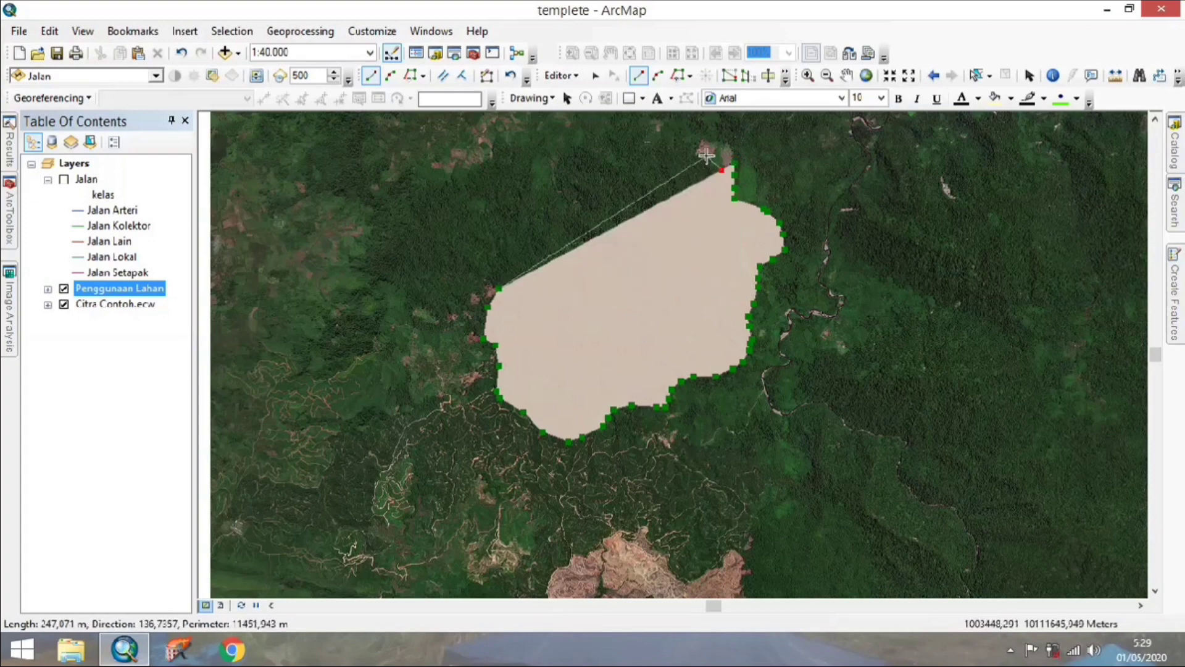
click(672, 131)
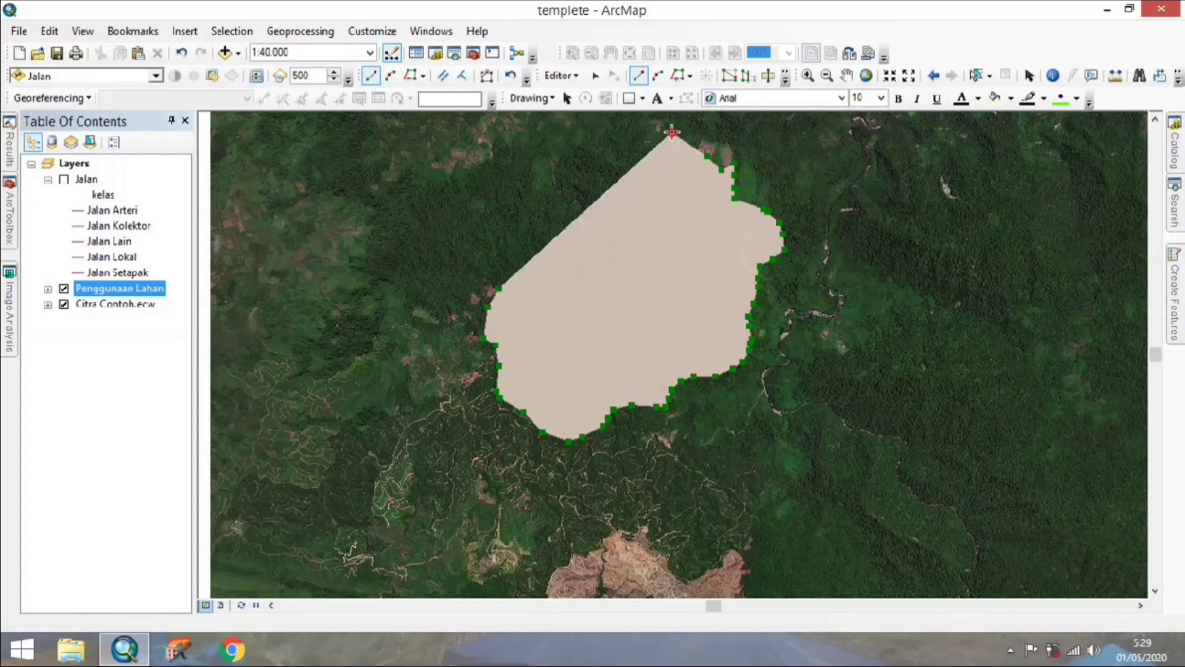
click(660, 130)
click(640, 124)
click(625, 125)
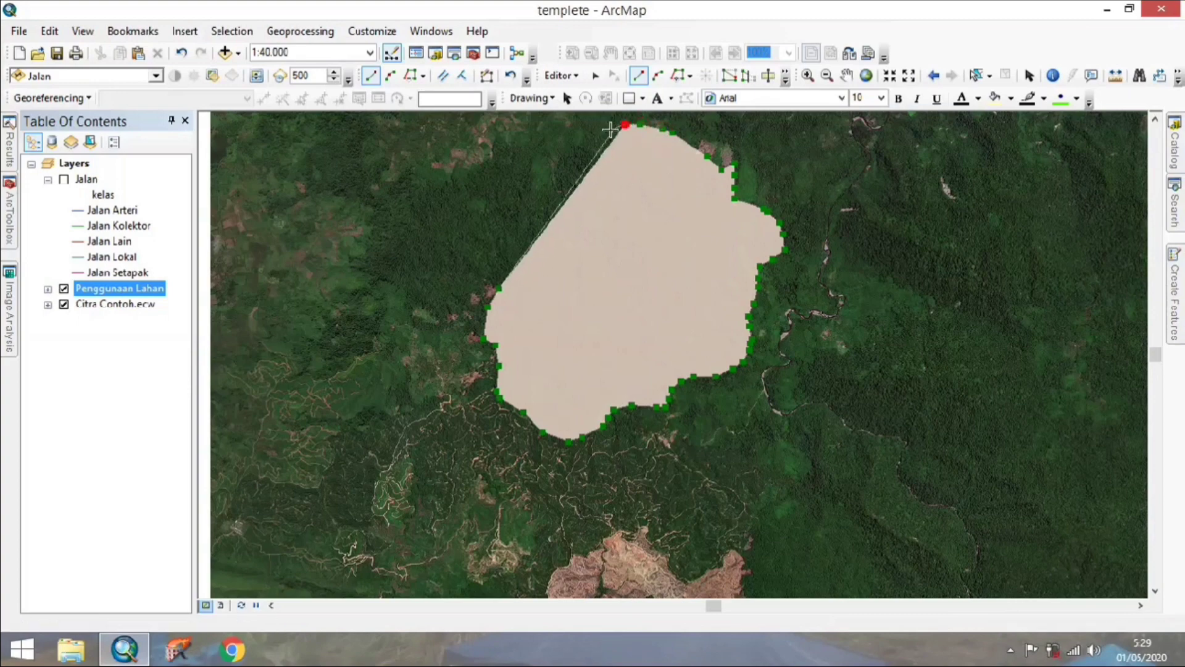
click(608, 130)
click(594, 136)
click(582, 146)
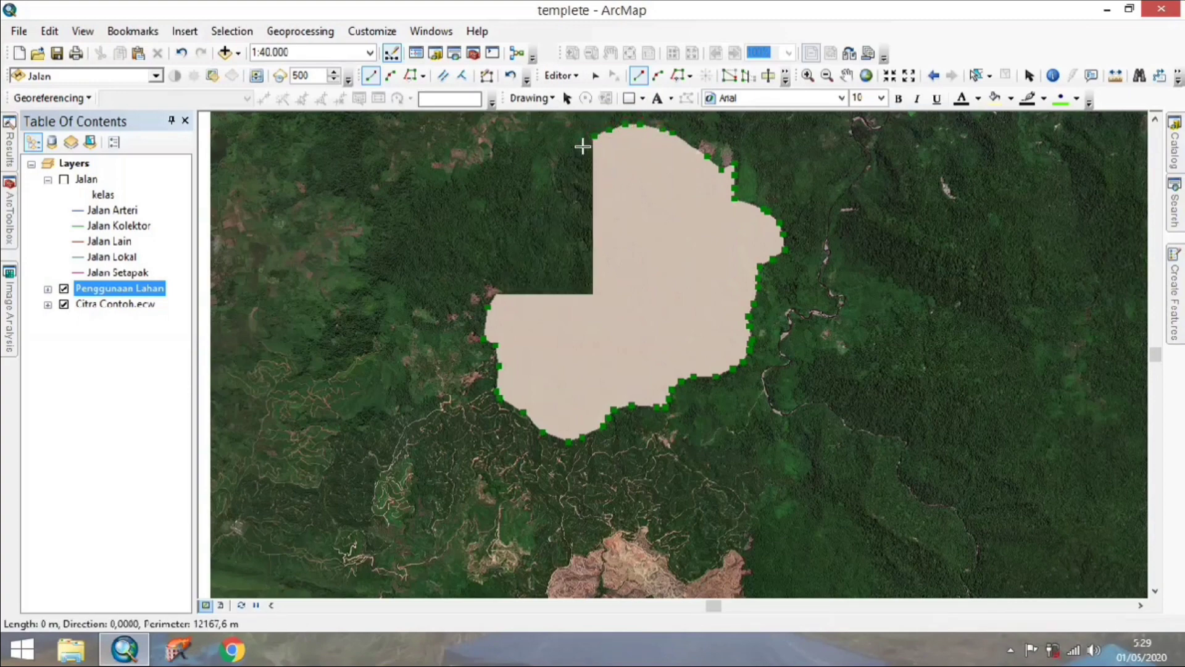
click(577, 151)
click(553, 170)
click(541, 180)
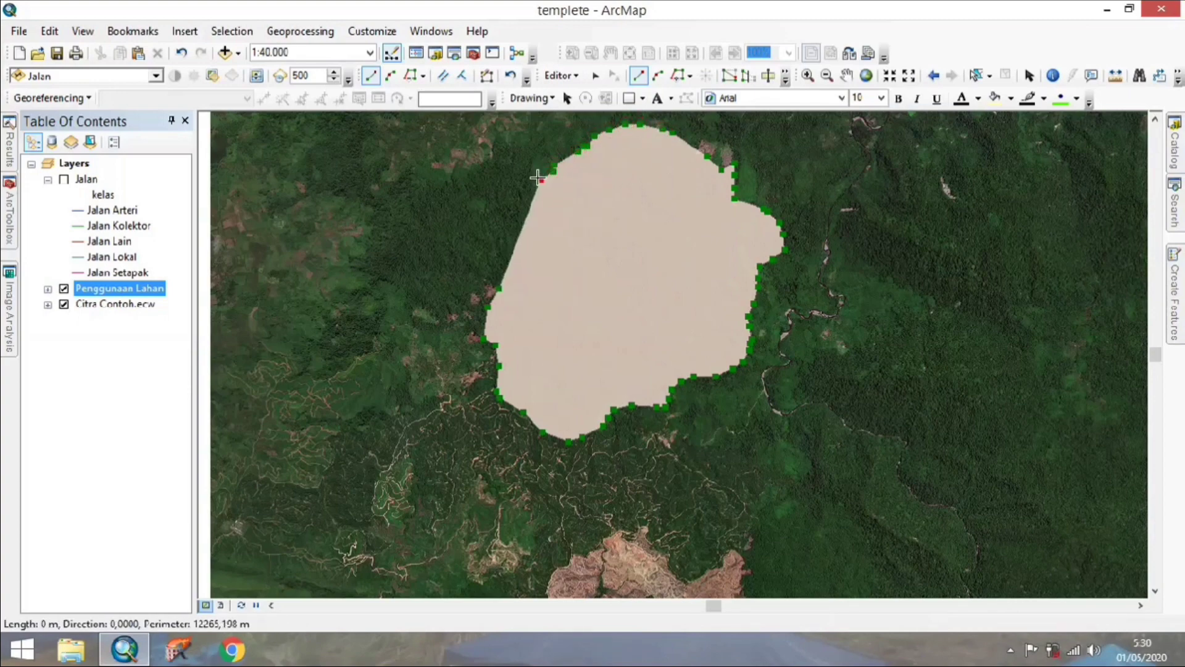
click(537, 165)
click(543, 152)
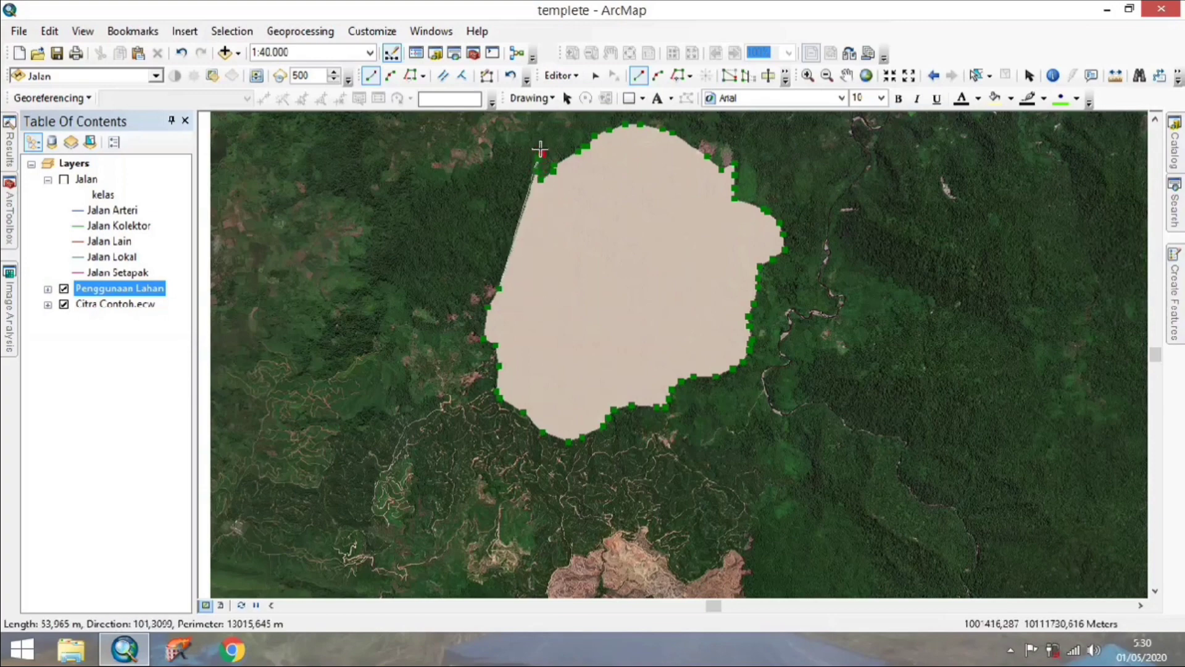
click(526, 146)
click(505, 146)
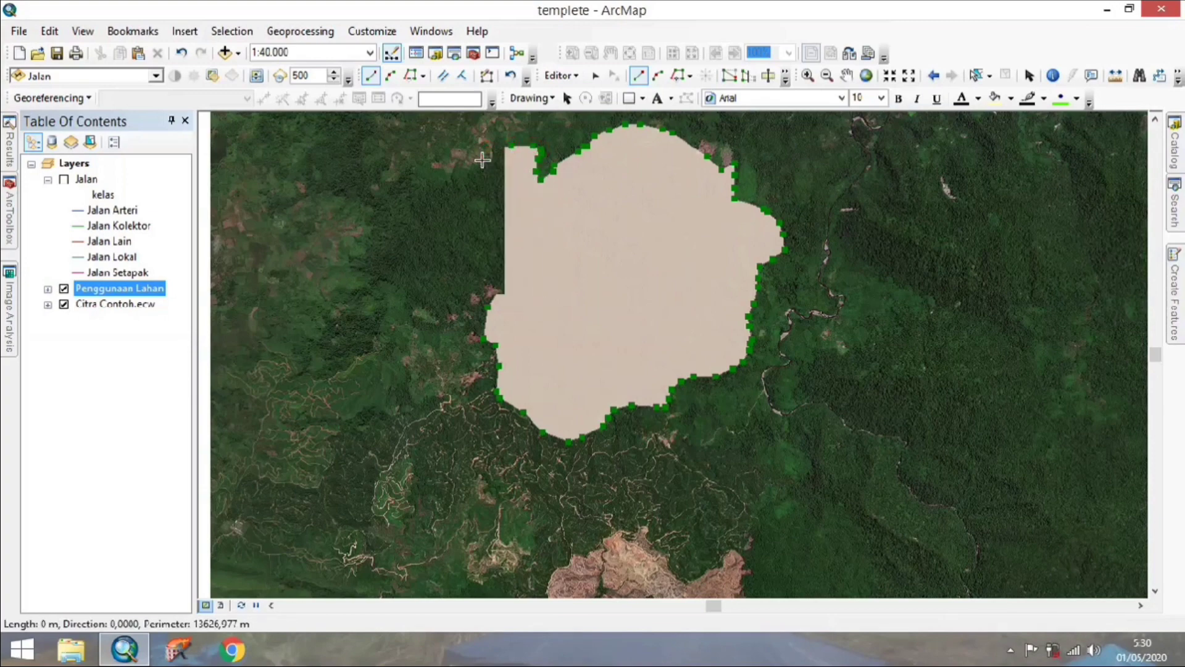
click(483, 159)
click(466, 173)
click(436, 173)
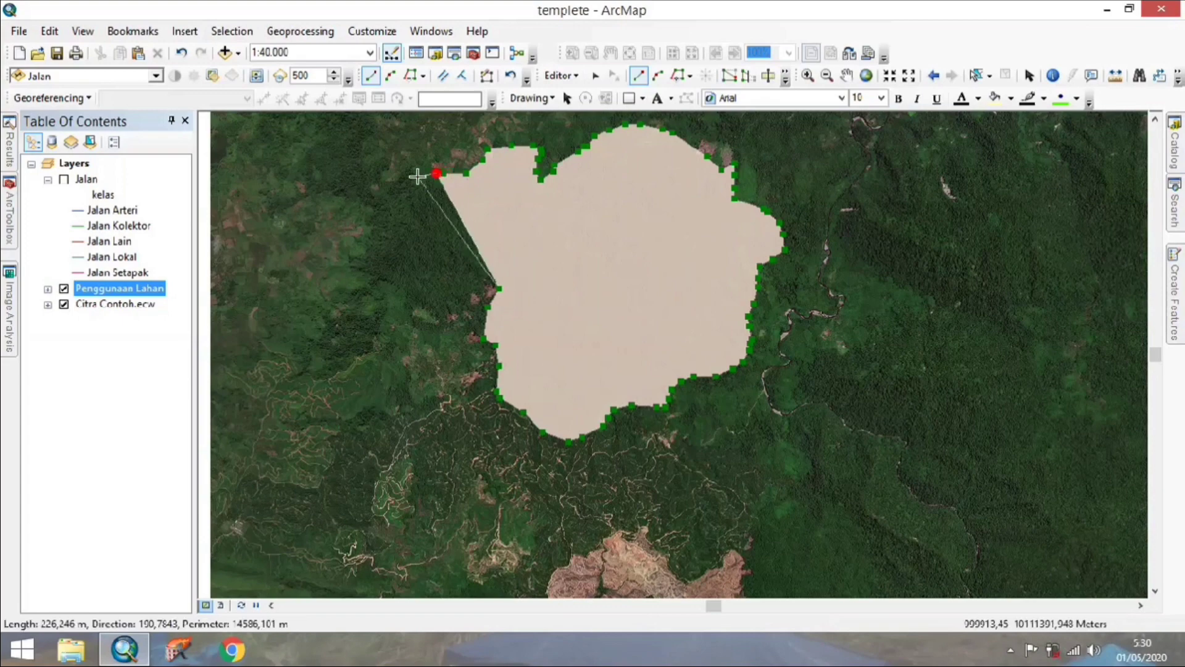
click(417, 177)
click(406, 177)
click(394, 188)
click(383, 199)
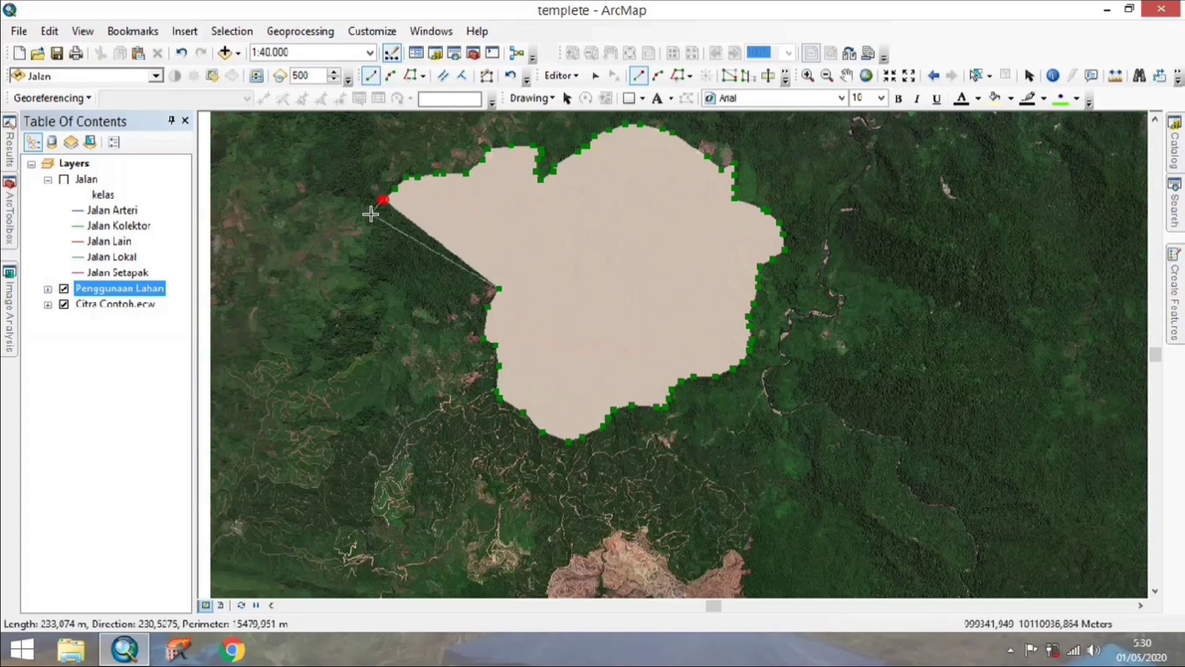
click(370, 230)
click(371, 247)
click(366, 267)
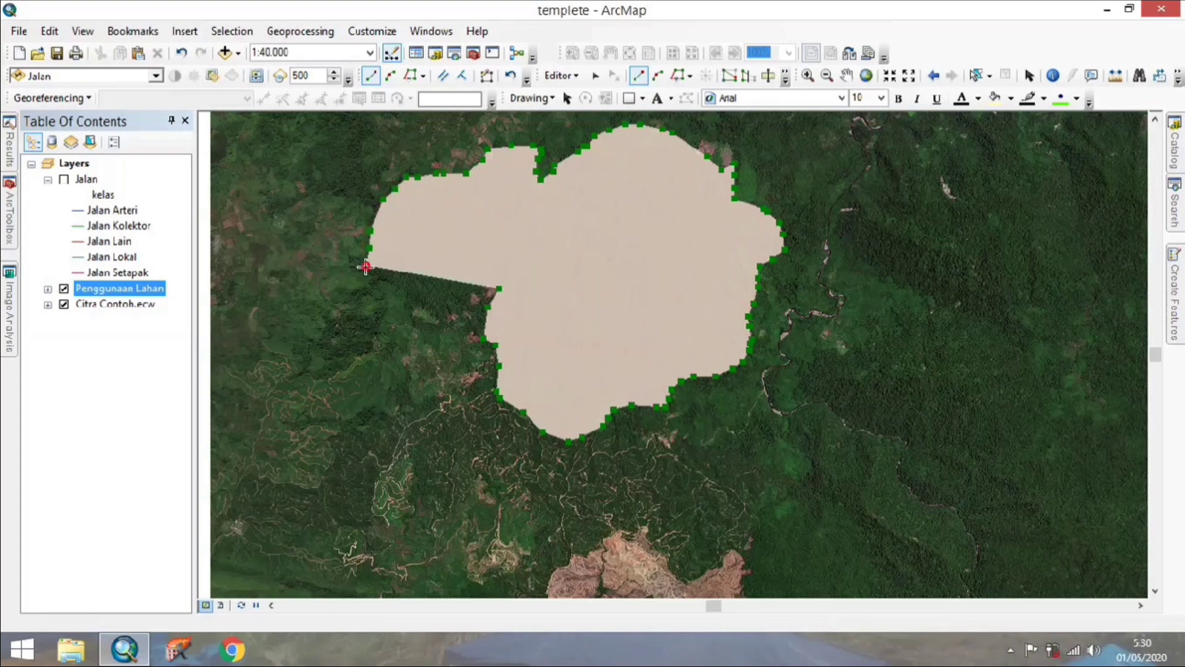
click(386, 276)
click(405, 292)
click(426, 306)
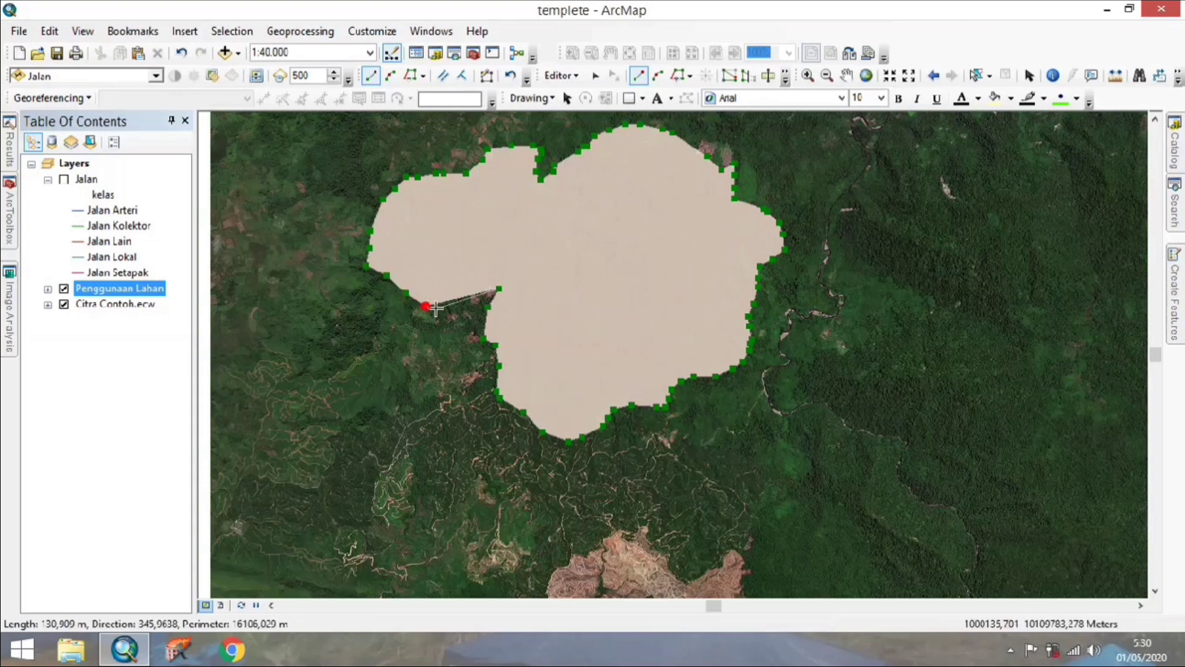
click(438, 310)
click(452, 312)
click(476, 299)
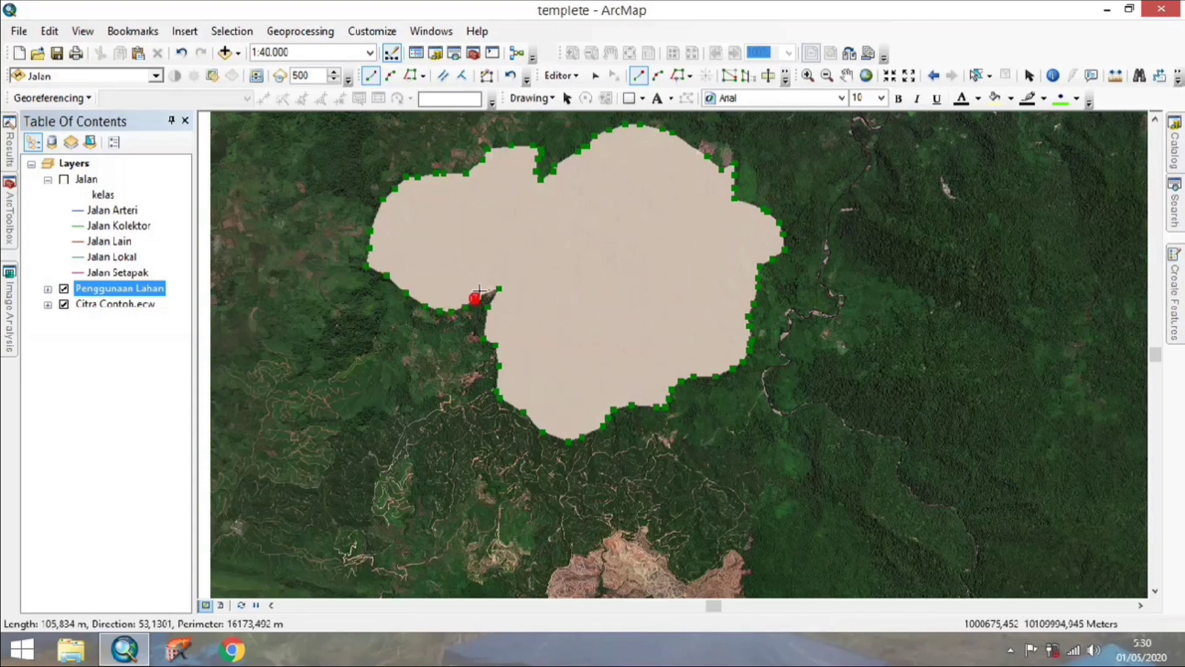
click(483, 289)
click(492, 280)
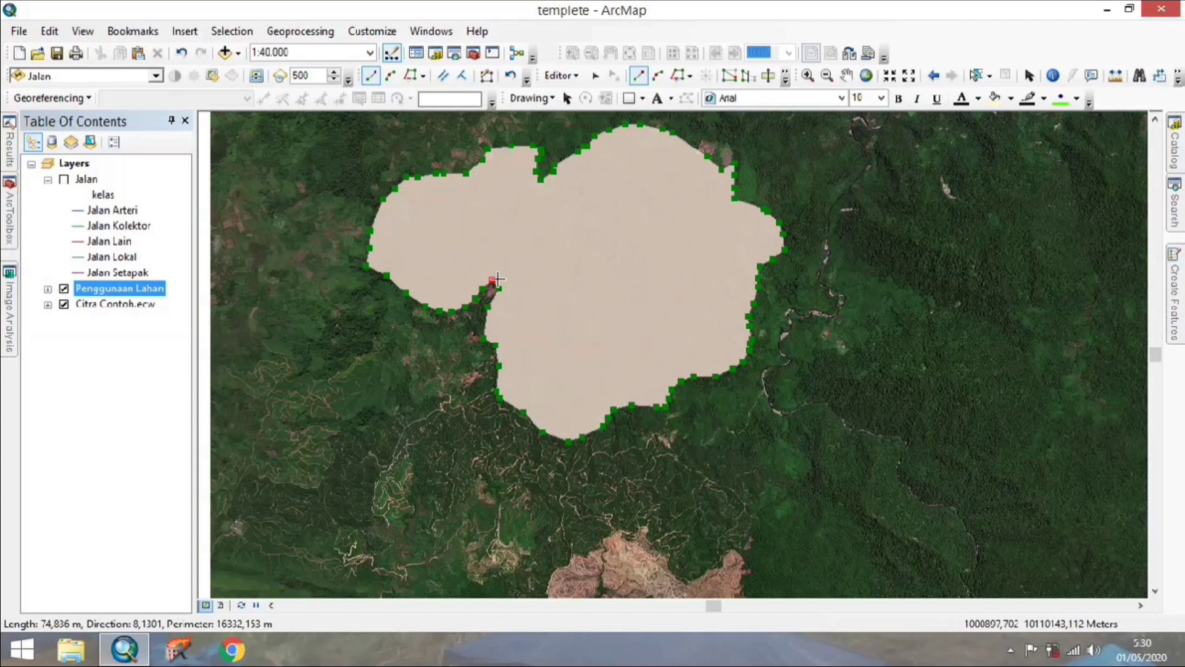
double_click(496, 280)
- Open the Penggunaan Lahan attribute table and move it aside to check the new polygon's Penggunaan value
scroll(675, 328, down, 2)
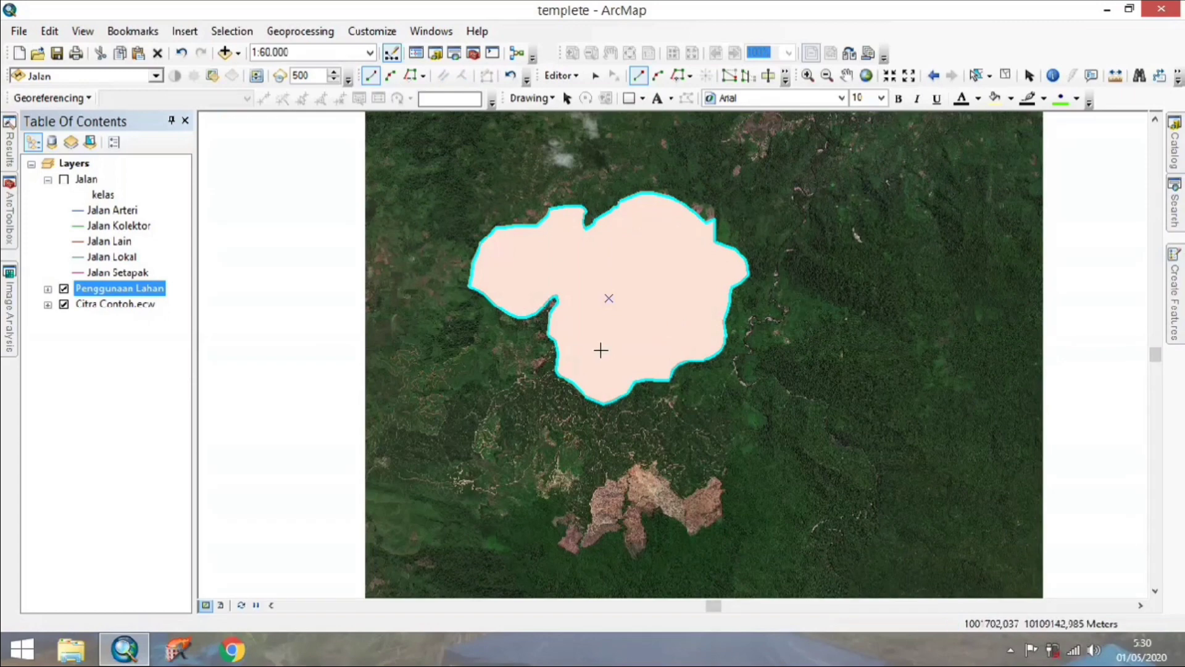
scroll(688, 397, down, 1)
key(super+c)
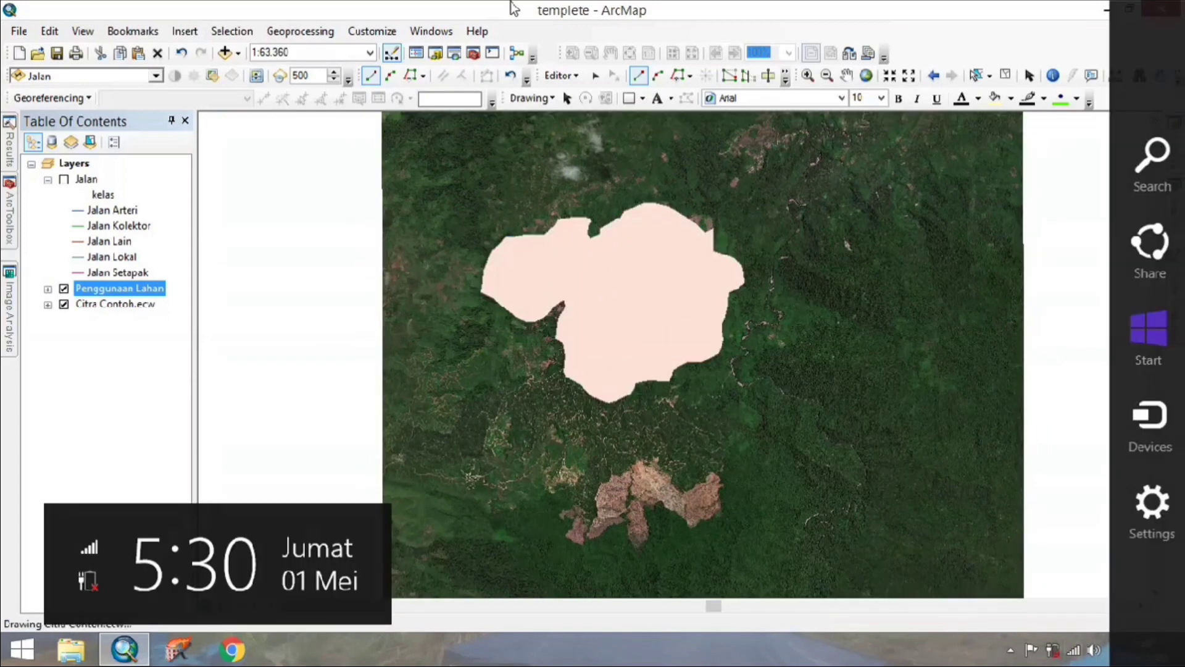
click(511, 2)
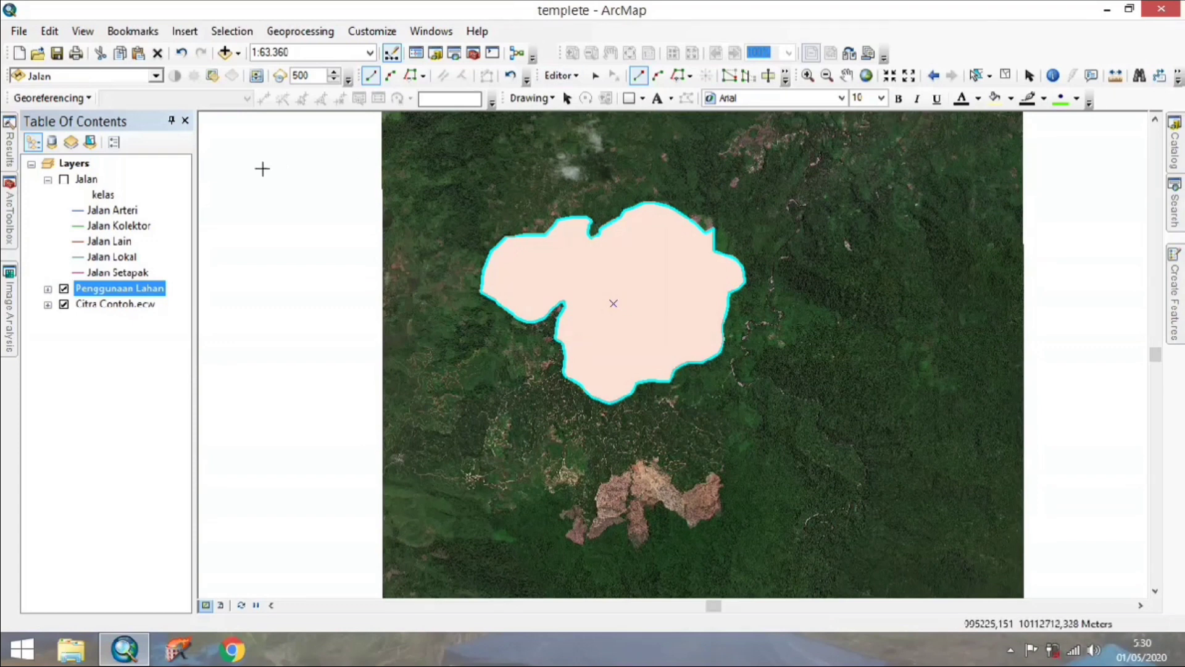
right_click(144, 296)
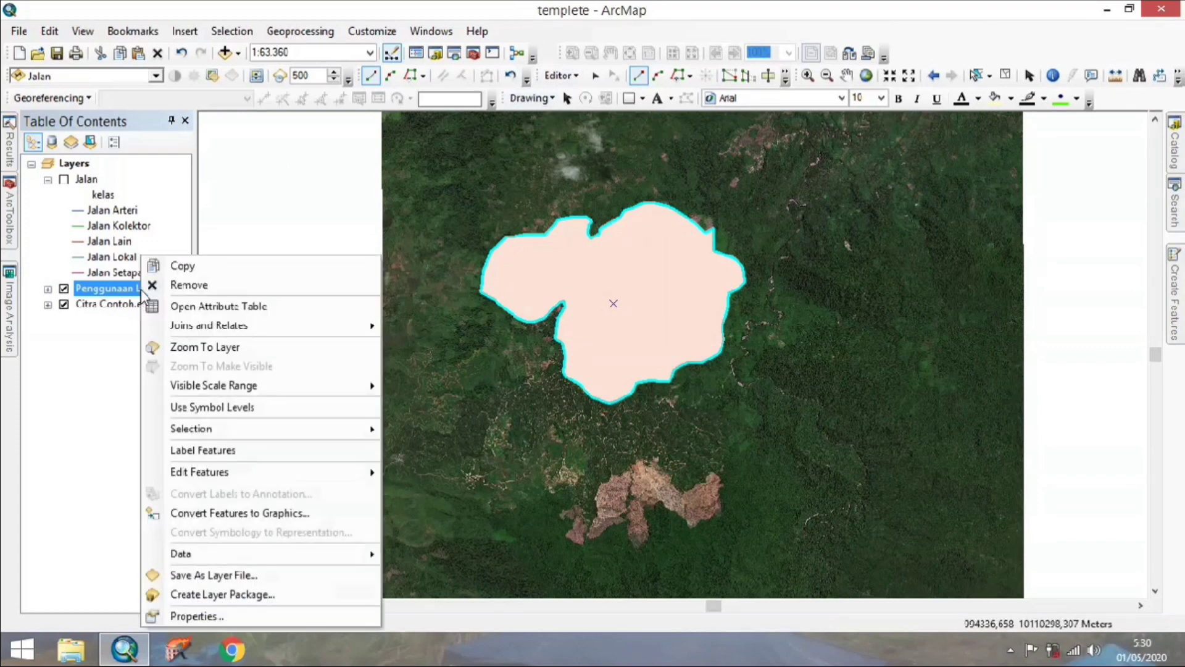
click(173, 309)
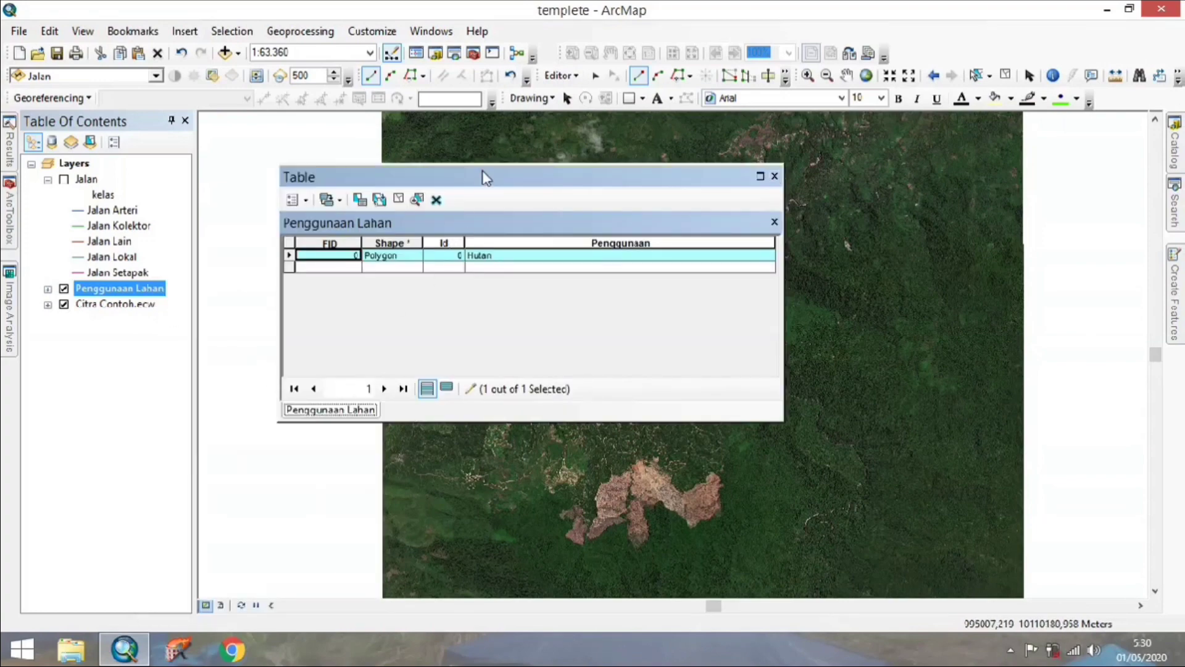
drag(485, 178, 312, 191)
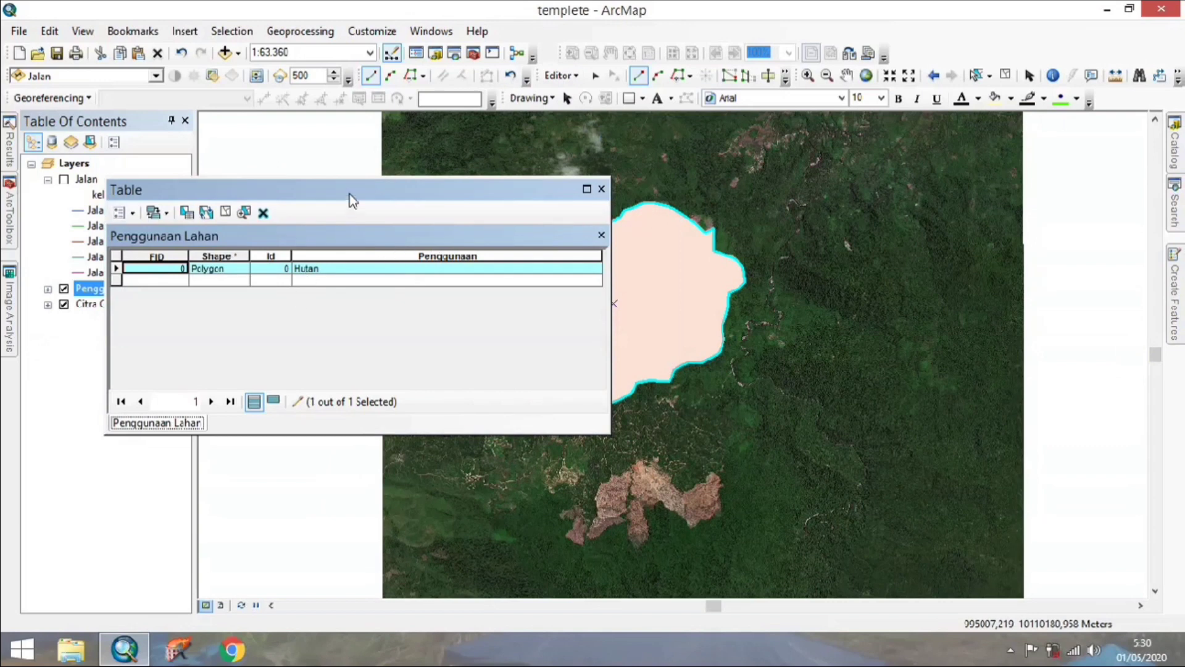
drag(344, 198, 316, 218)
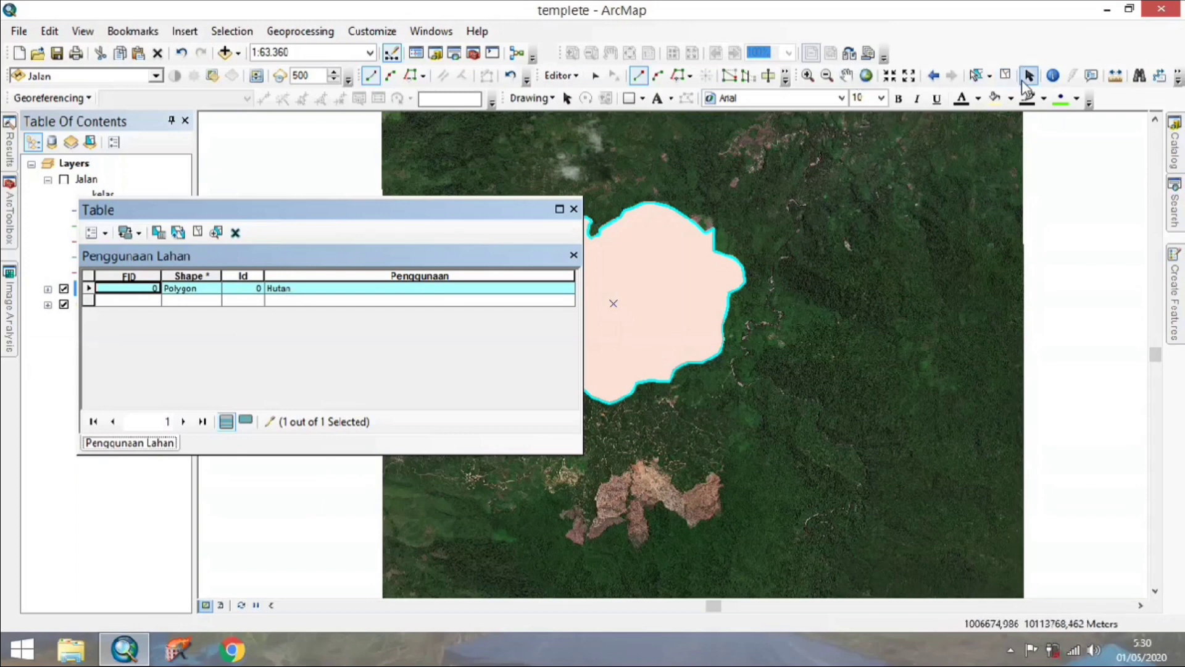
- Digitize a Semak Belukar polygon over the shrubland just southwest of the Hutan polygon, with a perimeter of about 4.8 km
mouse_move(1176, 291)
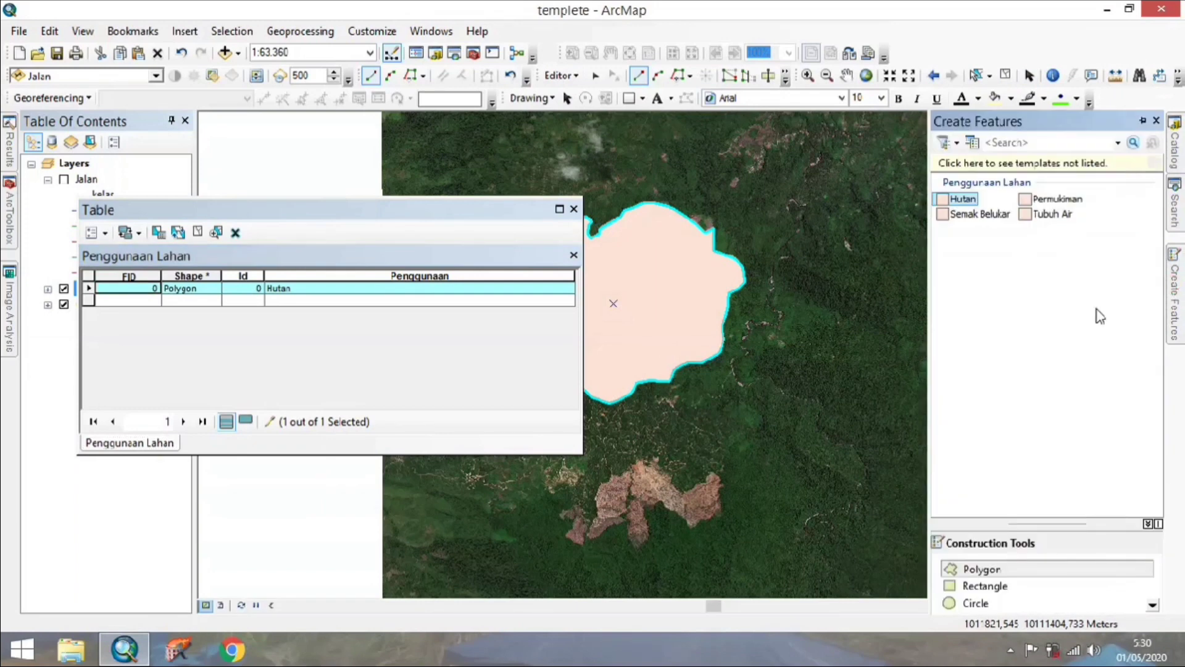
click(979, 213)
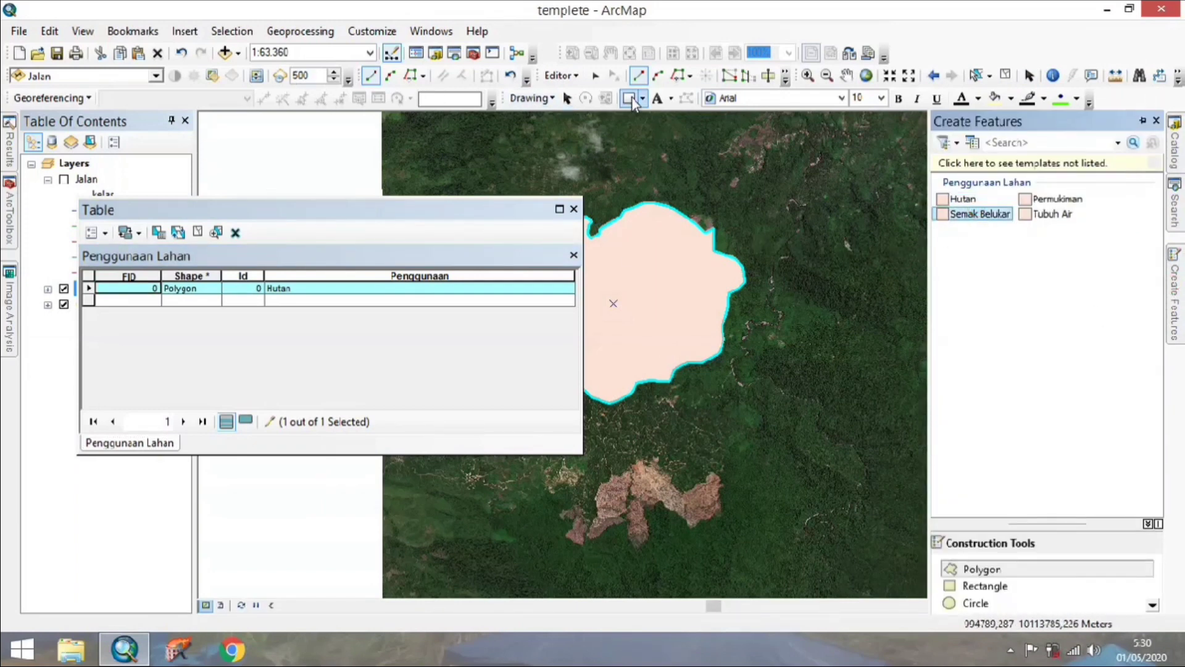
click(847, 76)
drag(783, 302, 817, 347)
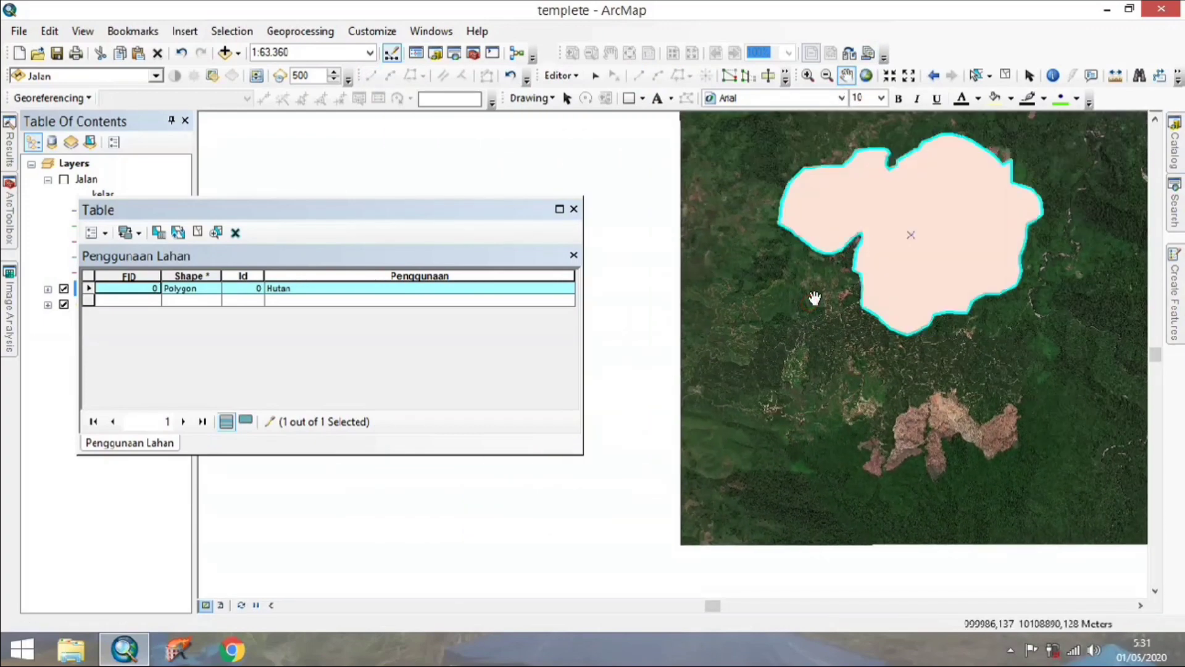
scroll(812, 296, up, 3)
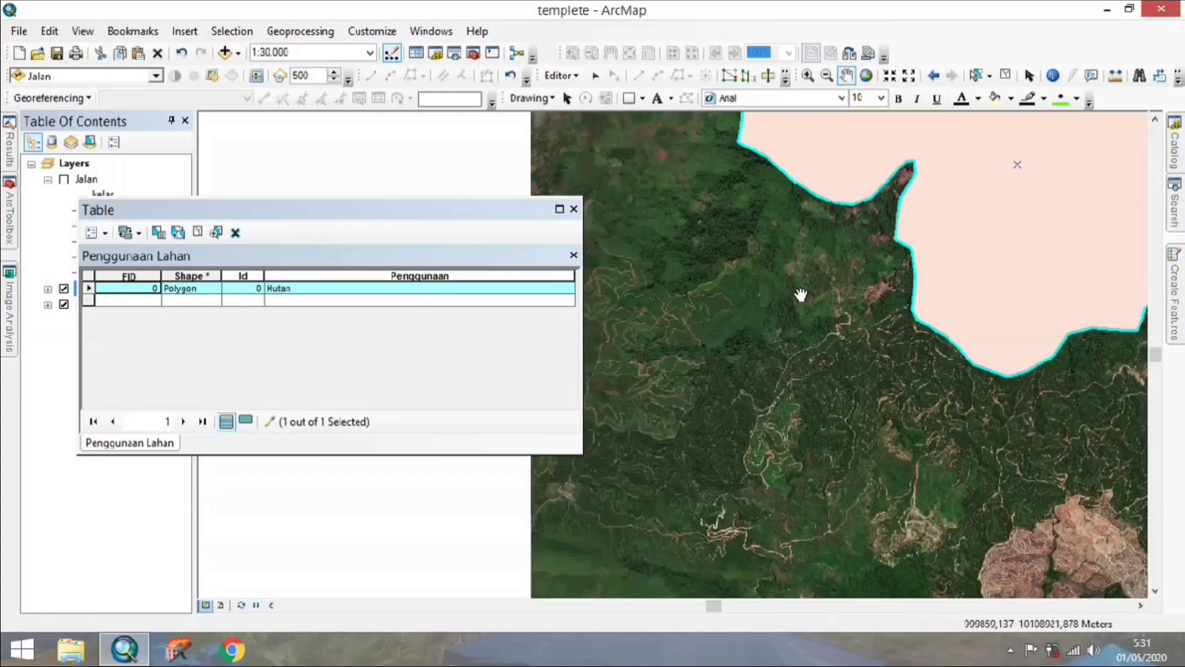
scroll(783, 357, down, 2)
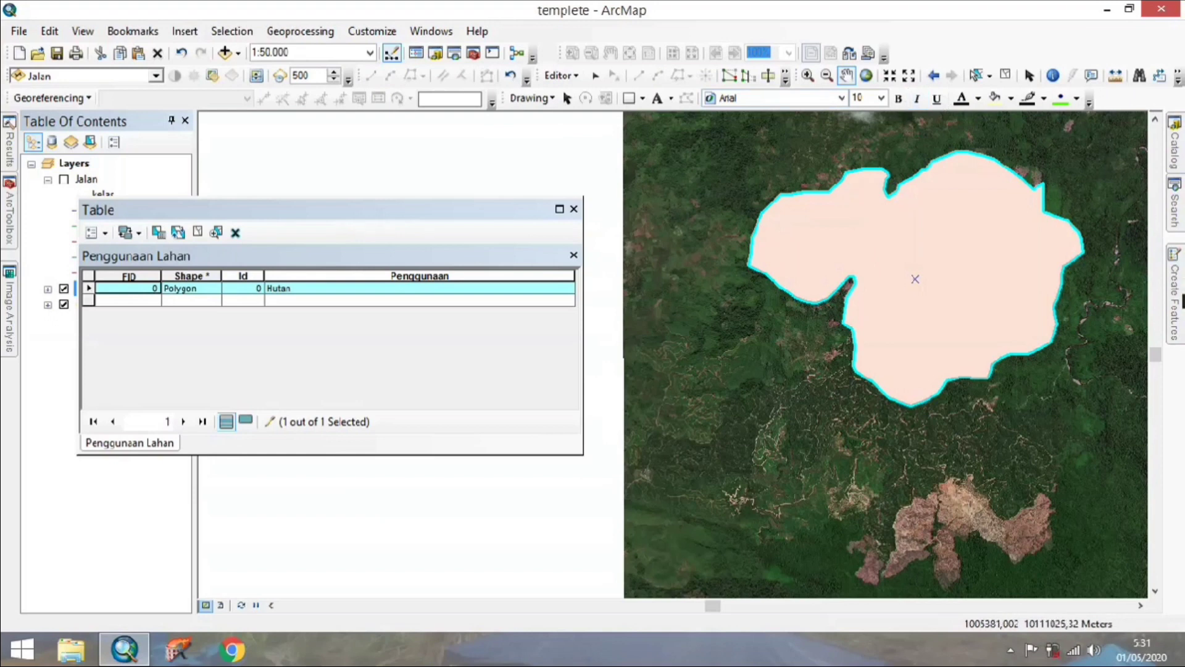
mouse_move(1181, 301)
click(978, 213)
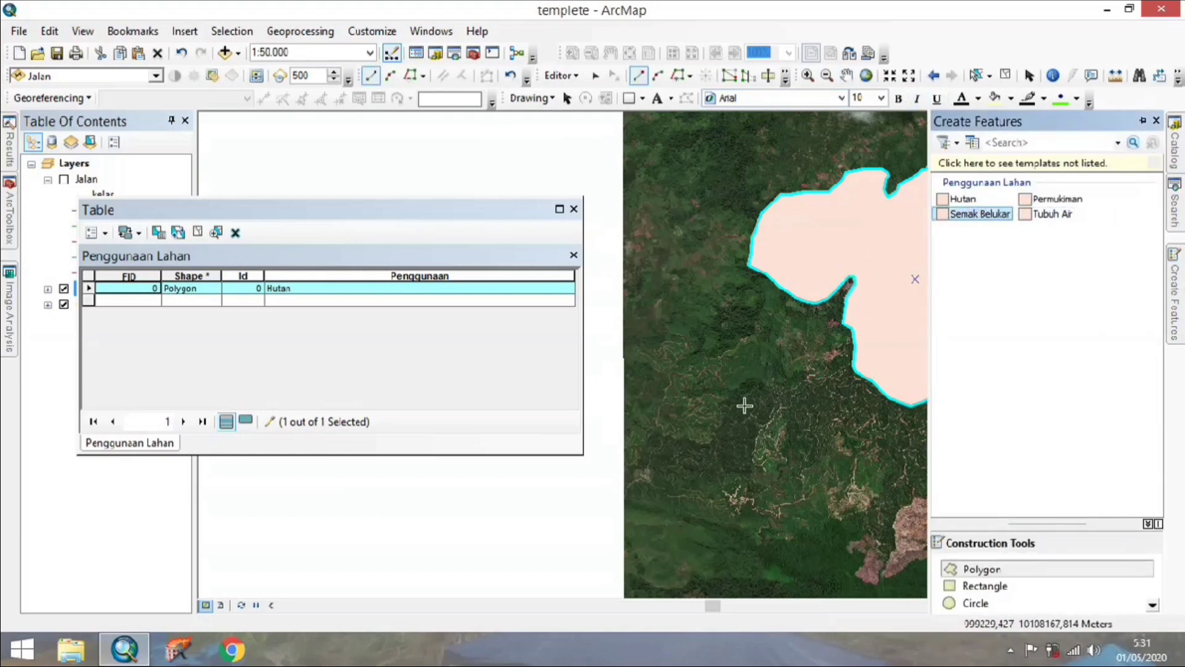
scroll(745, 405, up, 2)
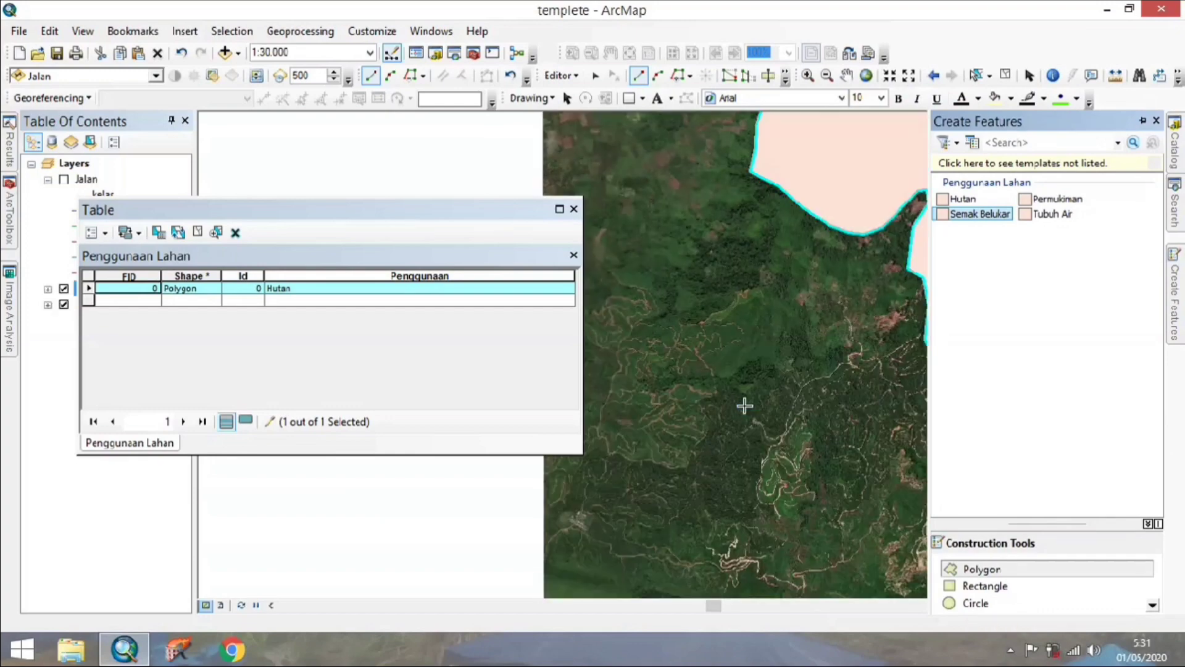
scroll(743, 401, down, 2)
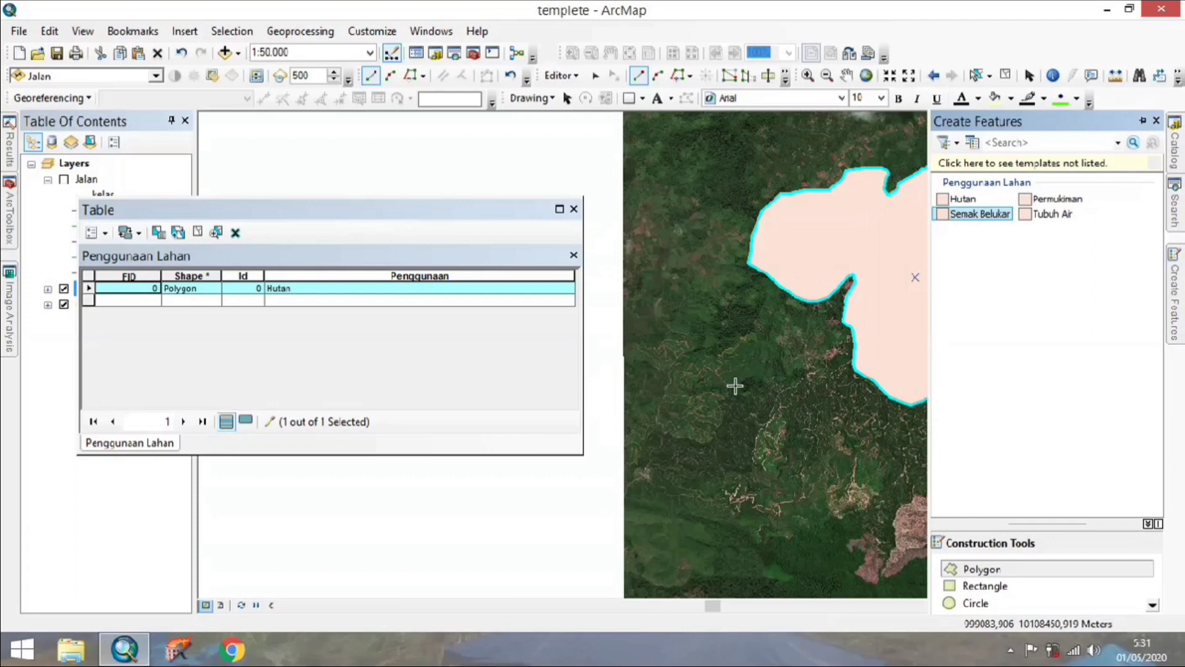
click(735, 386)
click(756, 381)
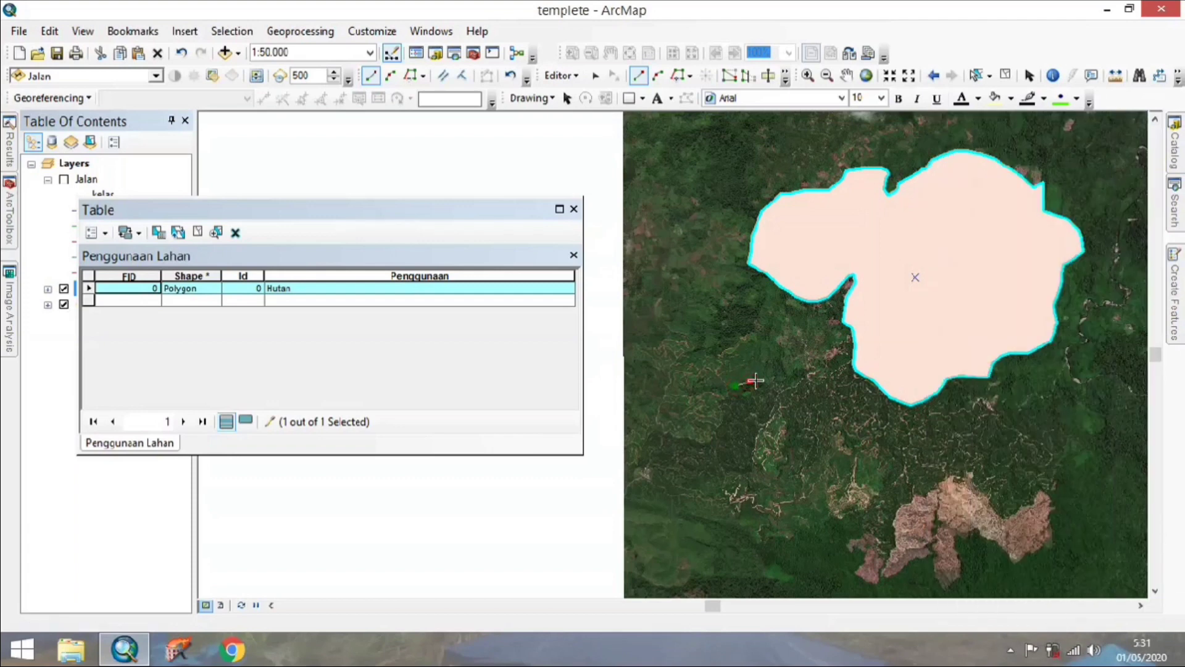
click(785, 381)
click(796, 377)
click(811, 372)
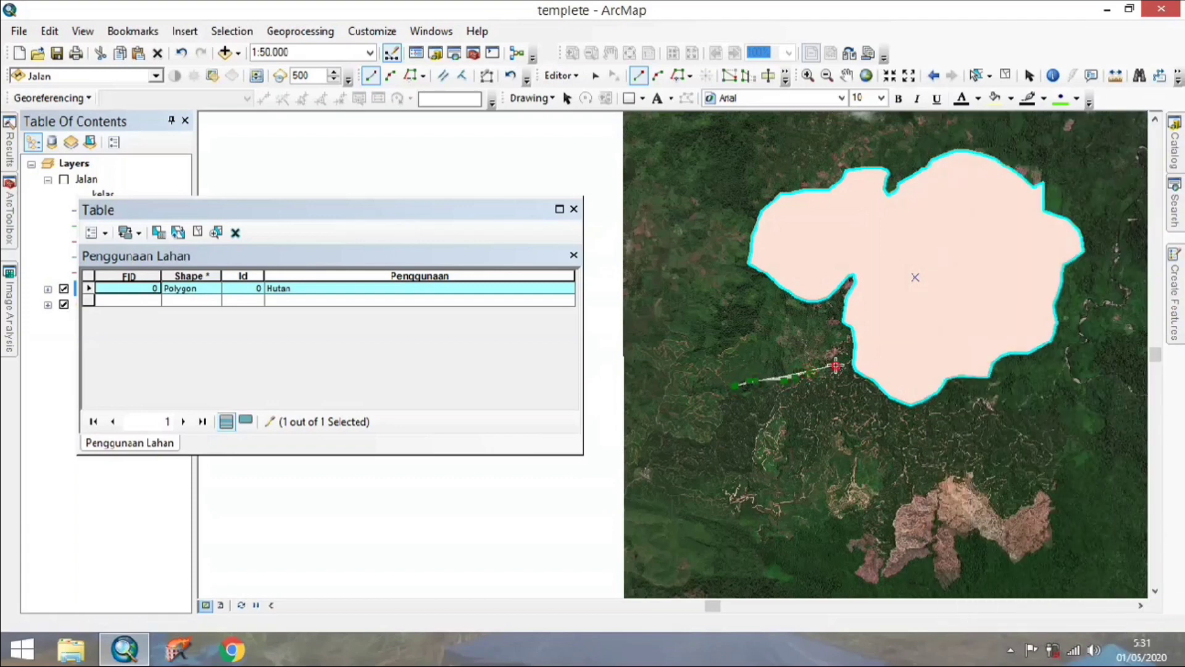
click(835, 364)
click(840, 353)
click(838, 339)
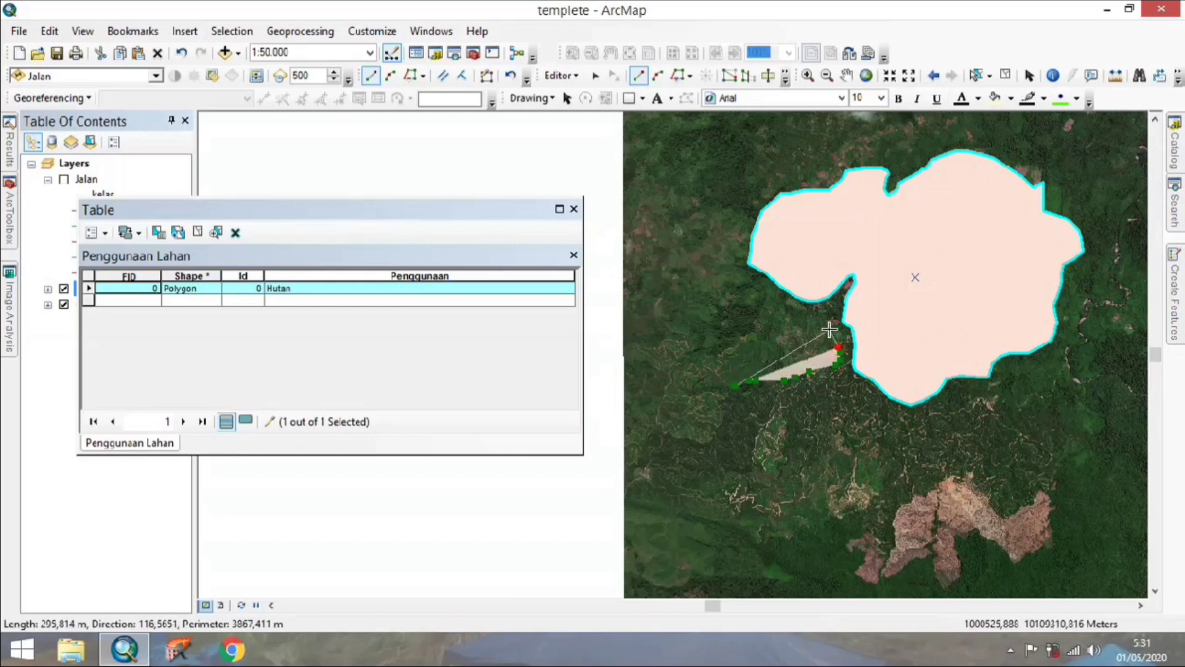
click(826, 325)
click(818, 322)
click(801, 315)
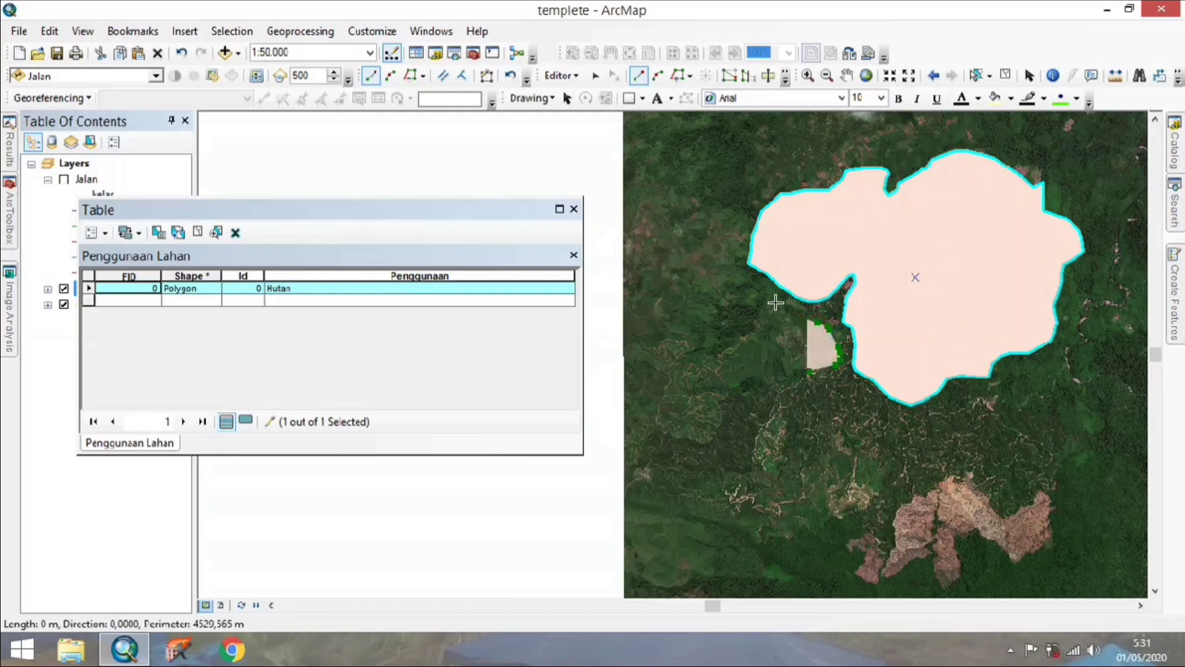
click(769, 301)
click(760, 302)
click(760, 318)
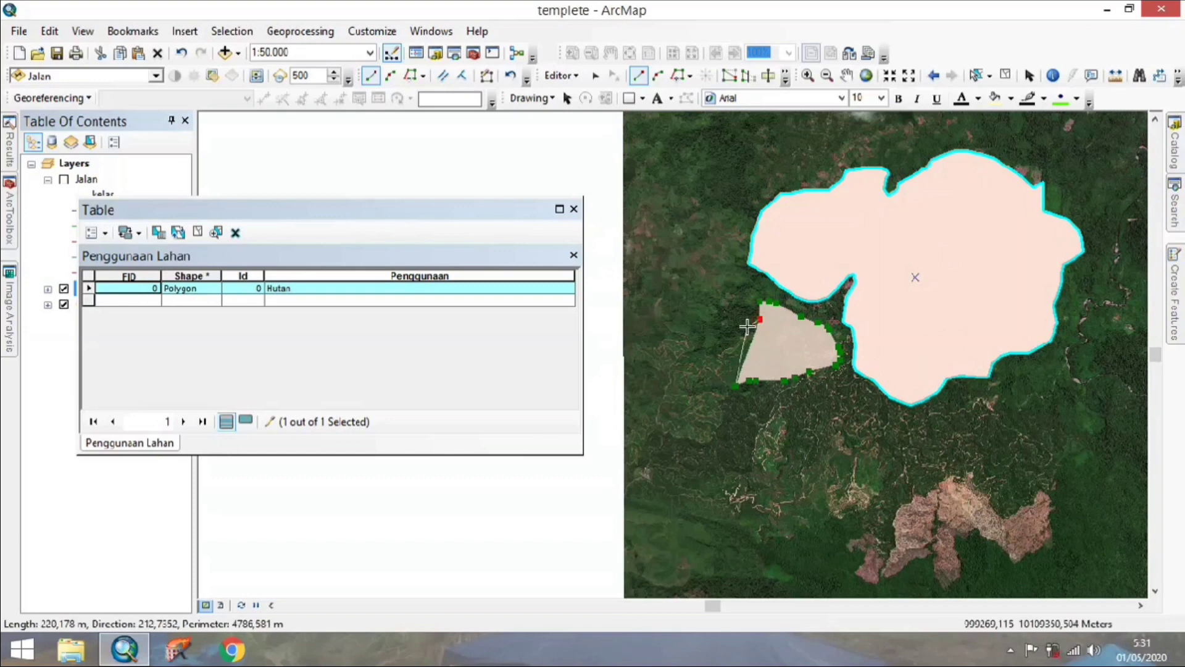
double_click(747, 332)
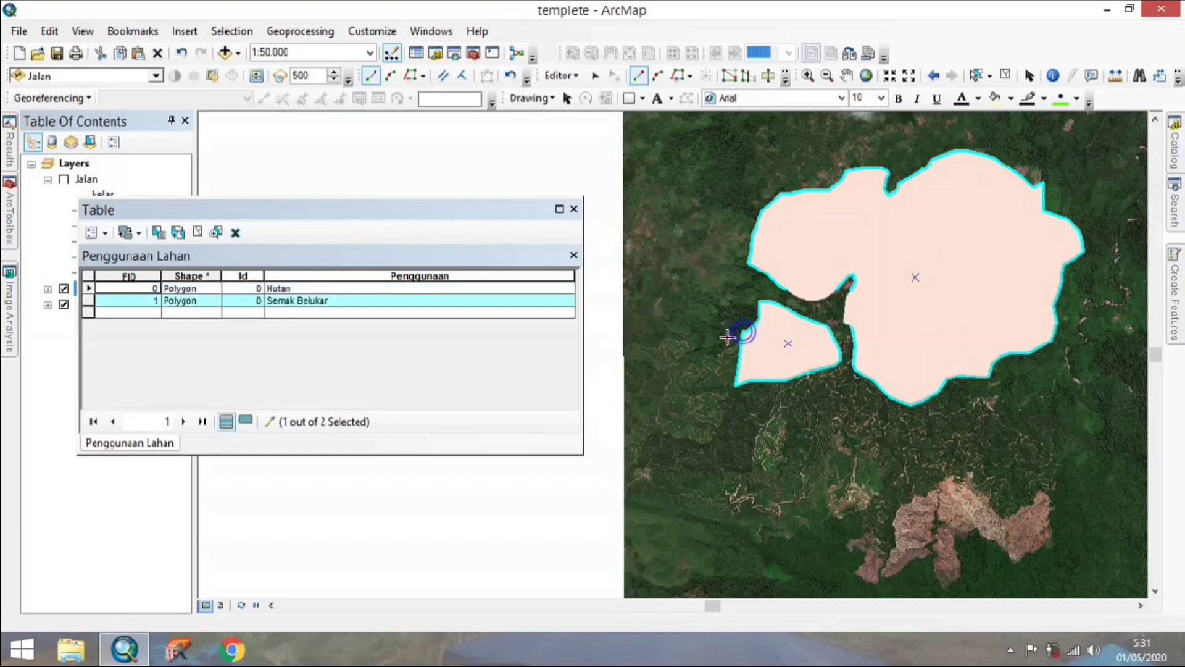
click(728, 337)
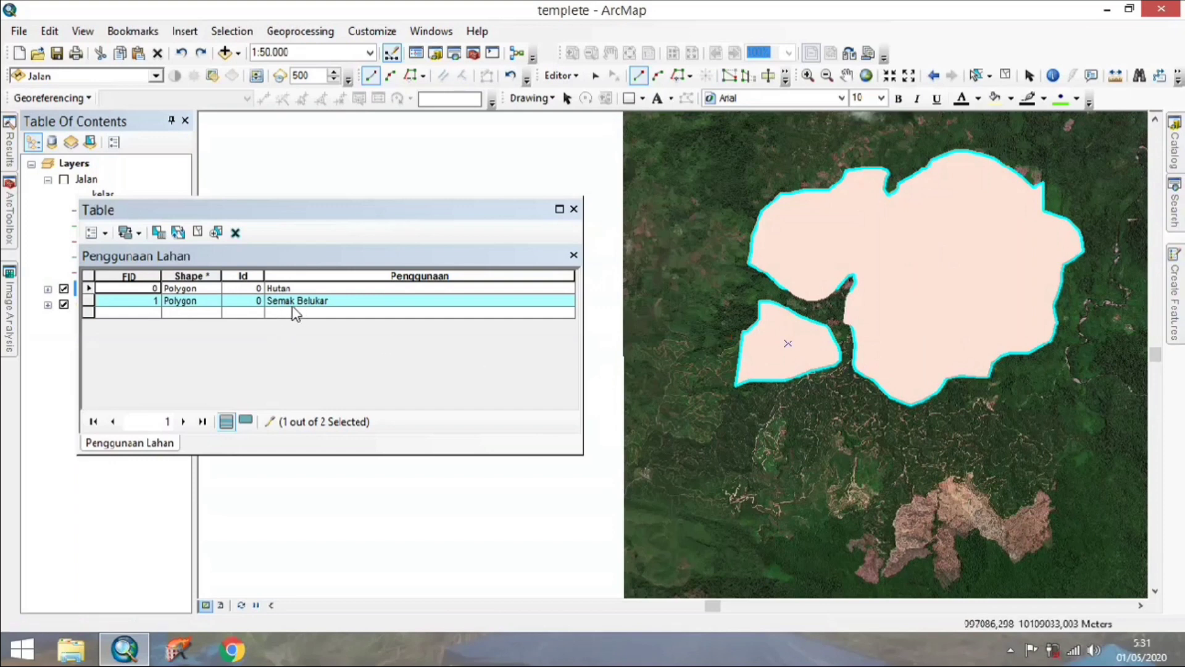
- Examine the satellite image from the digitized polygons north to the coast and its western edge for a settlement area
scroll(876, 314, up, 1)
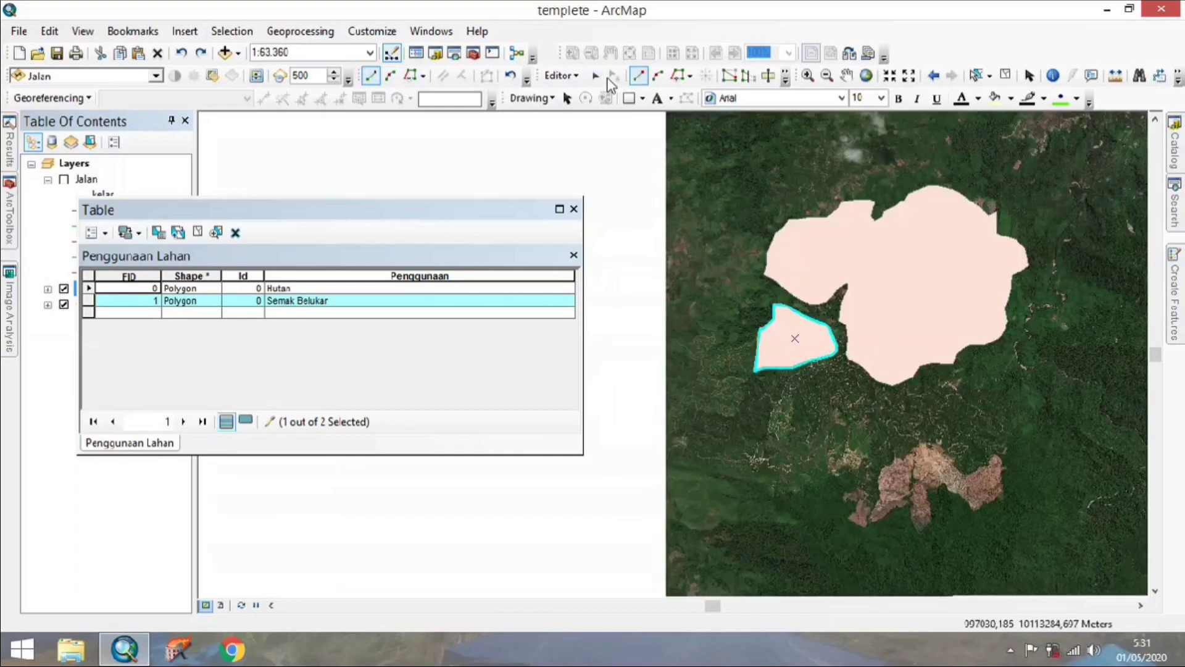
click(847, 76)
drag(939, 221, 795, 291)
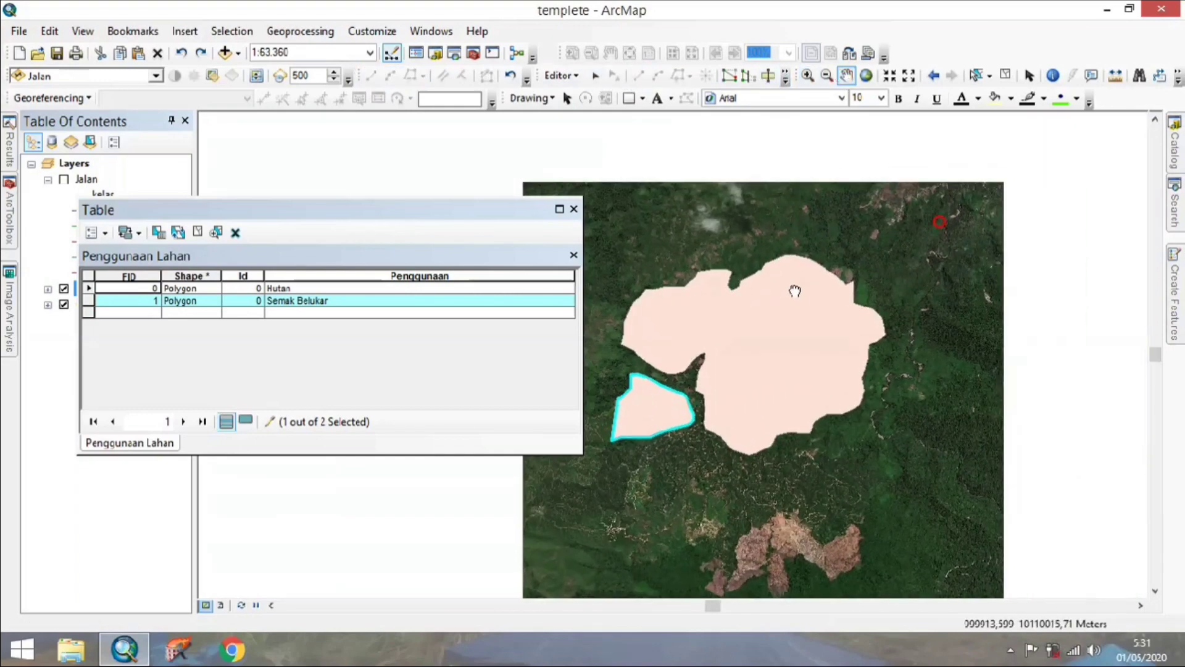
drag(896, 242, 846, 339)
drag(944, 304, 866, 349)
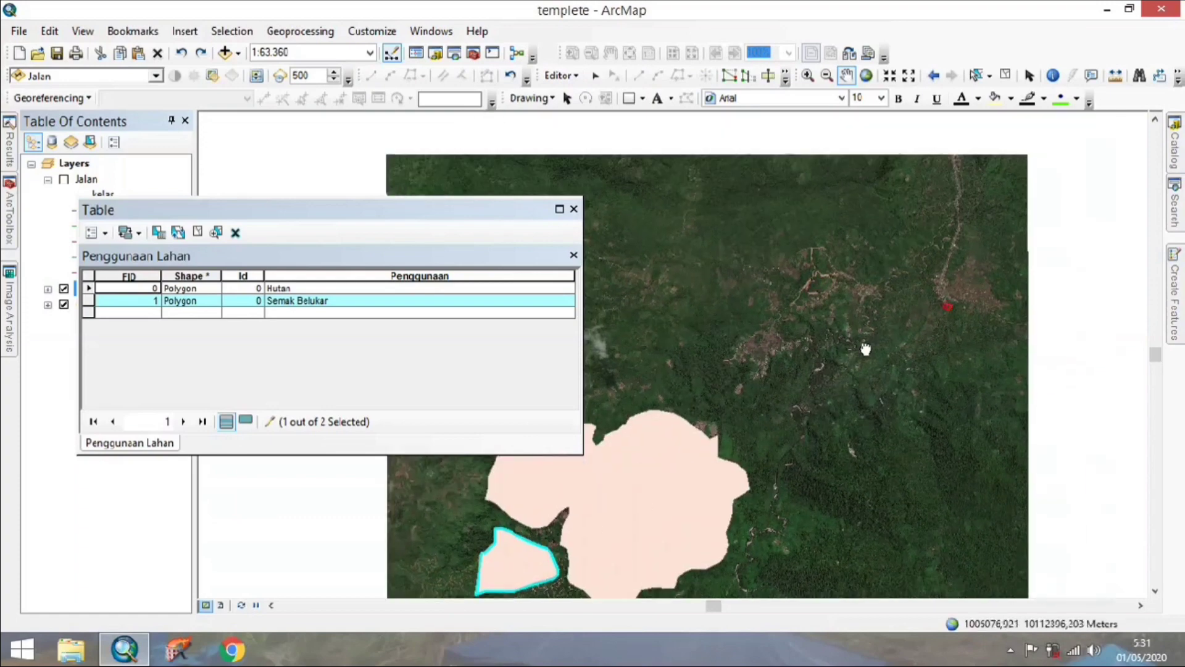
drag(928, 272, 881, 364)
drag(888, 278, 892, 331)
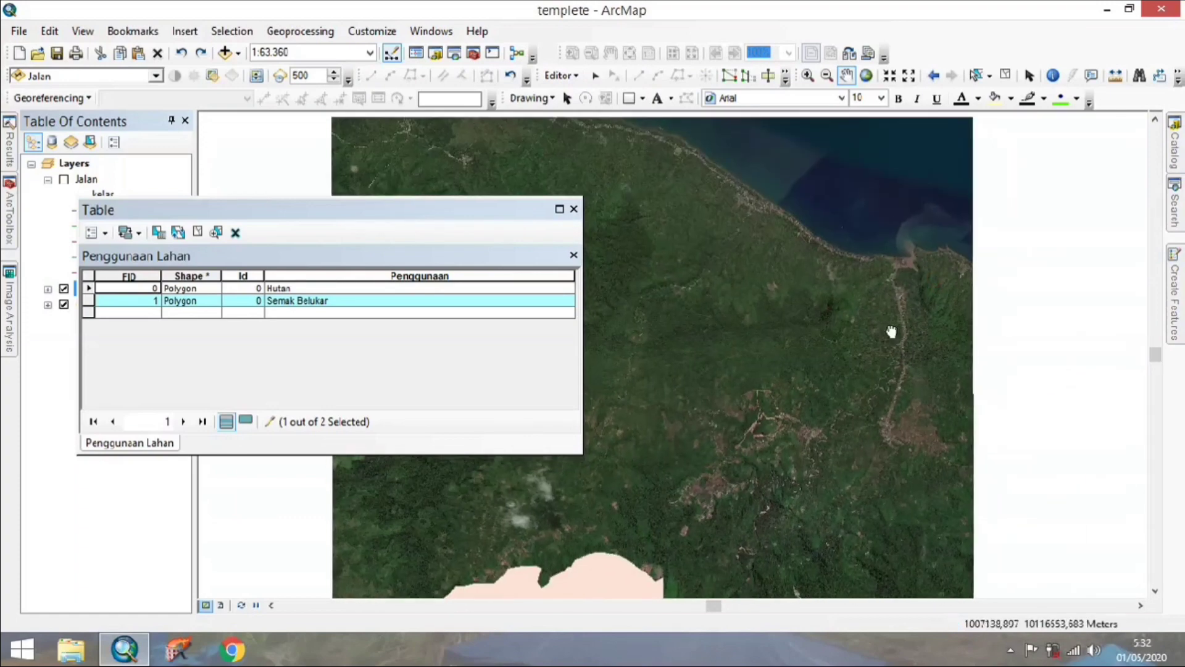
drag(710, 272, 780, 305)
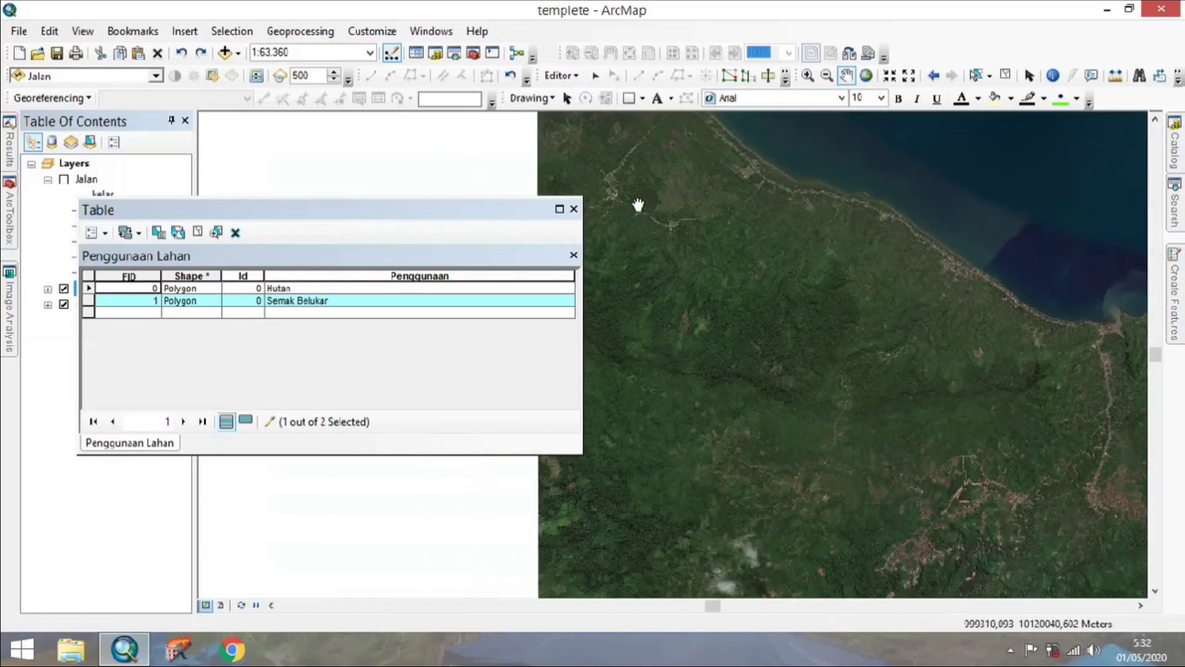
drag(638, 204, 757, 333)
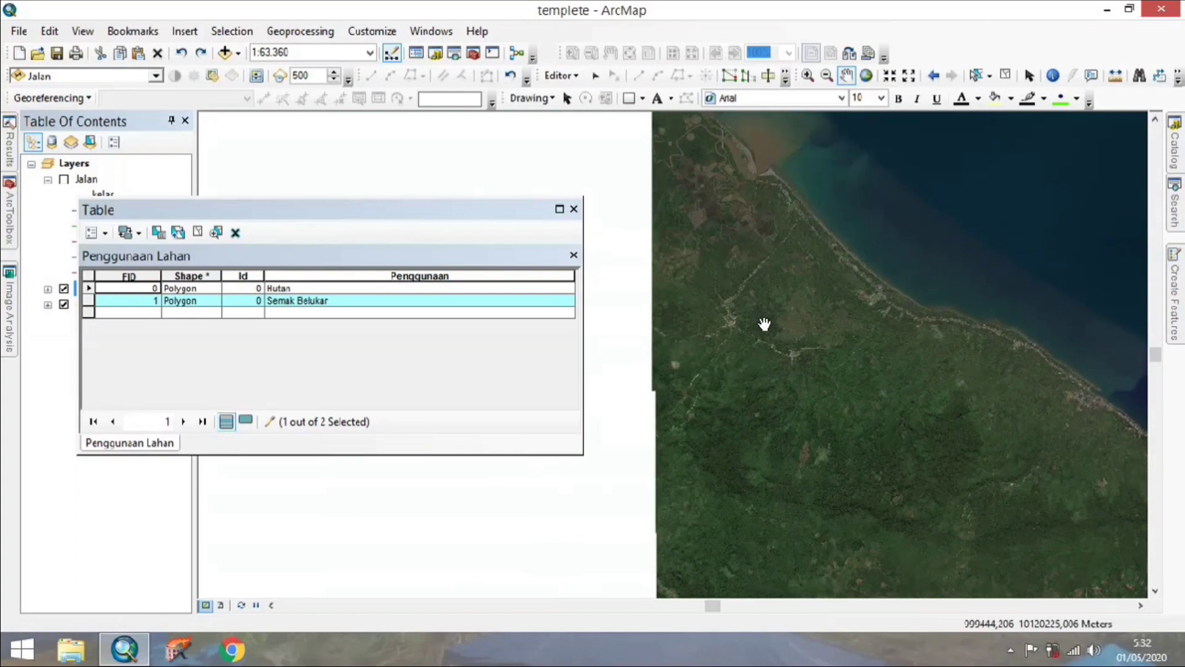
scroll(736, 324, up, 5)
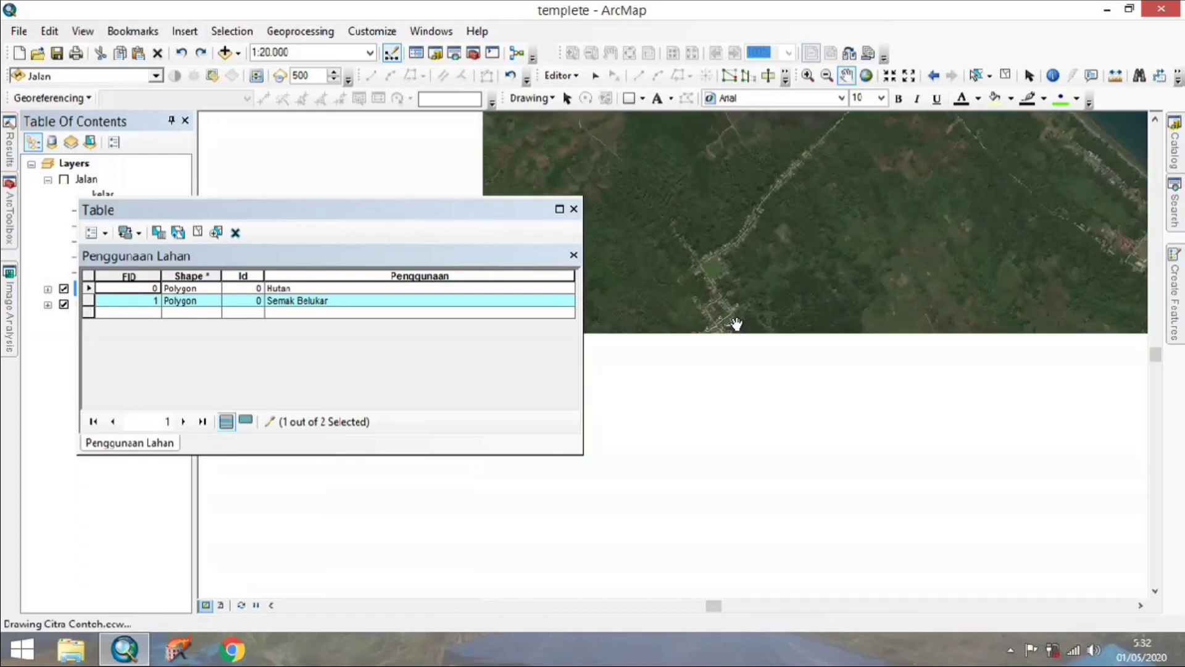
scroll(737, 324, up, 3)
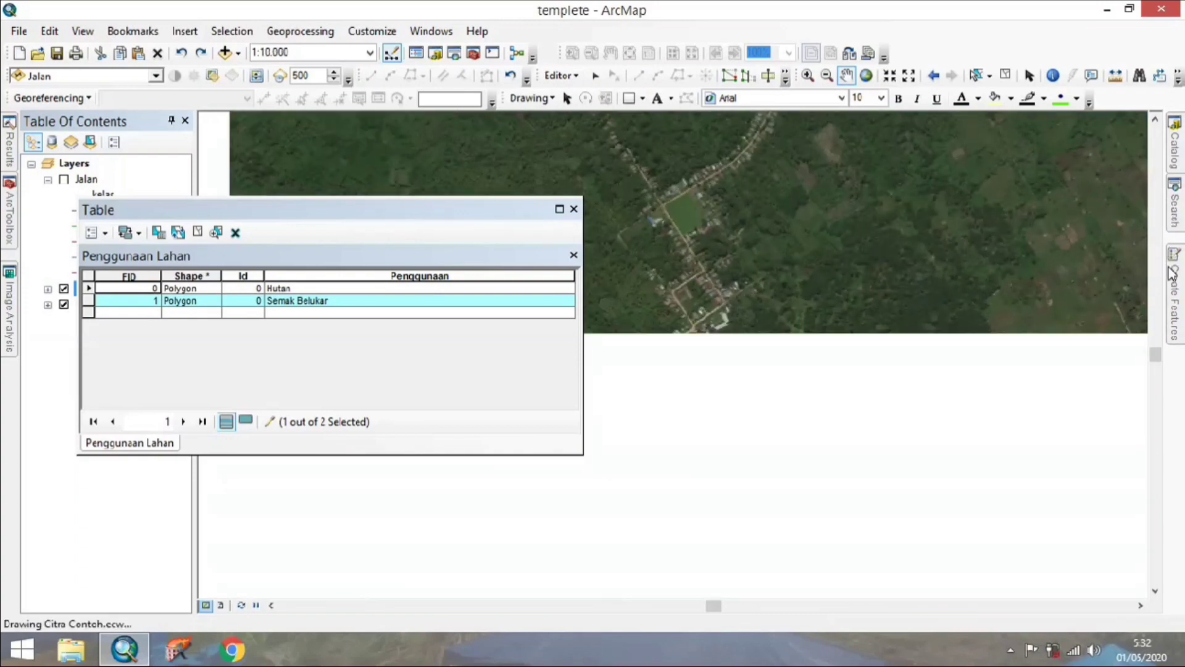
- Digitize a Permukiman polygon over the village around the green field and road junction, with a perimeter of about 1.9 km
click(1175, 281)
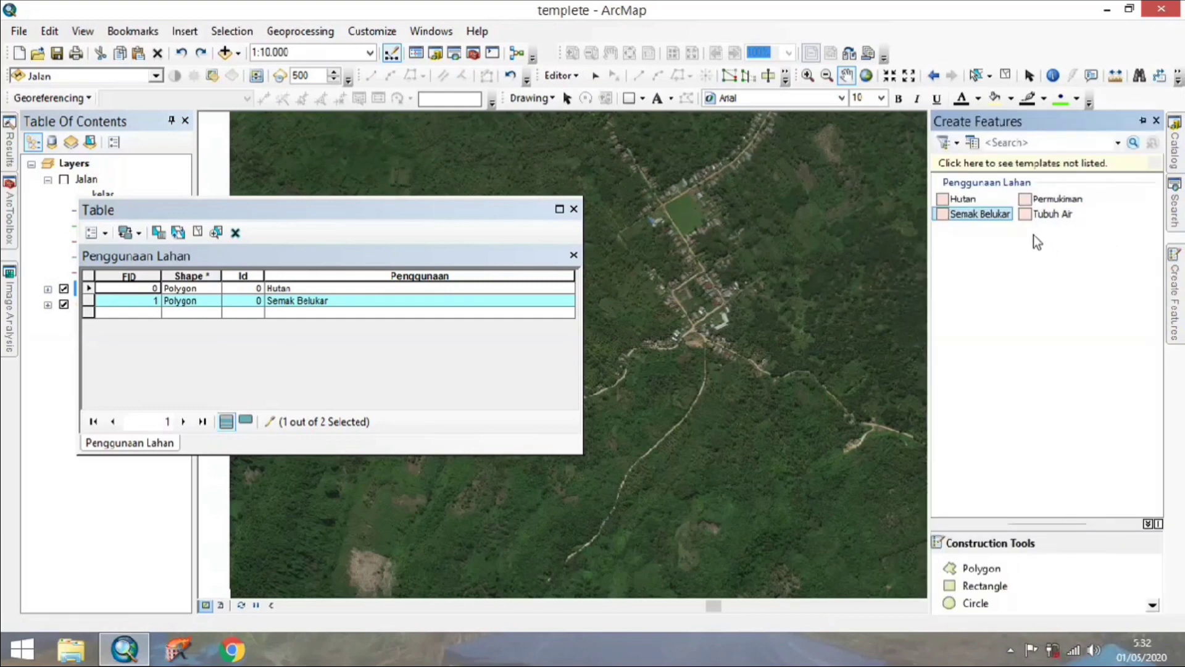
click(1056, 198)
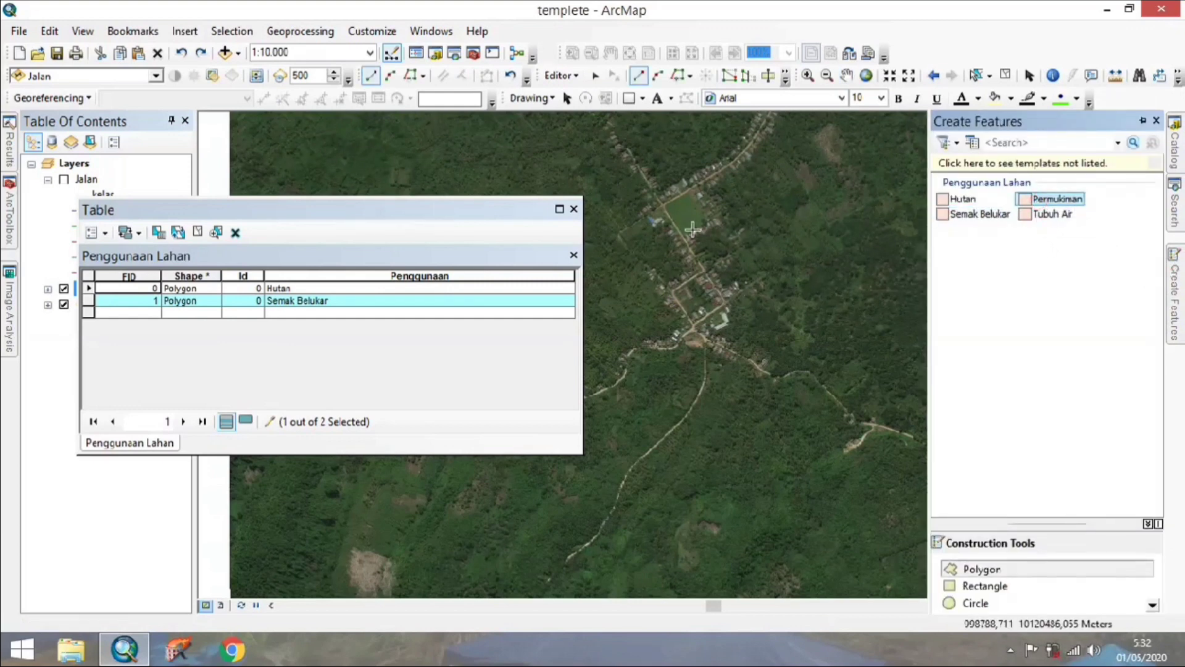
scroll(682, 231, up, 1)
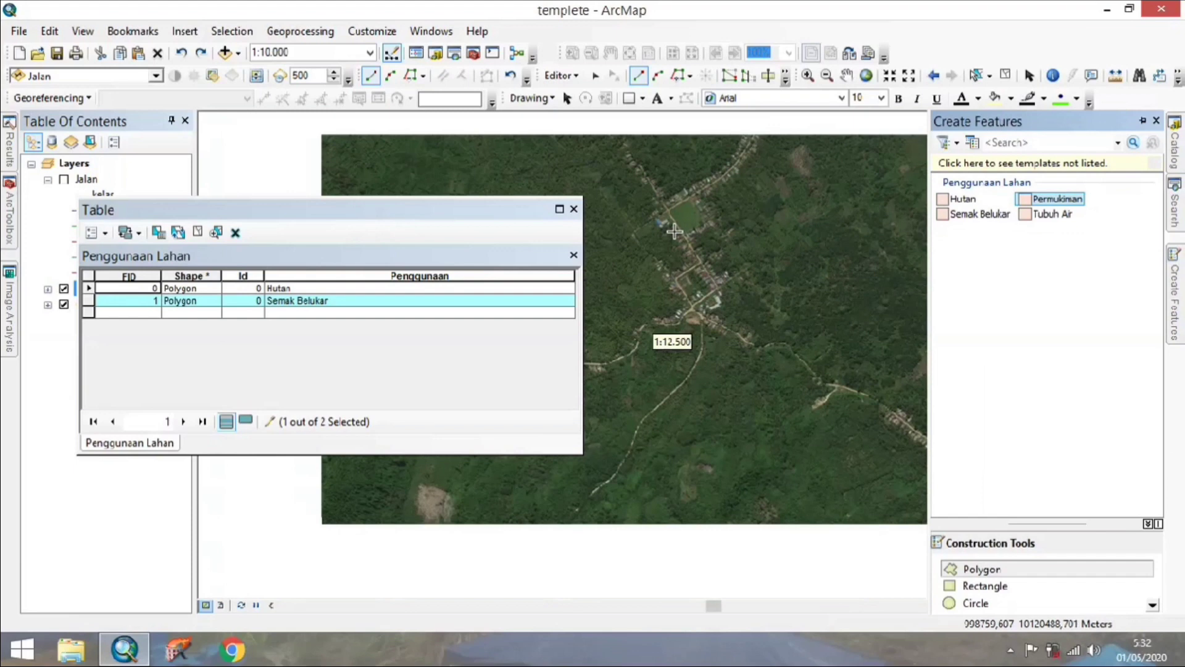
click(644, 207)
click(685, 258)
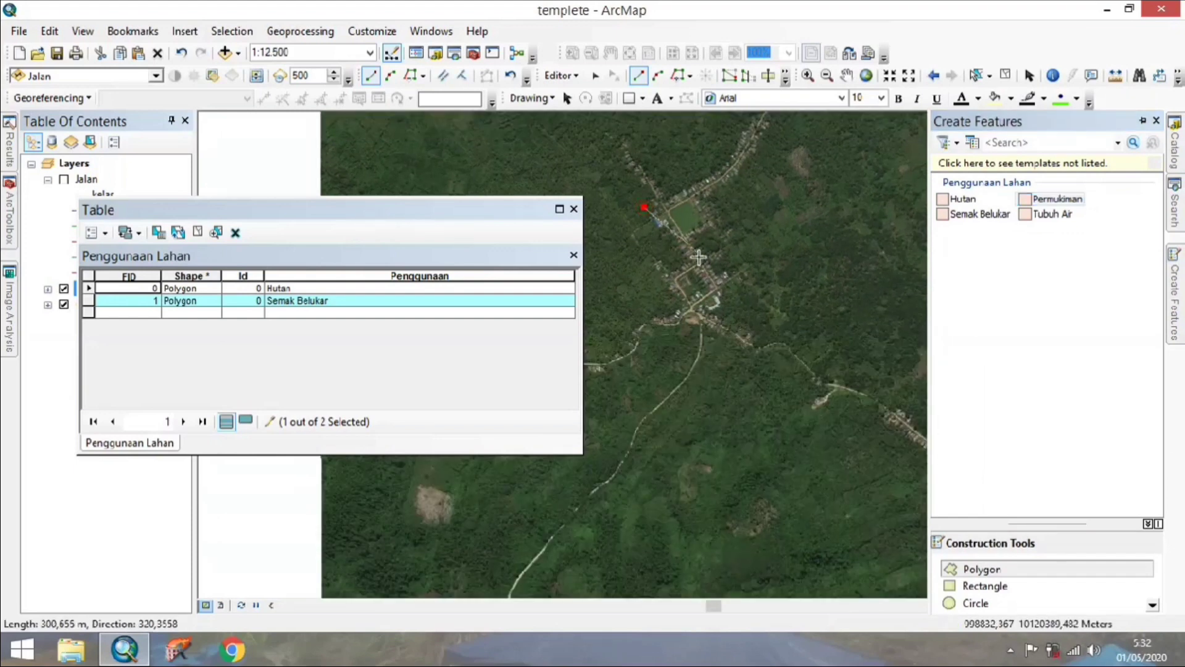
click(670, 269)
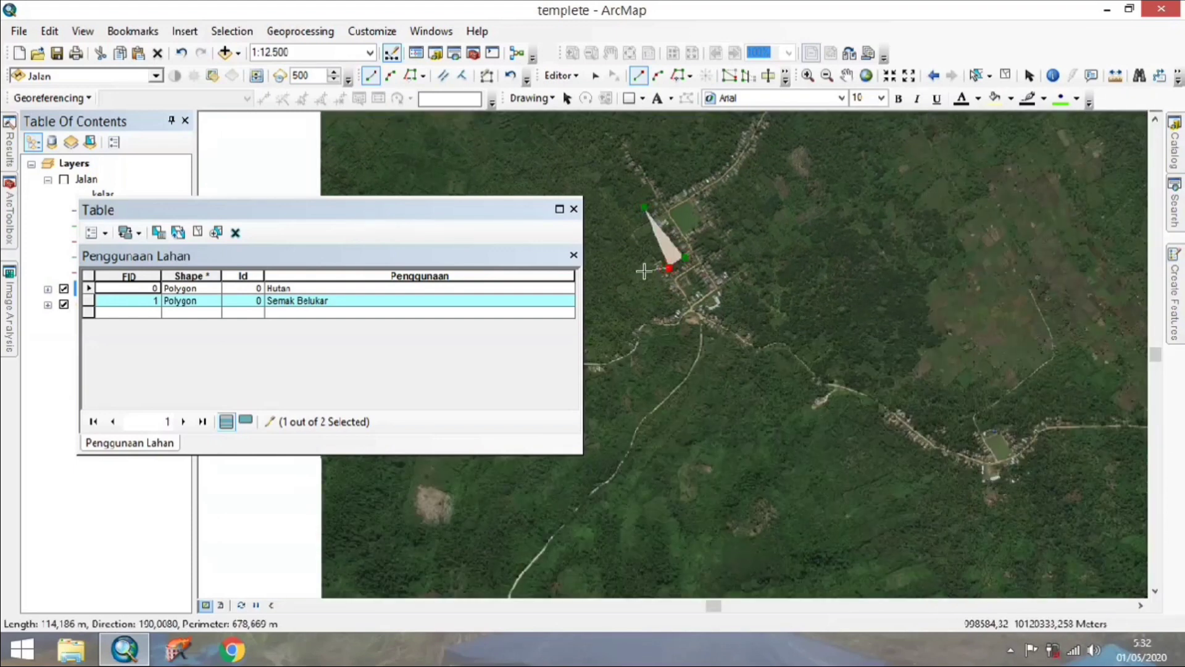
click(660, 272)
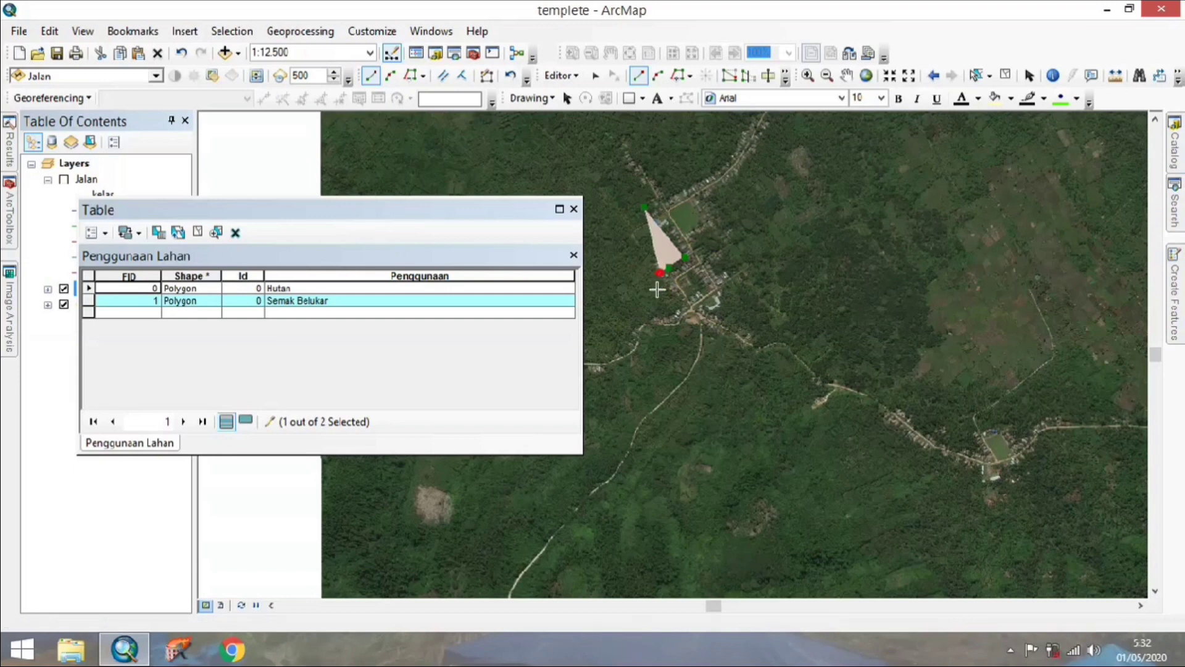
click(680, 307)
click(672, 314)
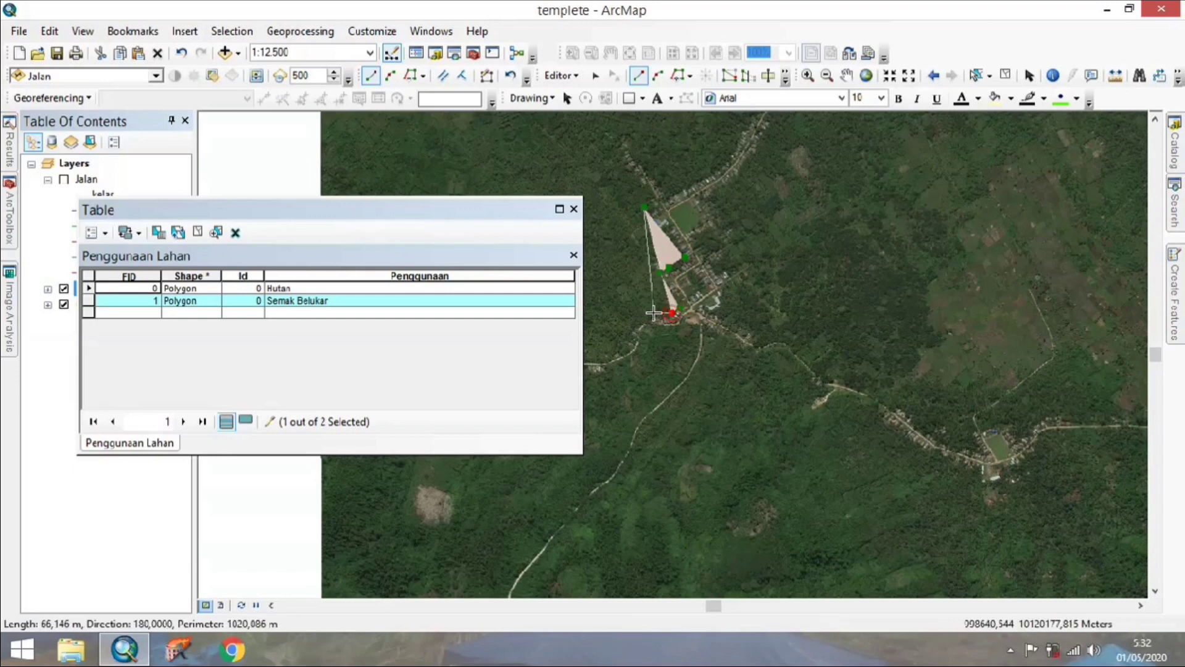
click(656, 316)
click(656, 329)
click(668, 327)
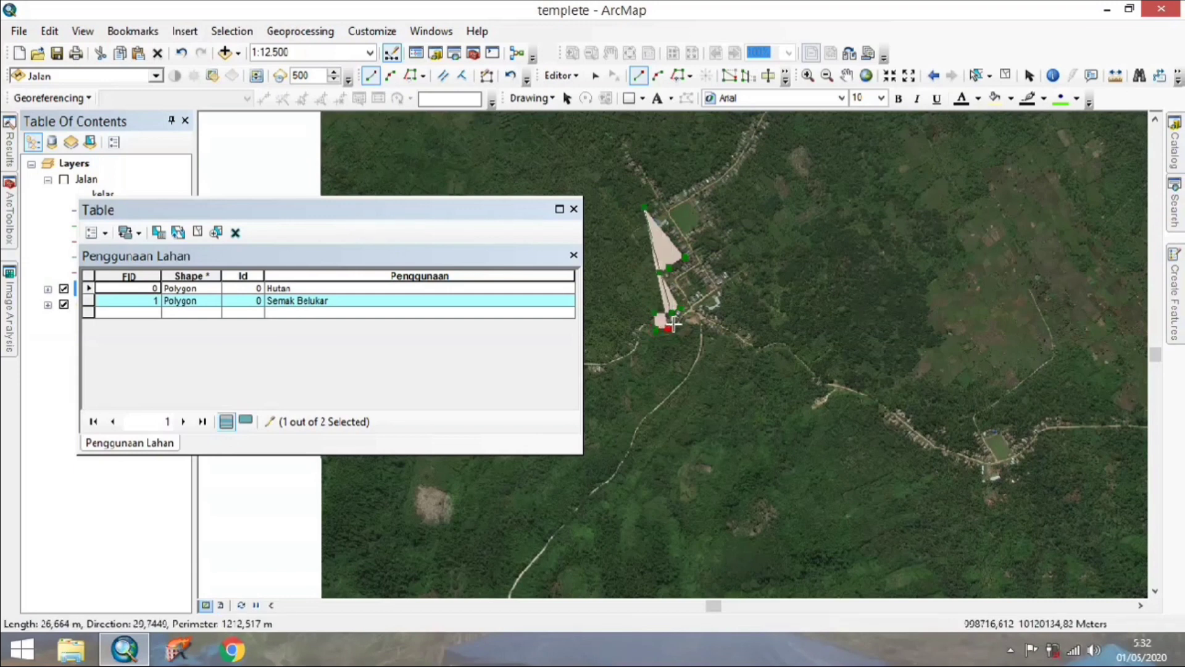
click(679, 323)
click(689, 319)
click(695, 316)
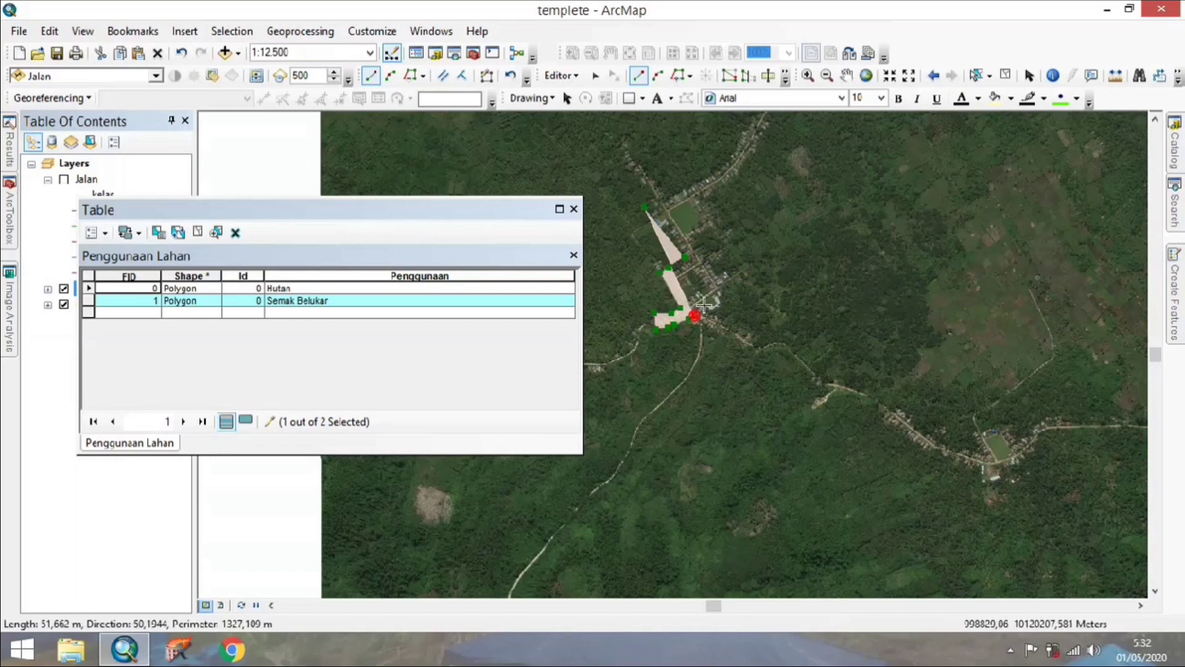
click(710, 300)
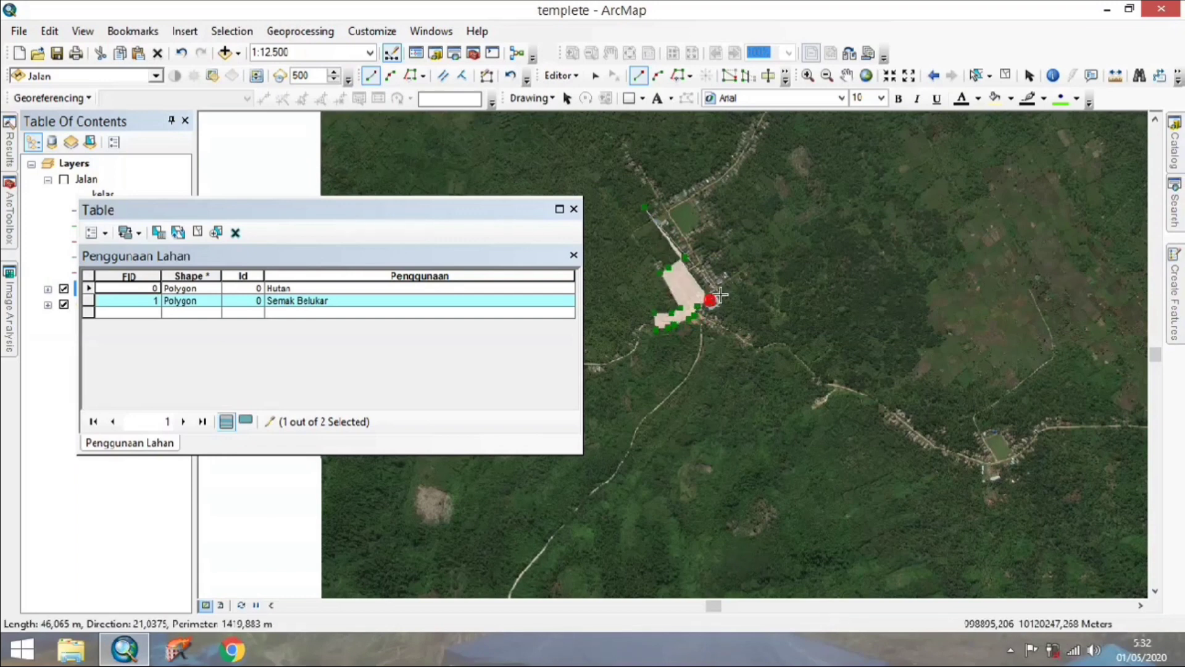
click(725, 288)
click(719, 275)
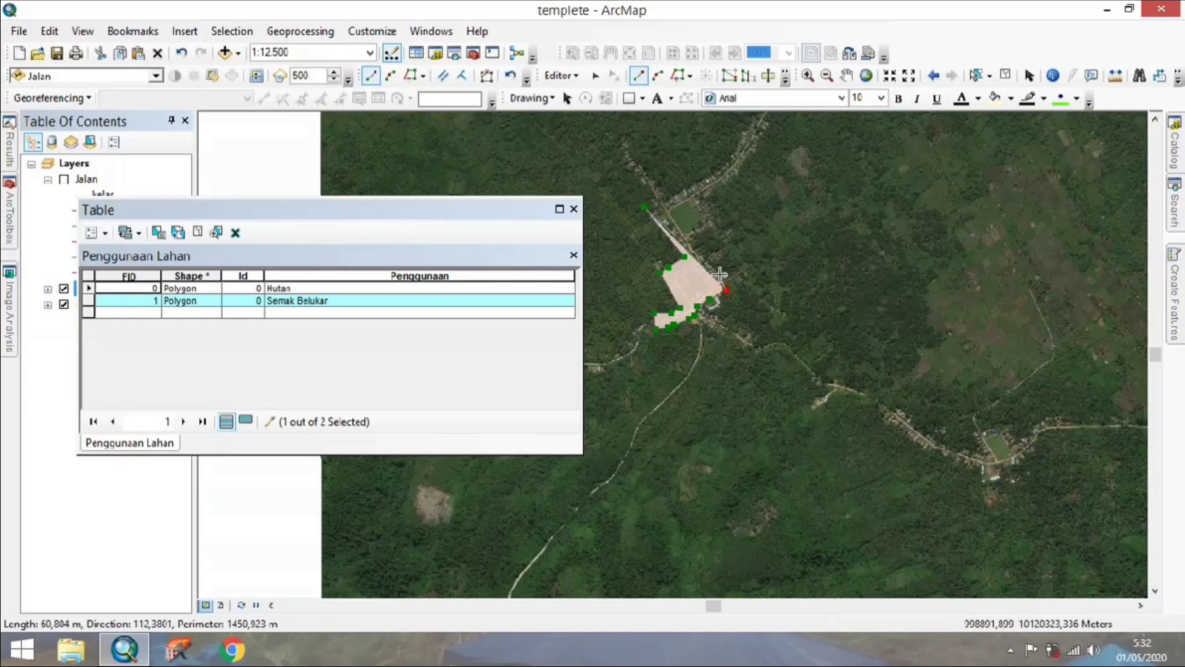
click(696, 244)
click(724, 234)
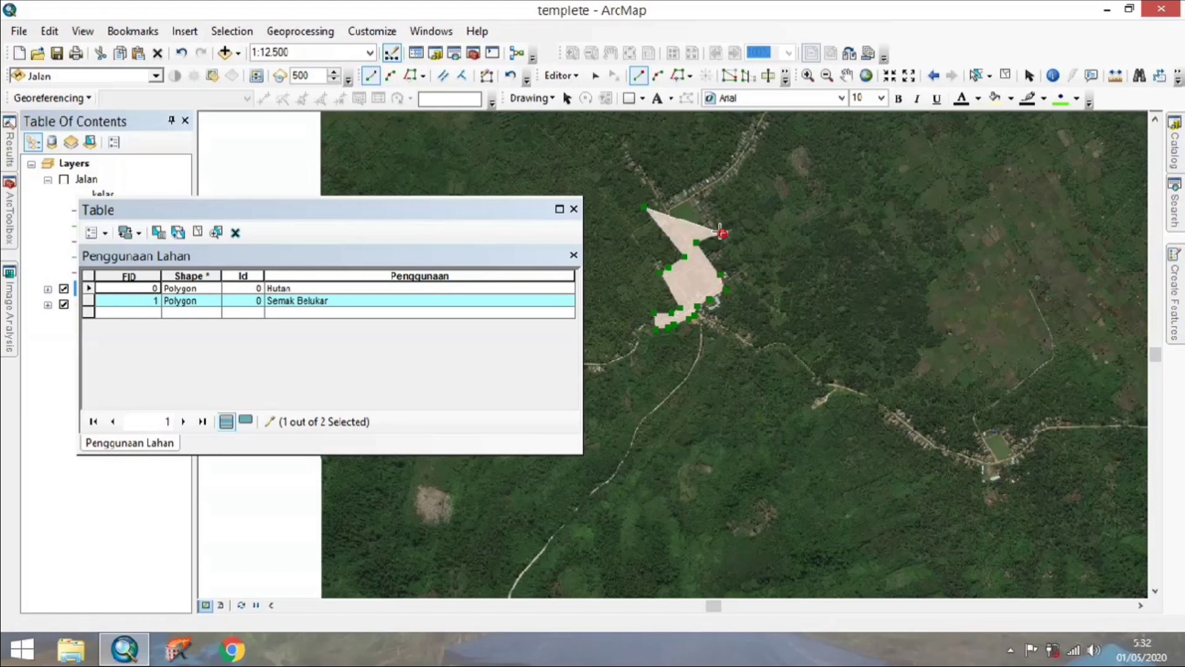
click(710, 197)
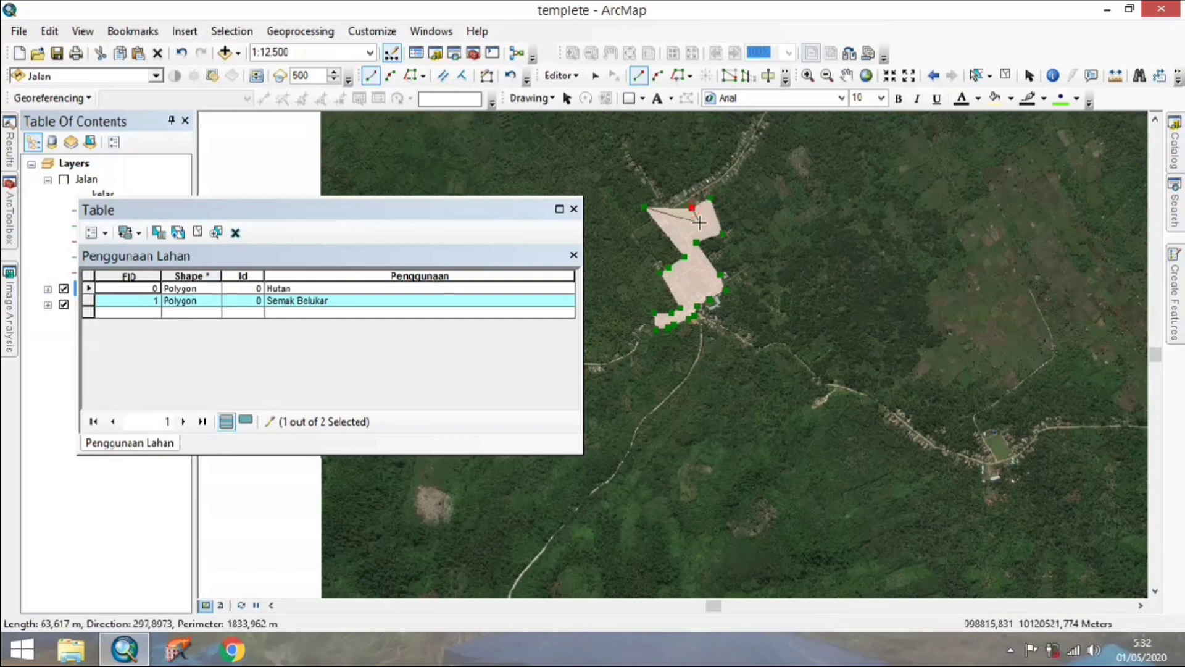
click(699, 223)
click(687, 232)
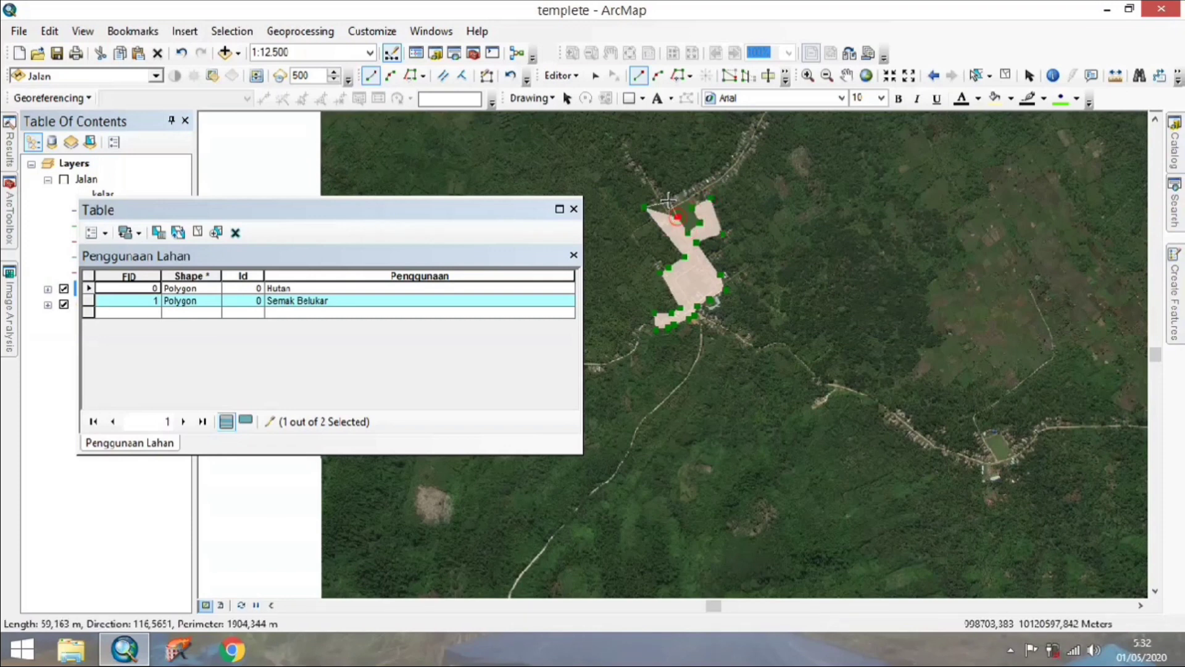
double_click(665, 197)
- Examine the satellite image from the Permukiman polygon north to the coast and river mouth for a water body to digitize with Tubuh Air
scroll(664, 198, up, 2)
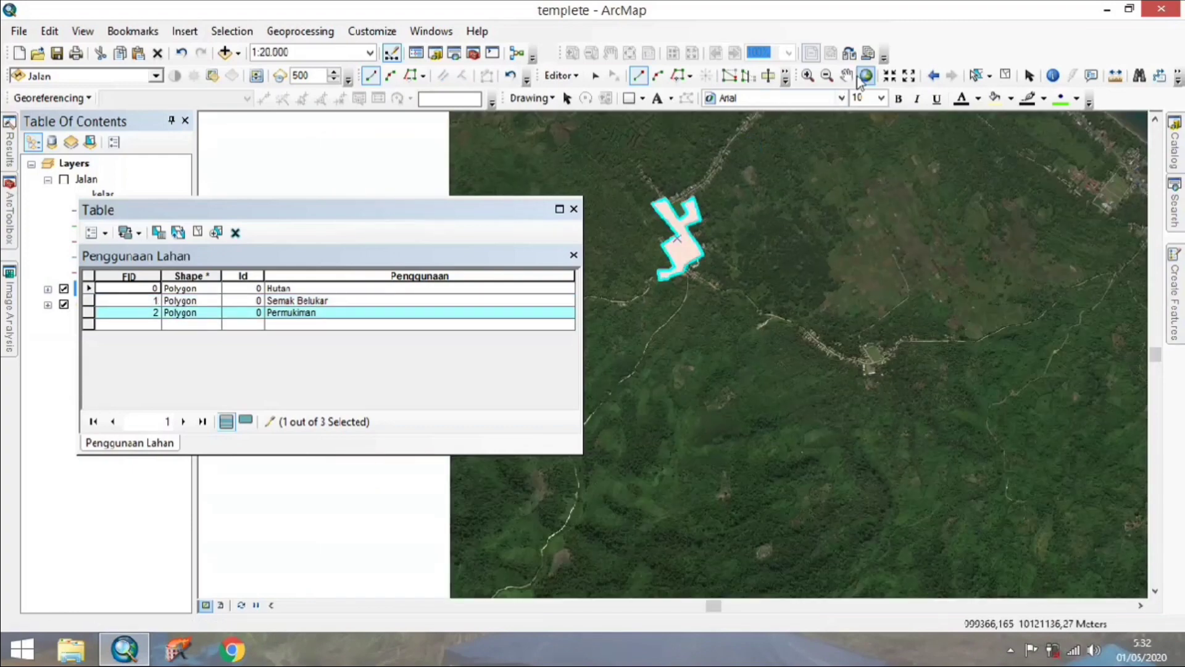
click(846, 75)
drag(812, 278, 865, 410)
drag(845, 351, 804, 281)
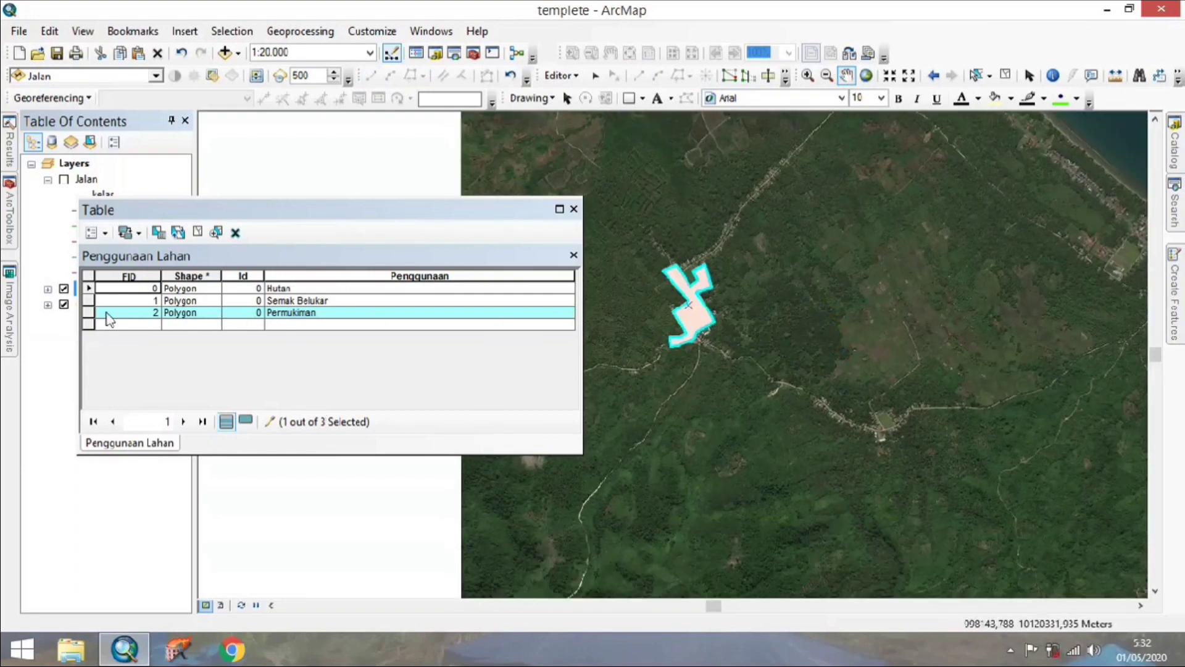
click(1175, 298)
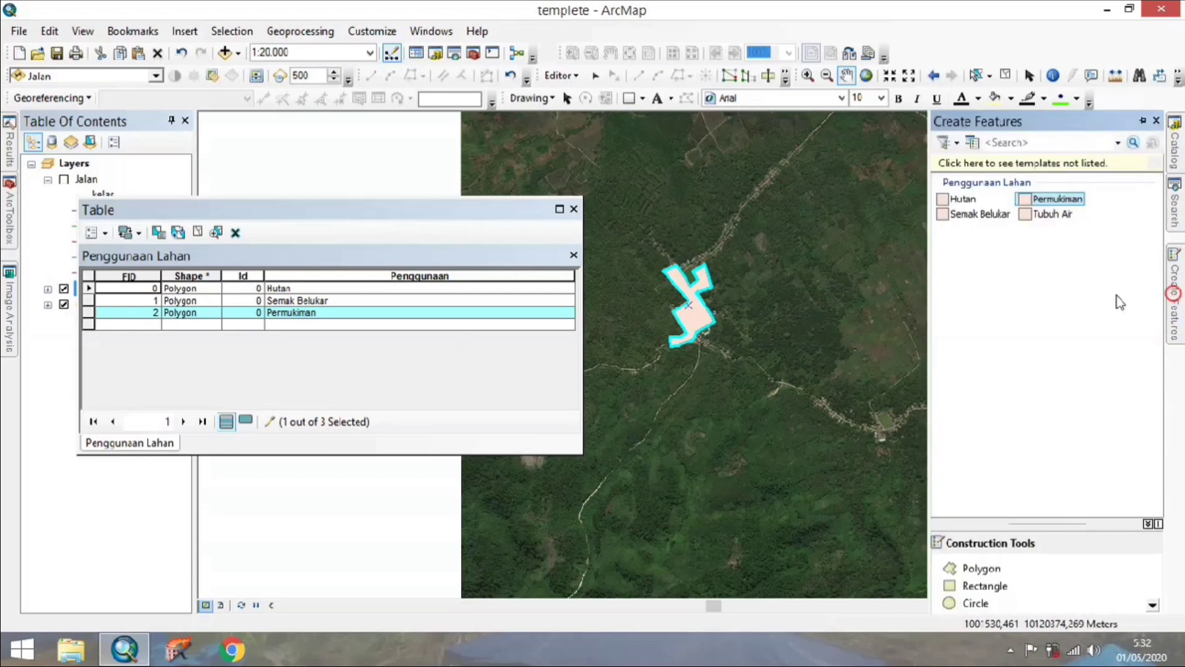
click(1047, 214)
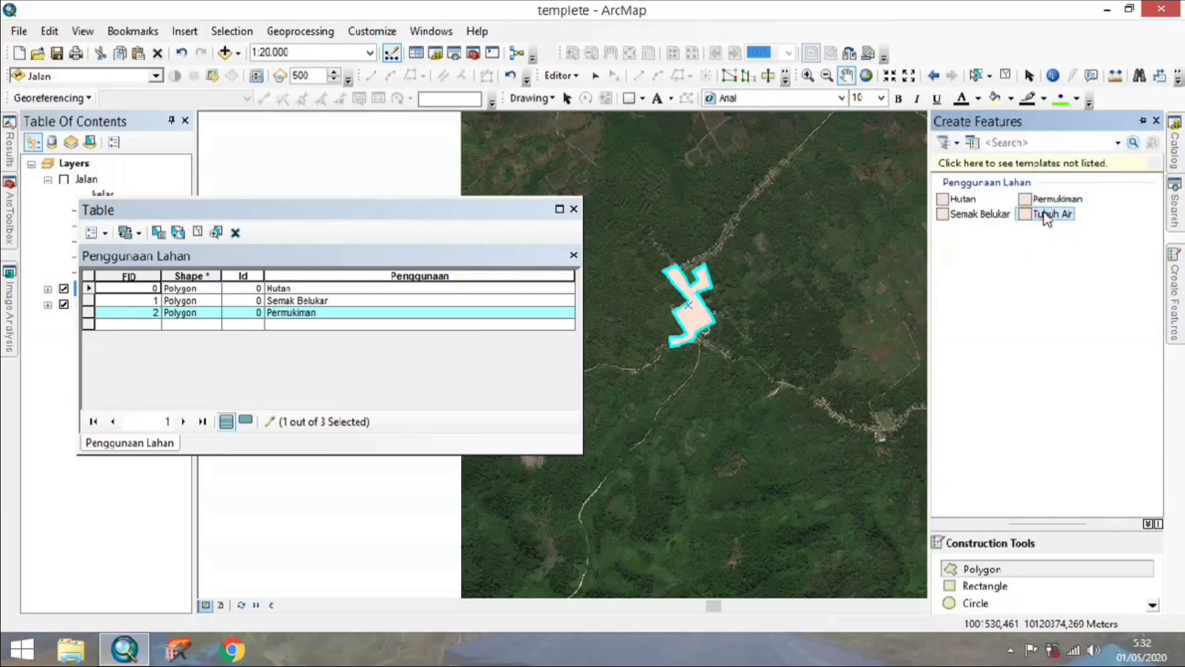
click(846, 76)
drag(820, 297, 824, 490)
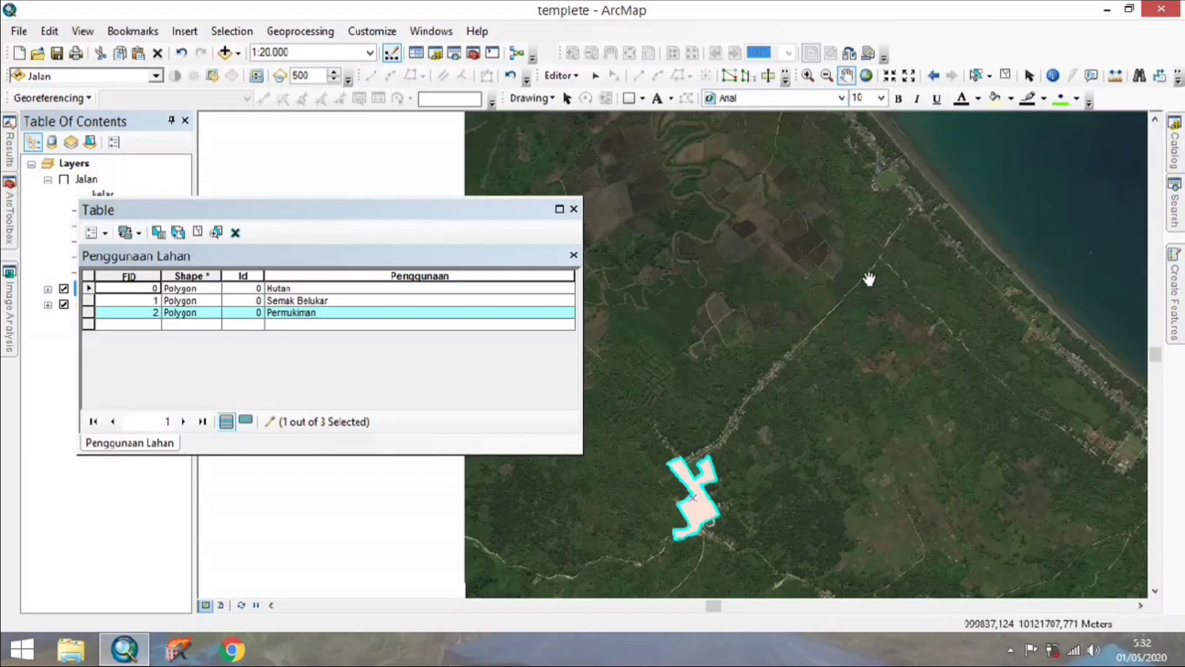
drag(869, 279, 881, 337)
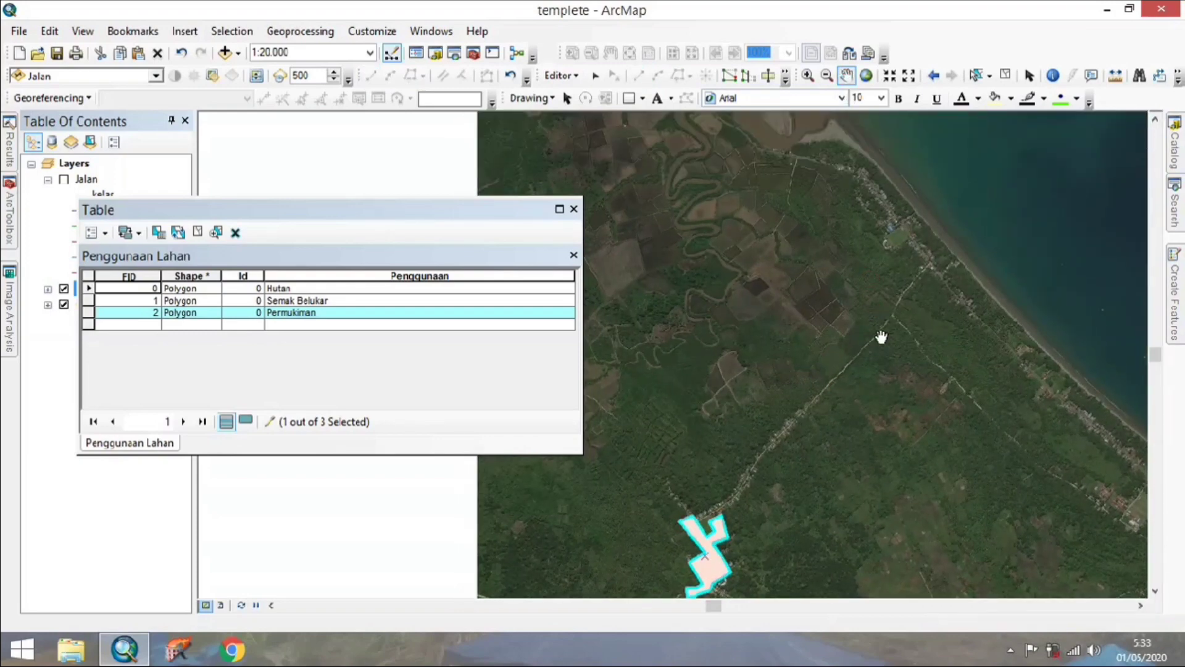
drag(885, 289, 892, 332)
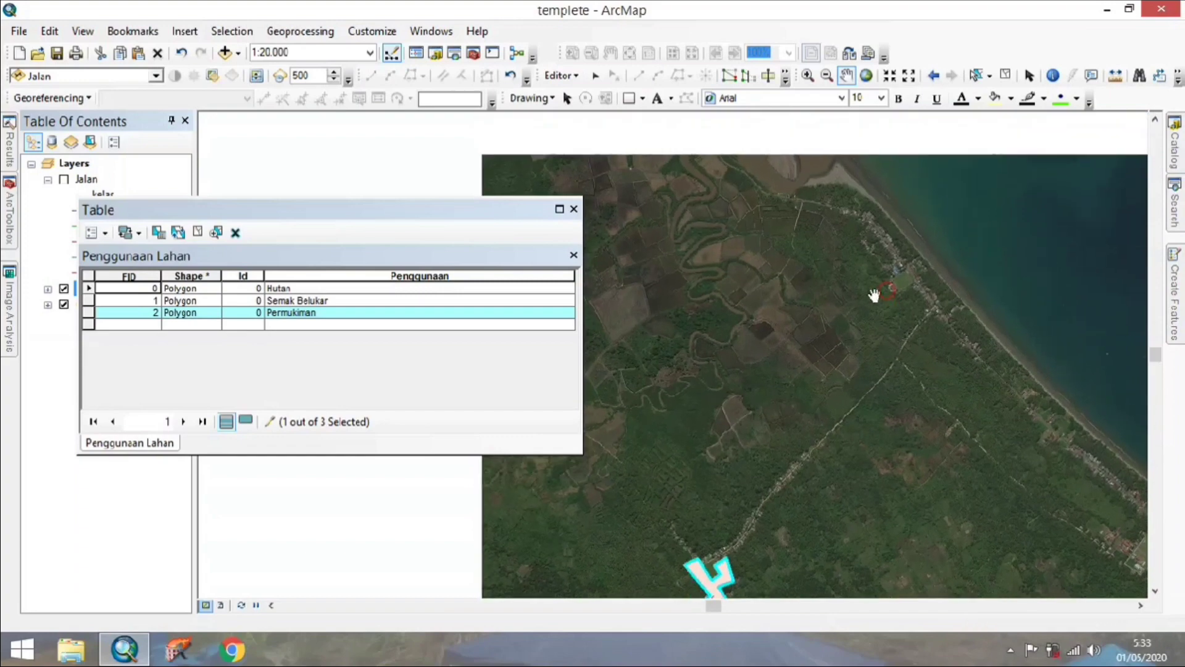
drag(825, 262, 923, 356)
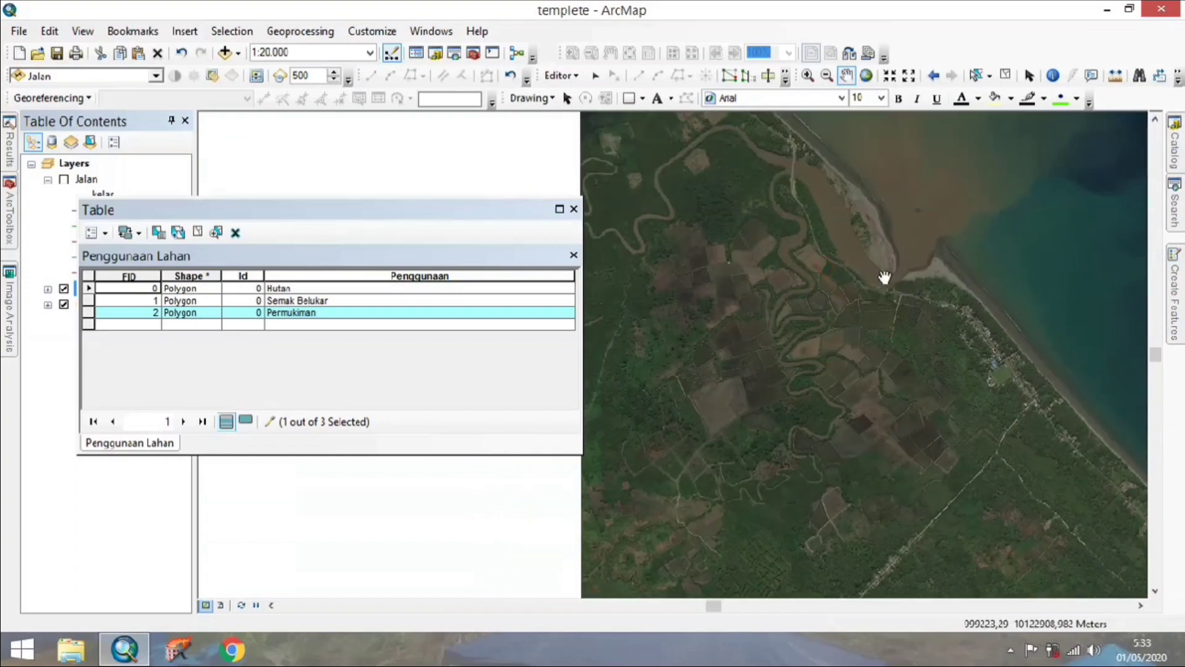
drag(886, 272, 944, 339)
scroll(955, 342, up, 3)
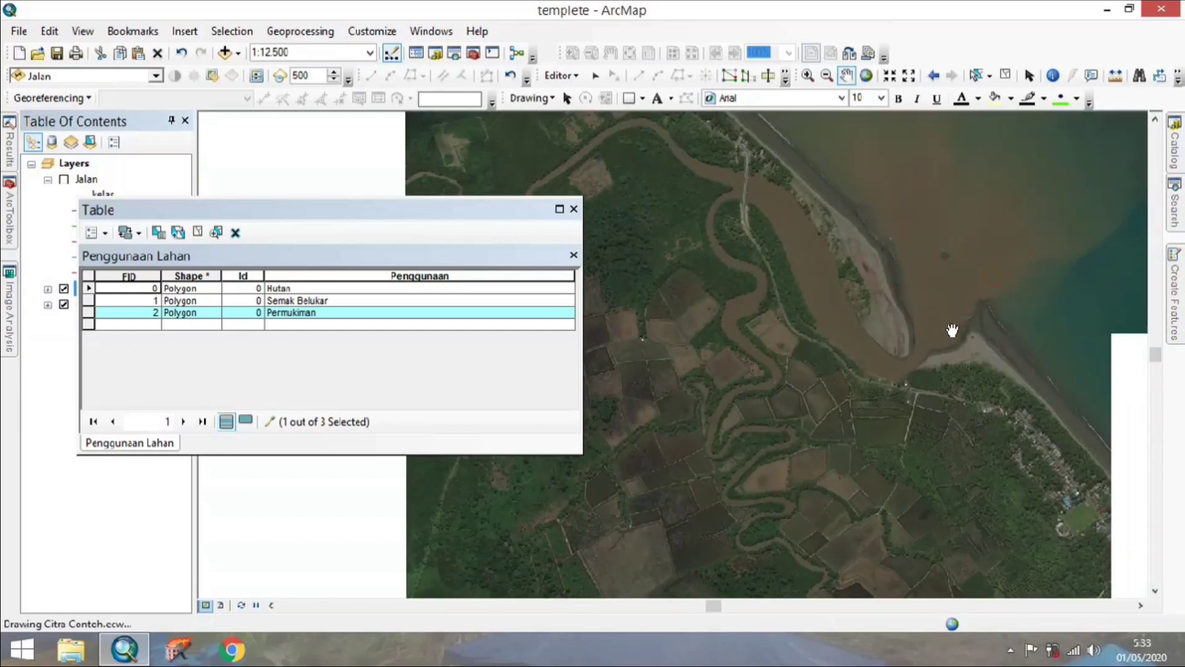
scroll(932, 342, down, 3)
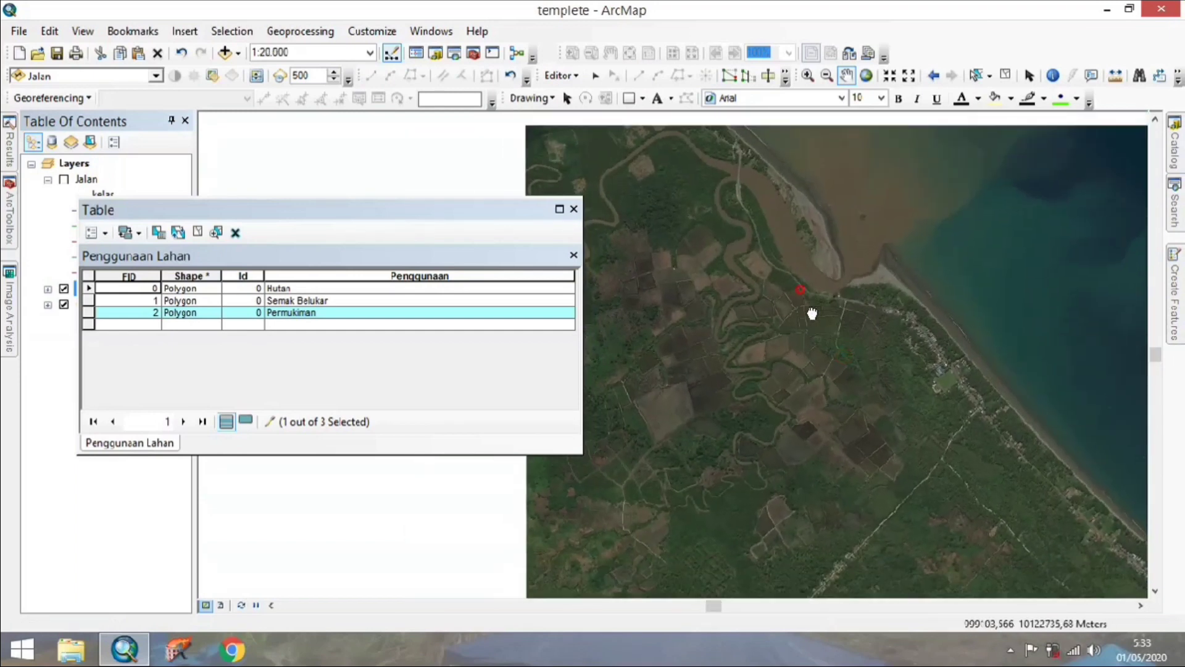
scroll(833, 352, down, 1)
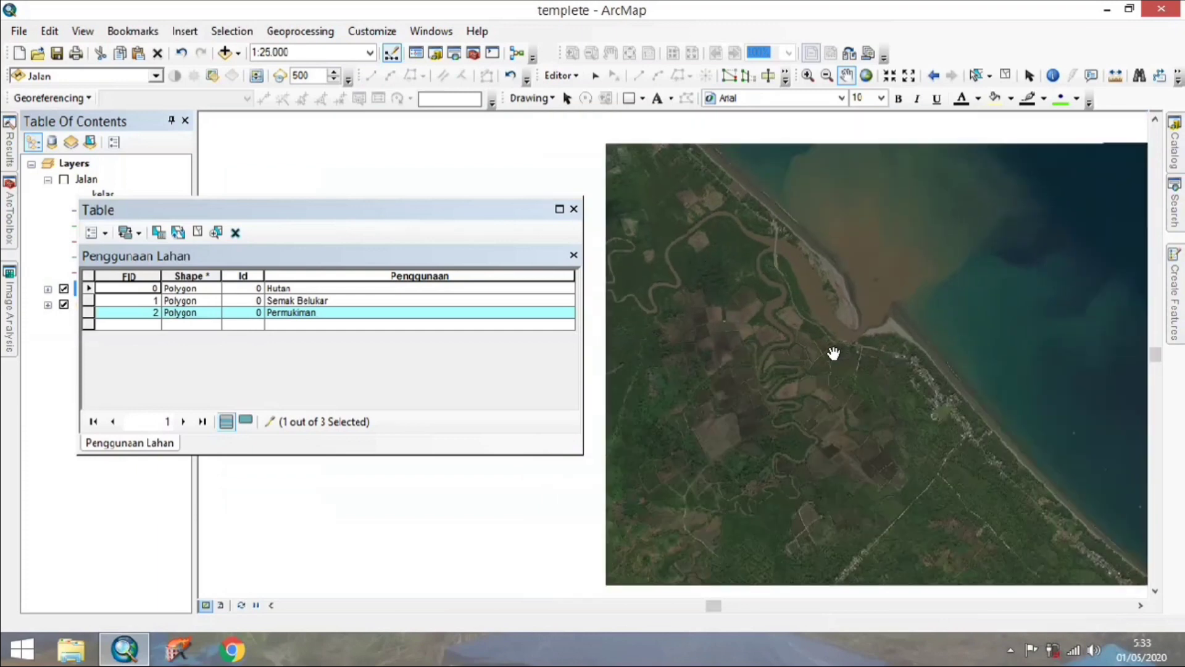
drag(833, 352, 807, 315)
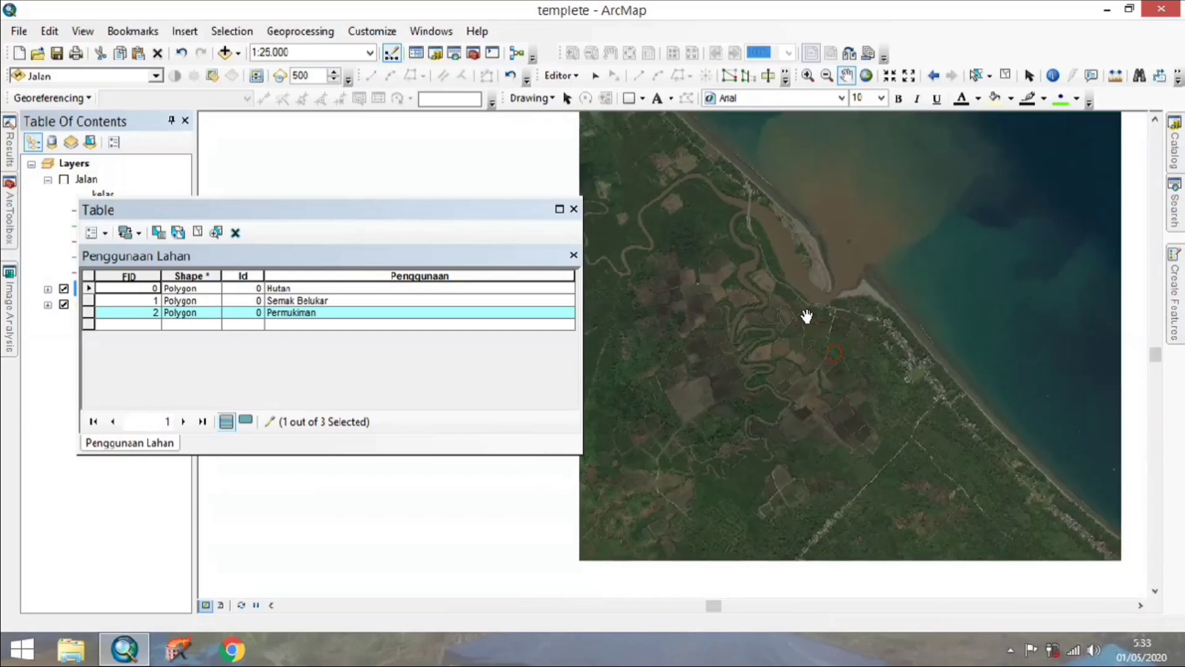
scroll(829, 301, up, 1)
scroll(829, 301, down, 1)
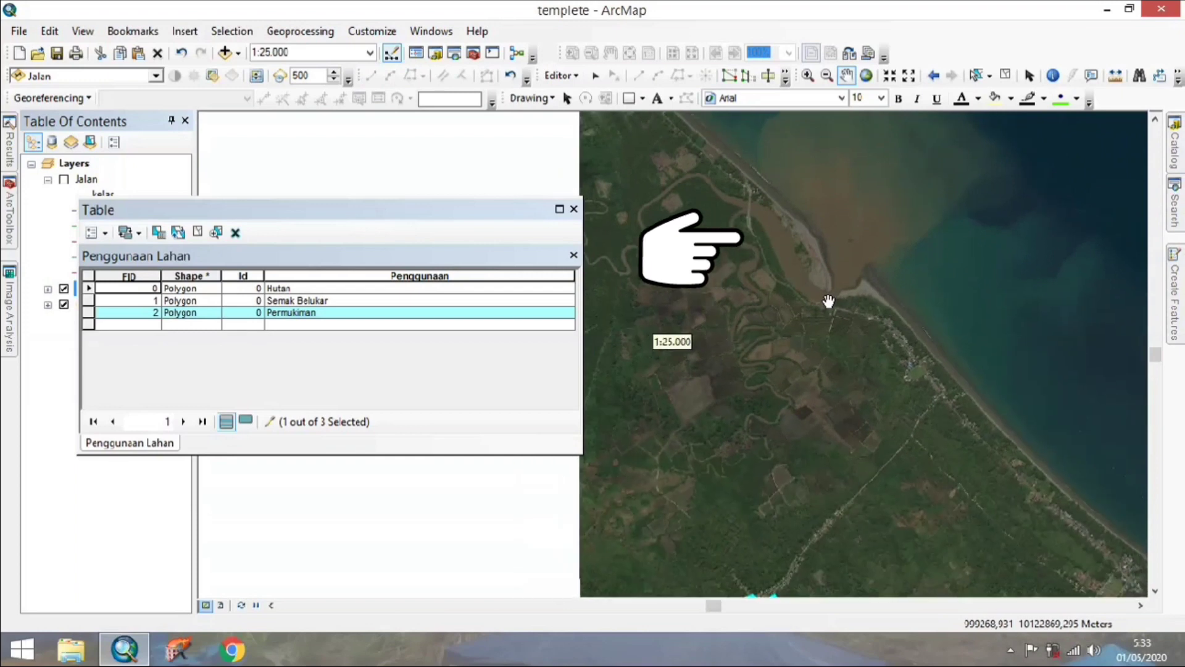
- Digitize a Tubuh Air polygon along the river channel and its mouth at the coast, with a perimeter of about 4 km
mouse_move(1169, 286)
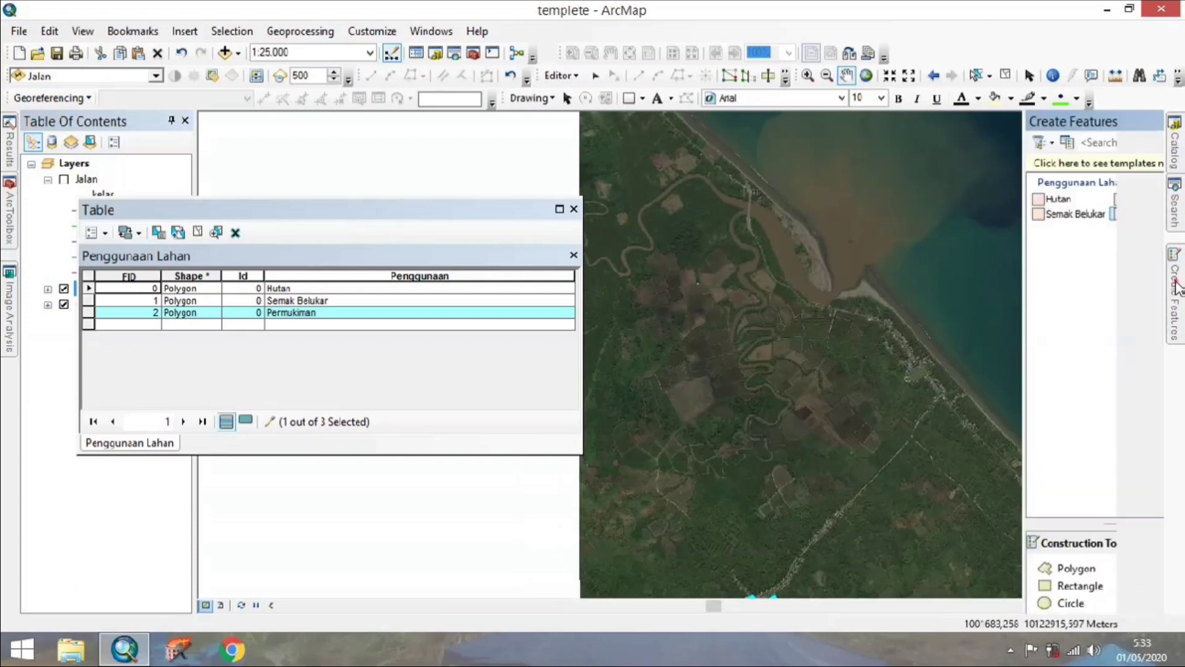
click(1034, 215)
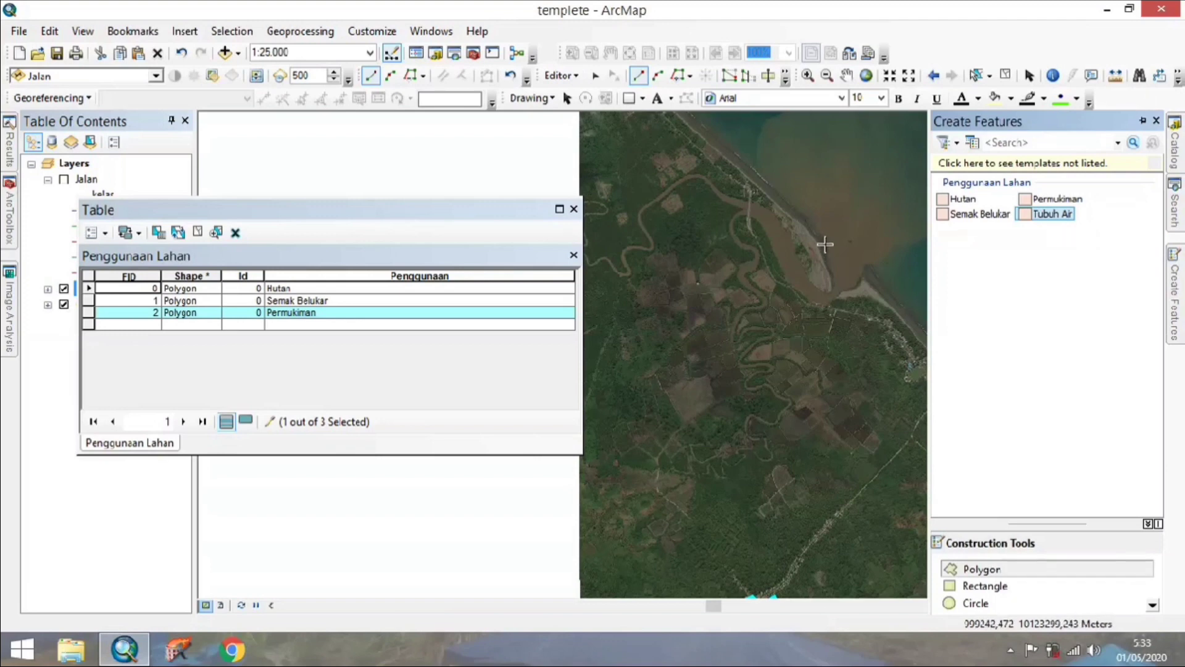
click(864, 268)
click(856, 286)
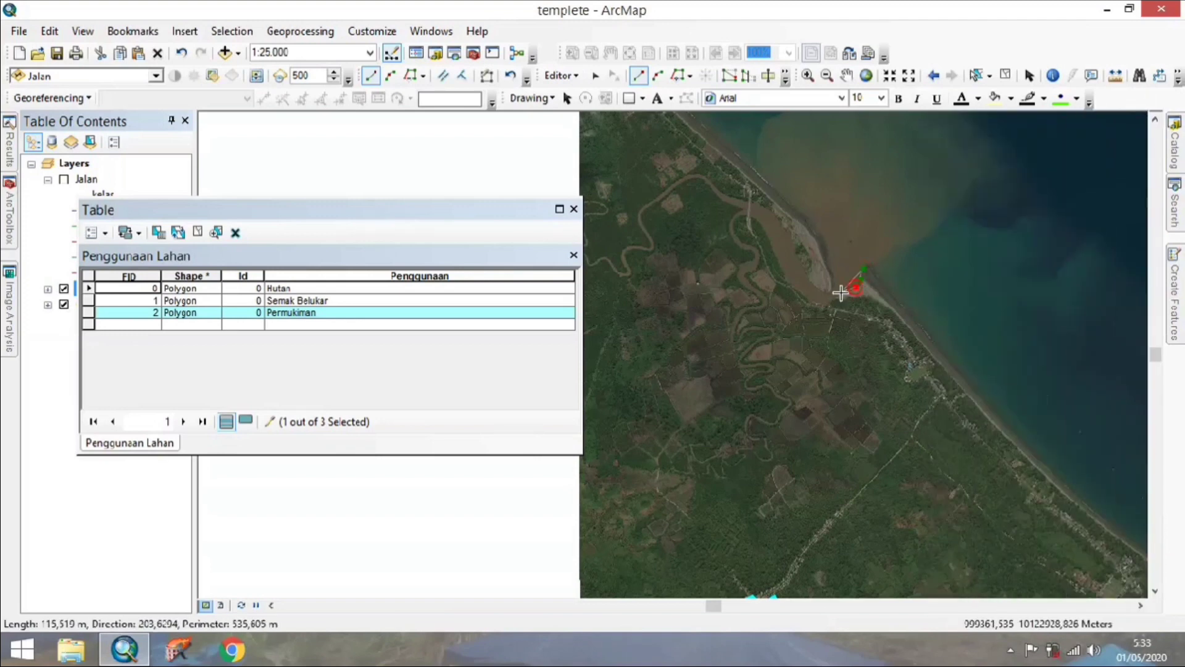
click(843, 294)
click(834, 303)
click(826, 306)
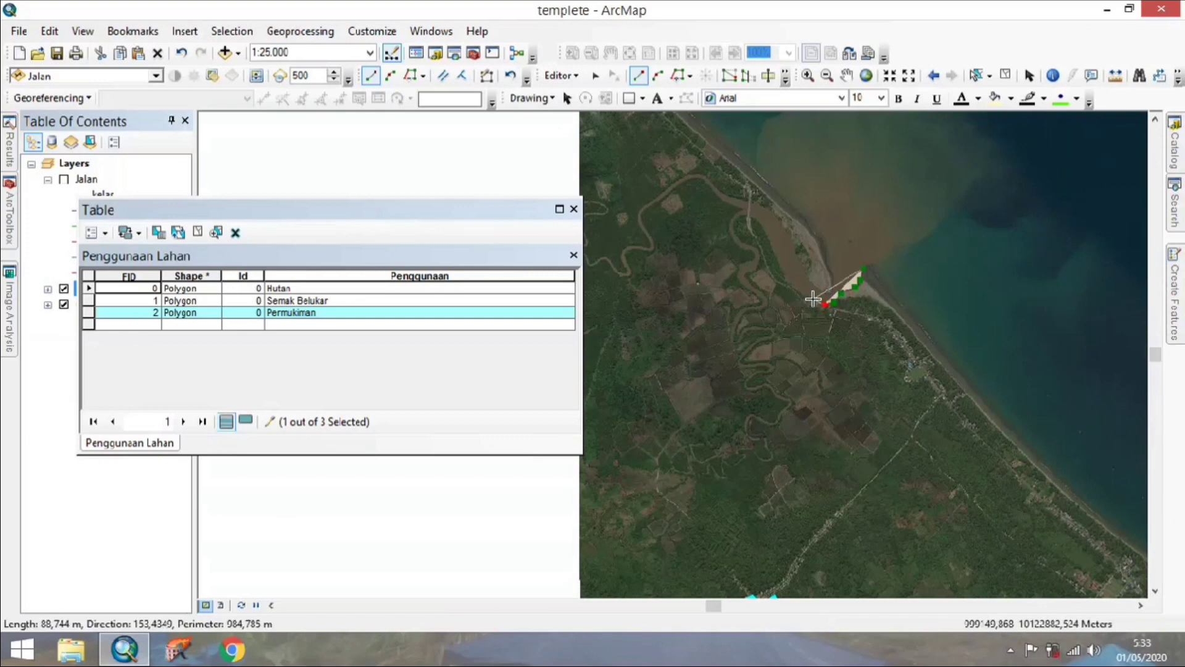
click(813, 300)
click(801, 295)
click(791, 287)
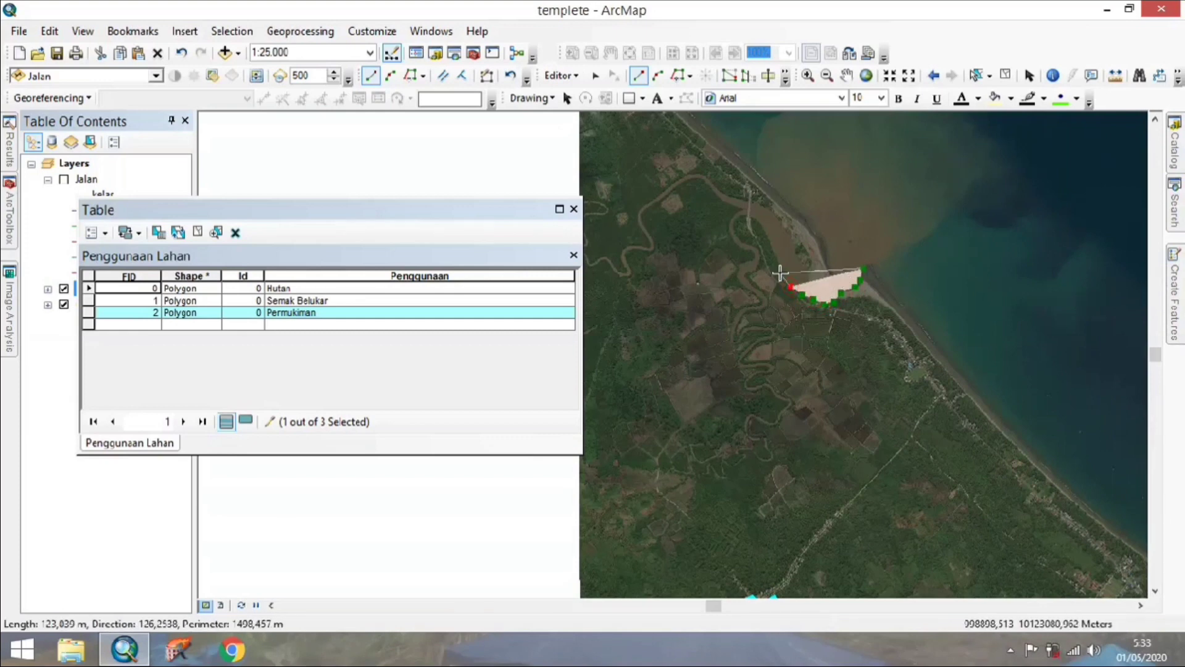
click(781, 273)
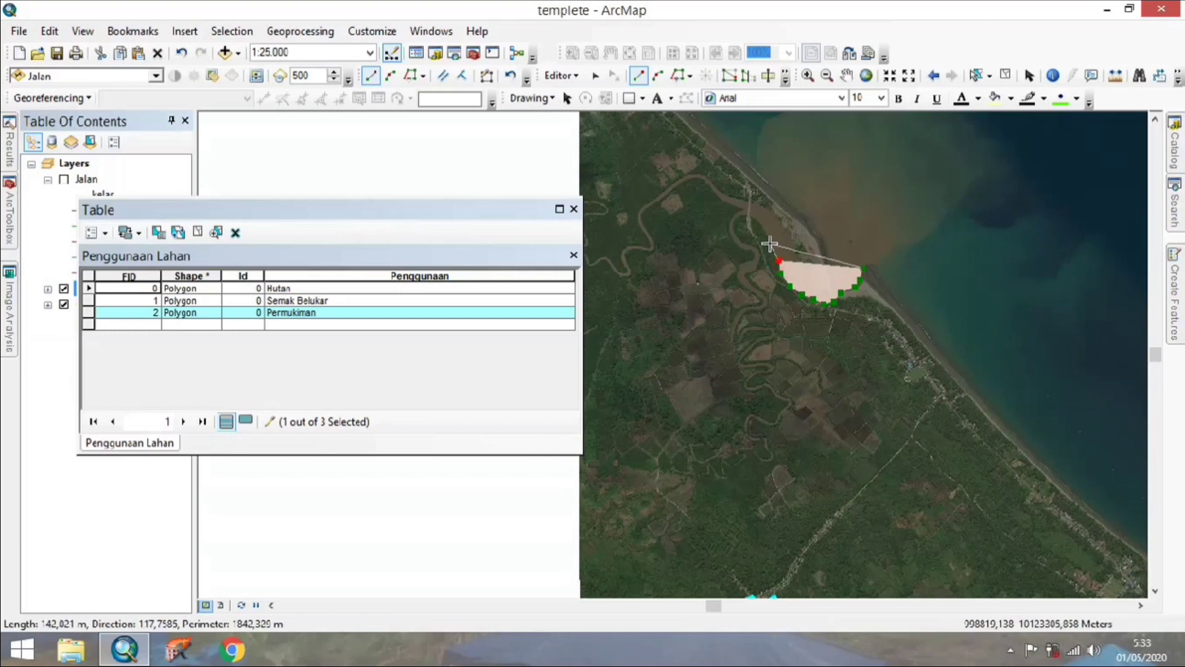
click(769, 244)
click(769, 234)
click(753, 217)
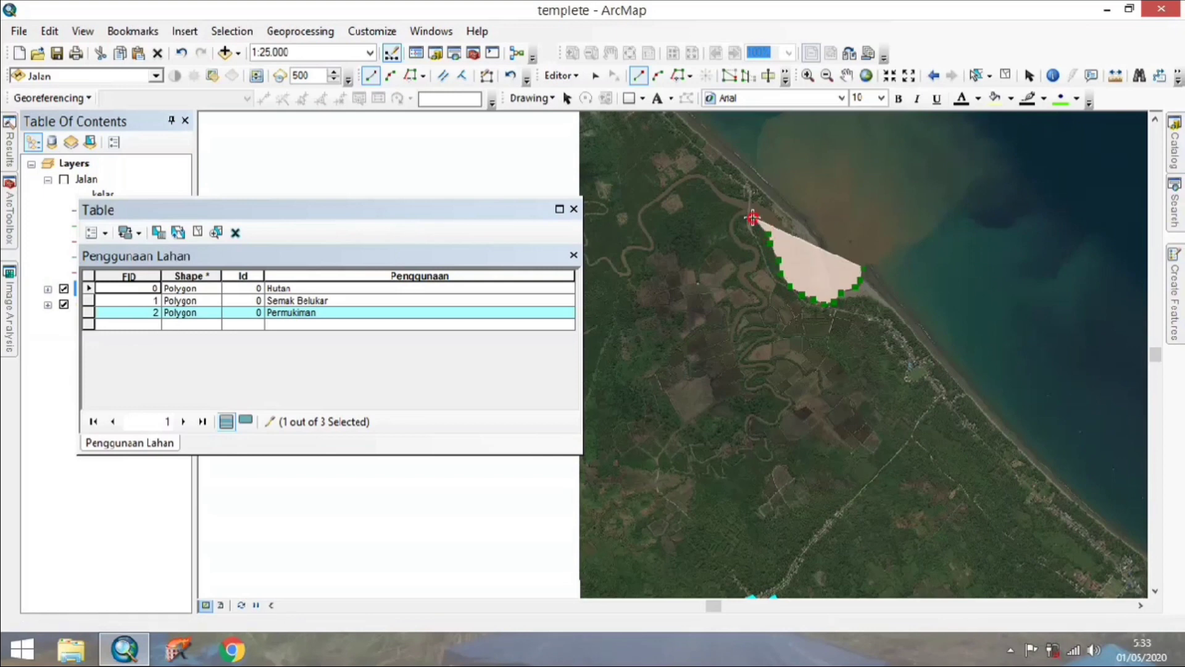
scroll(753, 217, up, 2)
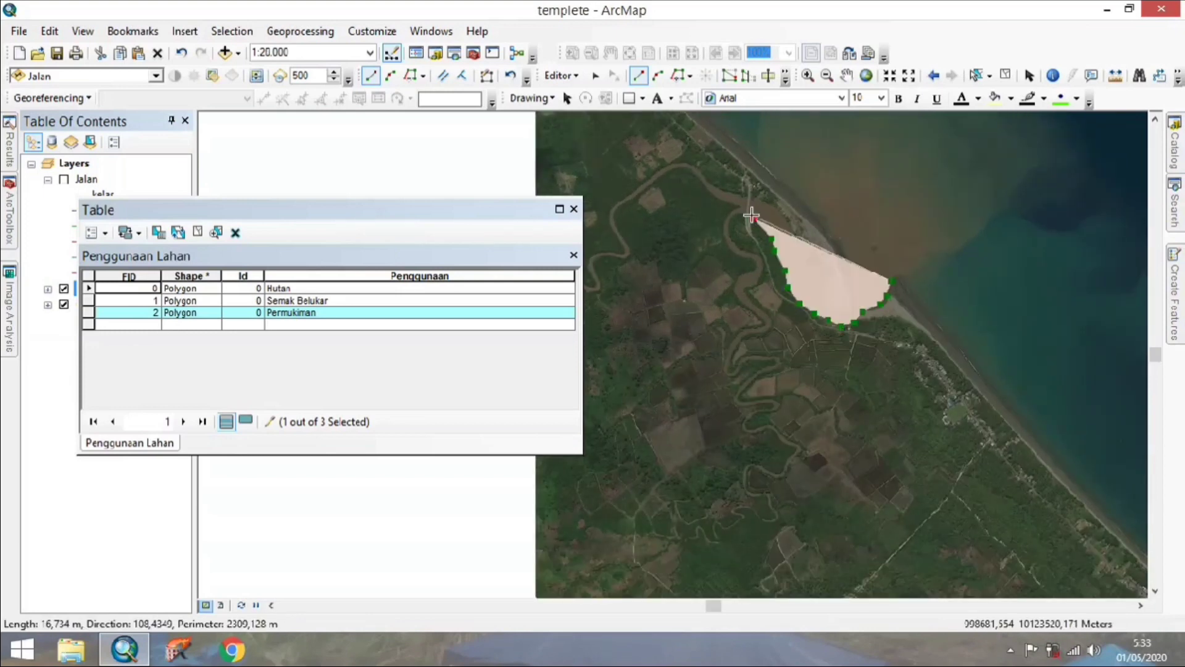
click(718, 197)
click(710, 187)
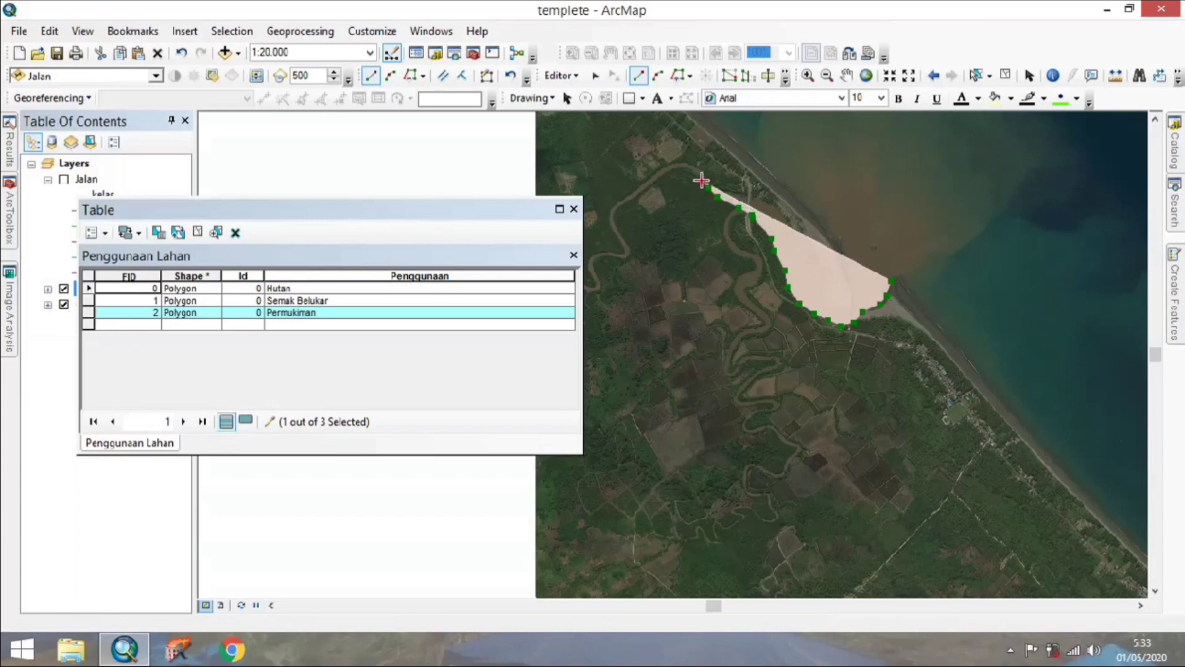
click(701, 181)
click(691, 172)
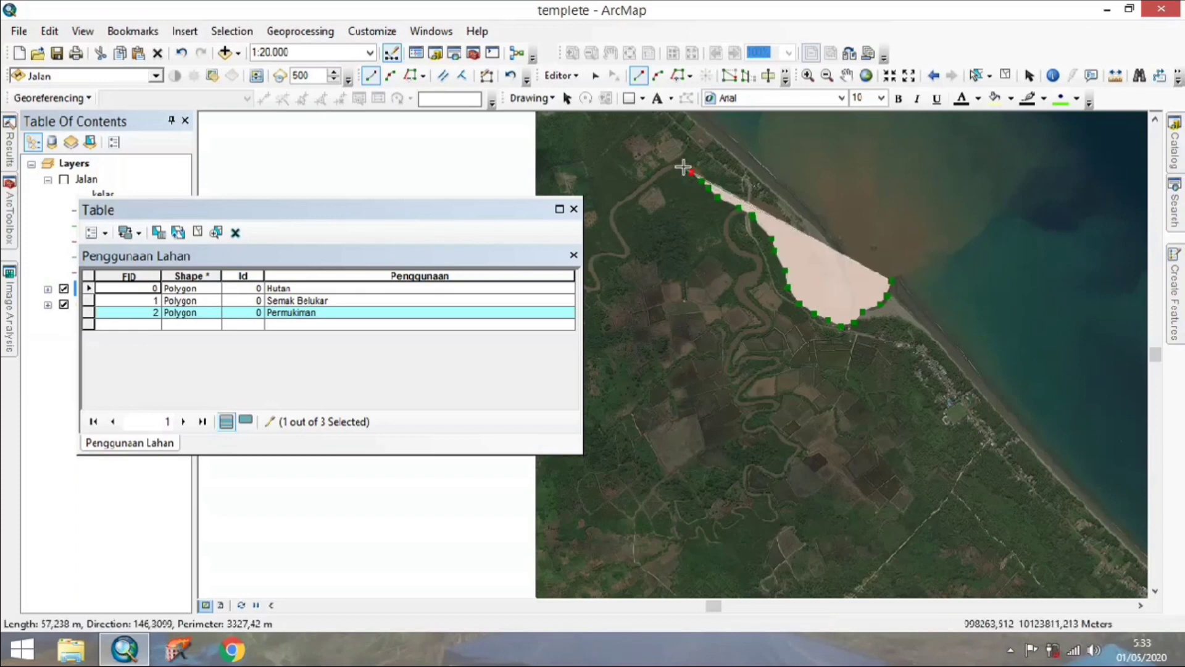
click(698, 168)
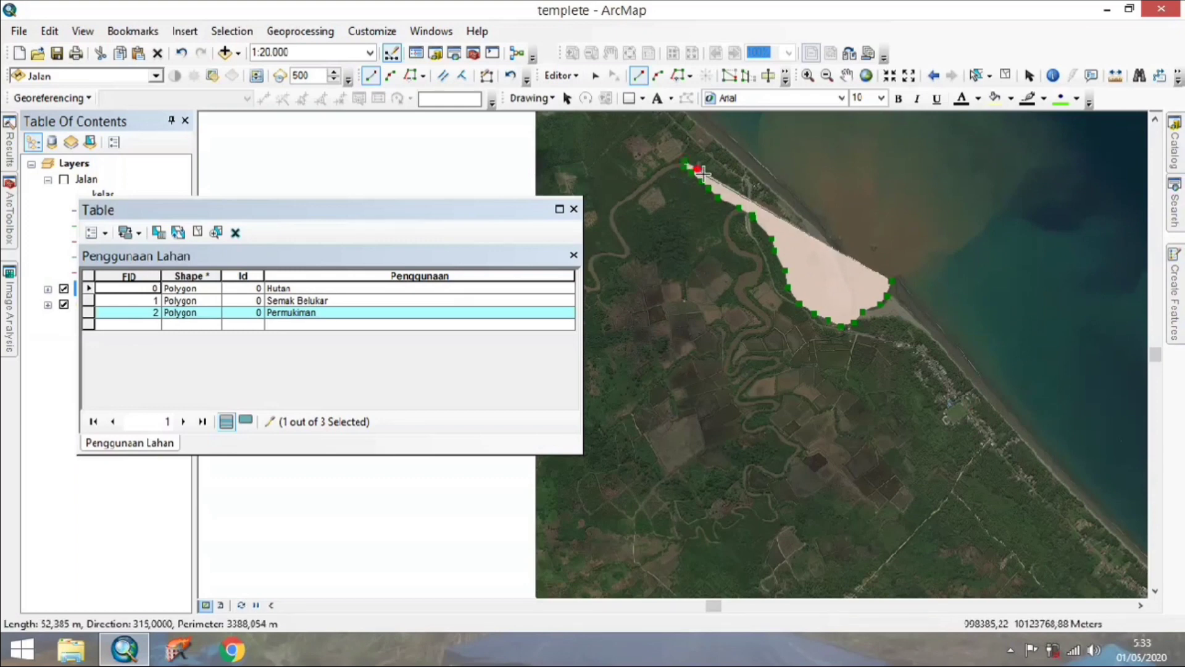
click(723, 190)
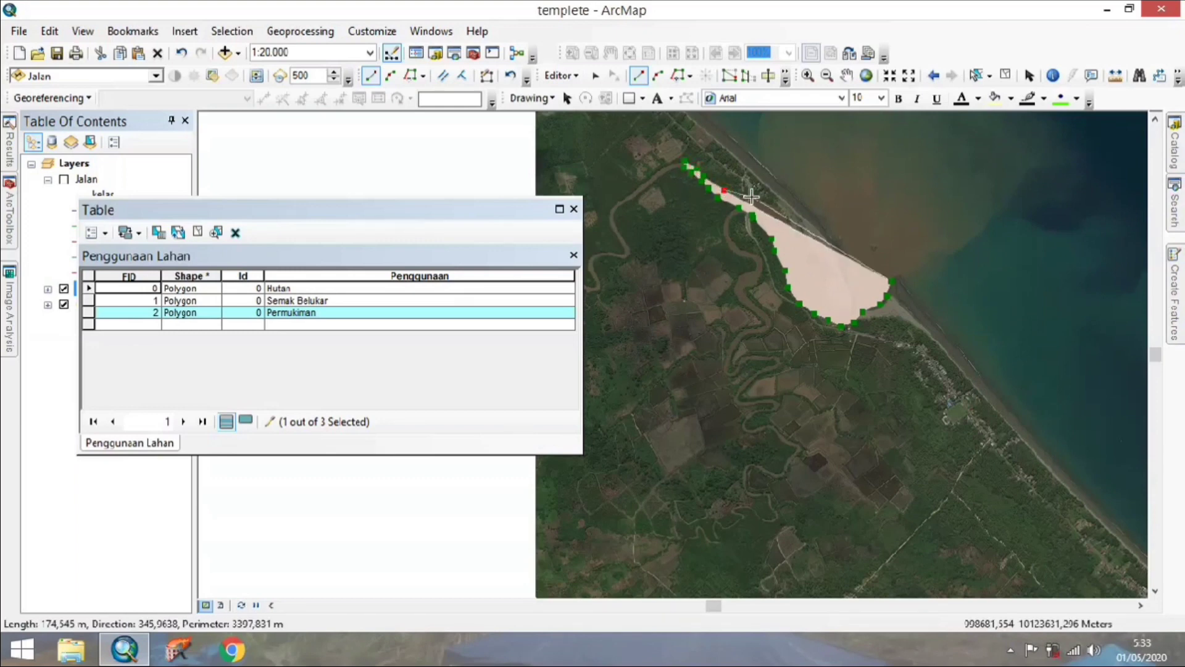
click(752, 197)
click(772, 204)
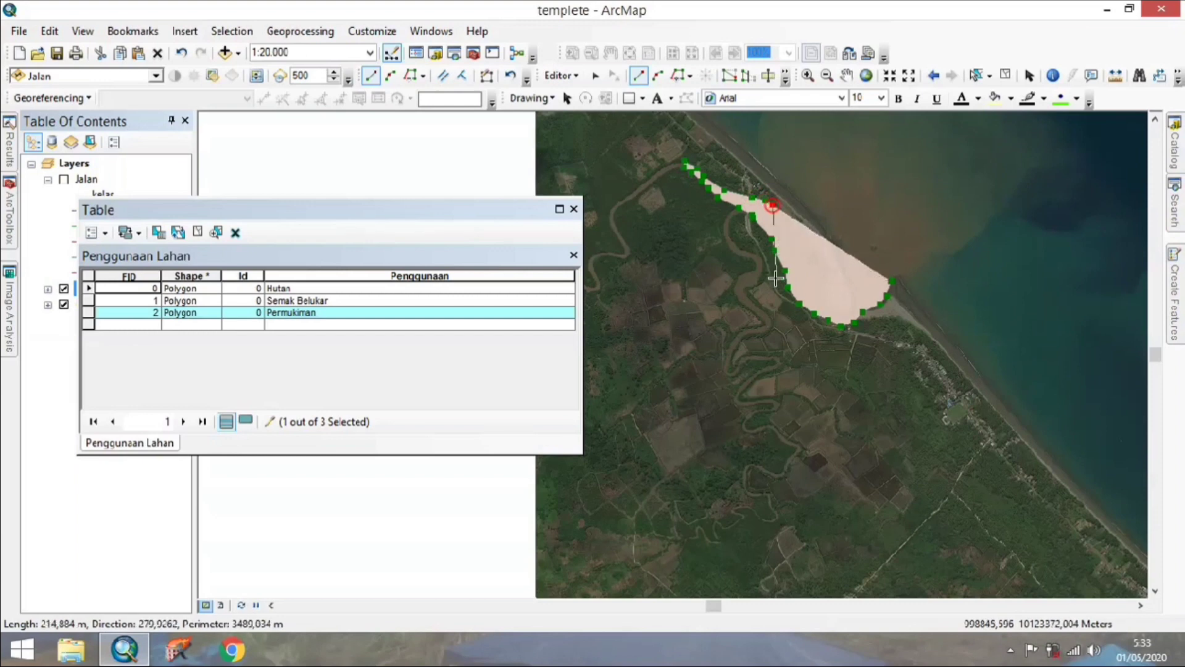
click(790, 223)
click(796, 239)
click(802, 266)
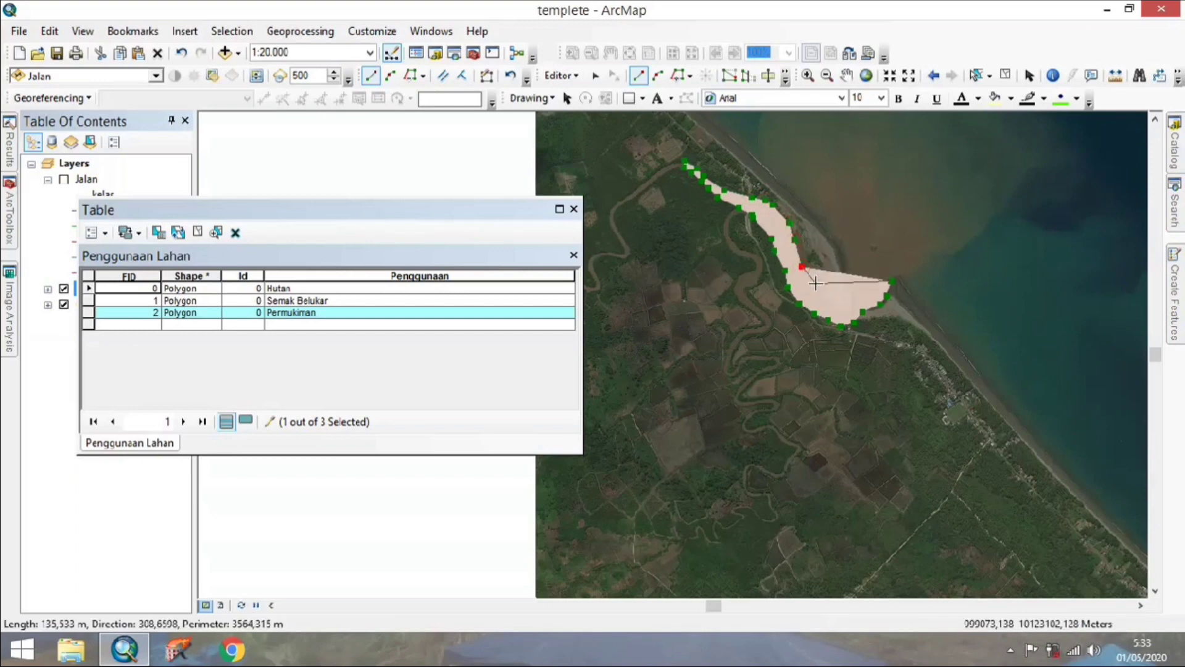
click(816, 289)
click(824, 301)
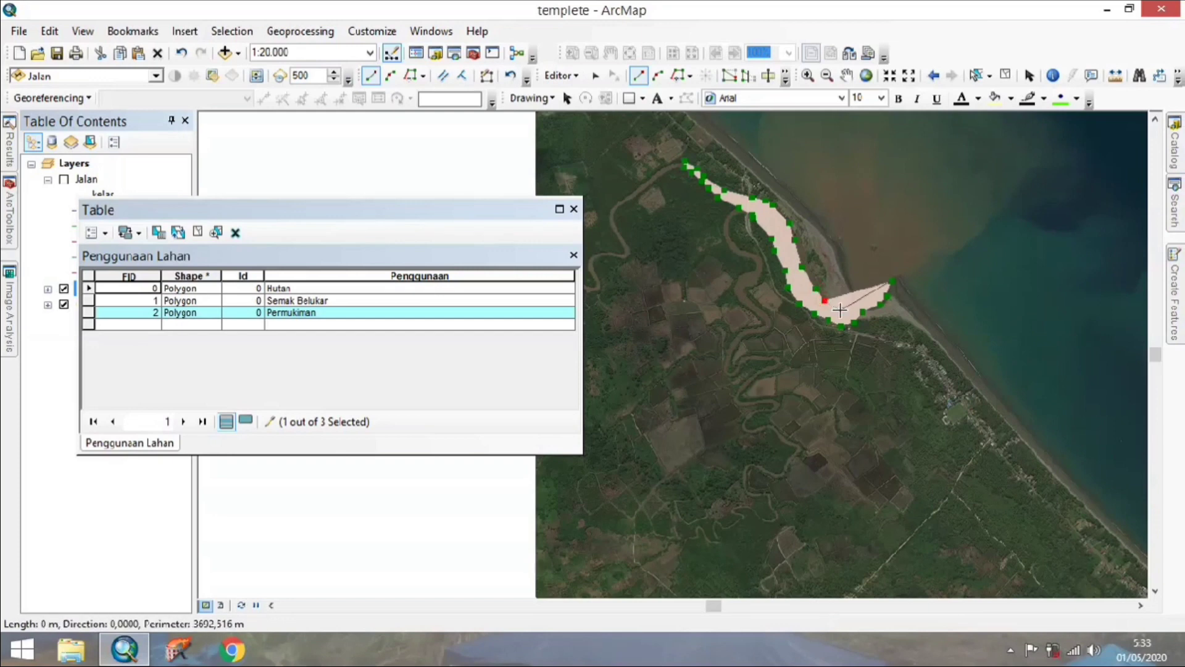
click(840, 310)
click(848, 308)
click(856, 296)
click(851, 283)
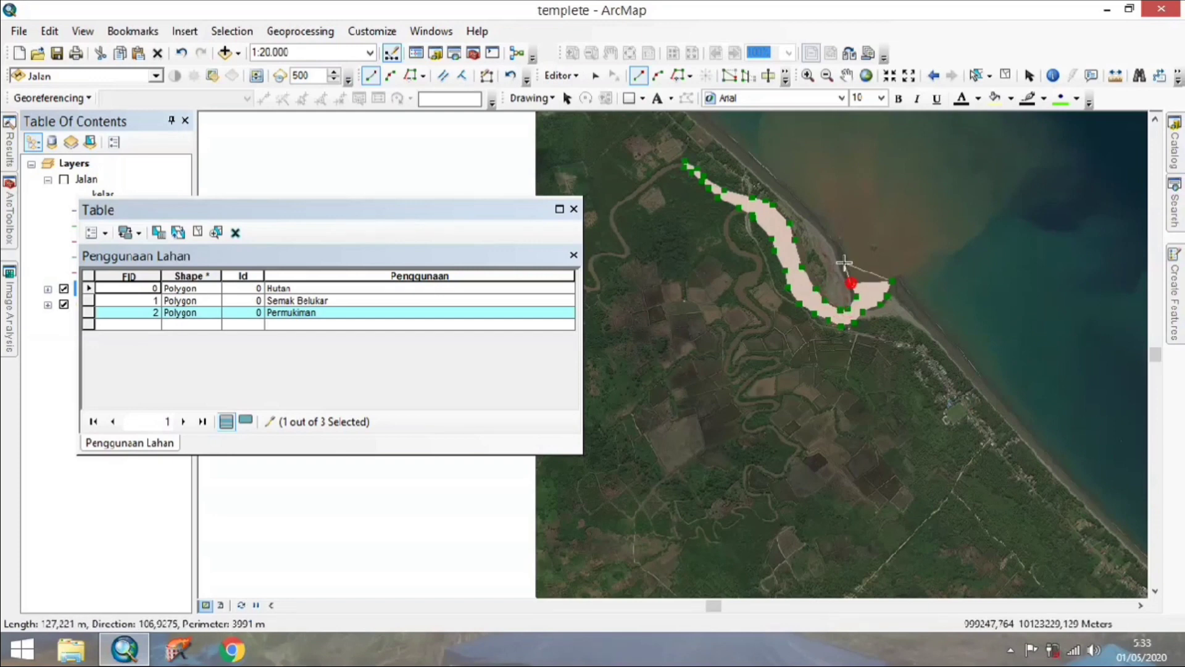
double_click(839, 247)
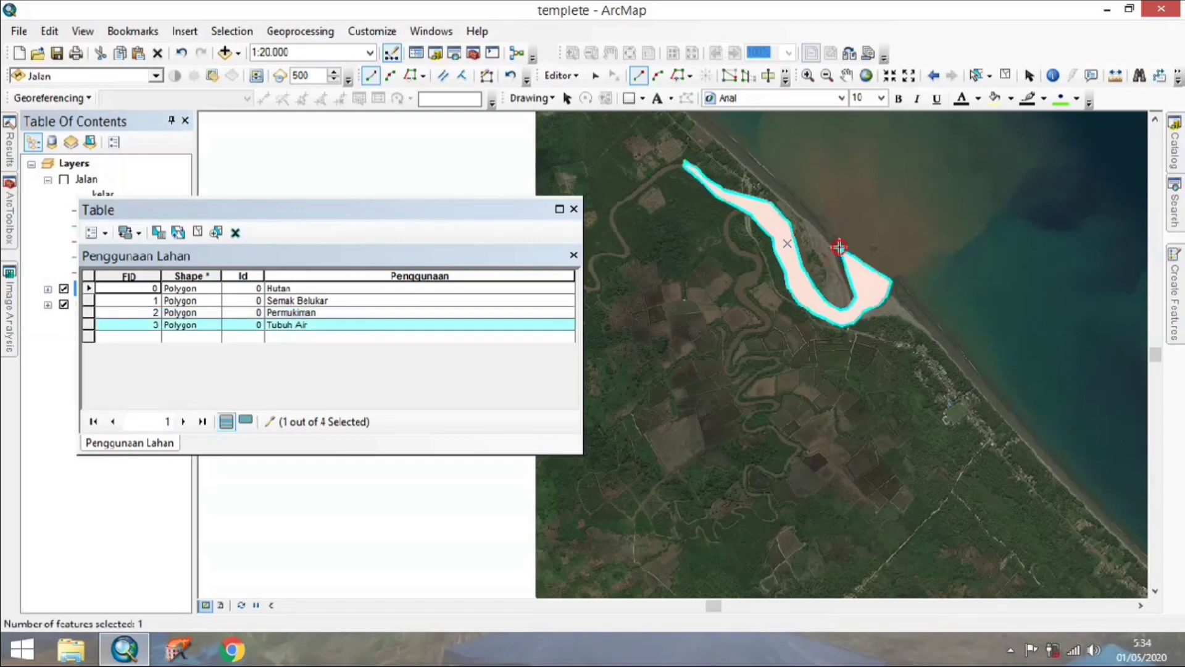
- Save the edits to the Penggunaan Lahan polygons and end the editing session
scroll(840, 247, up, 1)
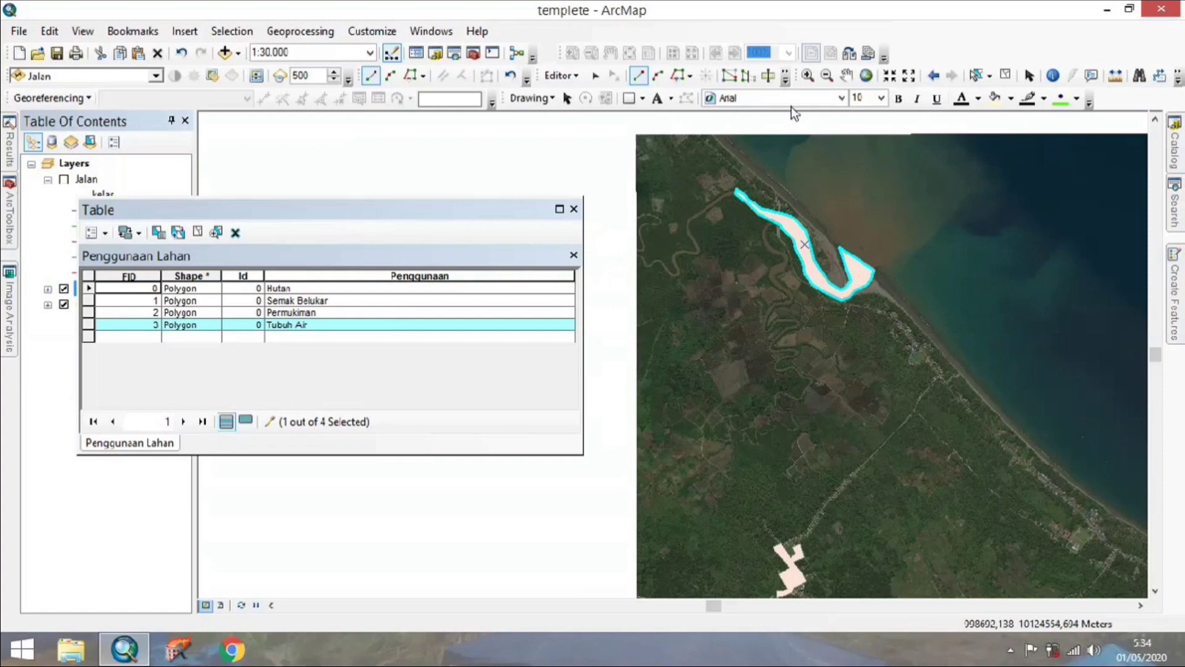
click(845, 76)
drag(807, 423, 636, 295)
scroll(743, 352, up, 3)
drag(714, 305, 838, 287)
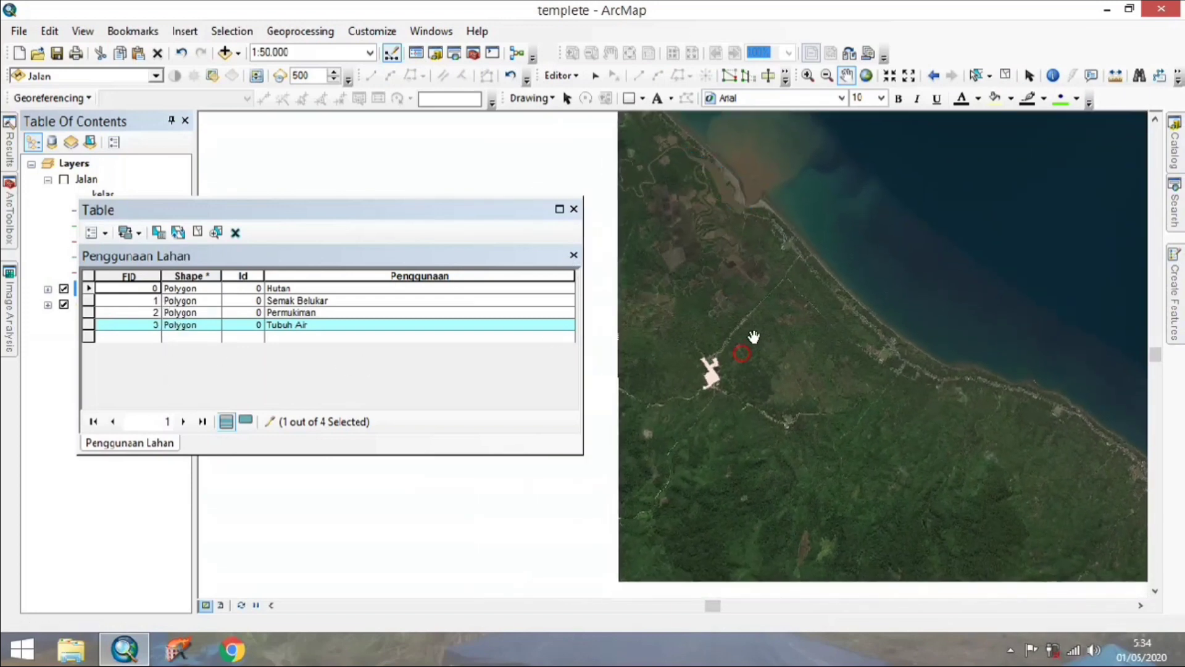
mouse_move(1135, 8)
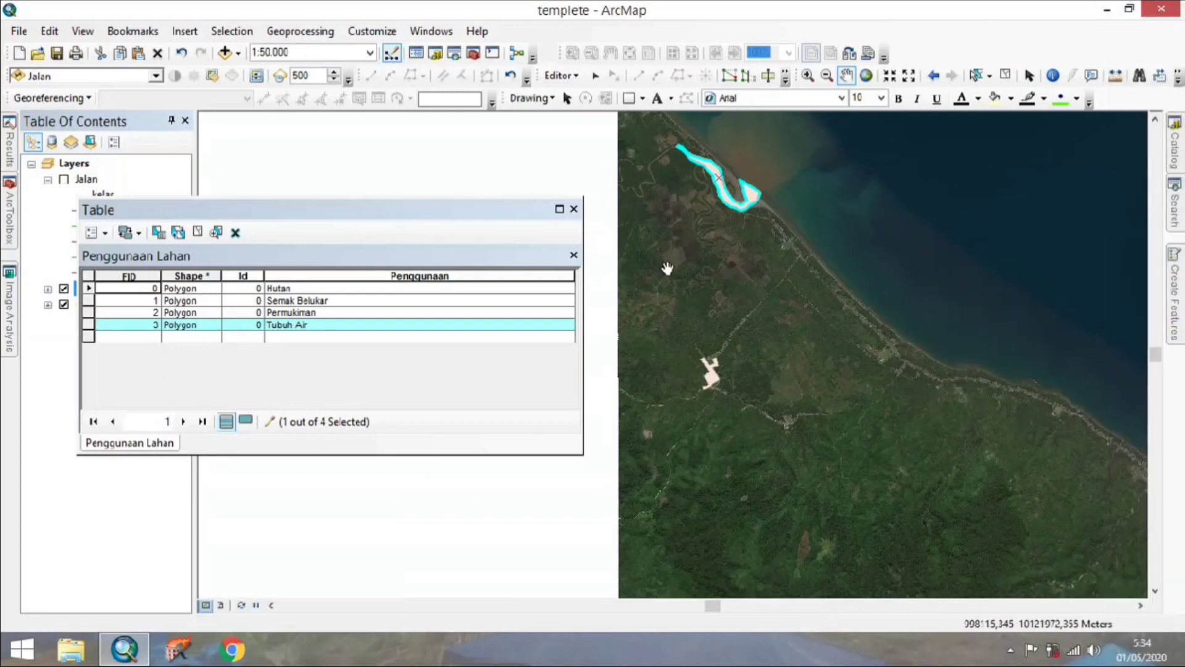
click(574, 76)
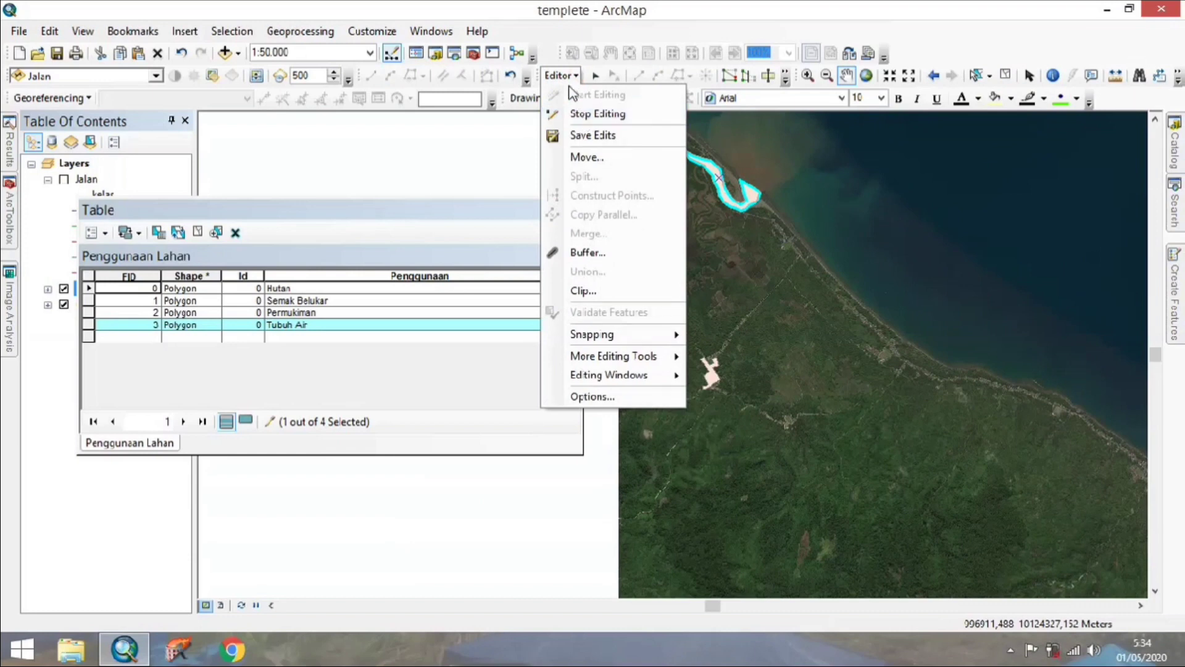
click(587, 135)
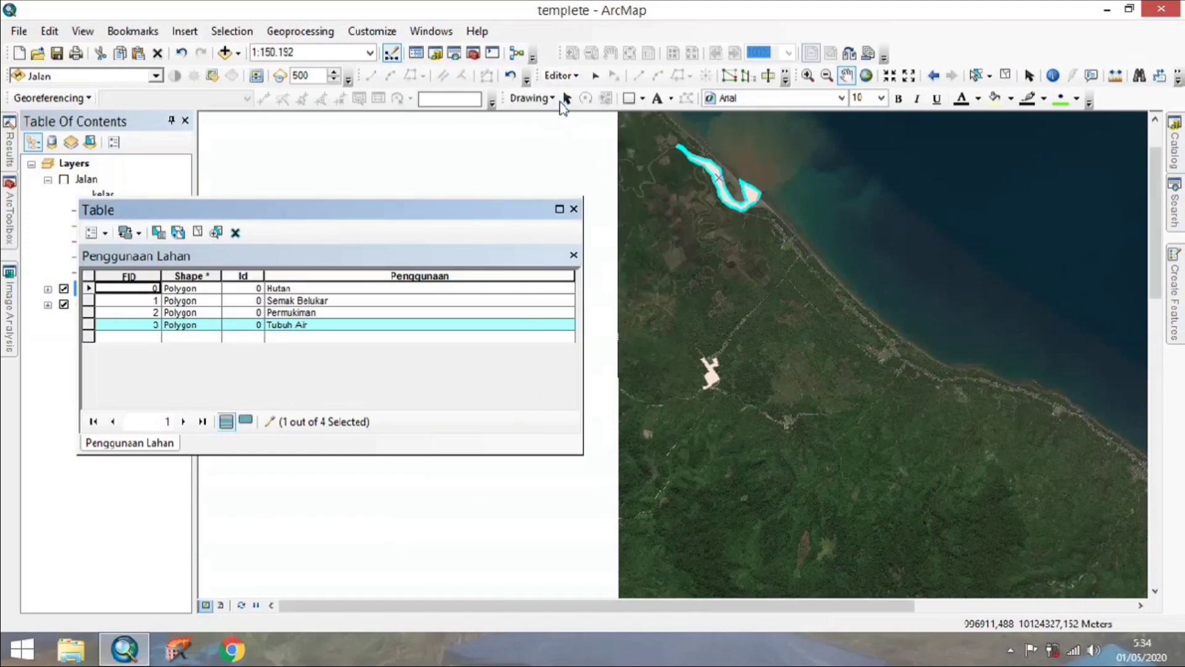
click(564, 73)
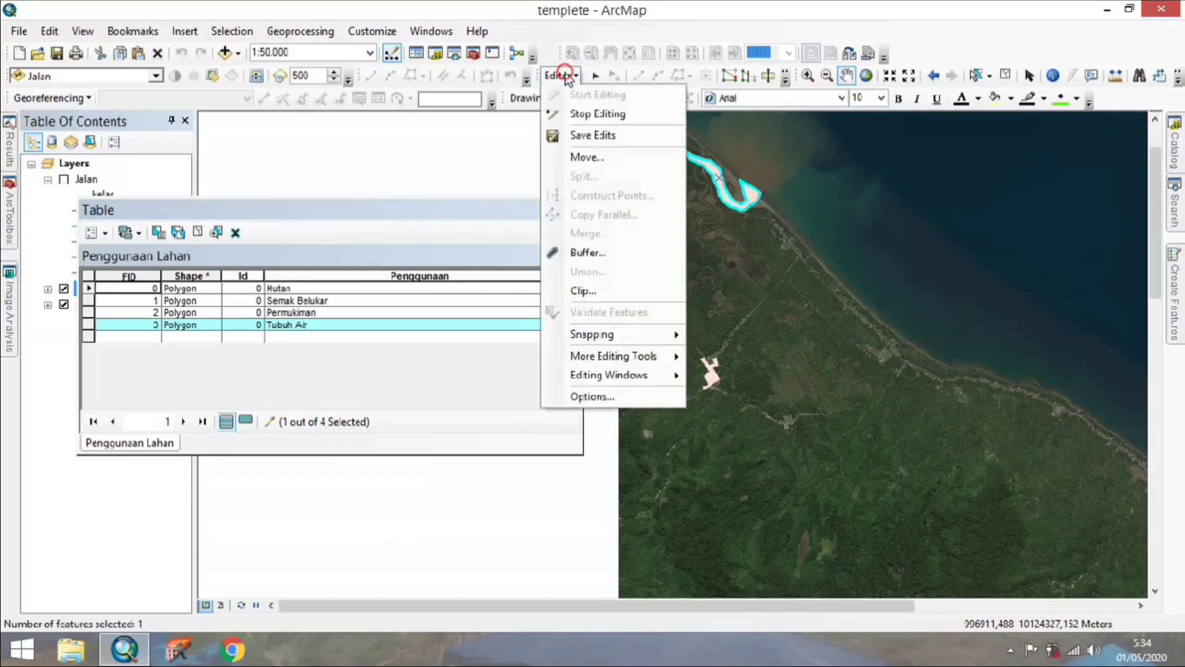
click(589, 113)
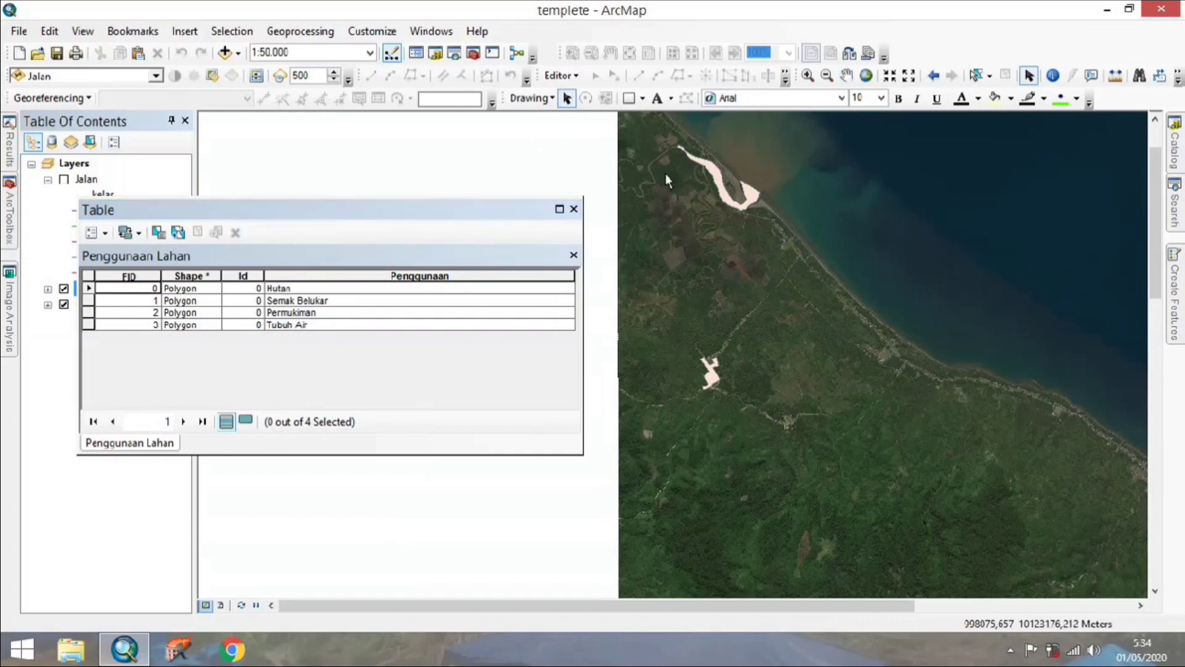
- Show the Jalan layer on the map and close the Penggunaan Lahan attribute table
click(846, 75)
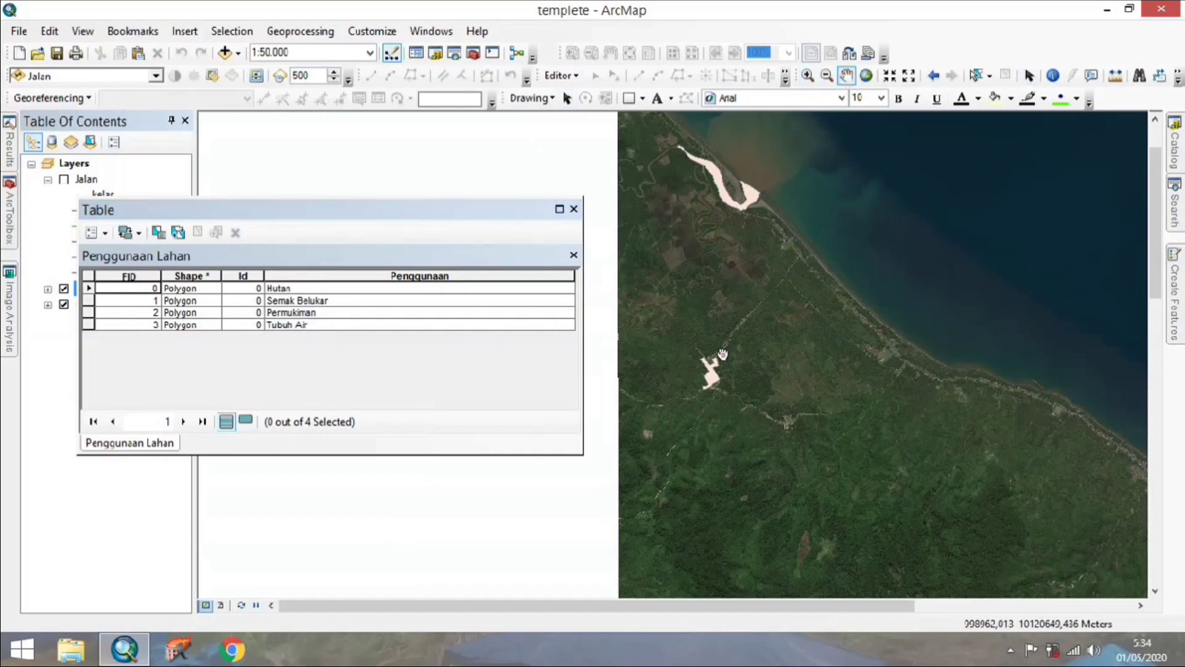
scroll(718, 362, down, 1)
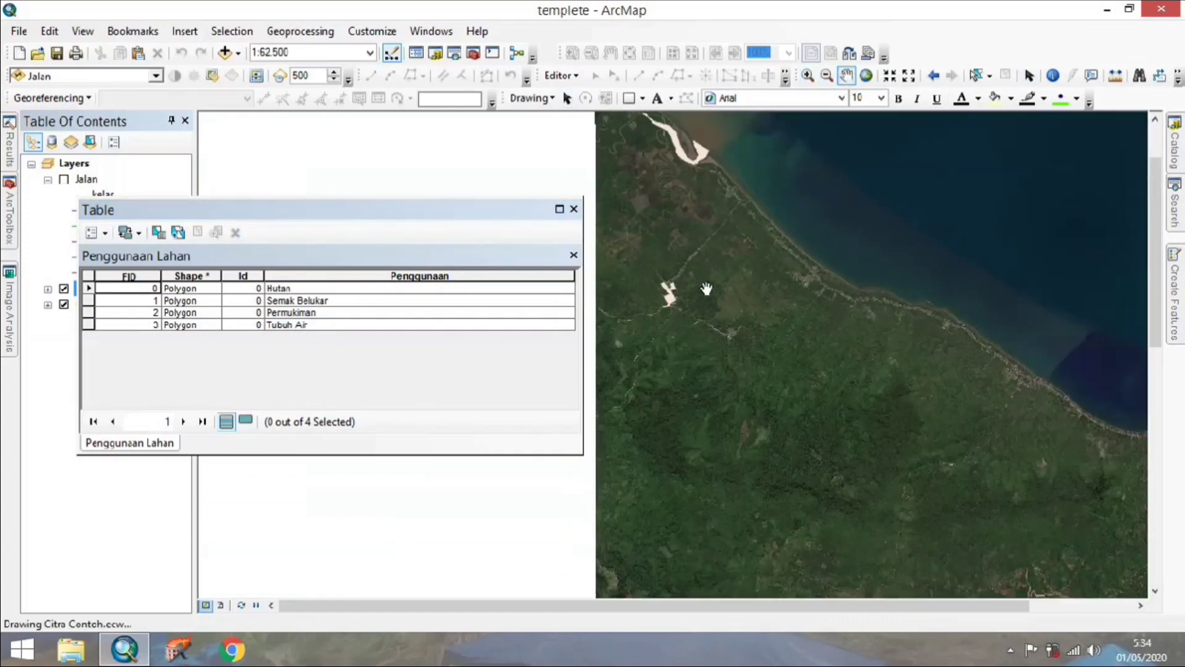
drag(769, 433, 676, 381)
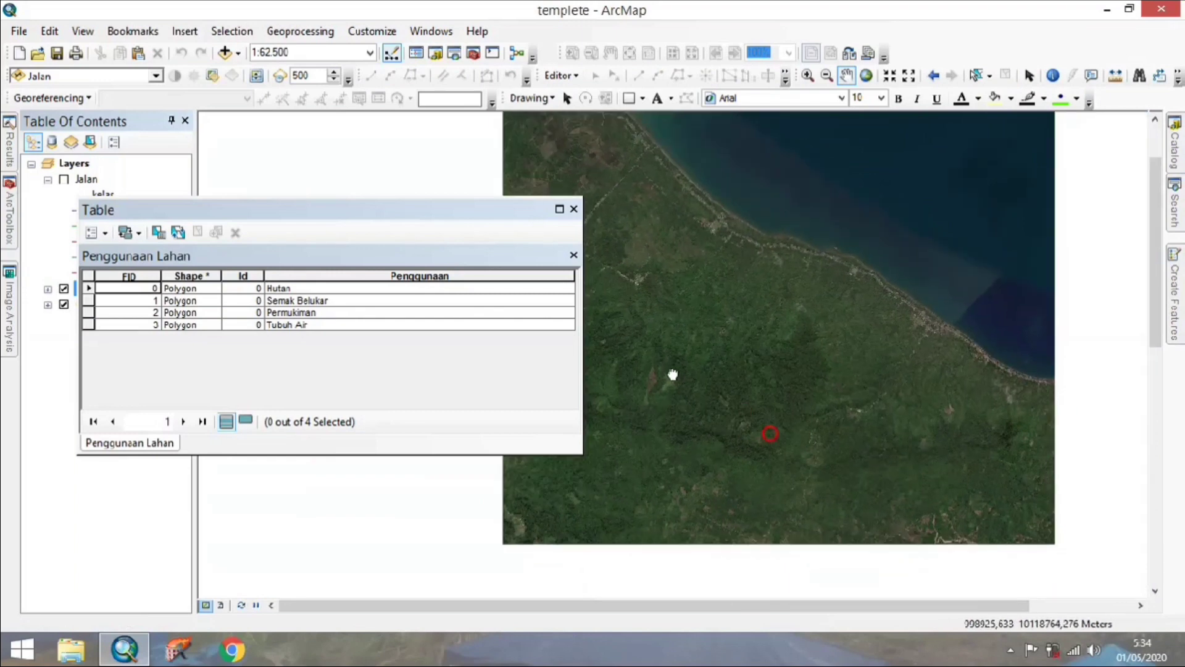
drag(837, 425, 796, 456)
scroll(829, 439, down, 1)
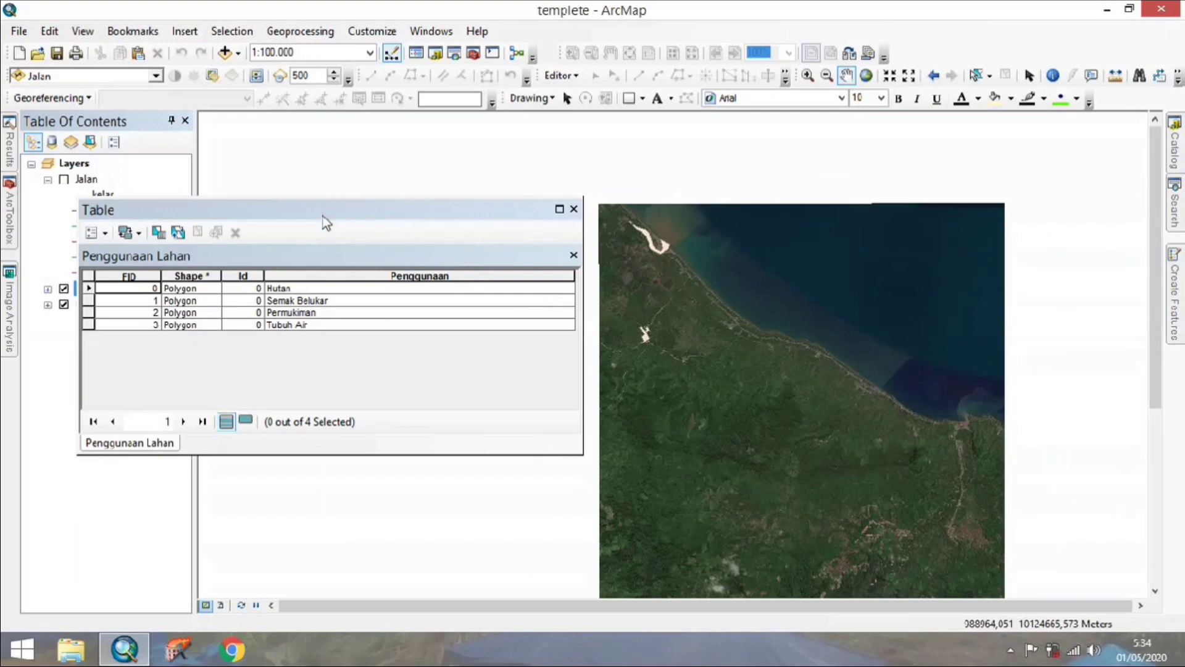
drag(326, 222, 341, 306)
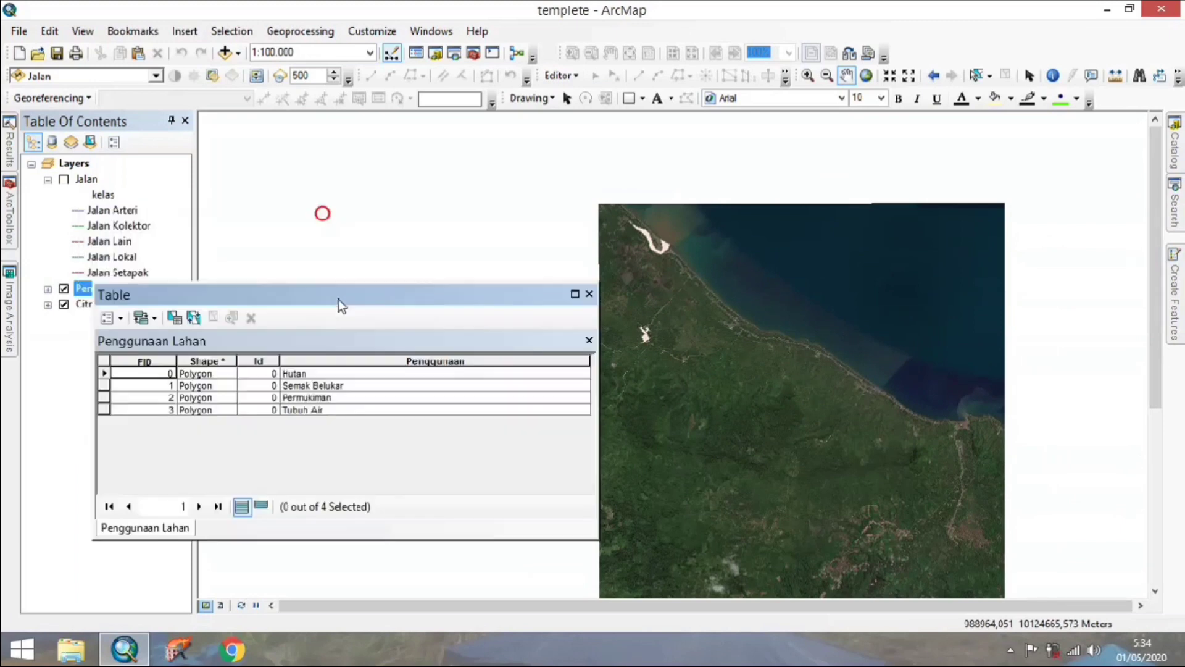
click(63, 179)
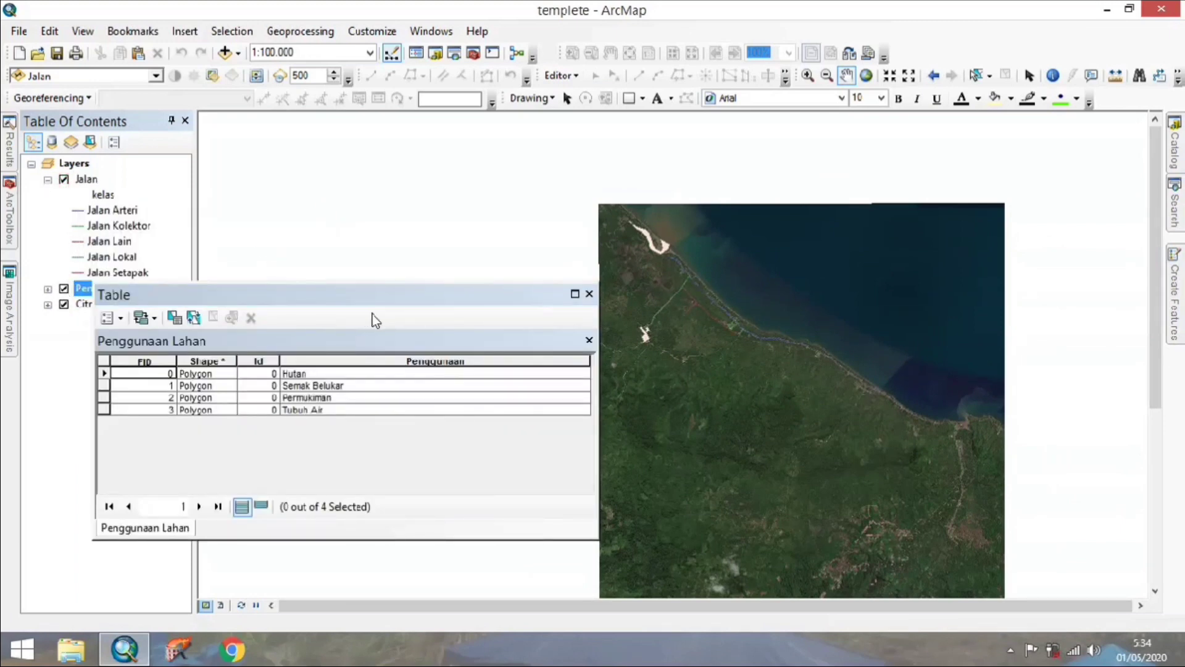
scroll(741, 365, up, 1)
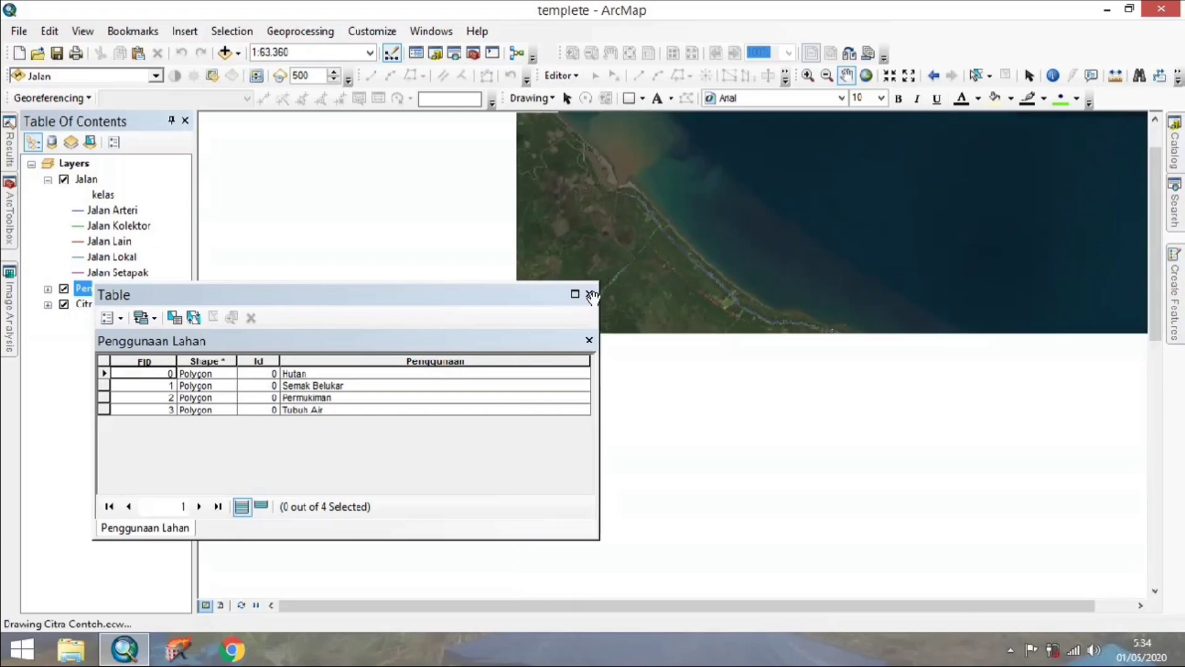
click(591, 295)
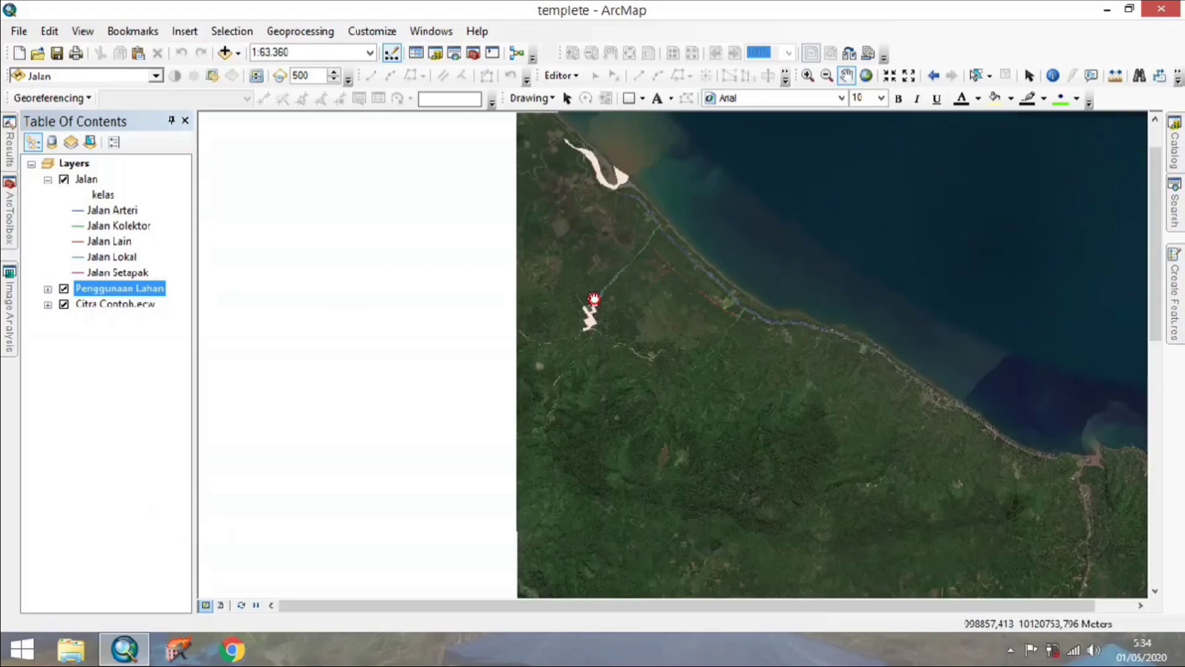
- Symbolize the Penggunaan Lahan layer by unique values of the Penggunaan field, adding all values and excluding all other values
right_click(132, 287)
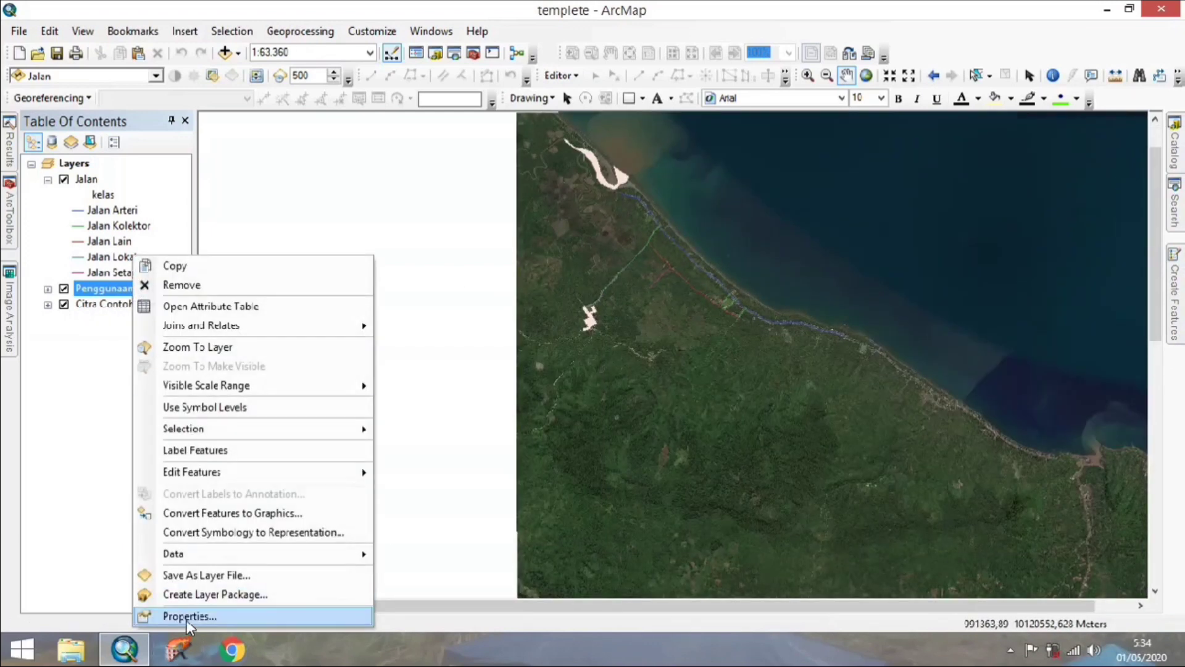
click(187, 616)
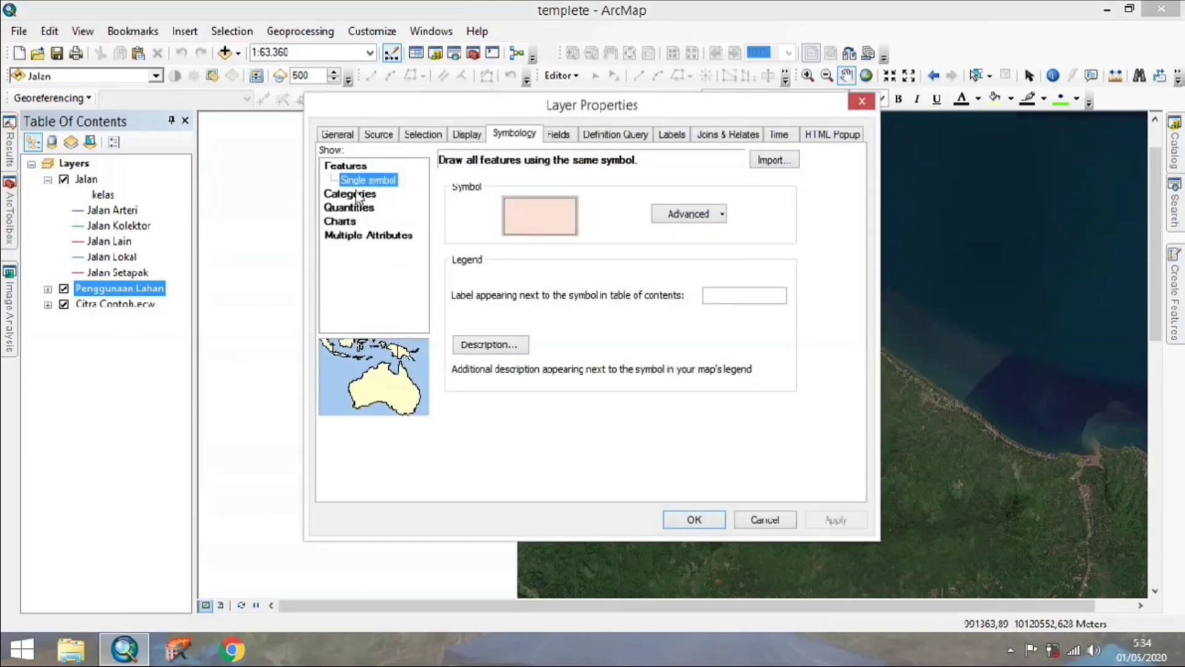
click(358, 195)
click(474, 195)
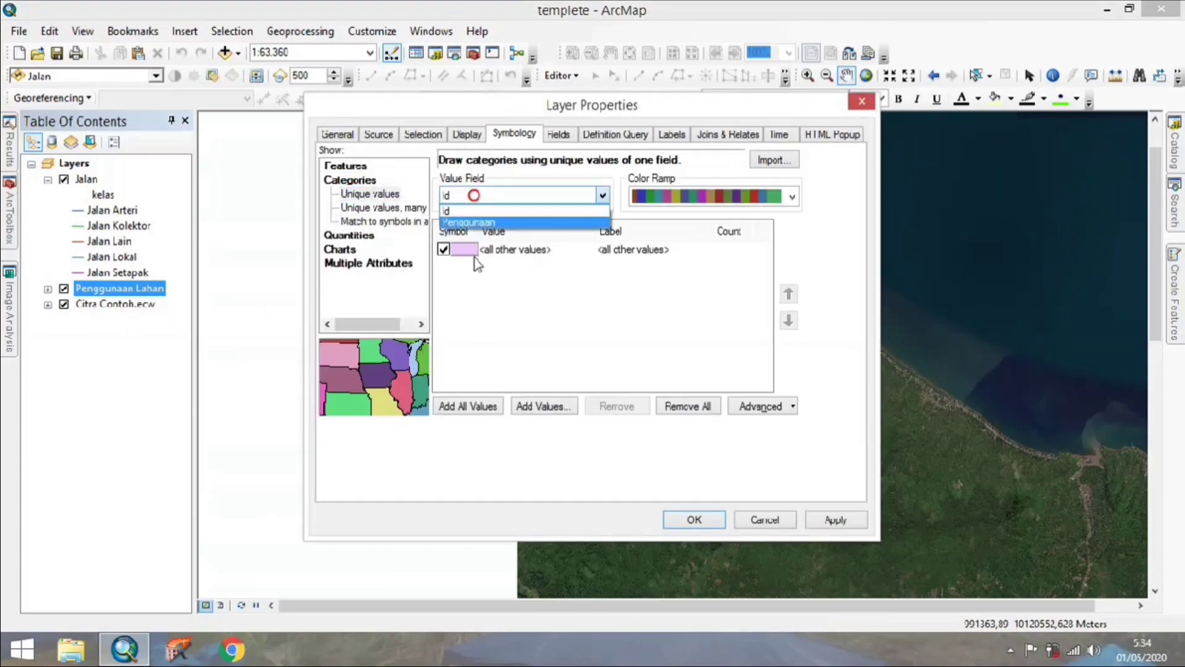
click(474, 222)
click(443, 249)
click(457, 407)
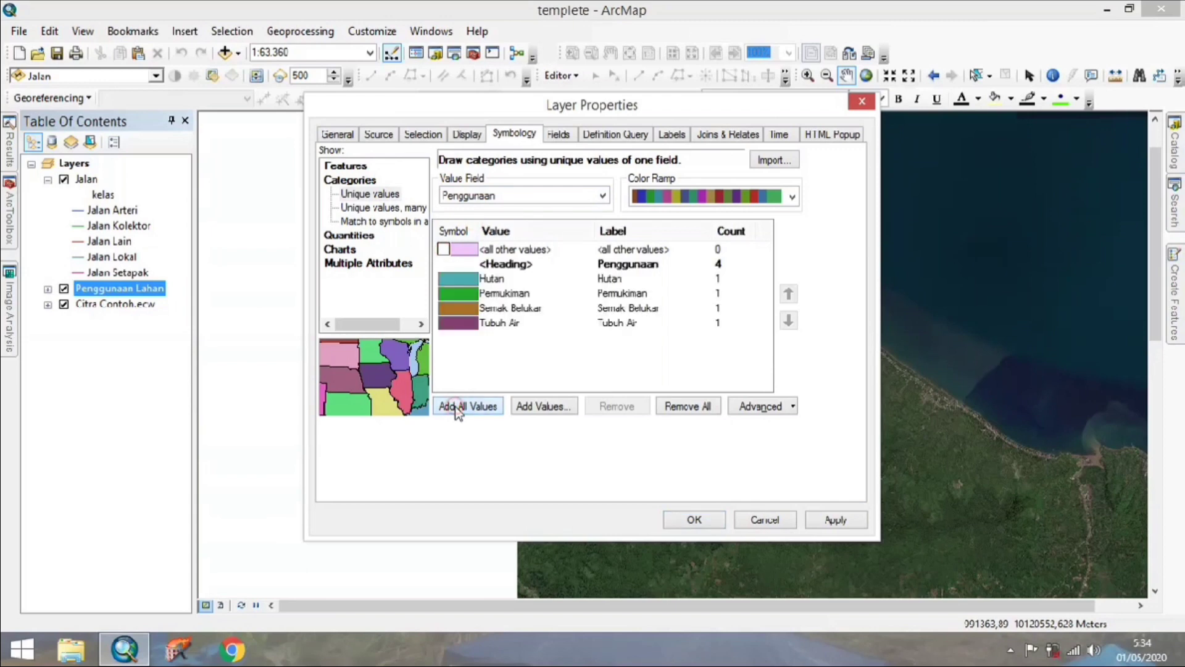
click(692, 520)
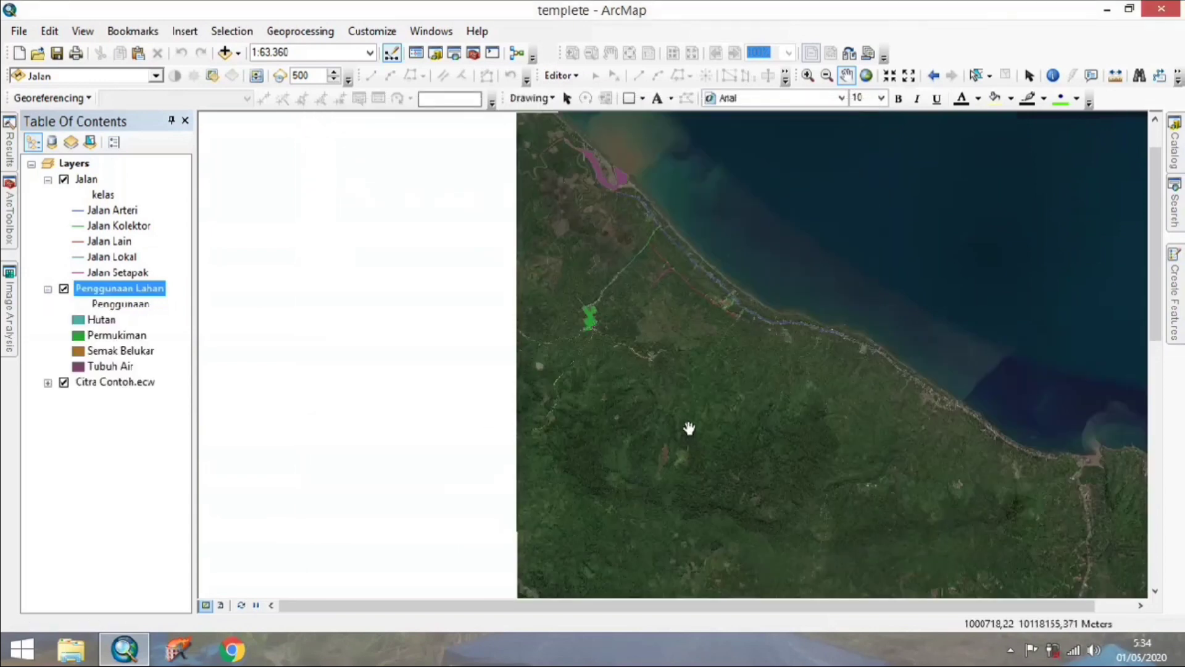
- Examine the colour-coded land use polygons and the road lines across the extent of the satellite image
scroll(677, 408, up, 2)
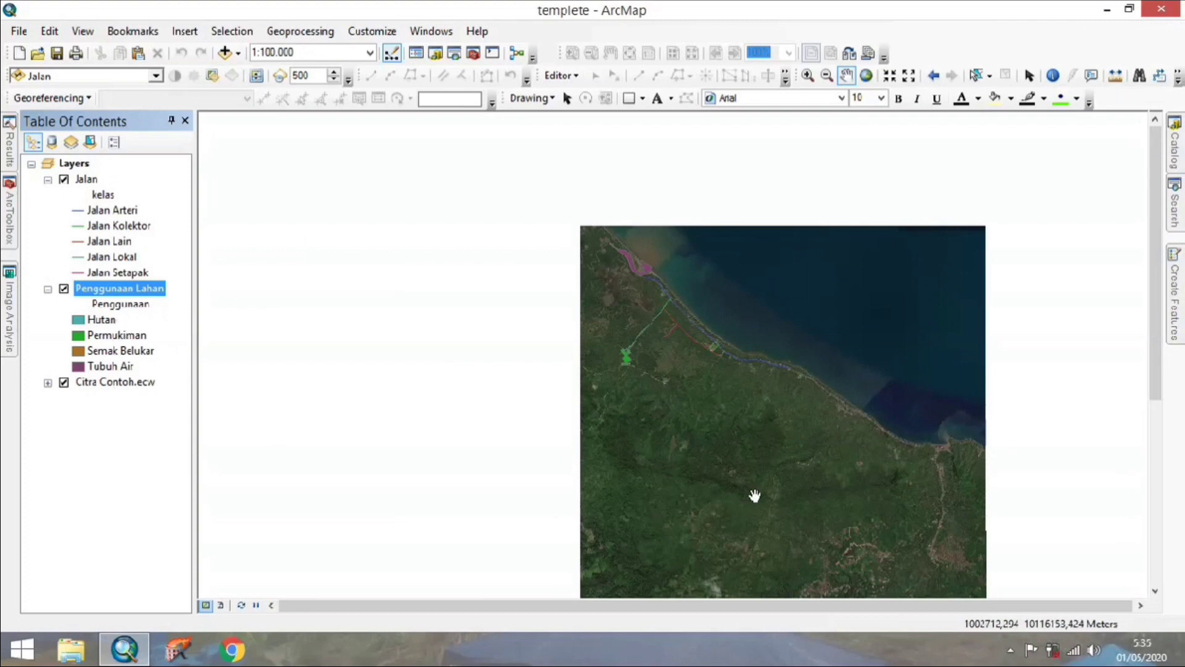
drag(753, 494, 640, 424)
scroll(640, 423, up, 2)
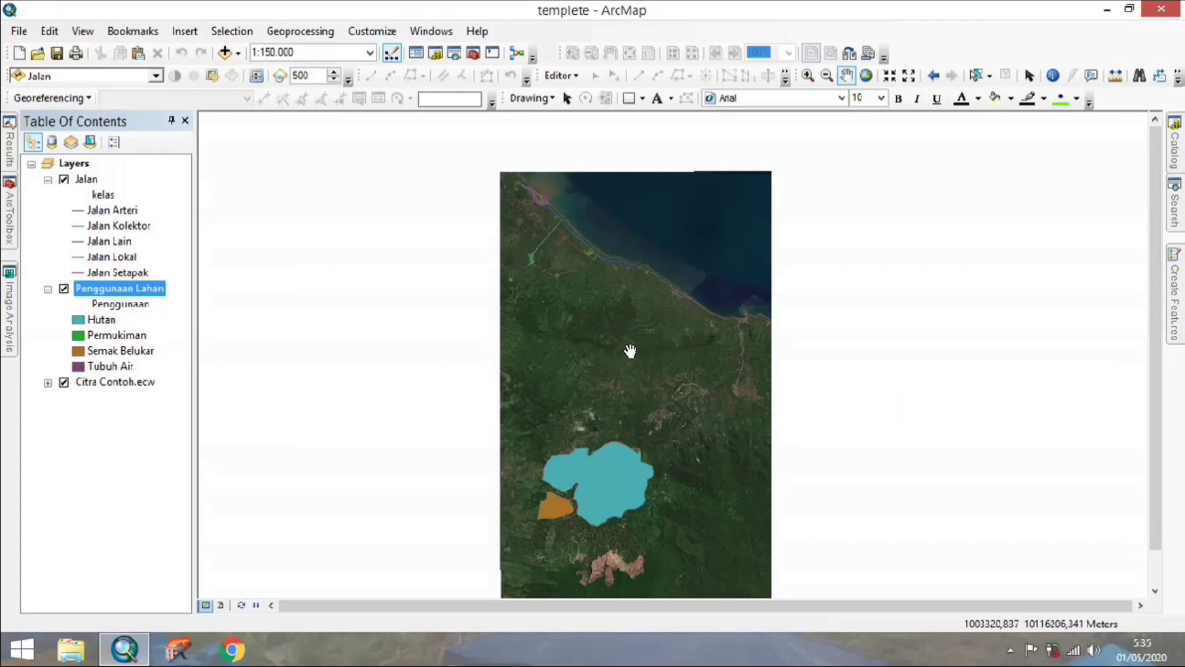
drag(567, 380, 678, 338)
scroll(706, 328, down, 2)
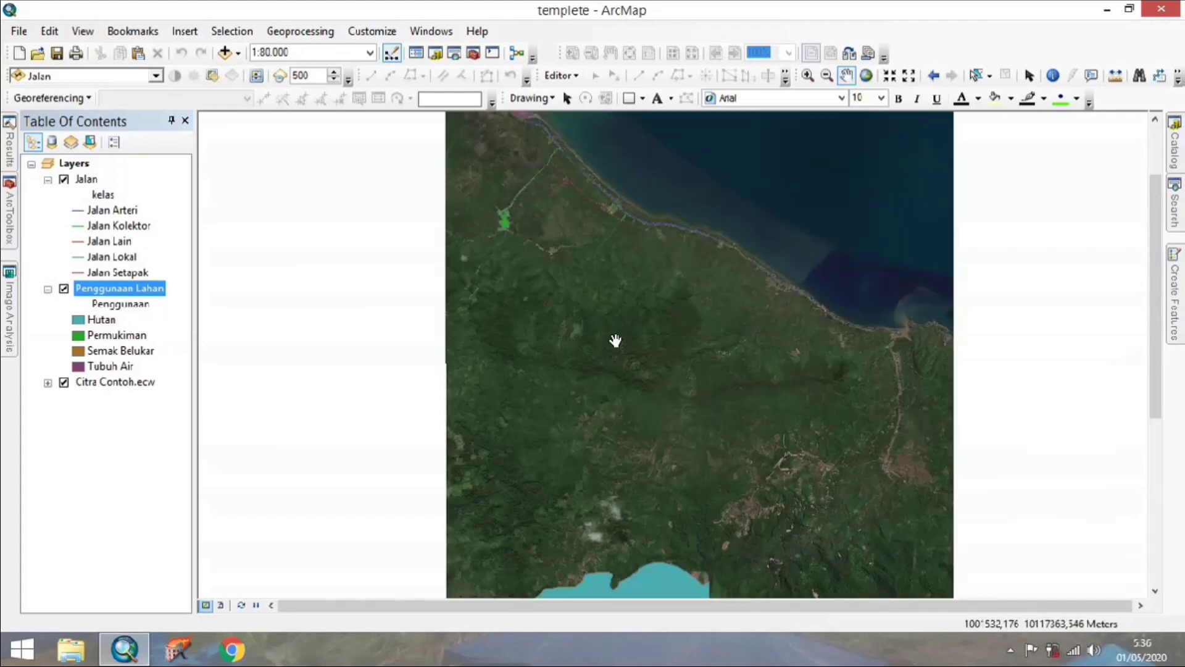